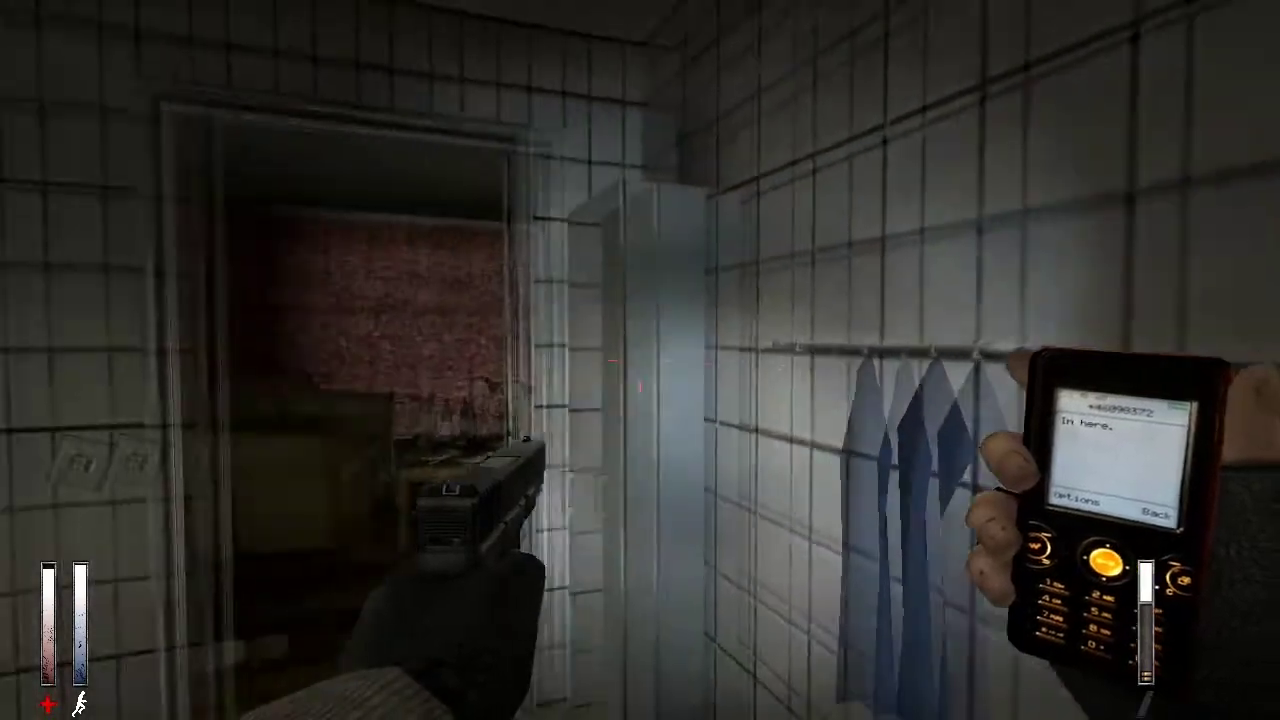
# - Walk from the bathroom into the dark living room and look over its windows and doors
pyautogui.press('w')
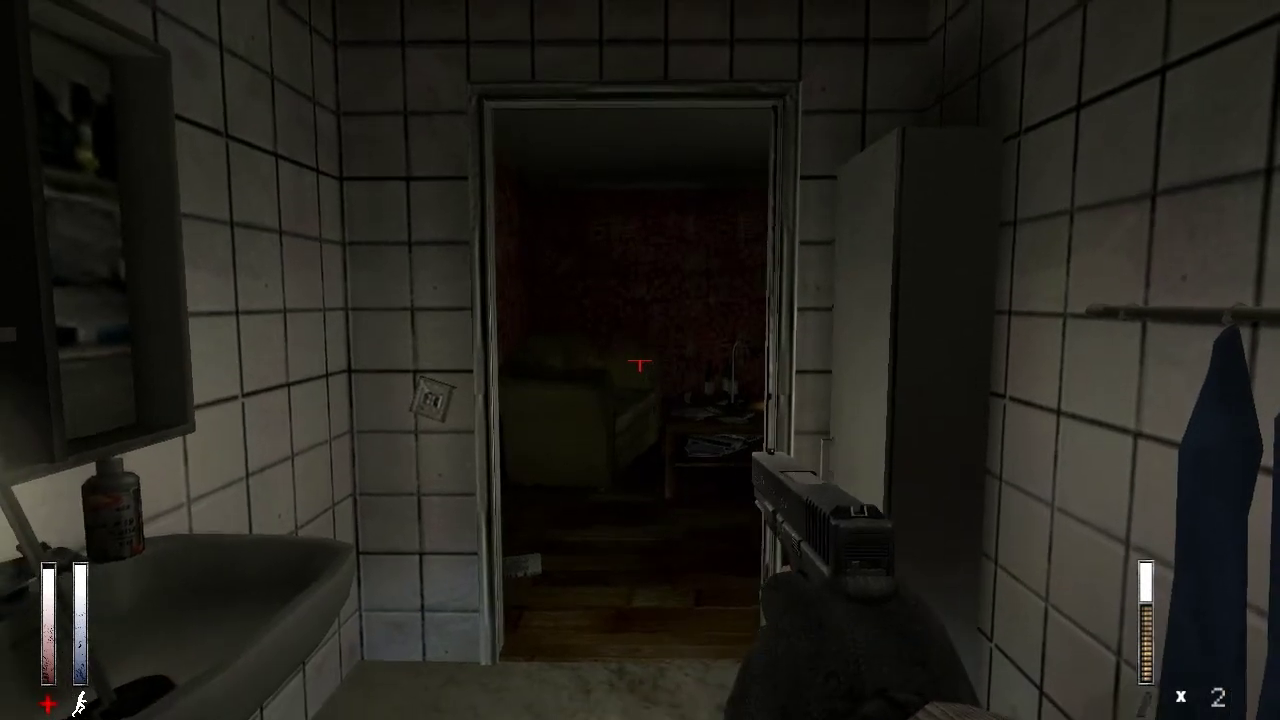
pyautogui.press('w')
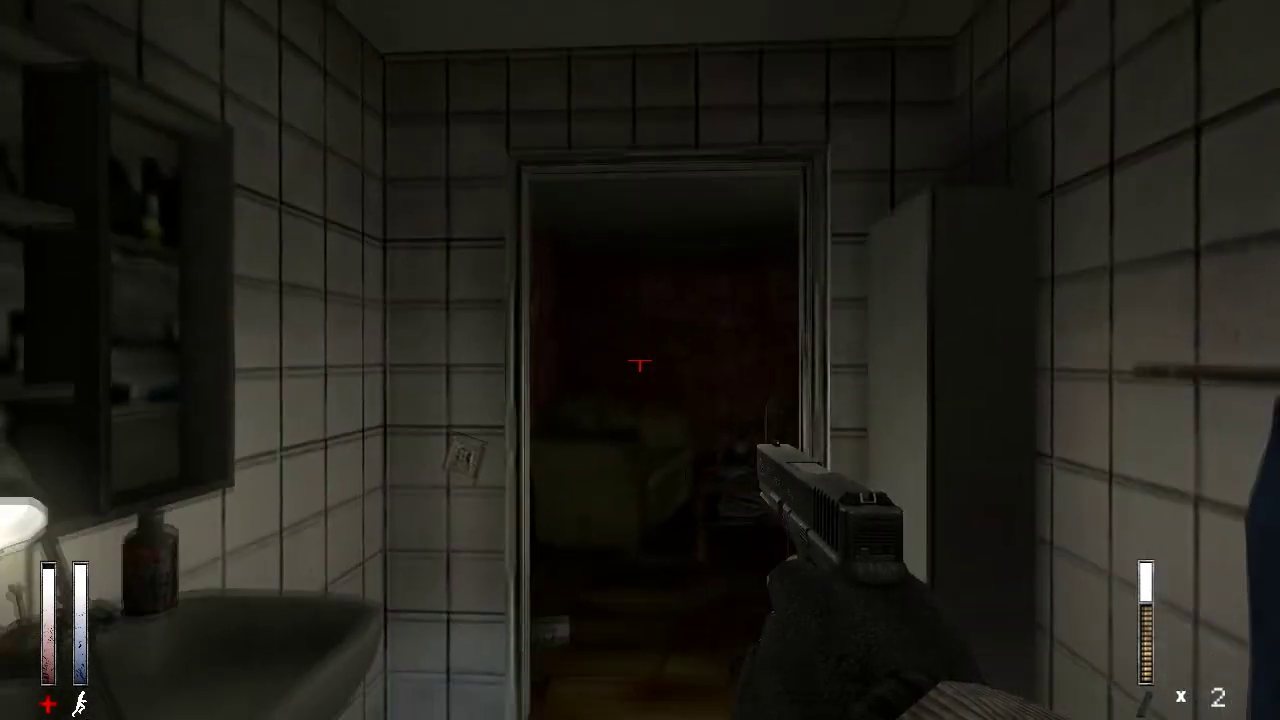
pyautogui.press('w')
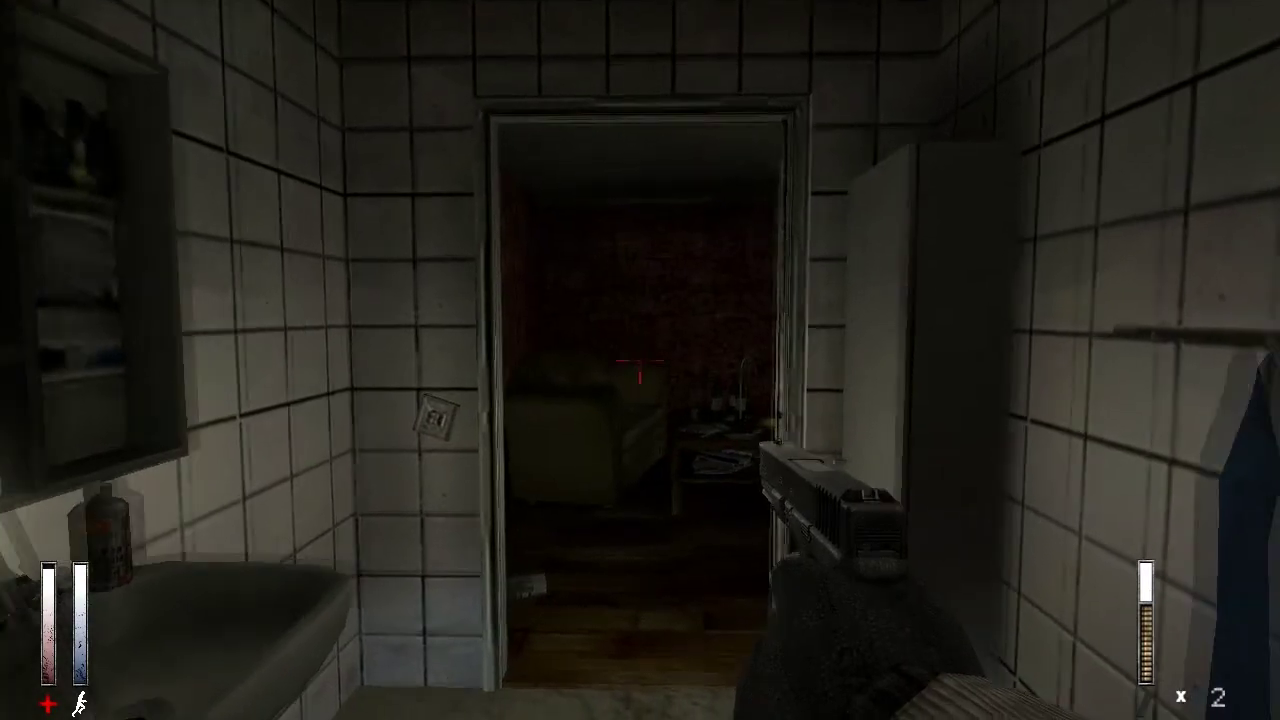
pyautogui.press('s')
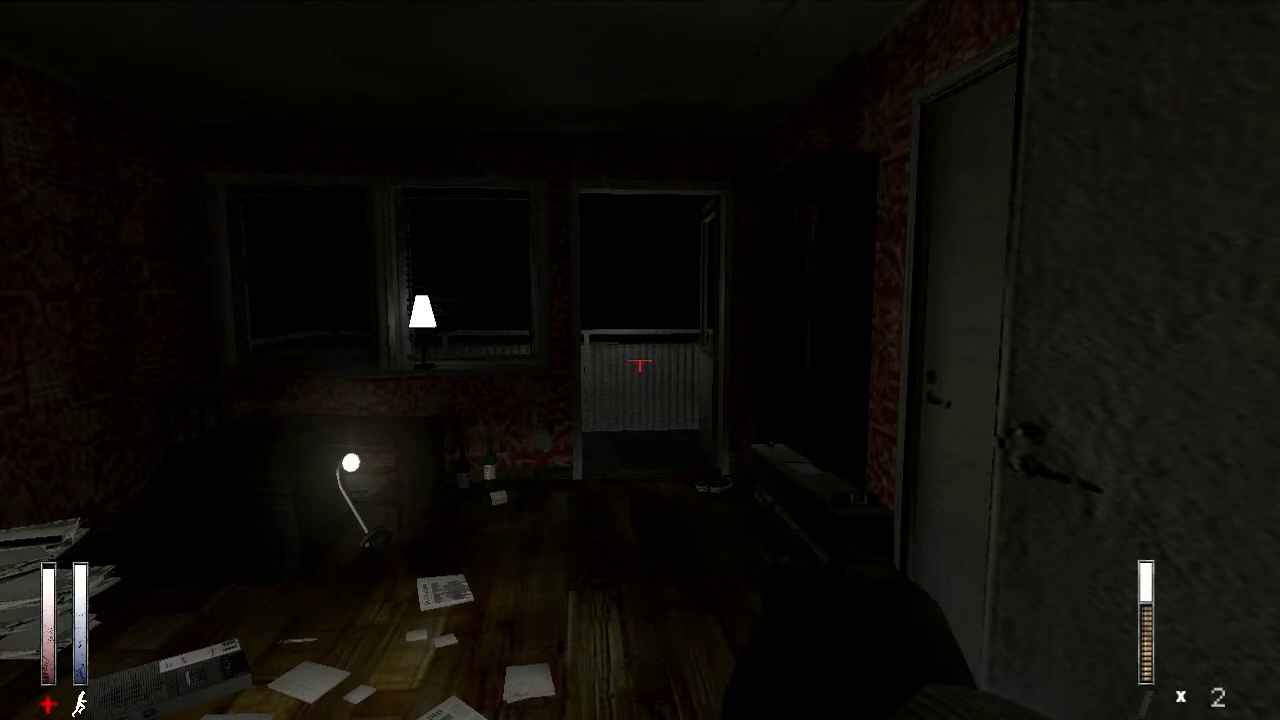
pyautogui.press('s')
# - Check the window wall and balcony, then head into the hallway
pyautogui.press('w')
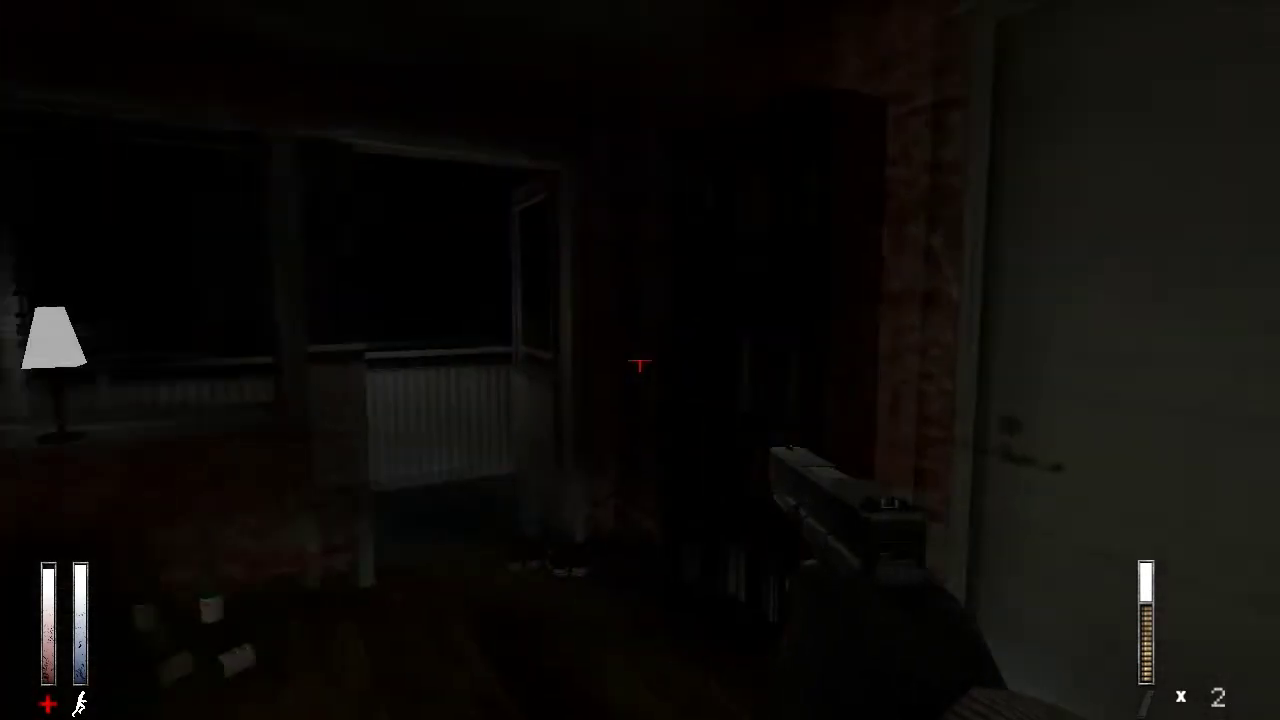
pyautogui.press('w')
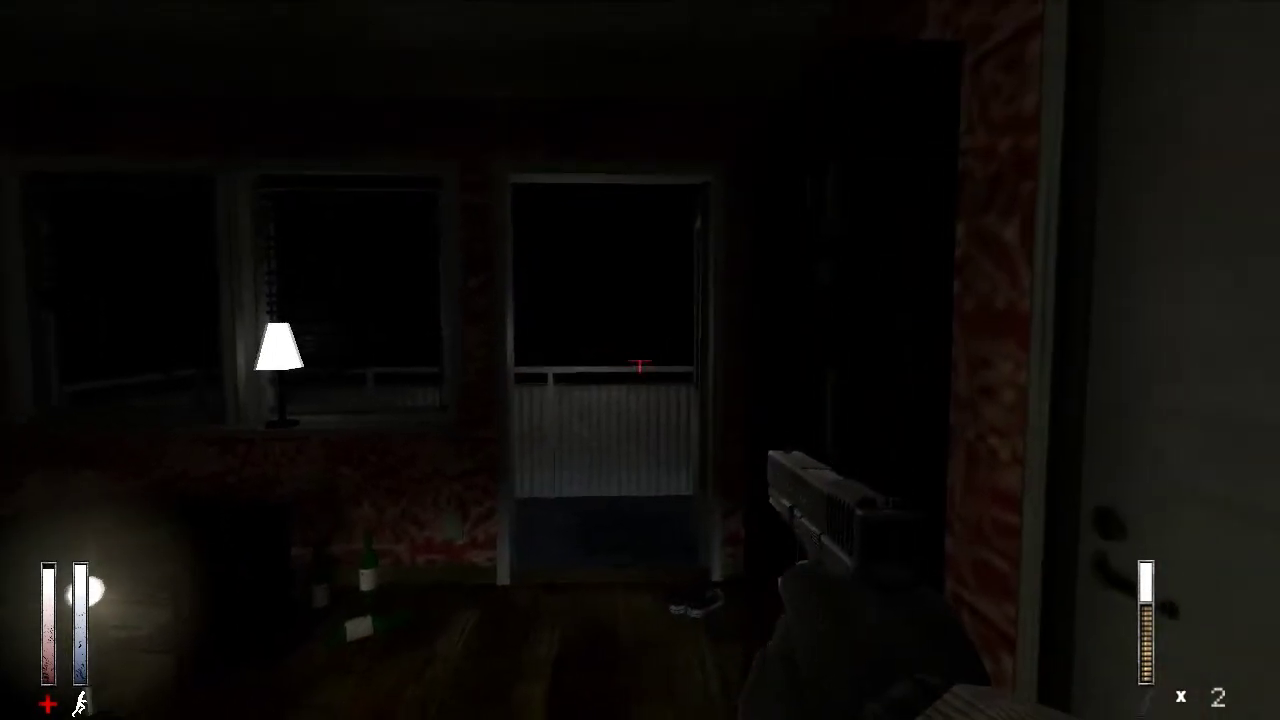
pyautogui.press('w')
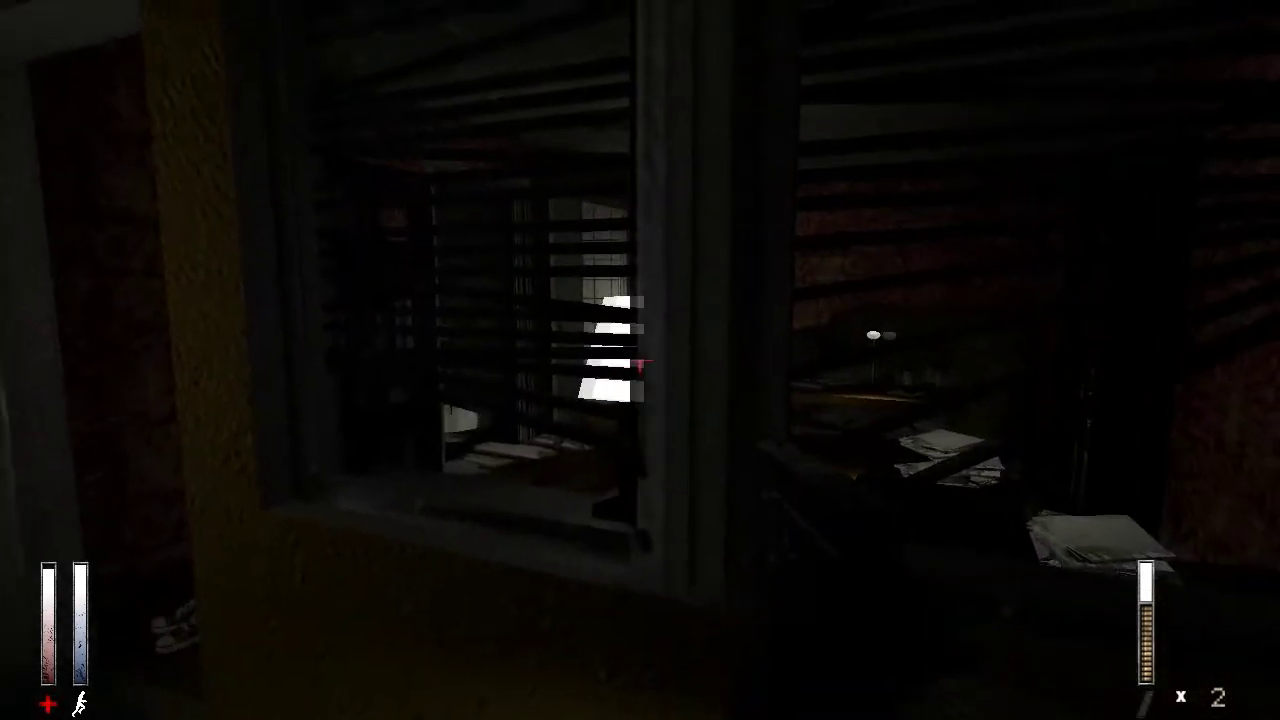
pyautogui.press('w')
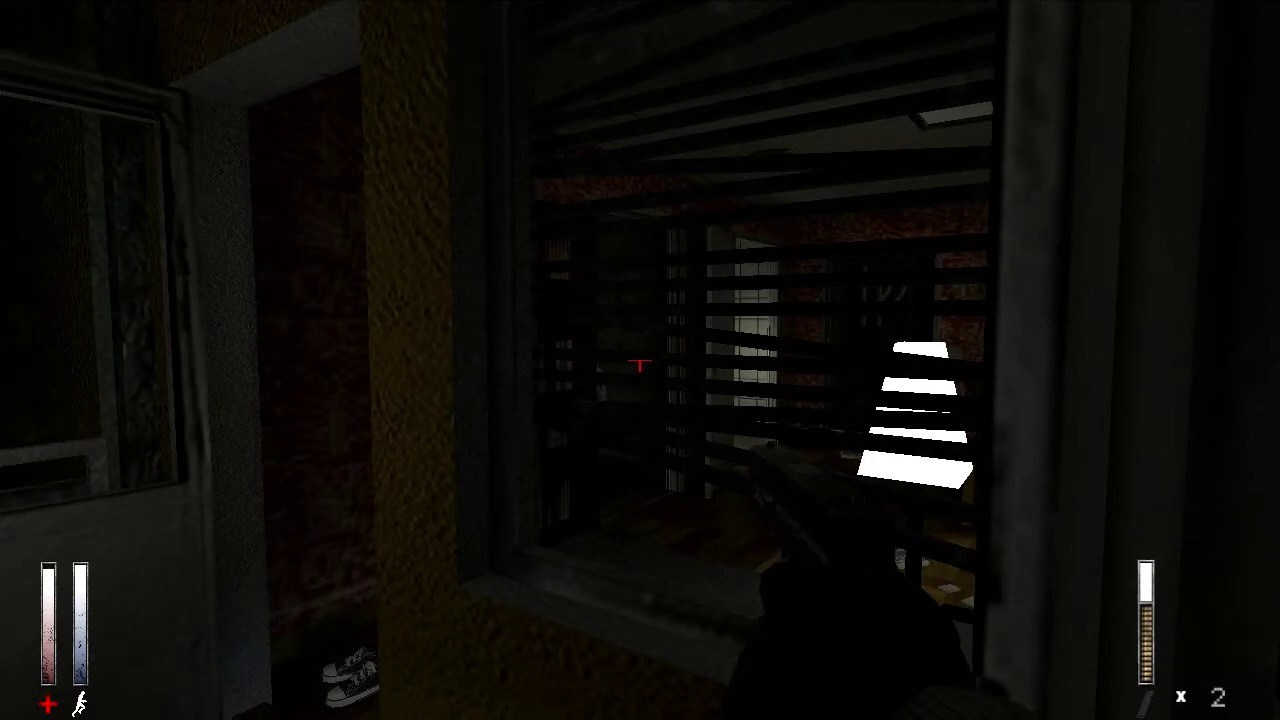
pyautogui.press('w')
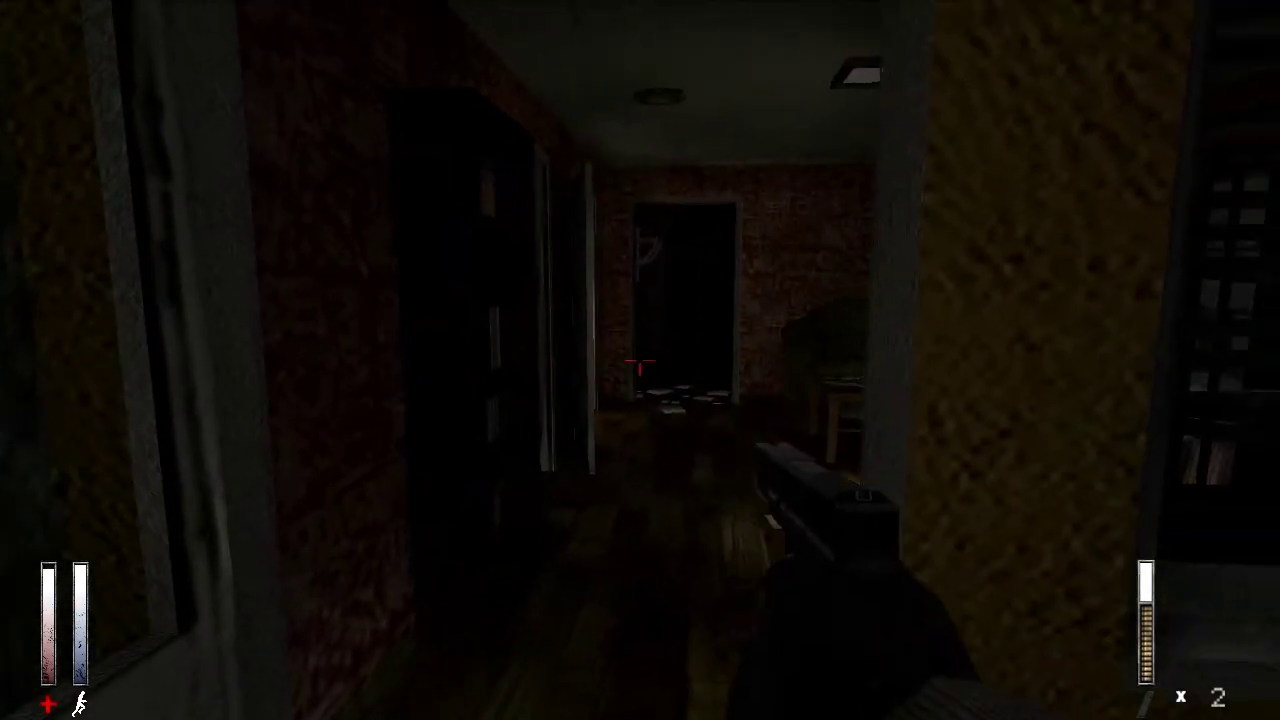
# - Cross the rooms toward the balcony door, shoot the hallway enemy, and grab the glock magazine
pyautogui.press('w')
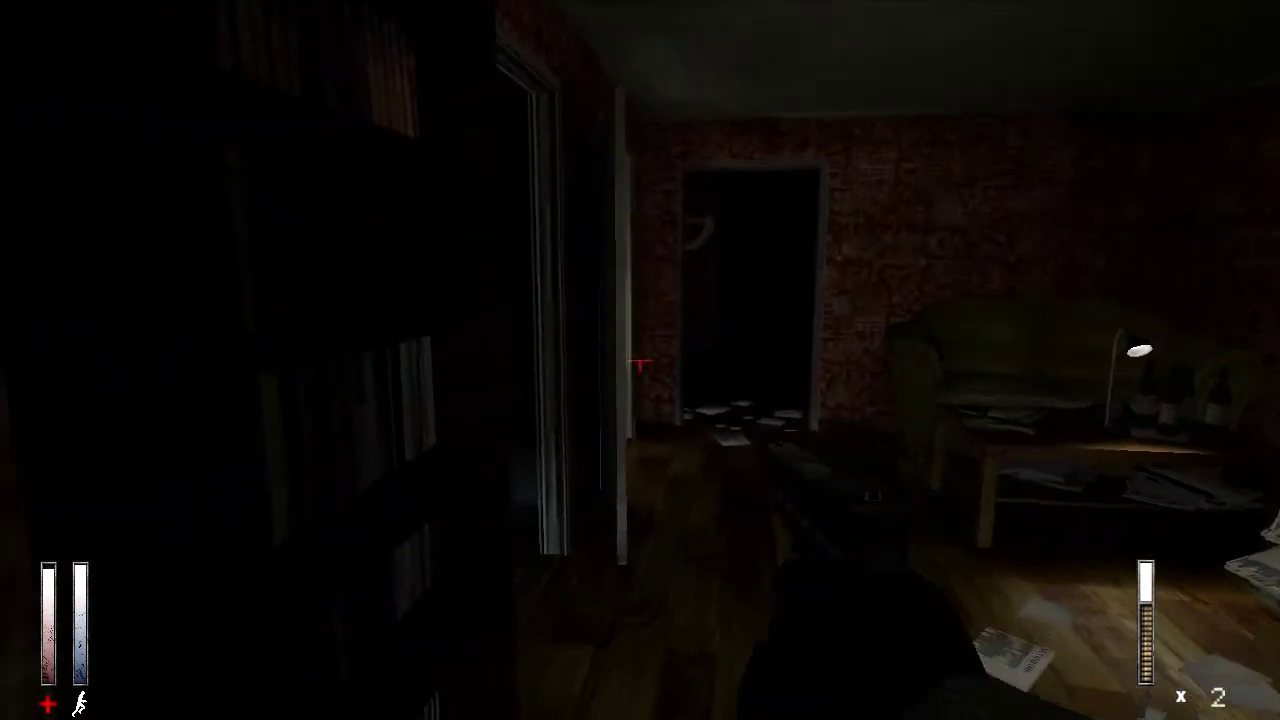
pyautogui.press('w')
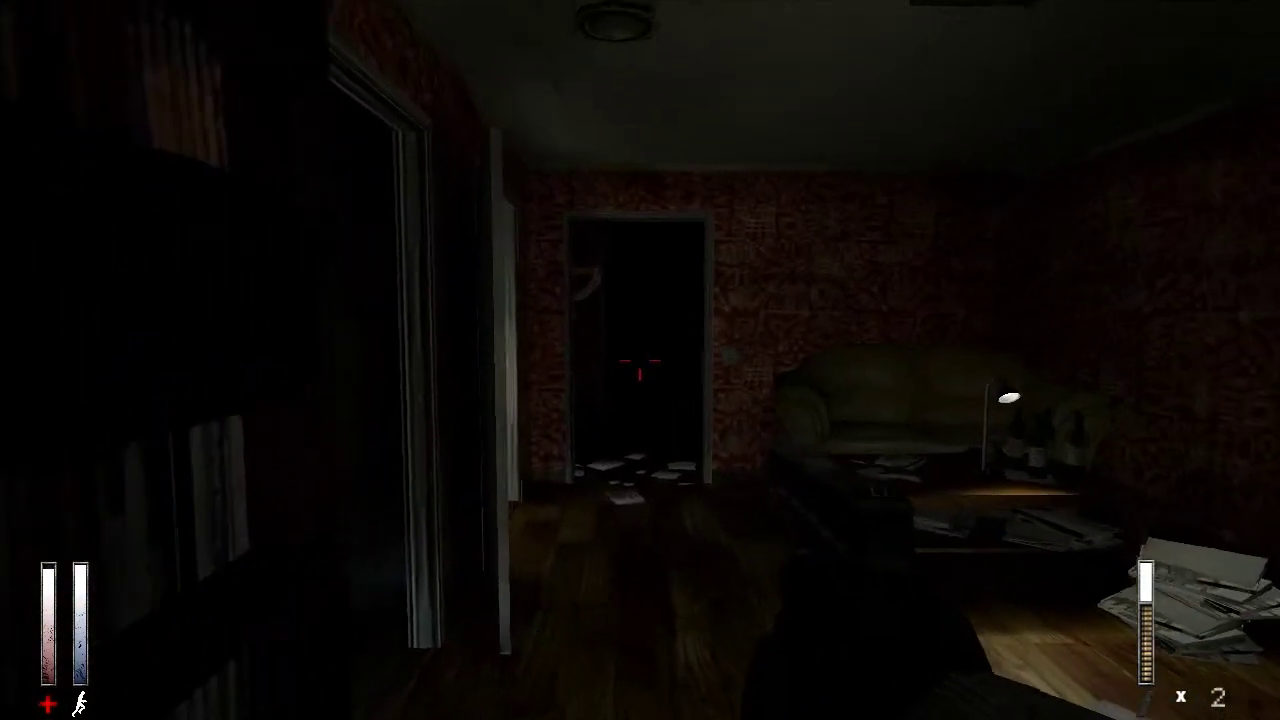
pyautogui.press('w')
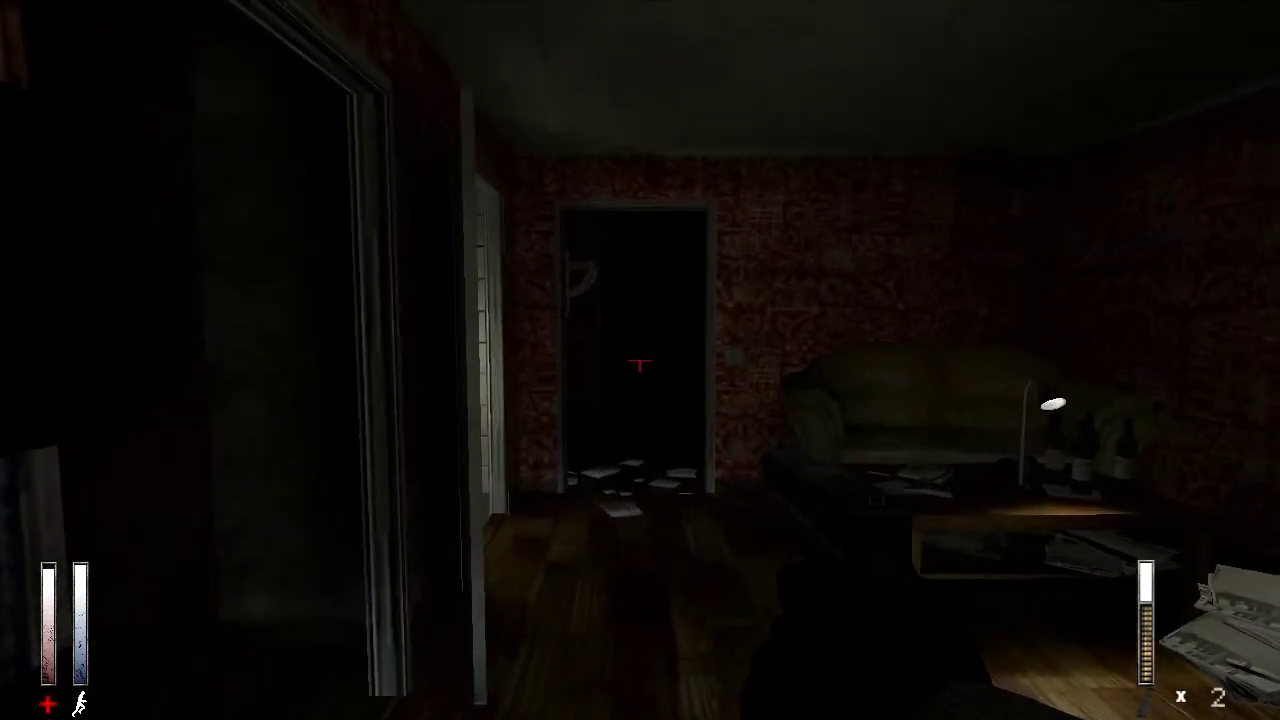
pyautogui.press('w')
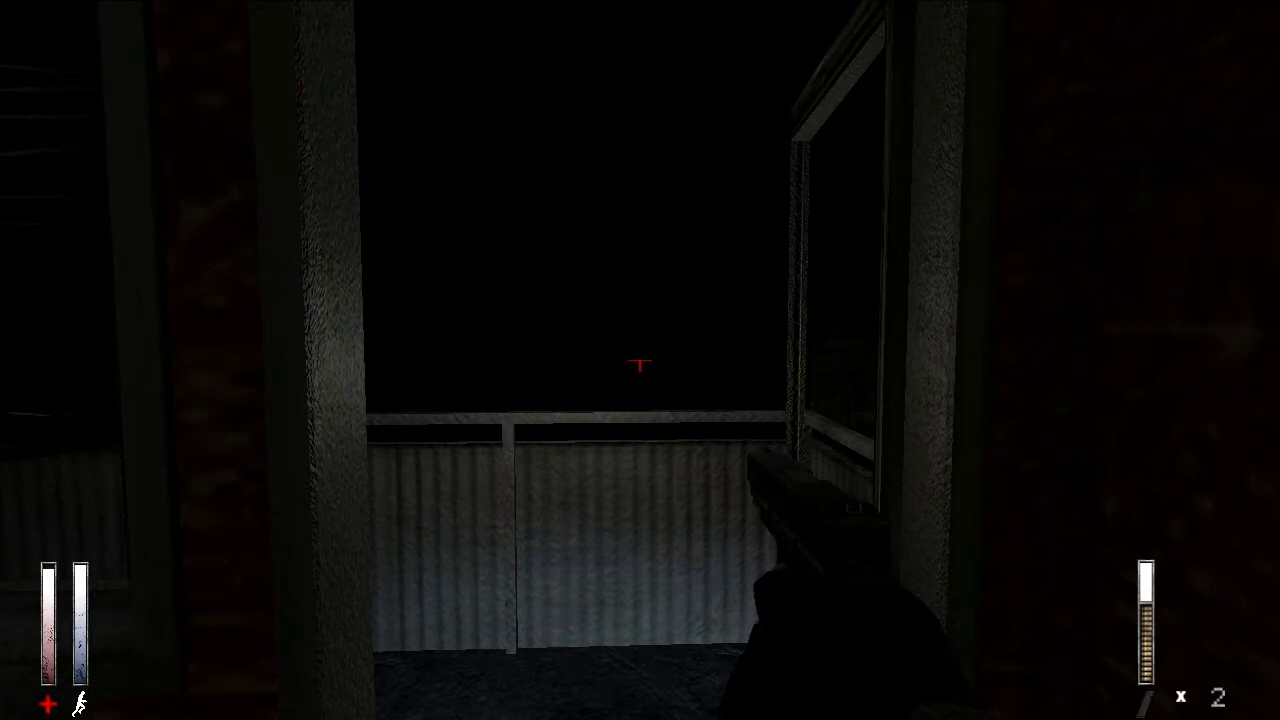
pyautogui.press('s')
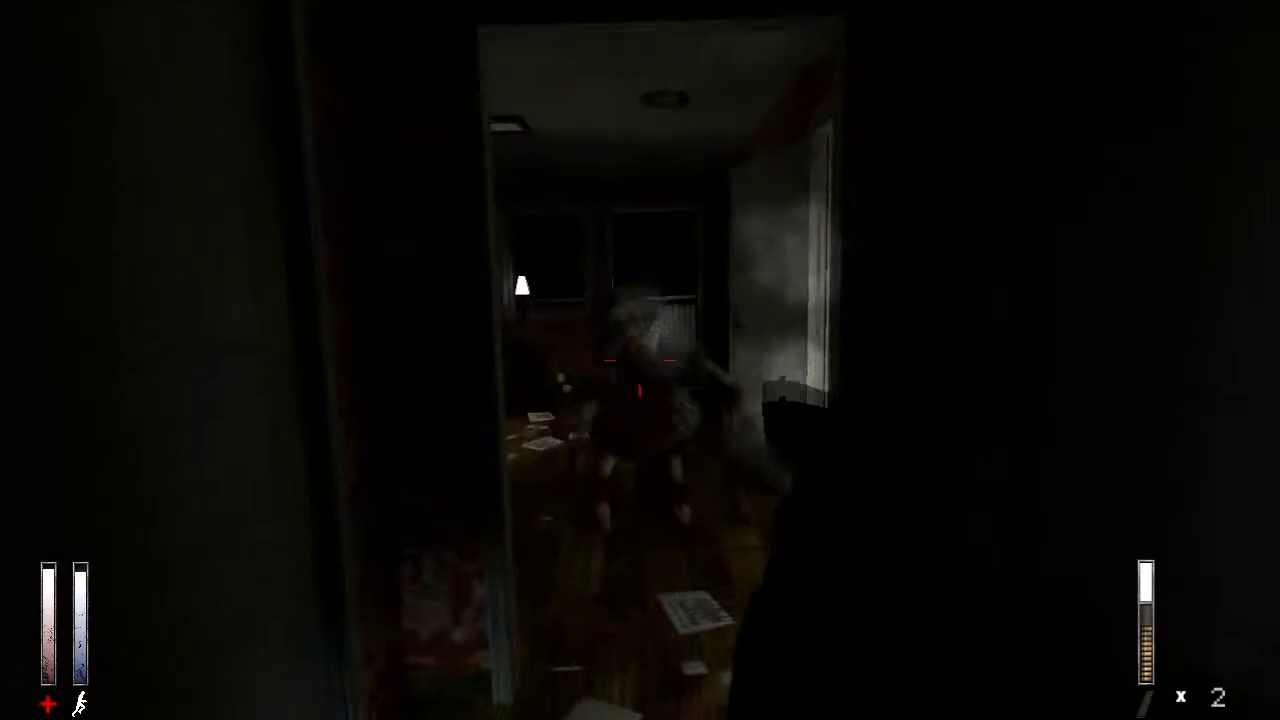
pyautogui.click(640, 375)
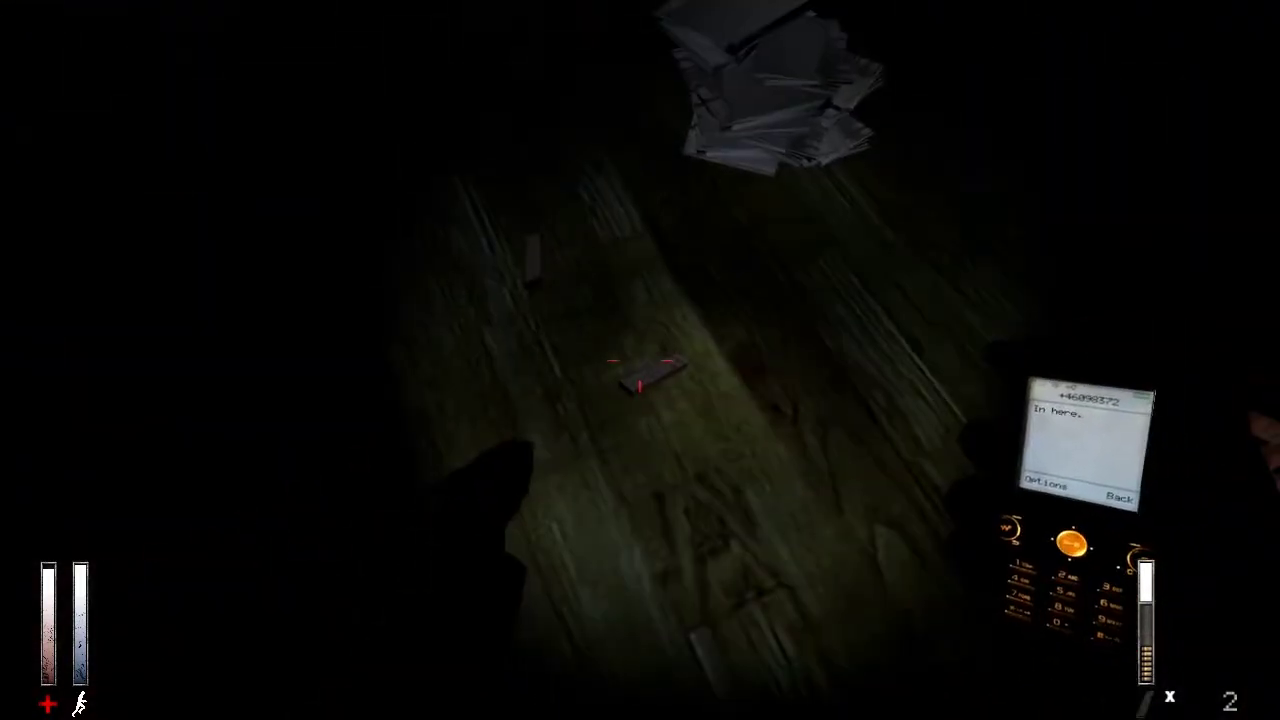
pyautogui.press('e')
# - Grab the second glock magazine, then use the rope from the inventory on the balcony
pyautogui.press('e')
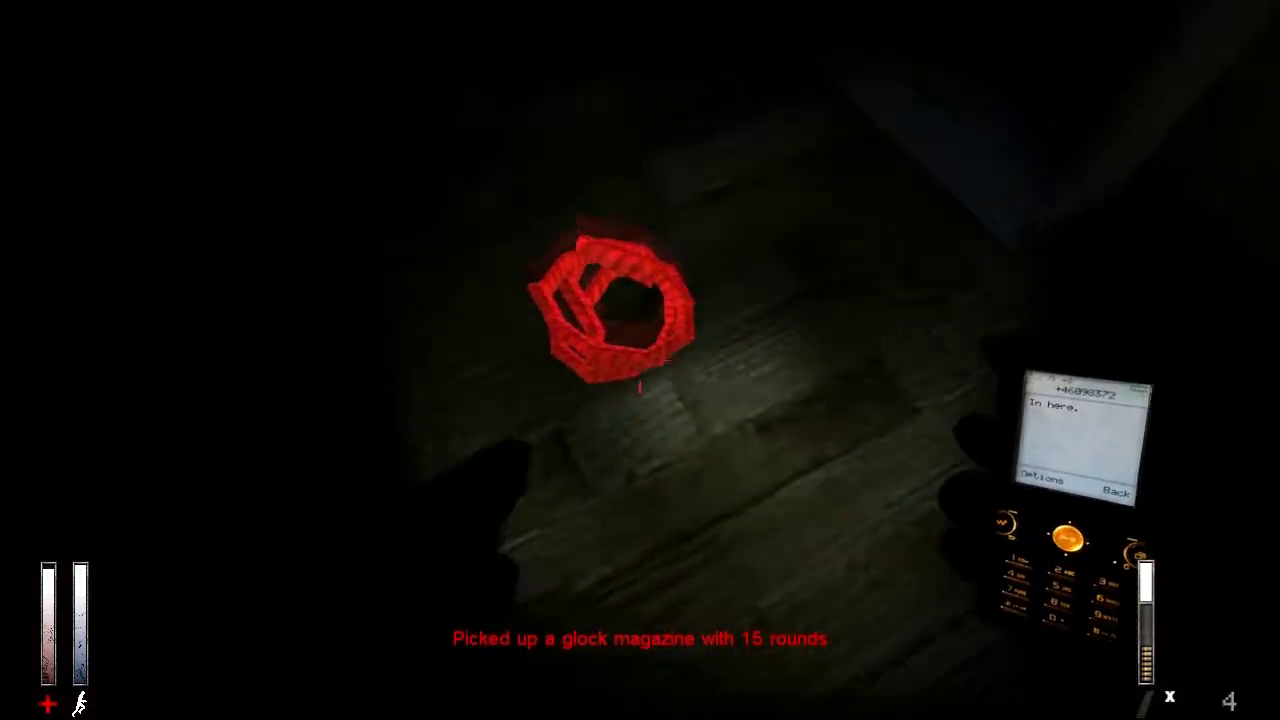
pyautogui.press('e')
pyautogui.press('w')
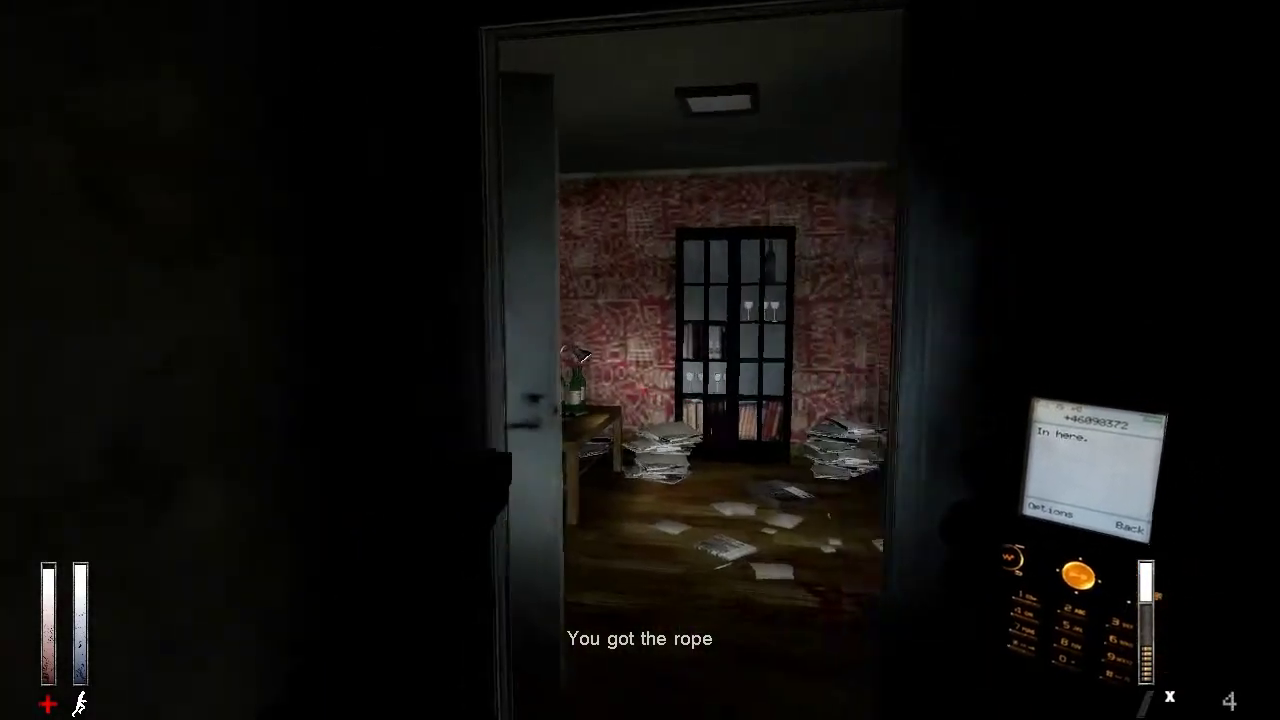
pyautogui.press('w')
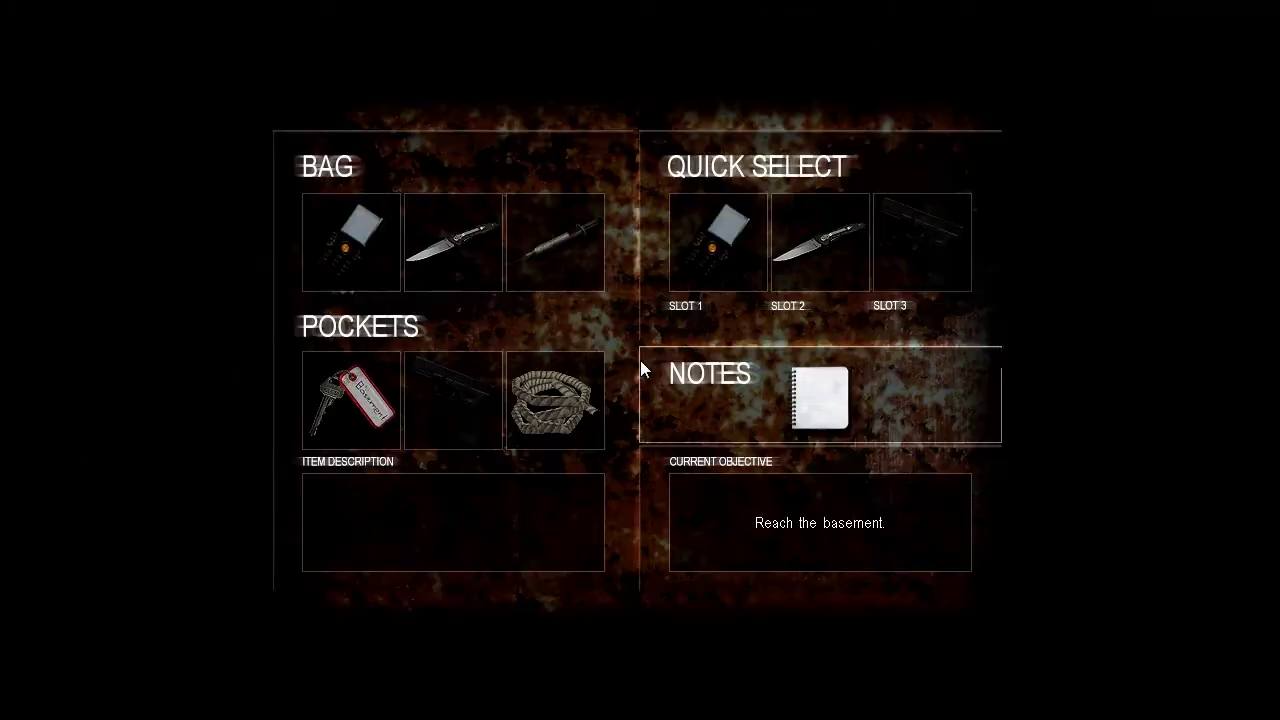
pyautogui.click(553, 387)
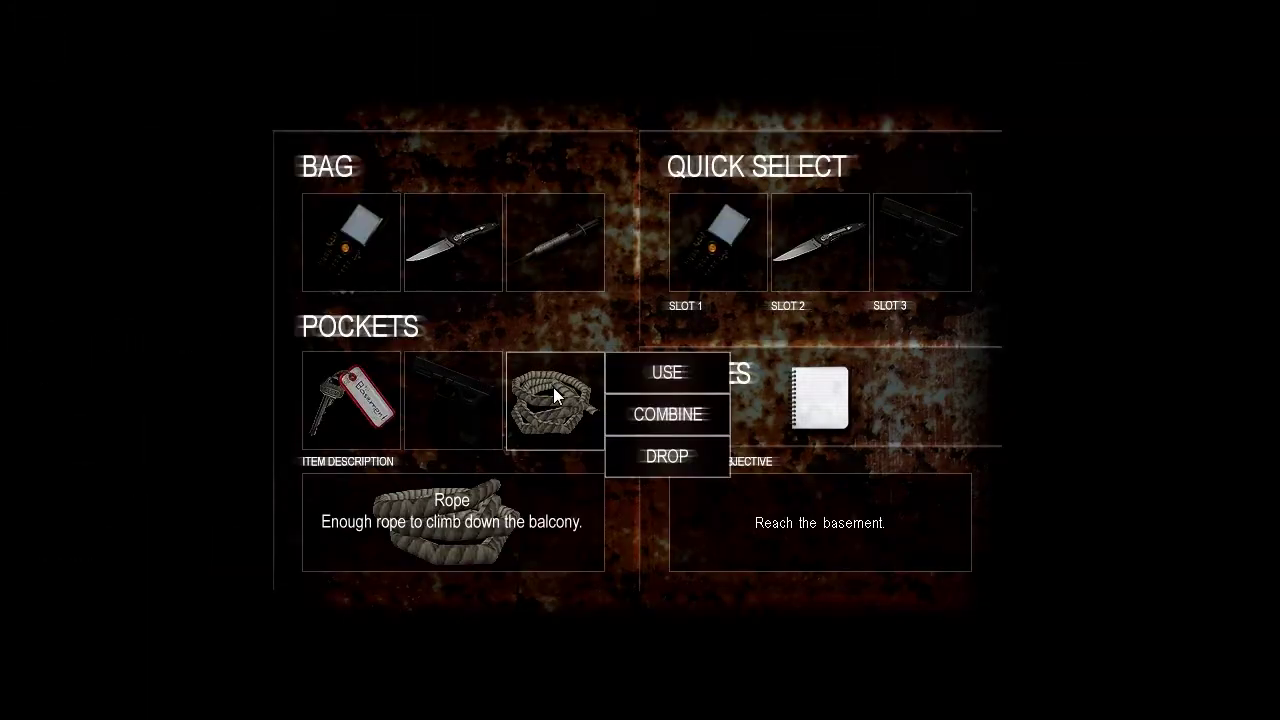
pyautogui.click(640, 369)
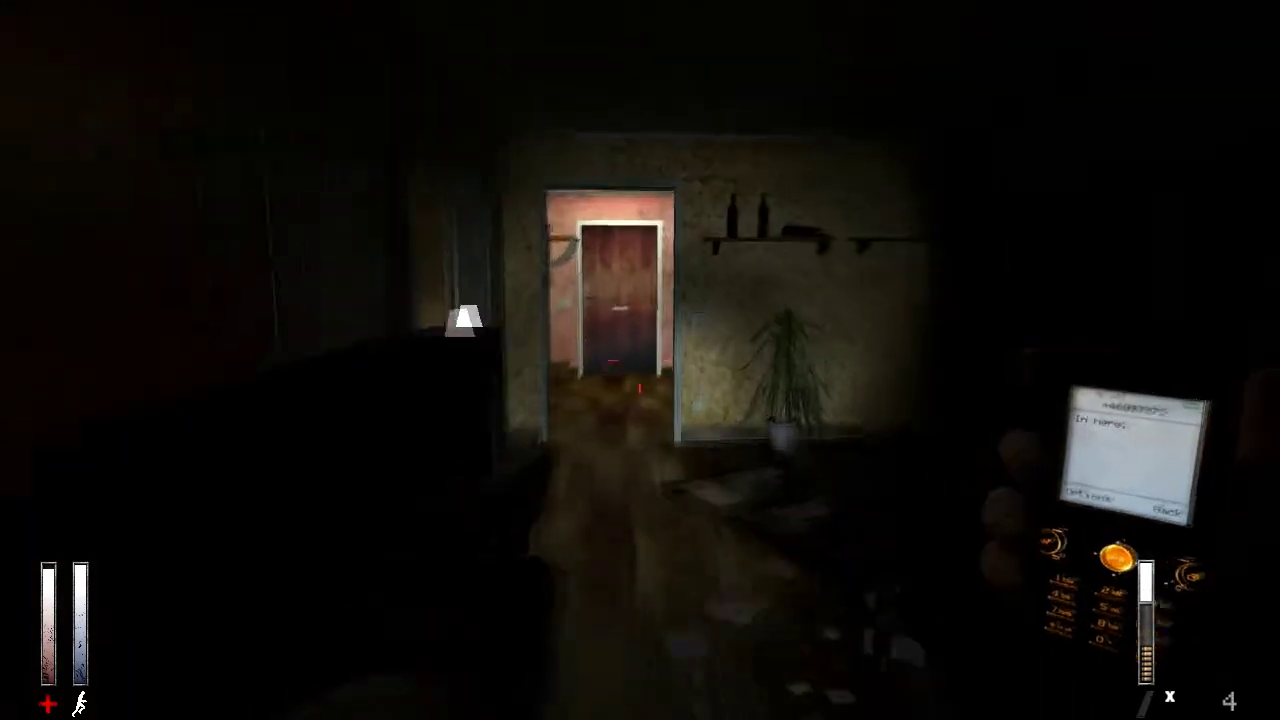
pyautogui.press('w')
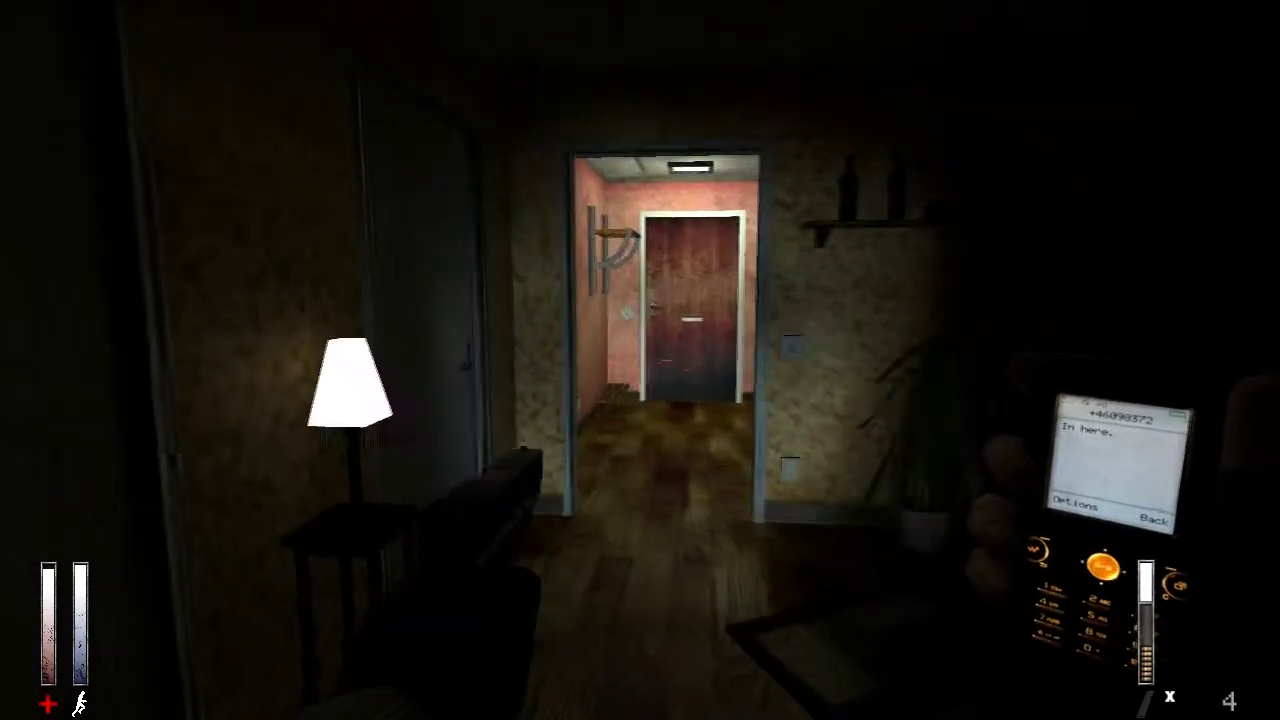
# - Search the red-door hallway and dark room, trying to grab the red item by the rug
pyautogui.press('w')
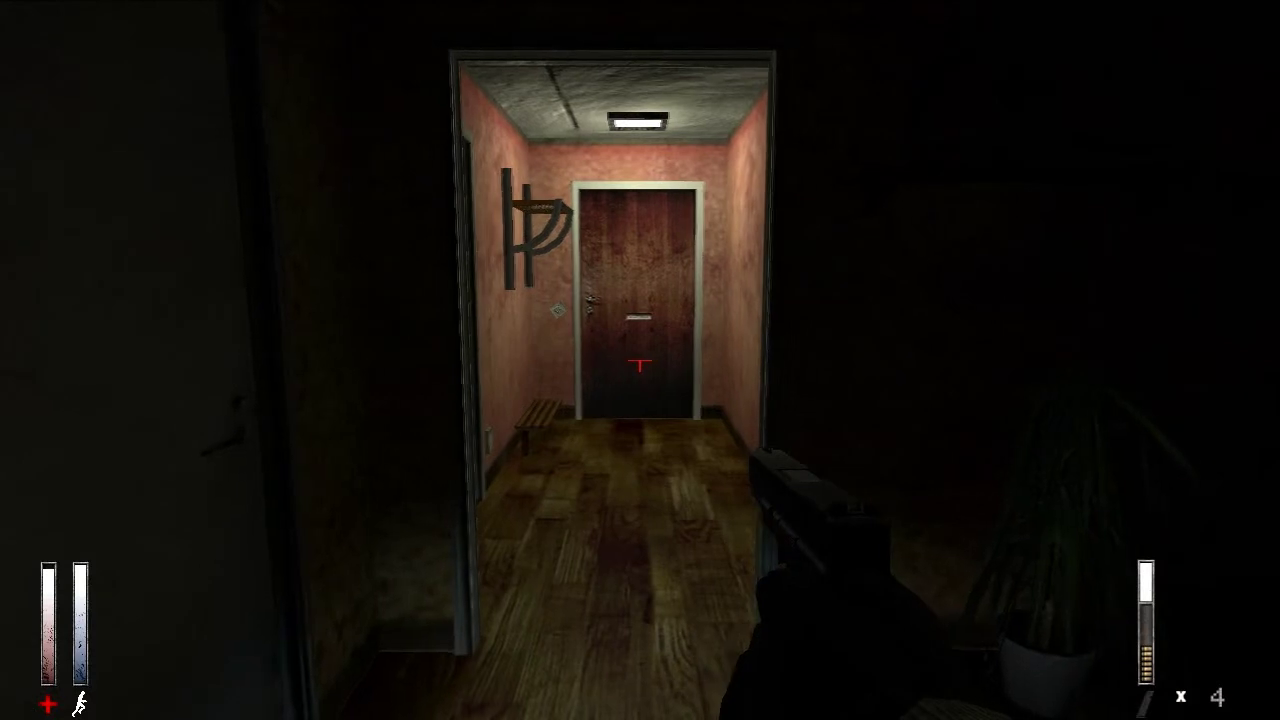
pyautogui.press('w')
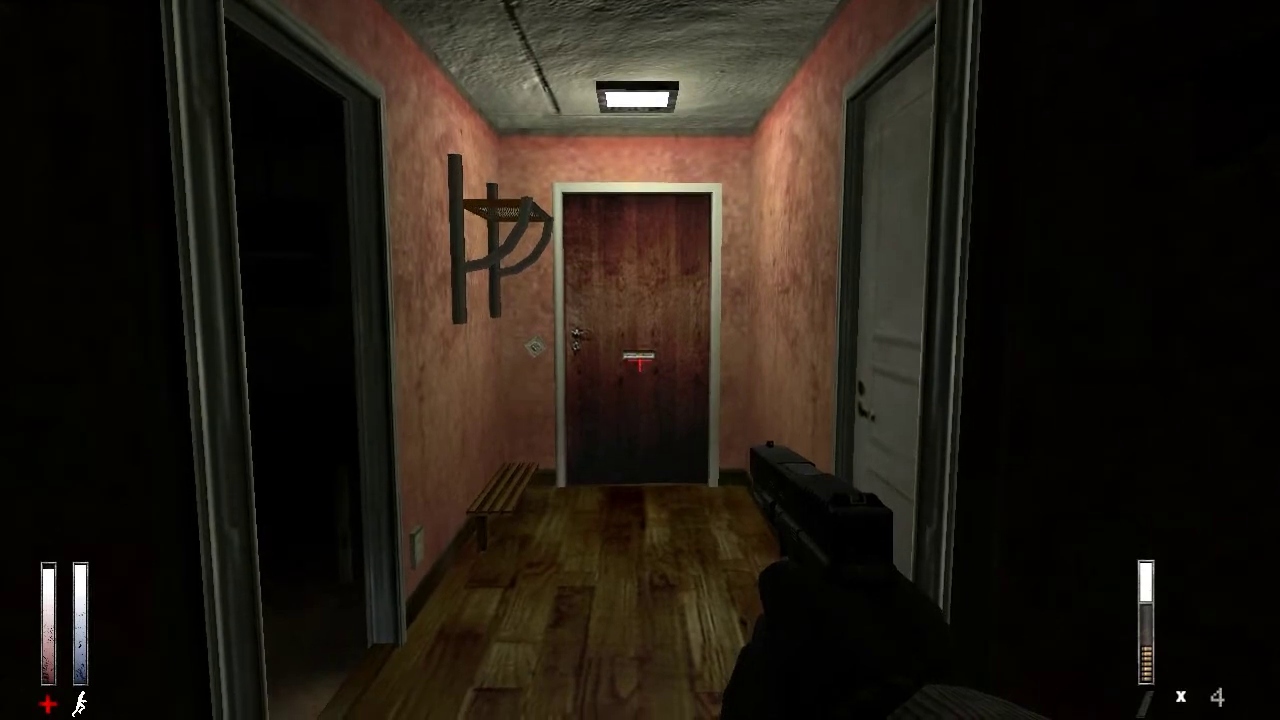
pyautogui.press('s')
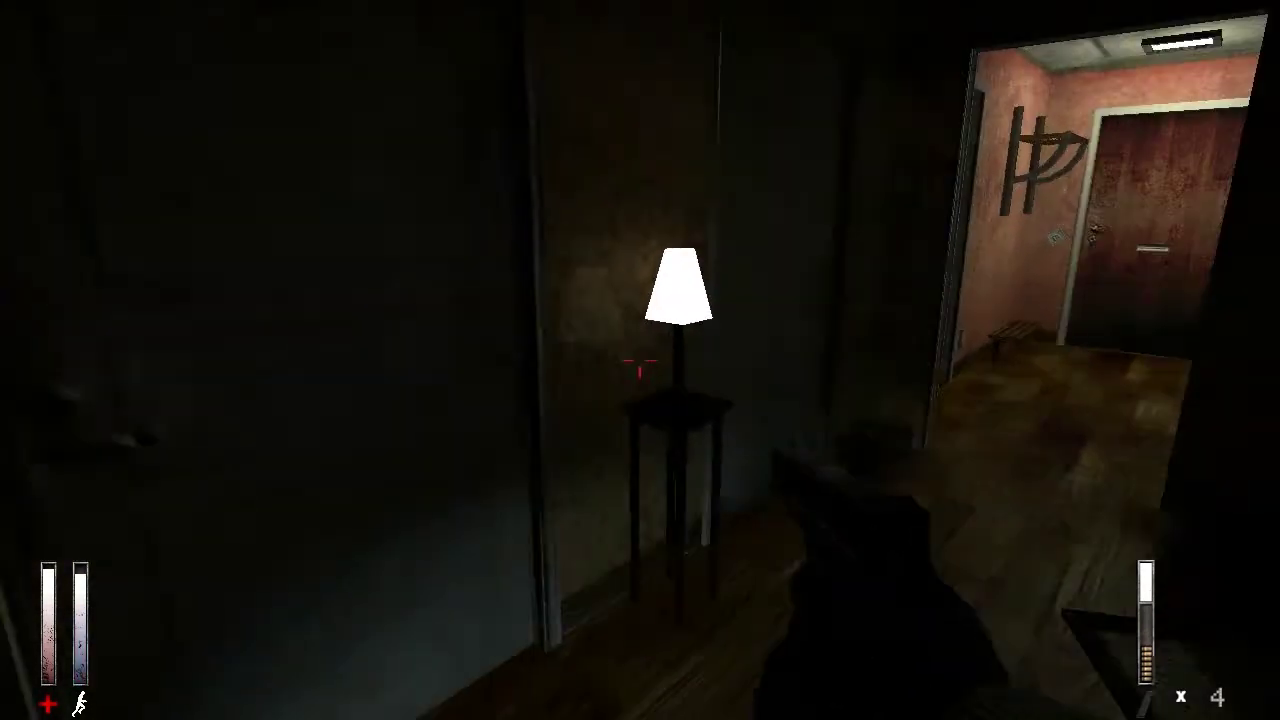
pyautogui.press('w')
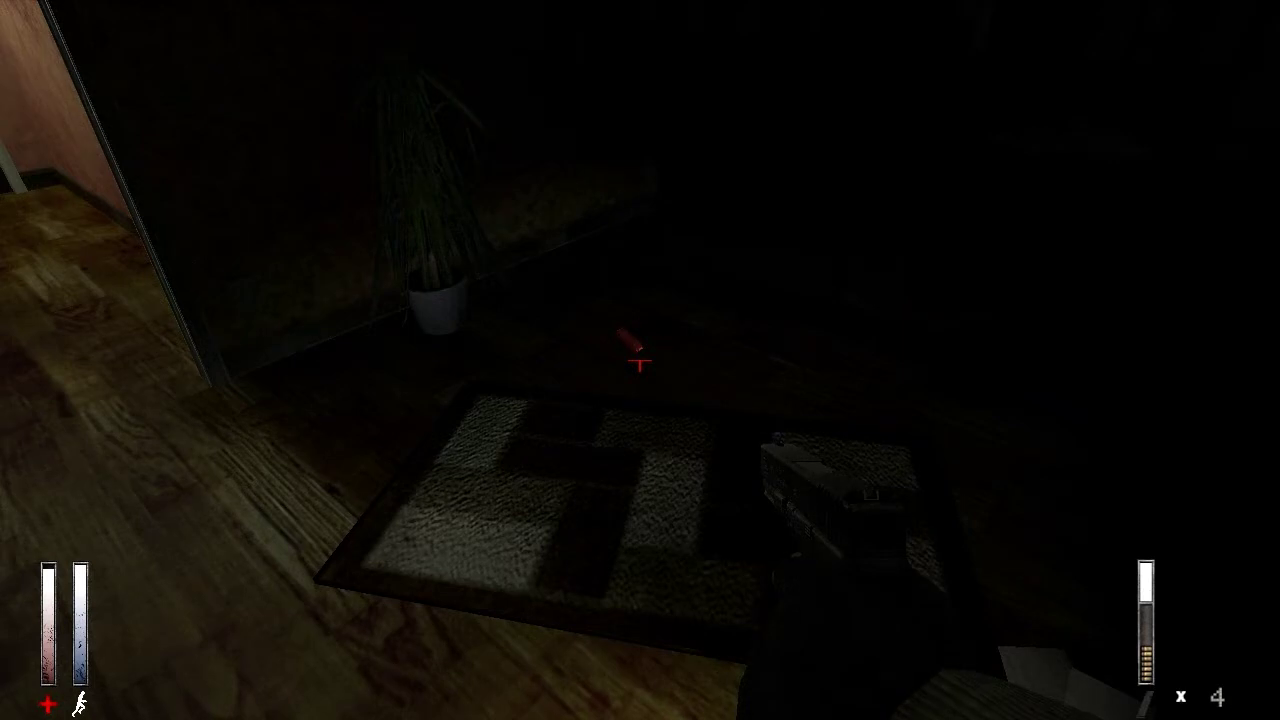
pyautogui.press('e')
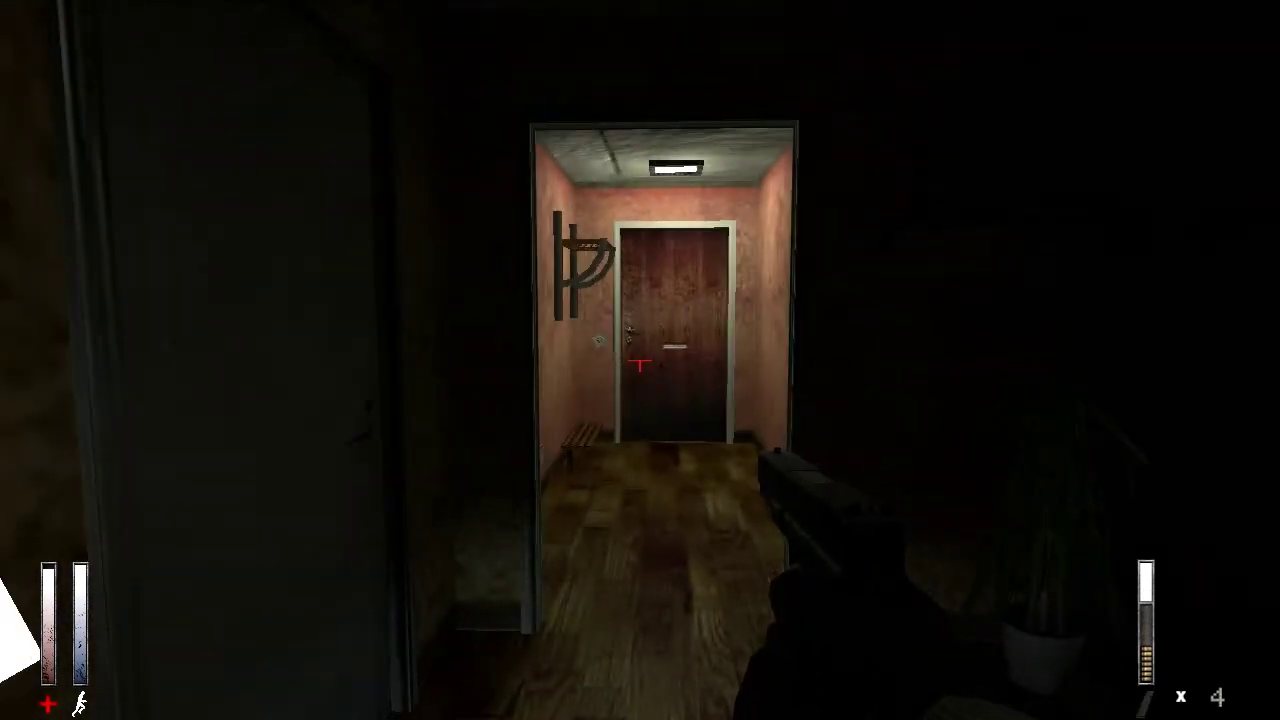
pyautogui.press('w')
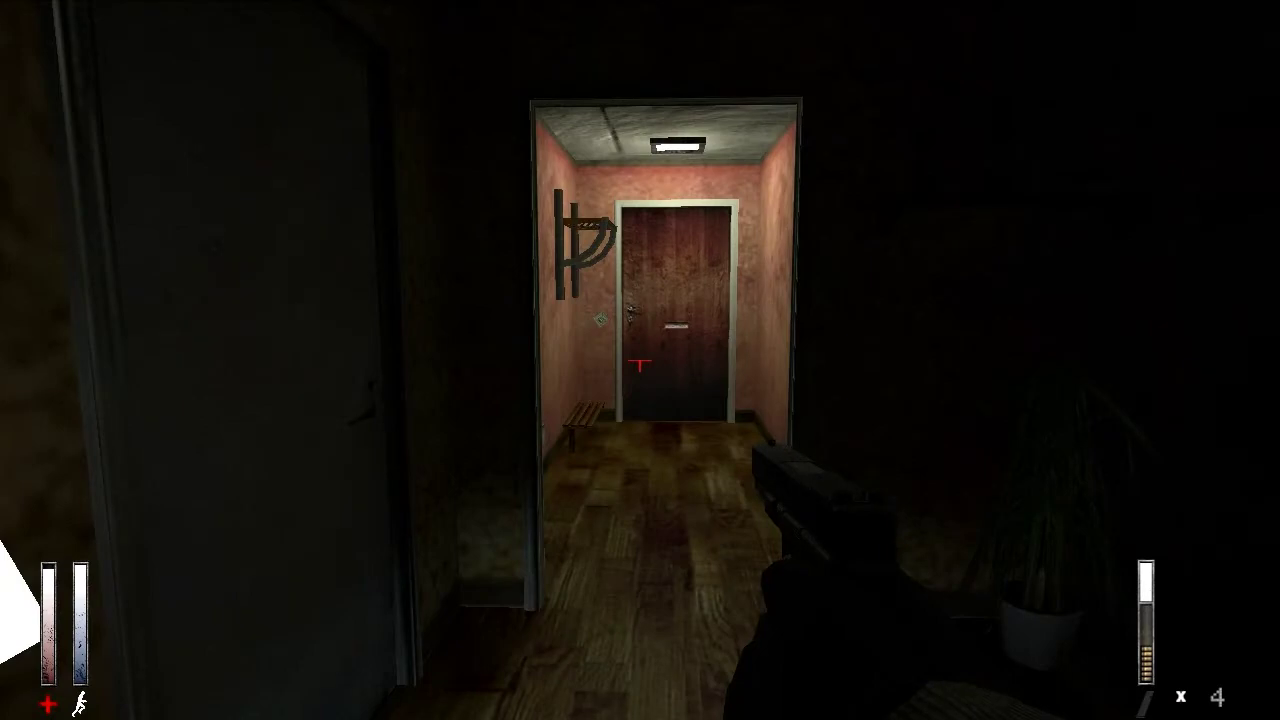
pyautogui.press('w')
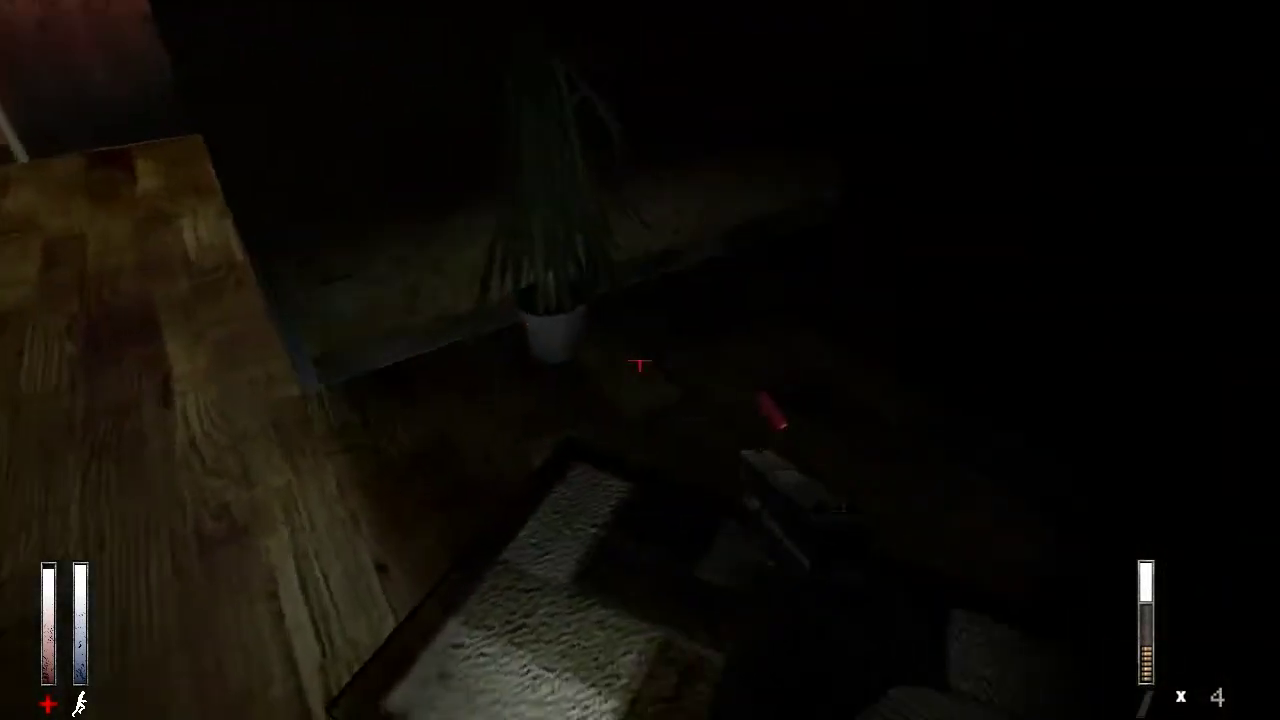
pyautogui.press('w')
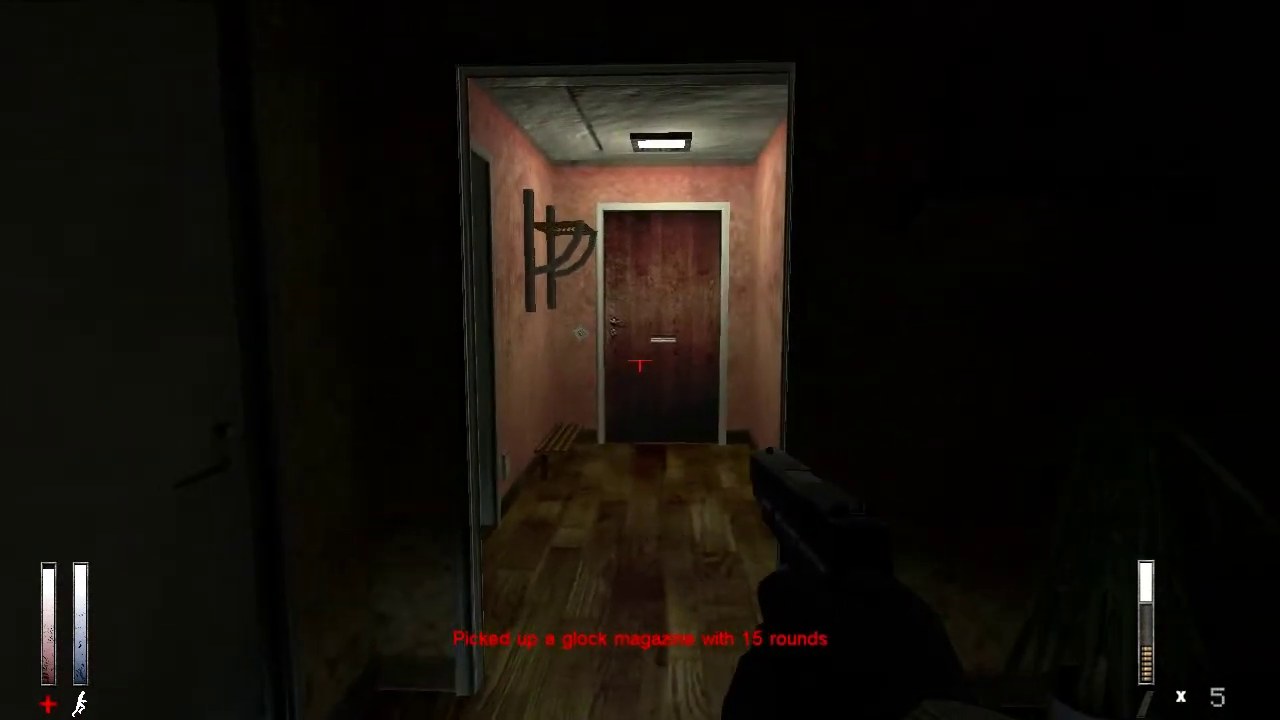
# - Line up with the hallway doorway and creep down toward the lit door
pyautogui.press('w')
pyautogui.press('d')
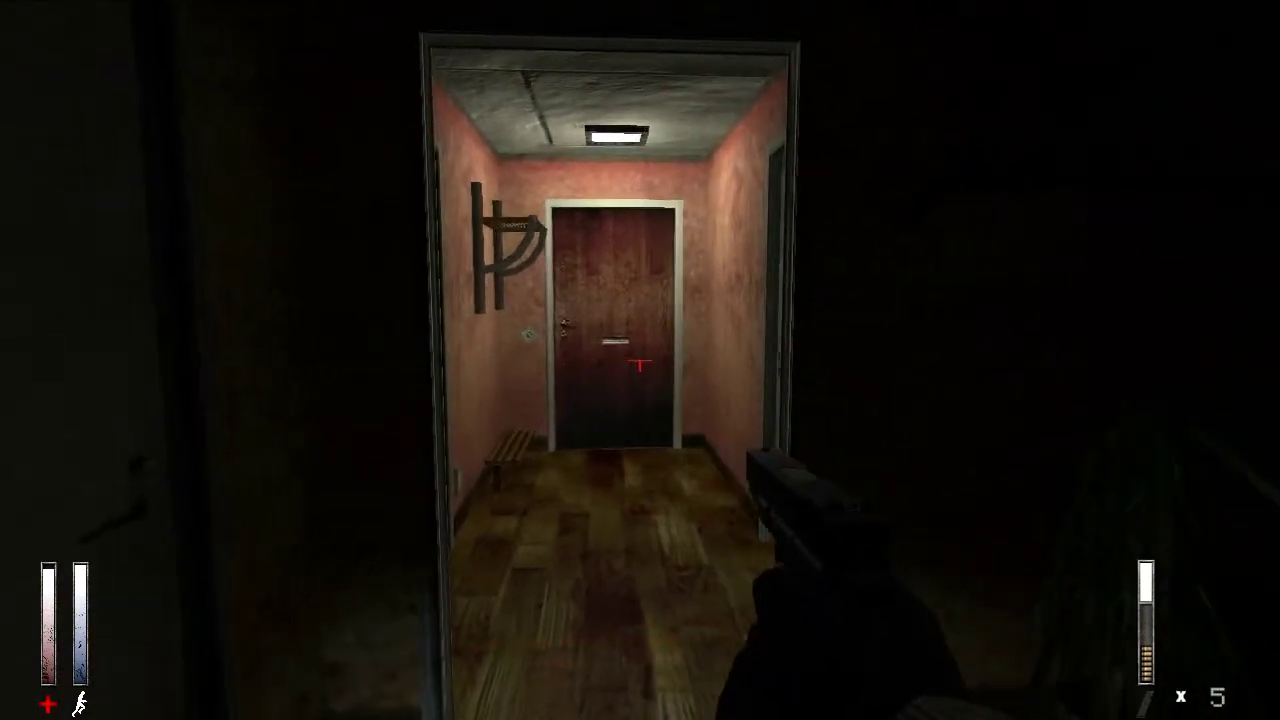
pyautogui.press('w')
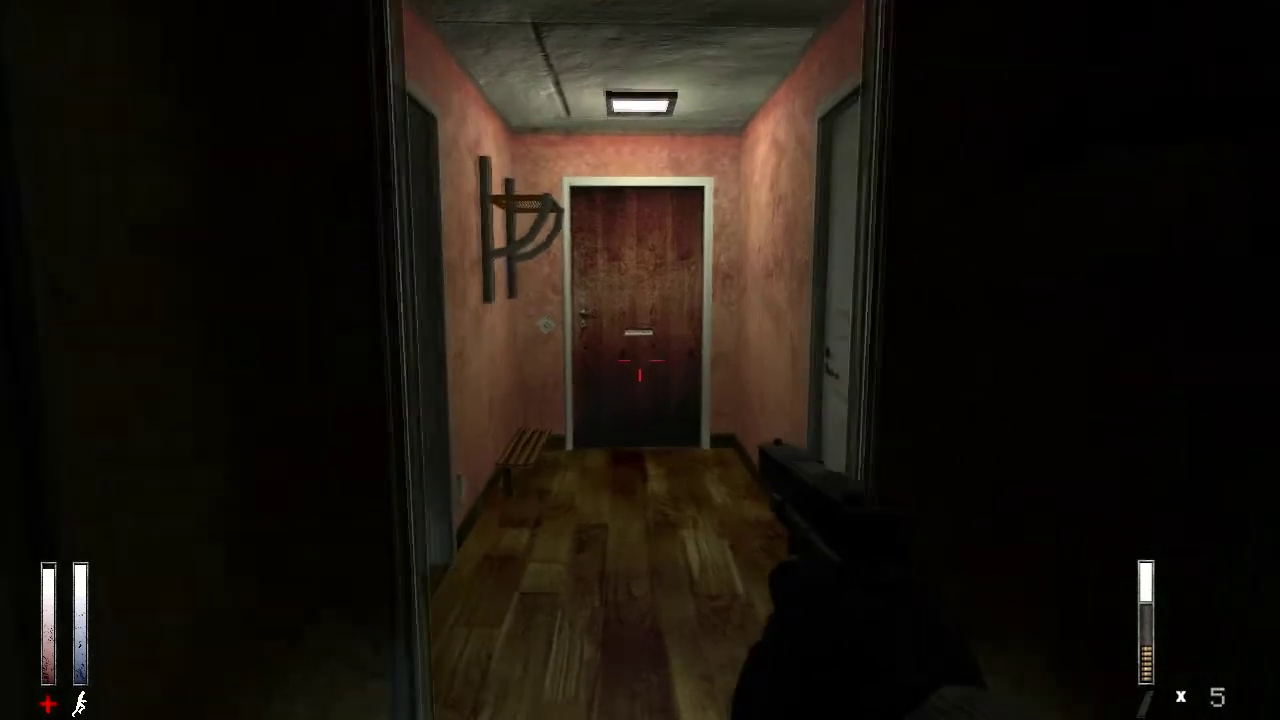
pyautogui.press('d')
pyautogui.press('s')
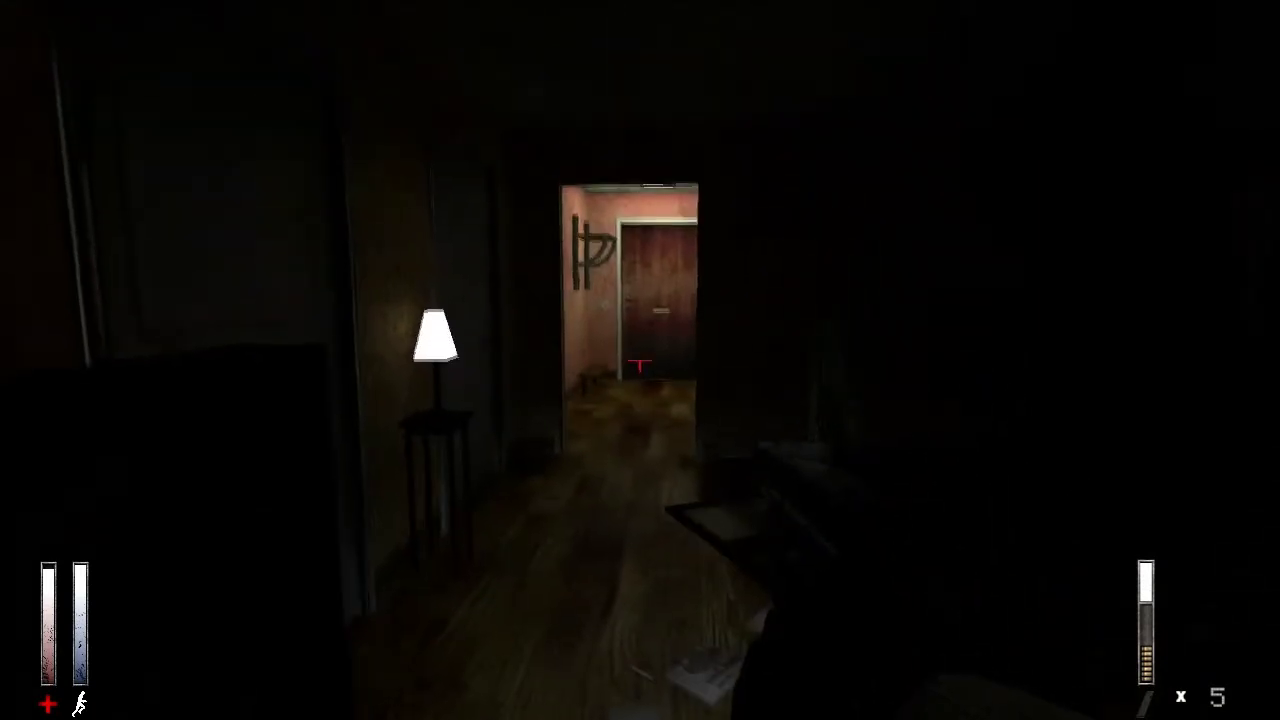
pyautogui.press('w')
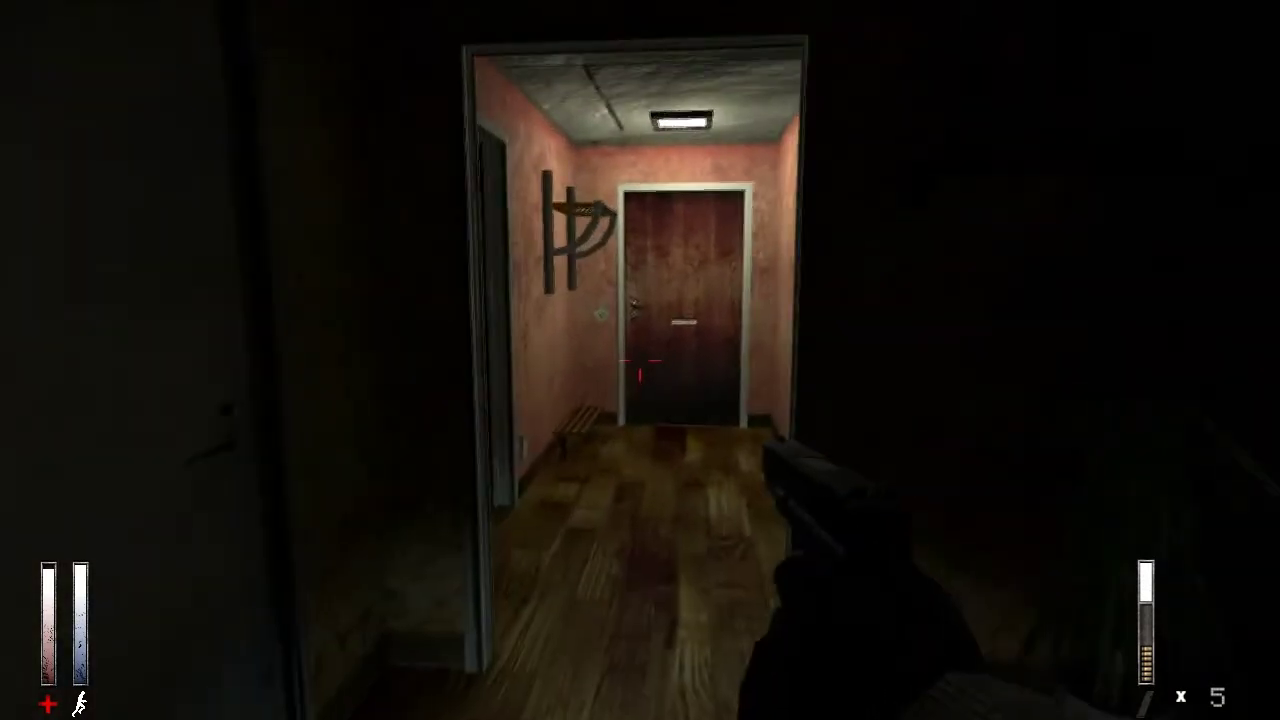
pyautogui.press('w')
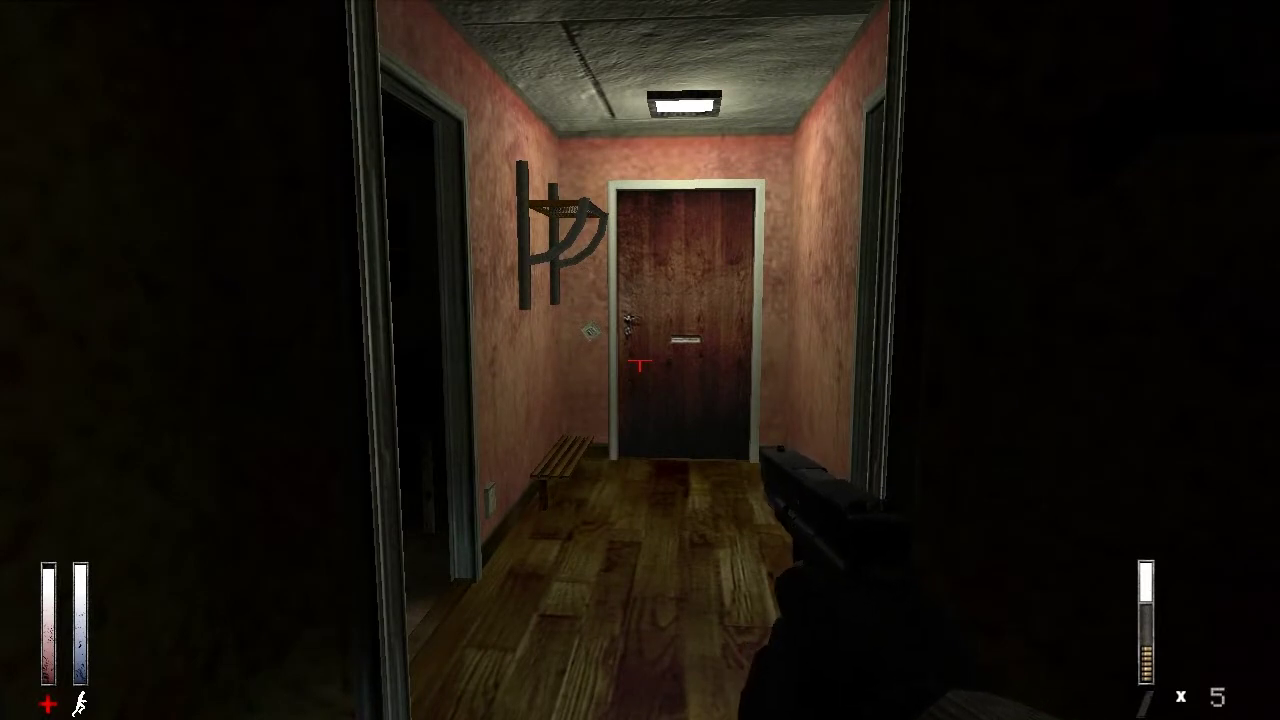
pyautogui.press('v')
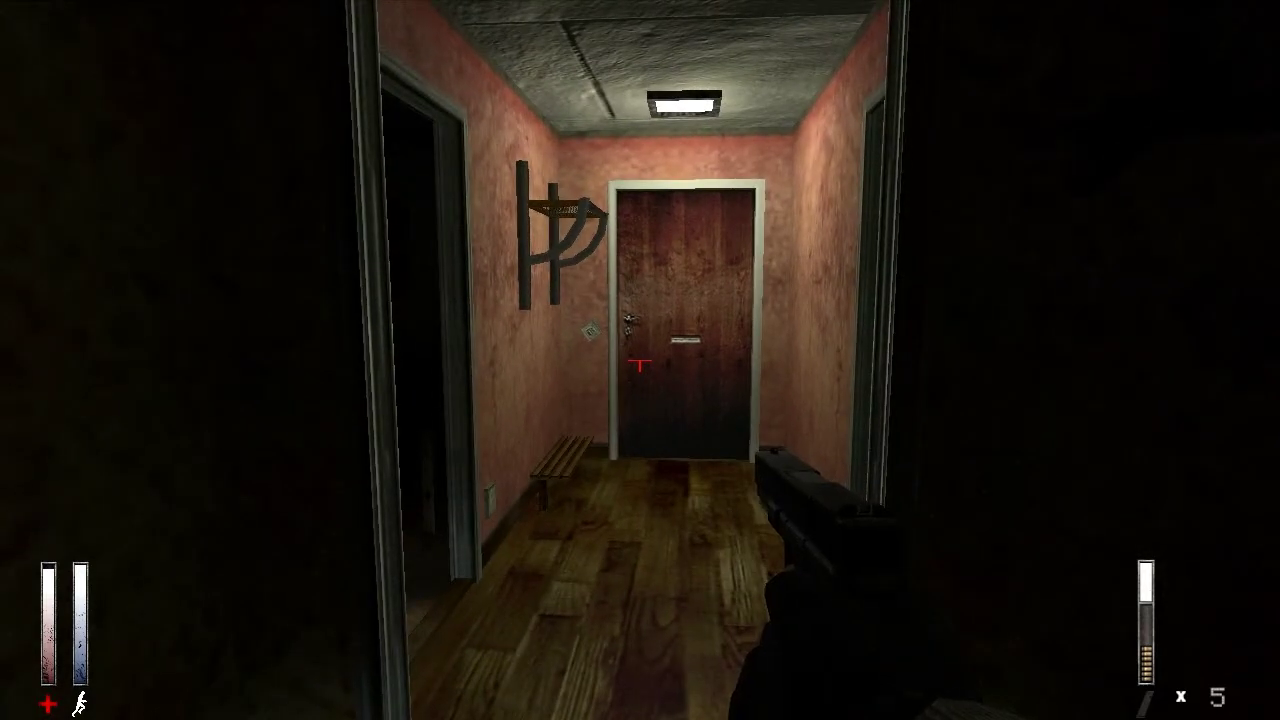
pyautogui.press('w')
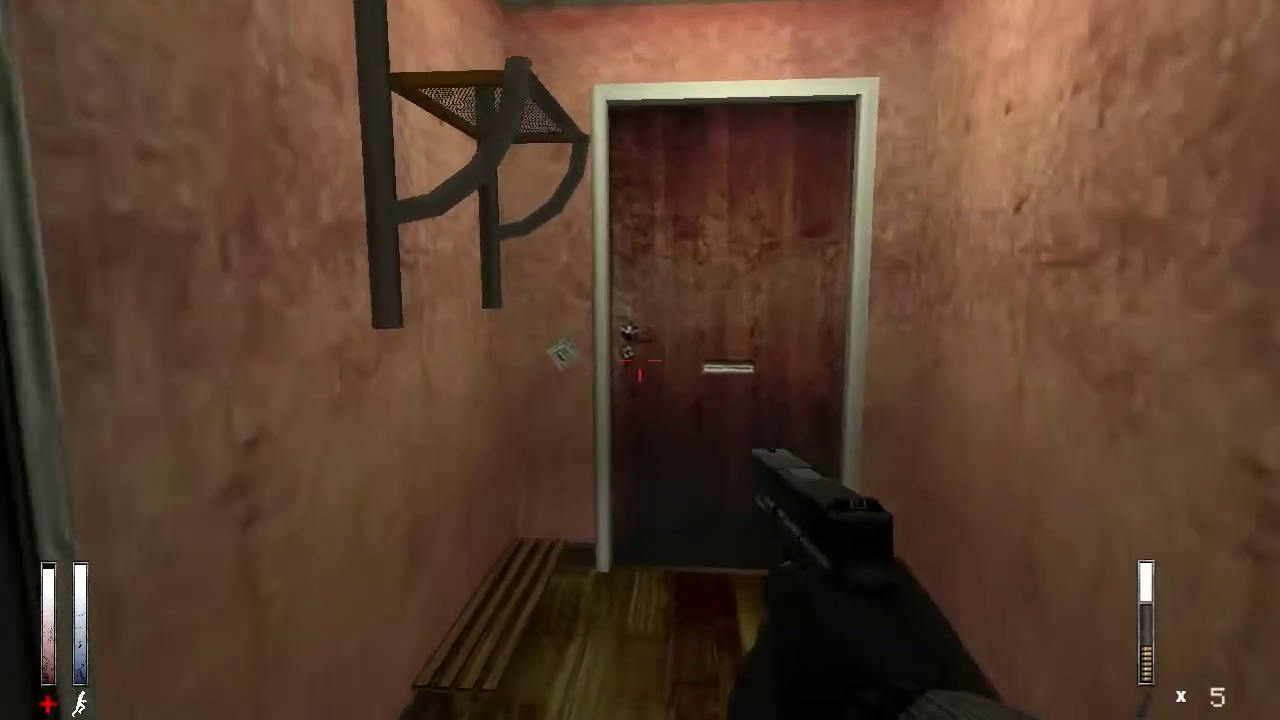
# - Back away from the attacking figure until it falls, walk past it, and reload the pistol
pyautogui.press('s')
pyautogui.press('s')
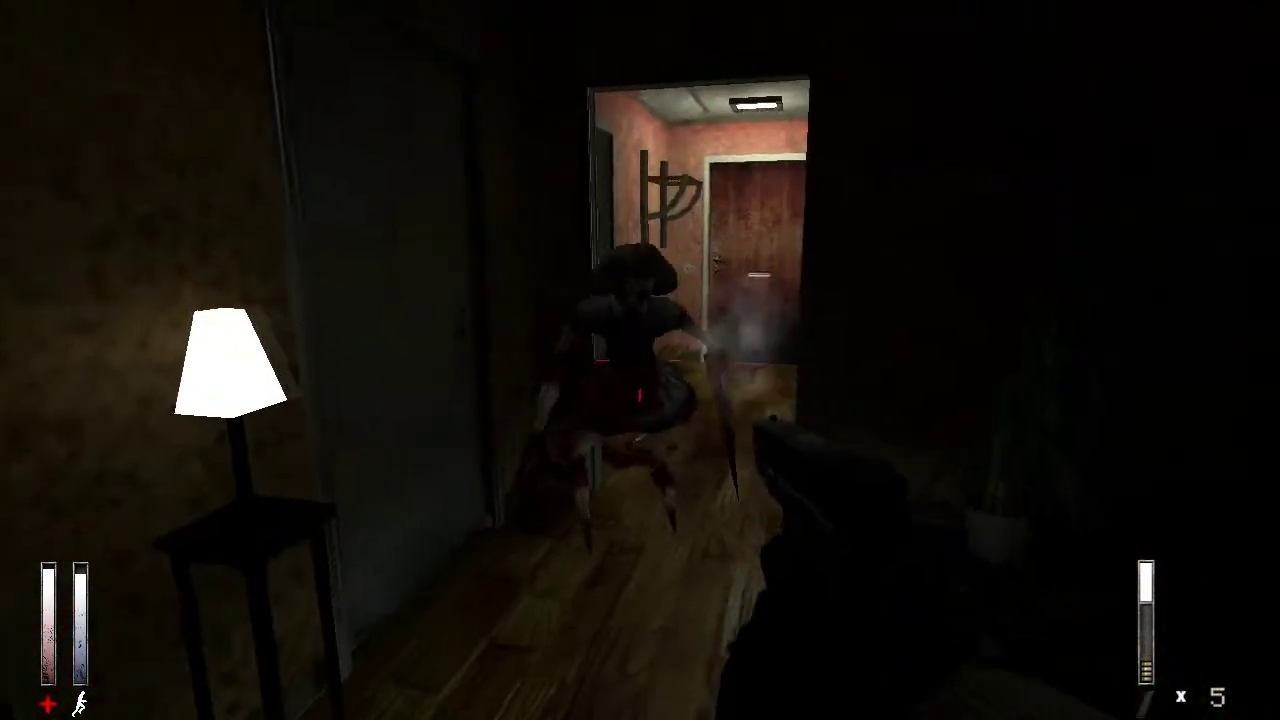
pyautogui.press('s')
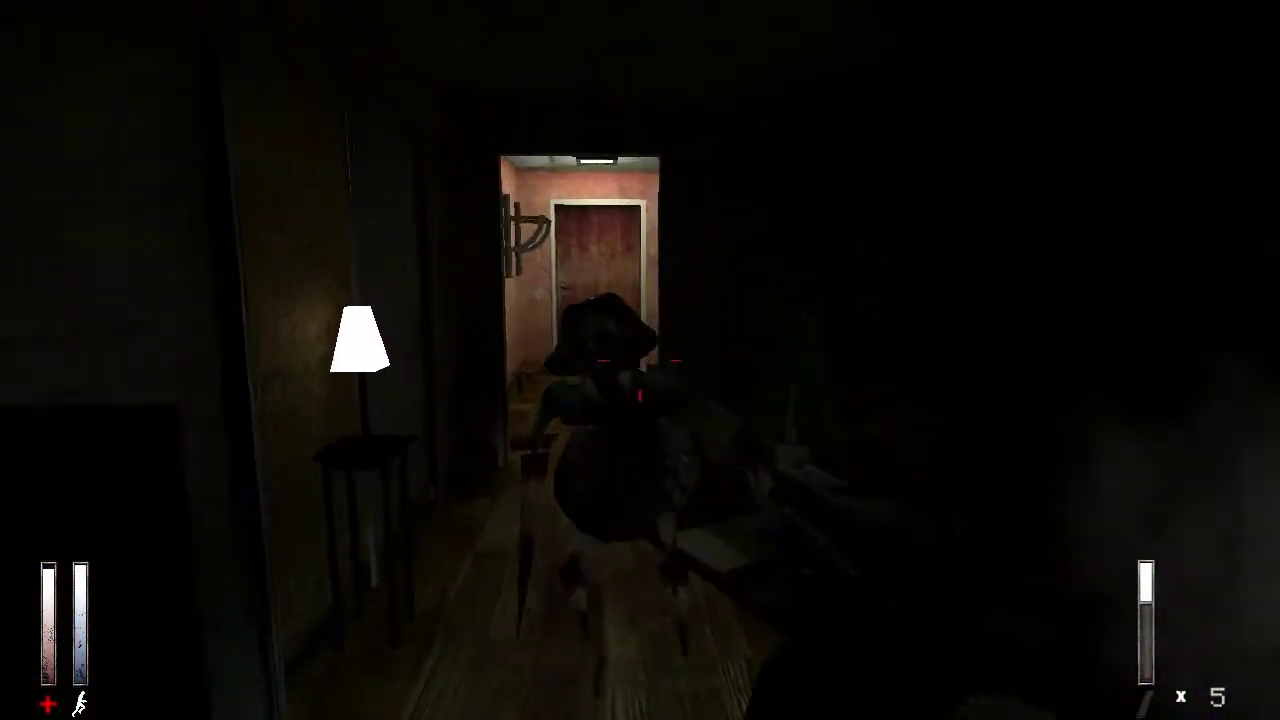
pyautogui.press('s')
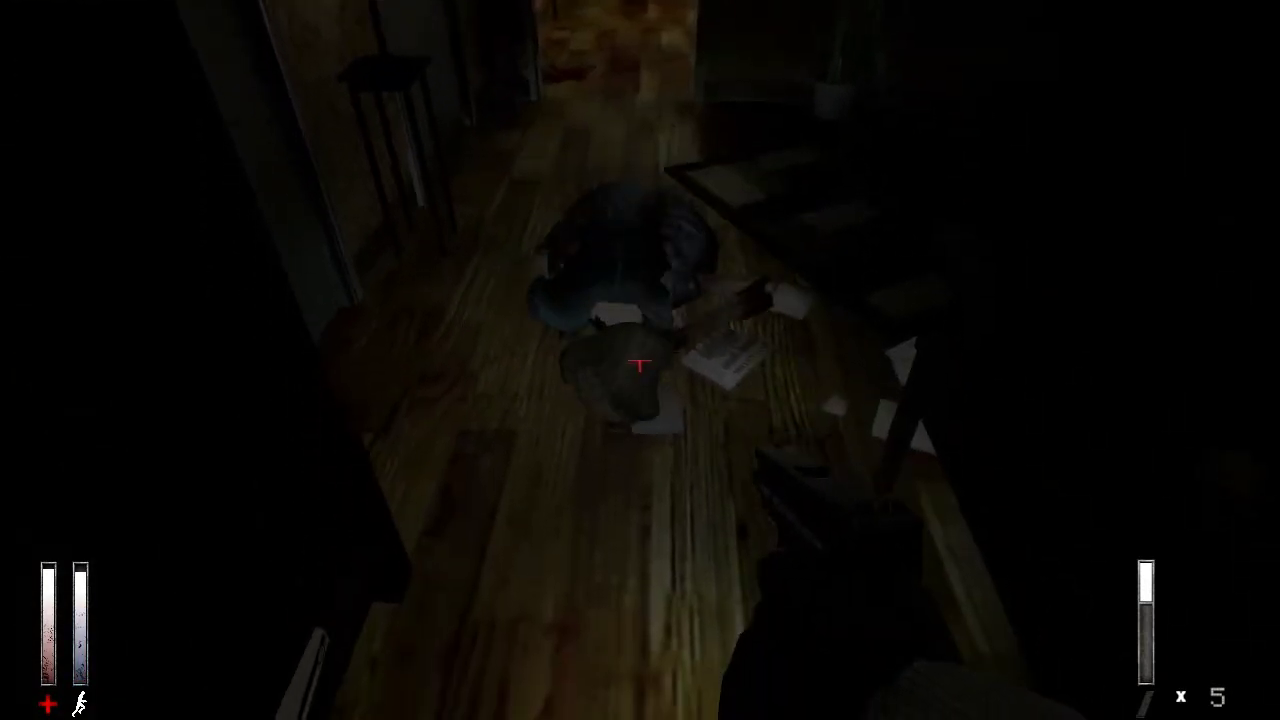
pyautogui.press('w')
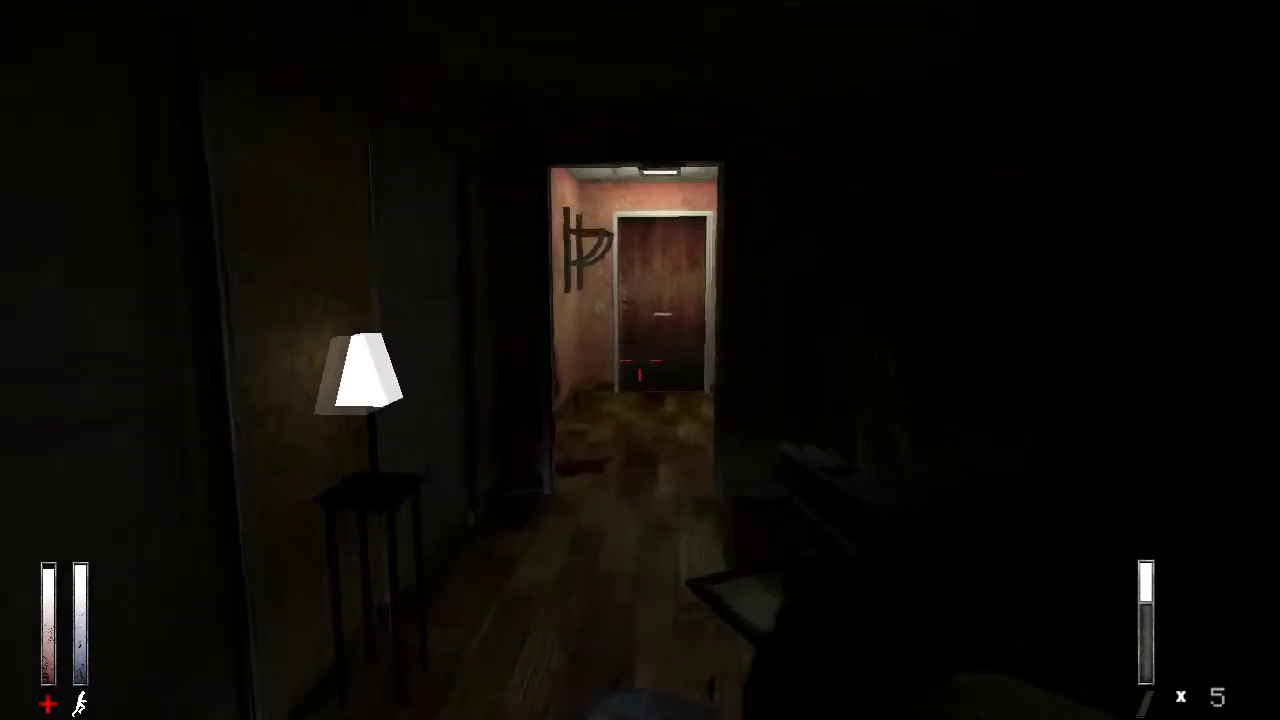
pyautogui.press('w')
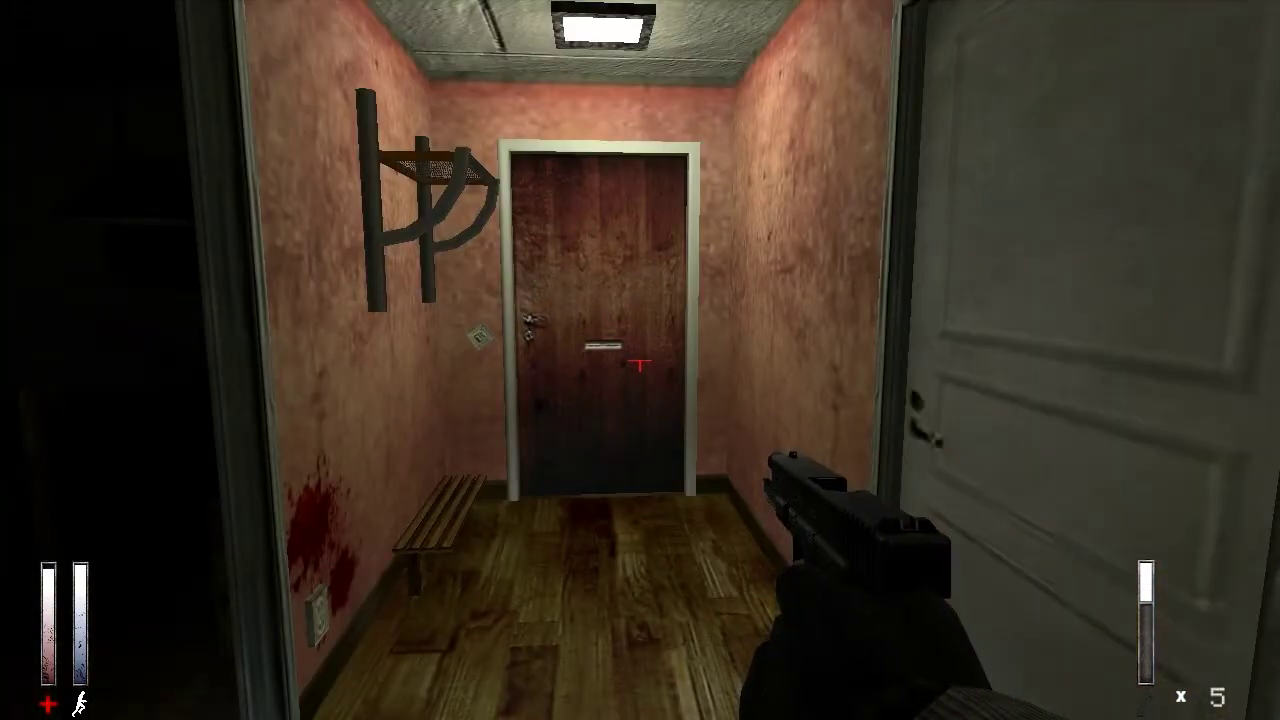
pyautogui.press('w')
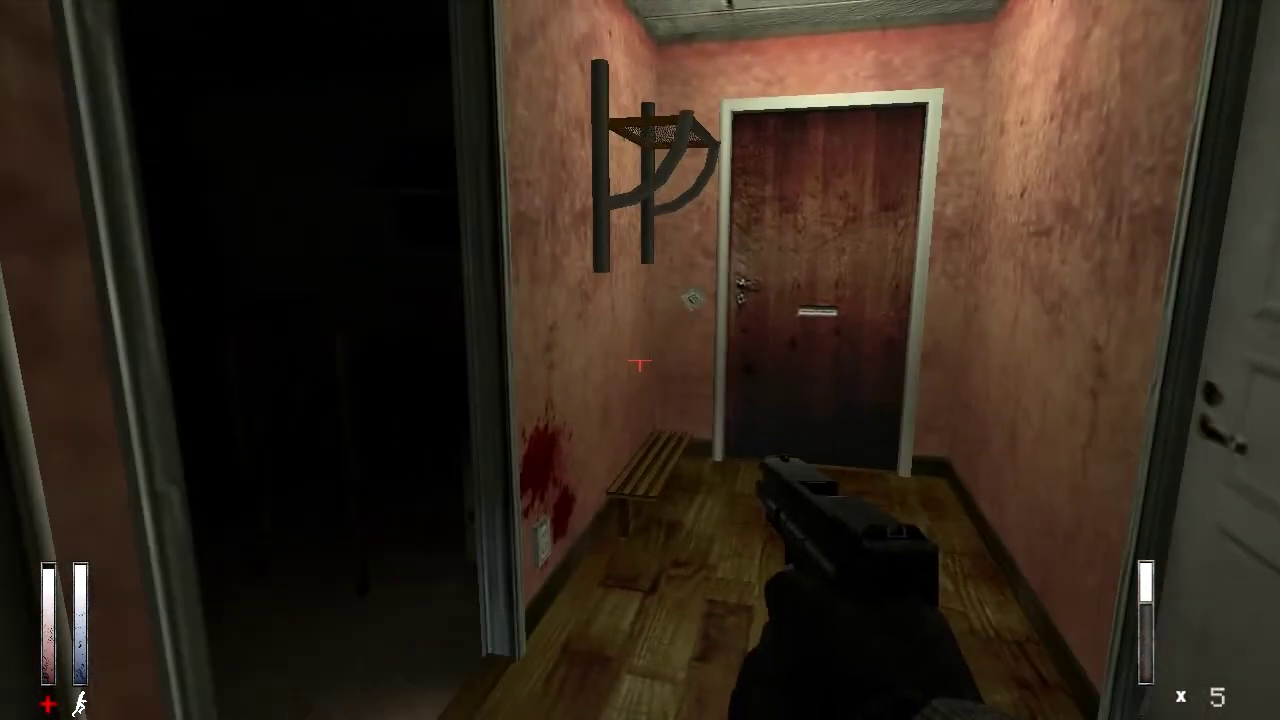
pyautogui.press('r')
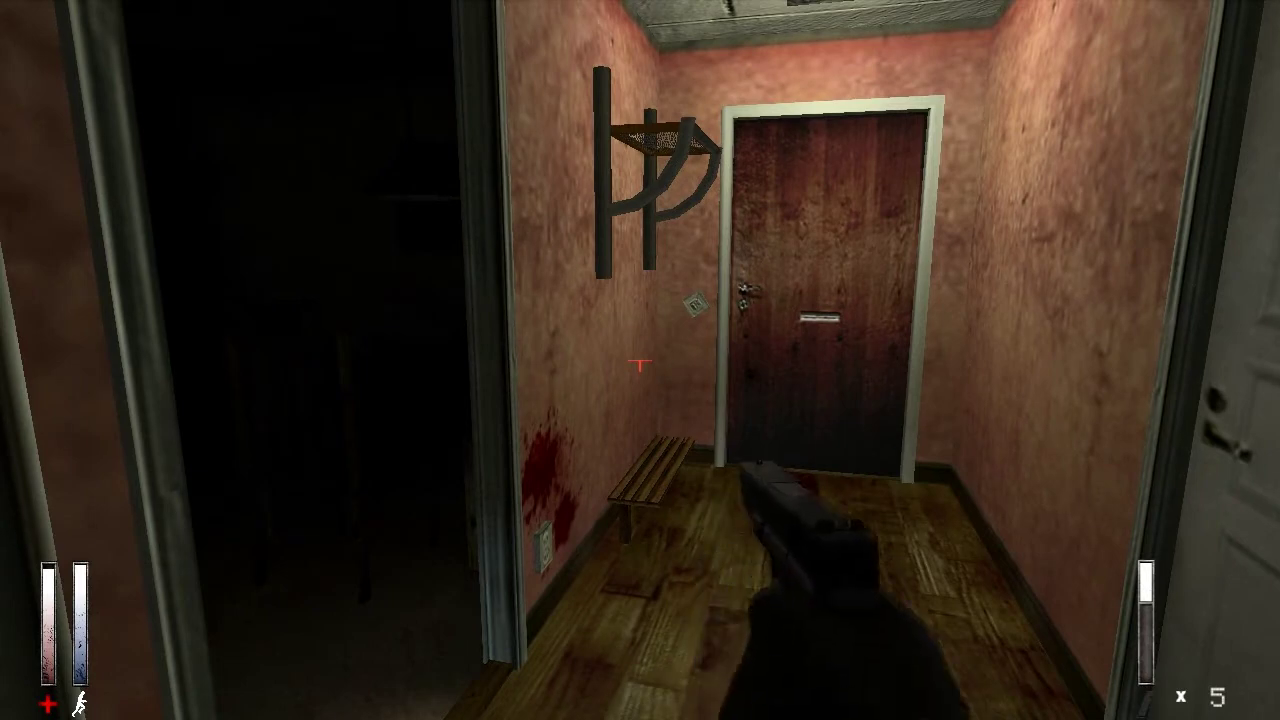
pyautogui.press('s')
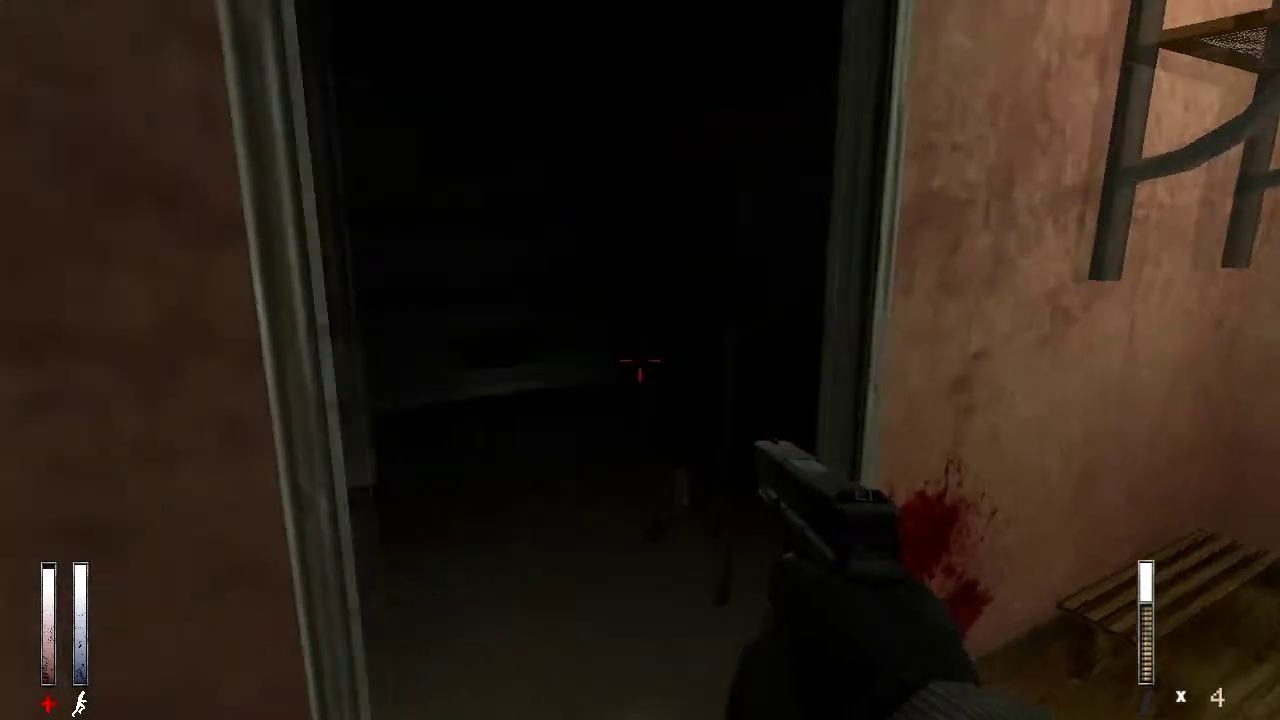
# - Pick up the 15-round glock magazine, search the dark room's corners, and head back out
pyautogui.press('w')
pyautogui.press('w')
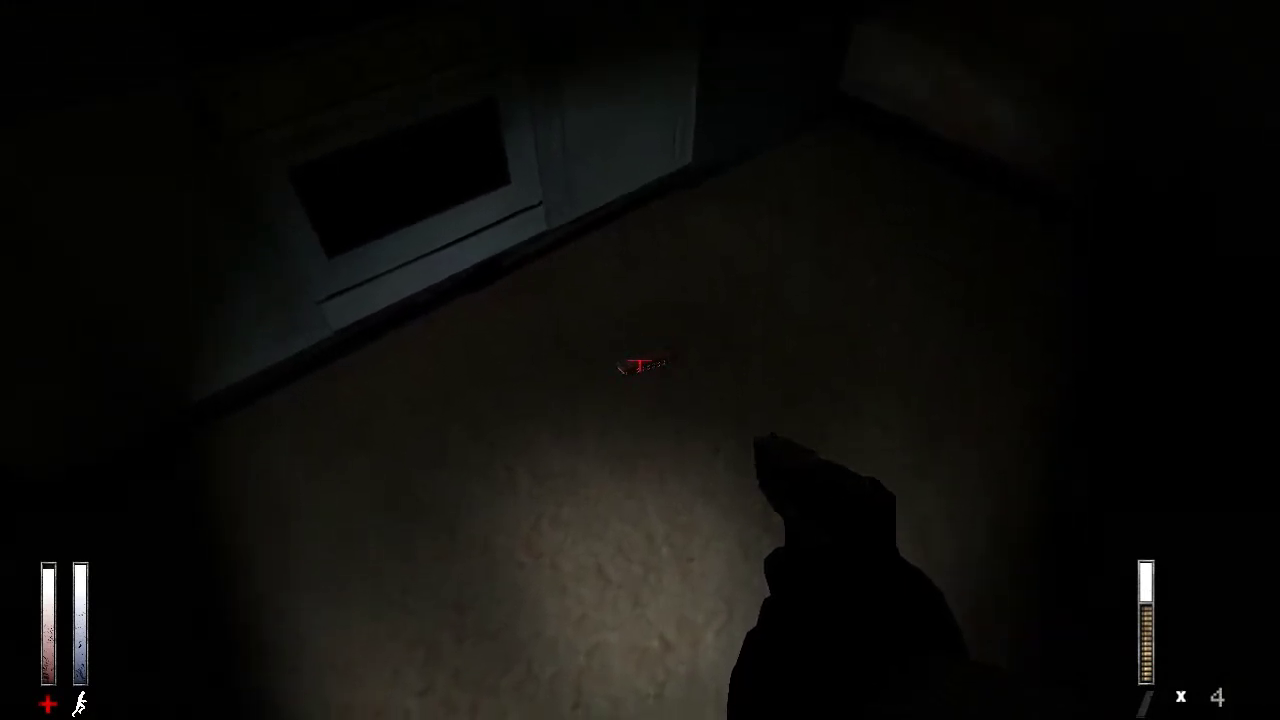
pyautogui.click(640, 365)
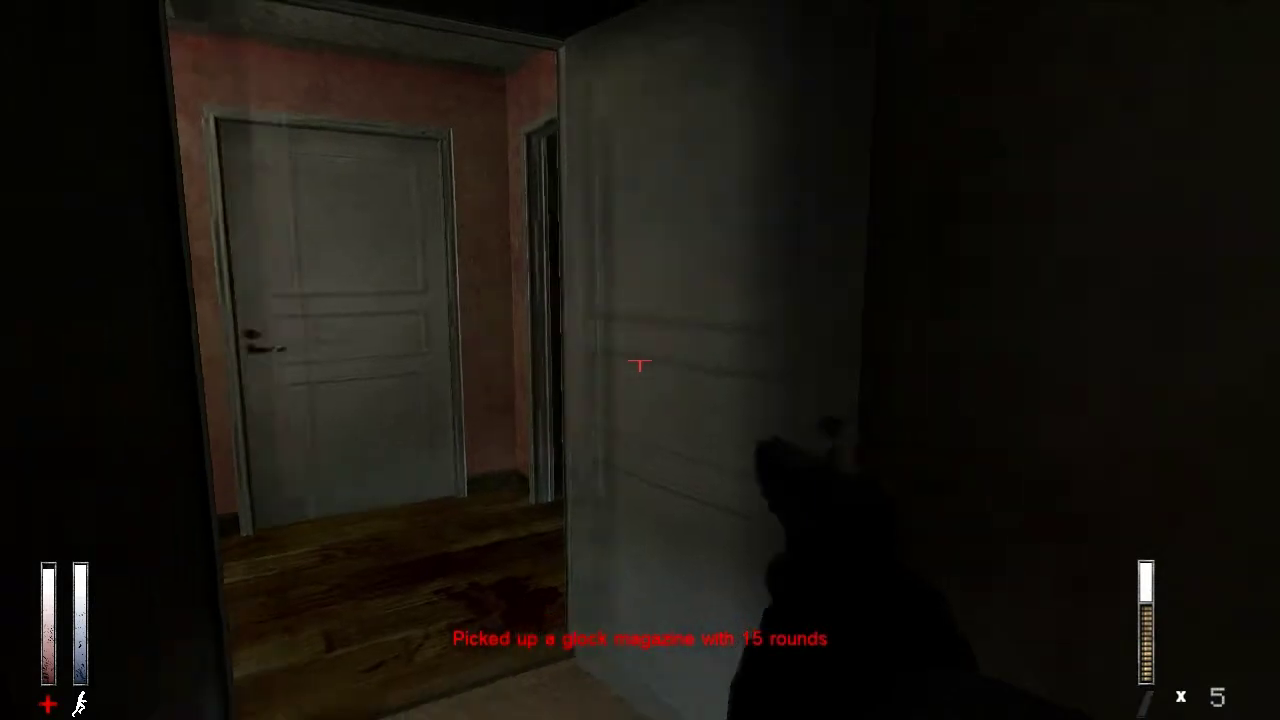
pyautogui.press('w')
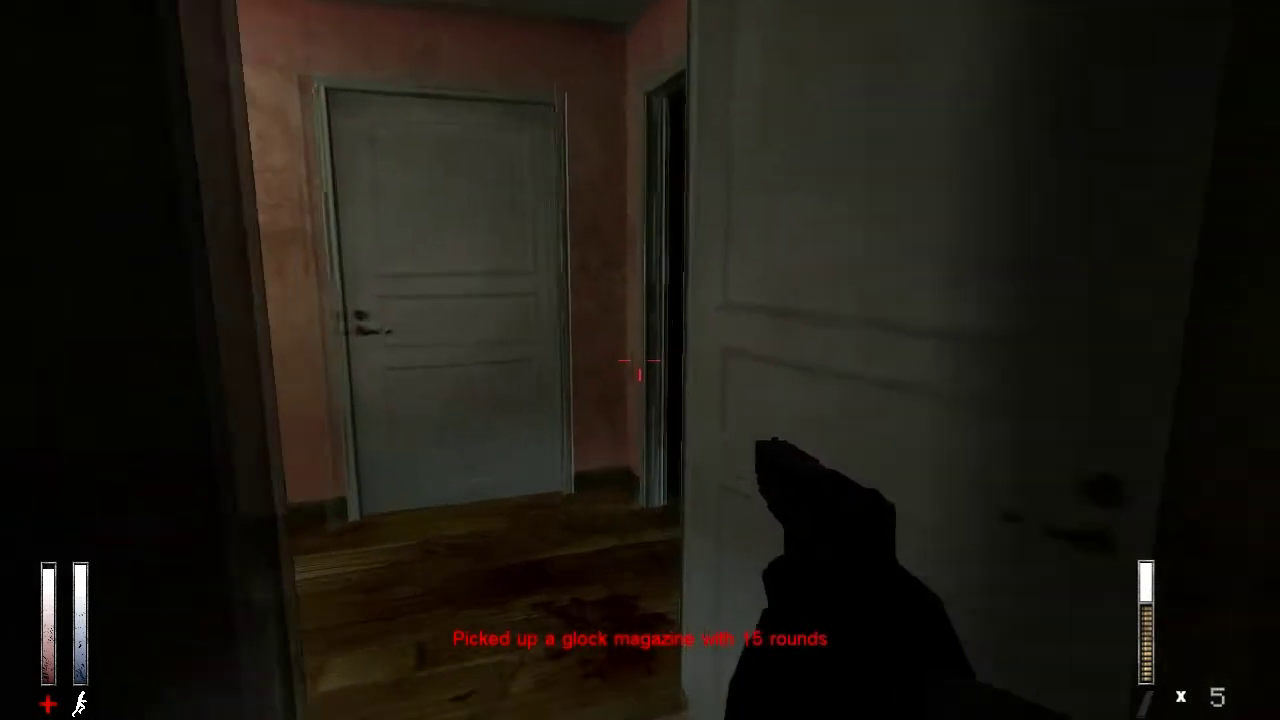
pyautogui.press('w')
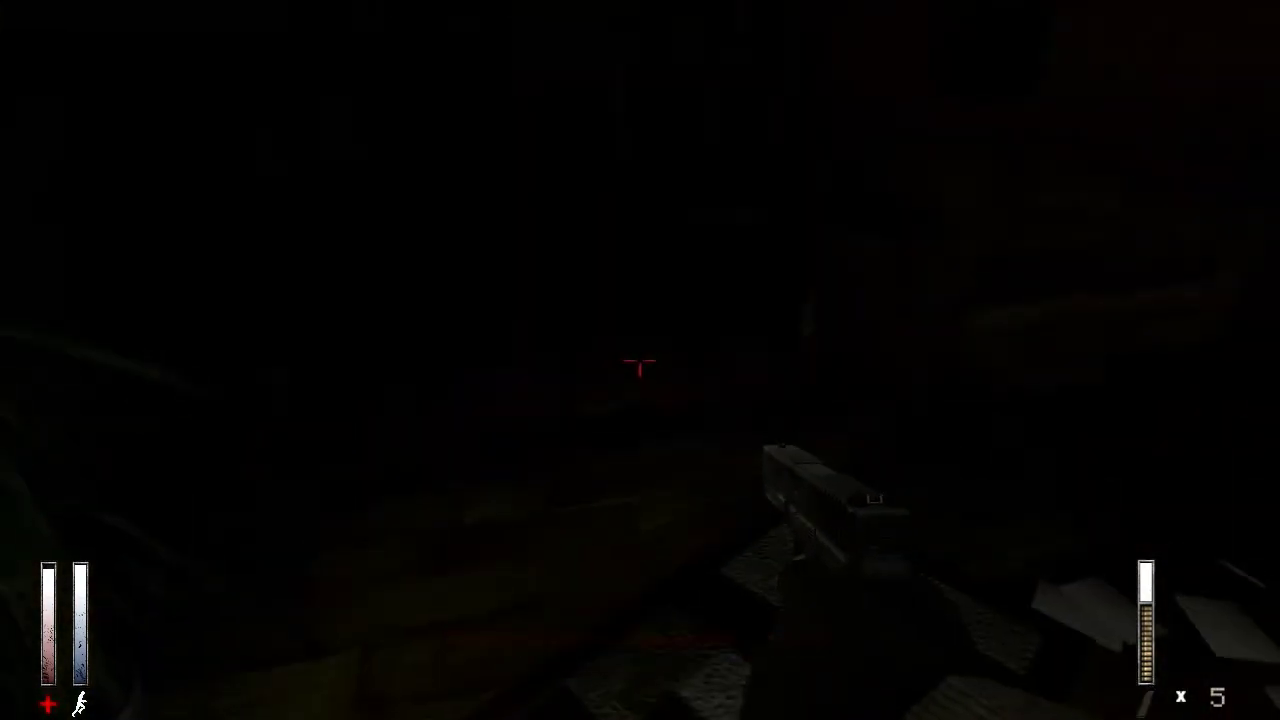
pyautogui.press('w')
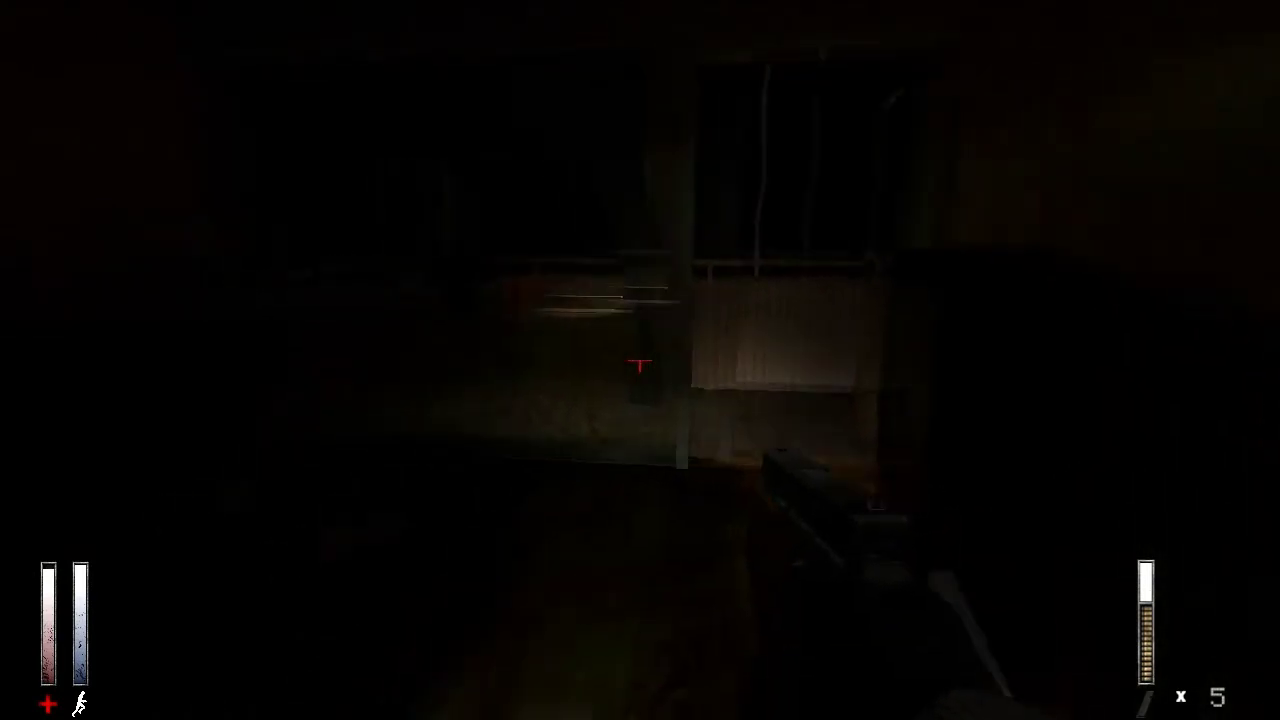
pyautogui.press('w')
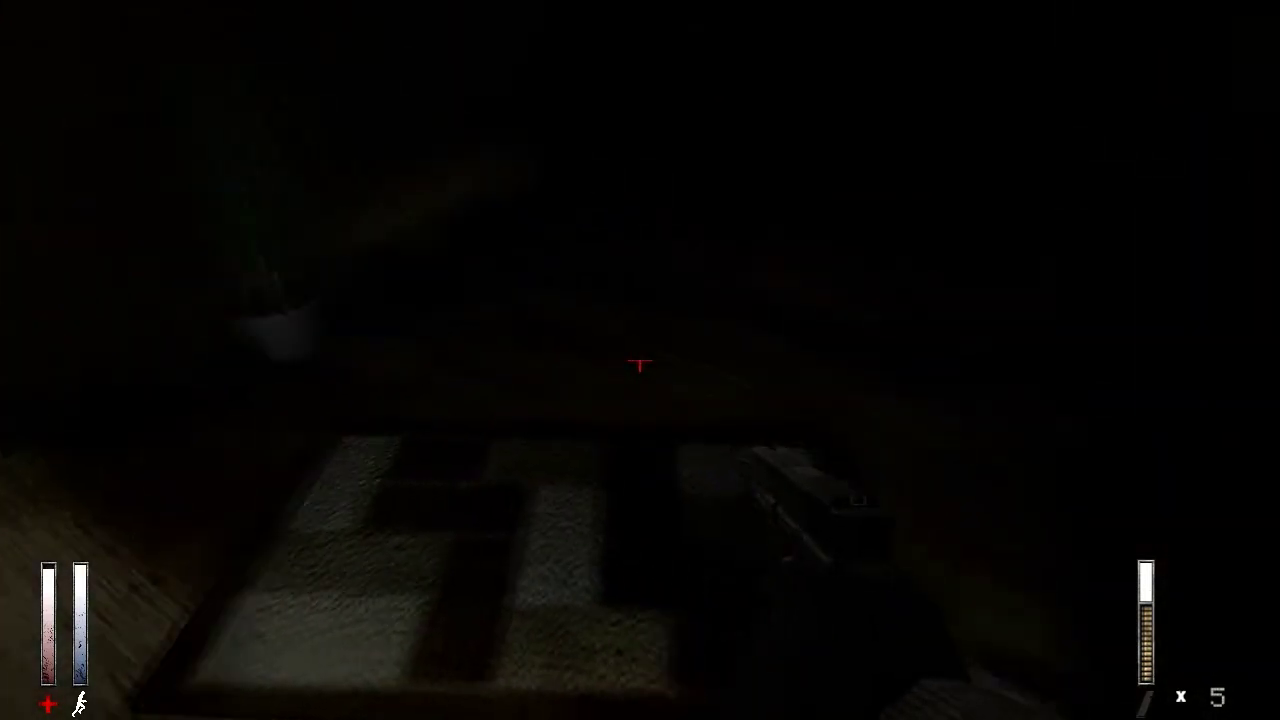
pyautogui.press('w')
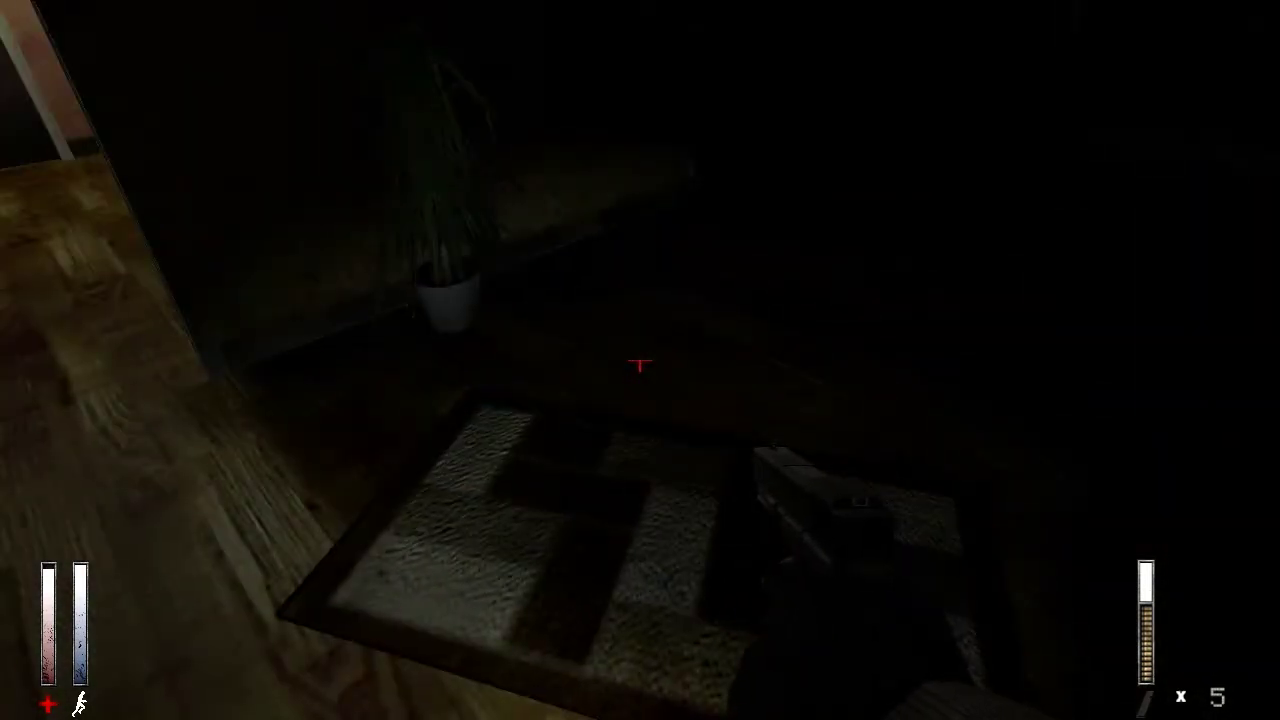
pyautogui.moveTo(640, 365); pyautogui.dragTo(760, 365)
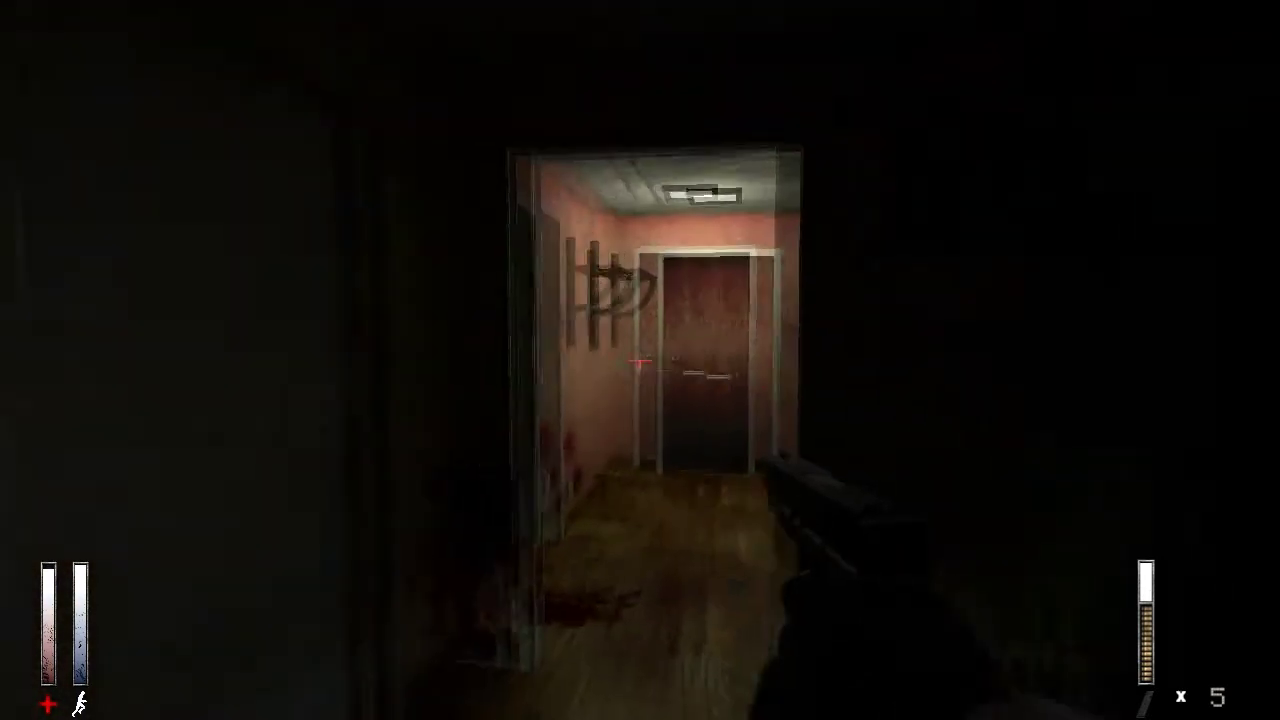
pyautogui.press('w')
pyautogui.press('w')
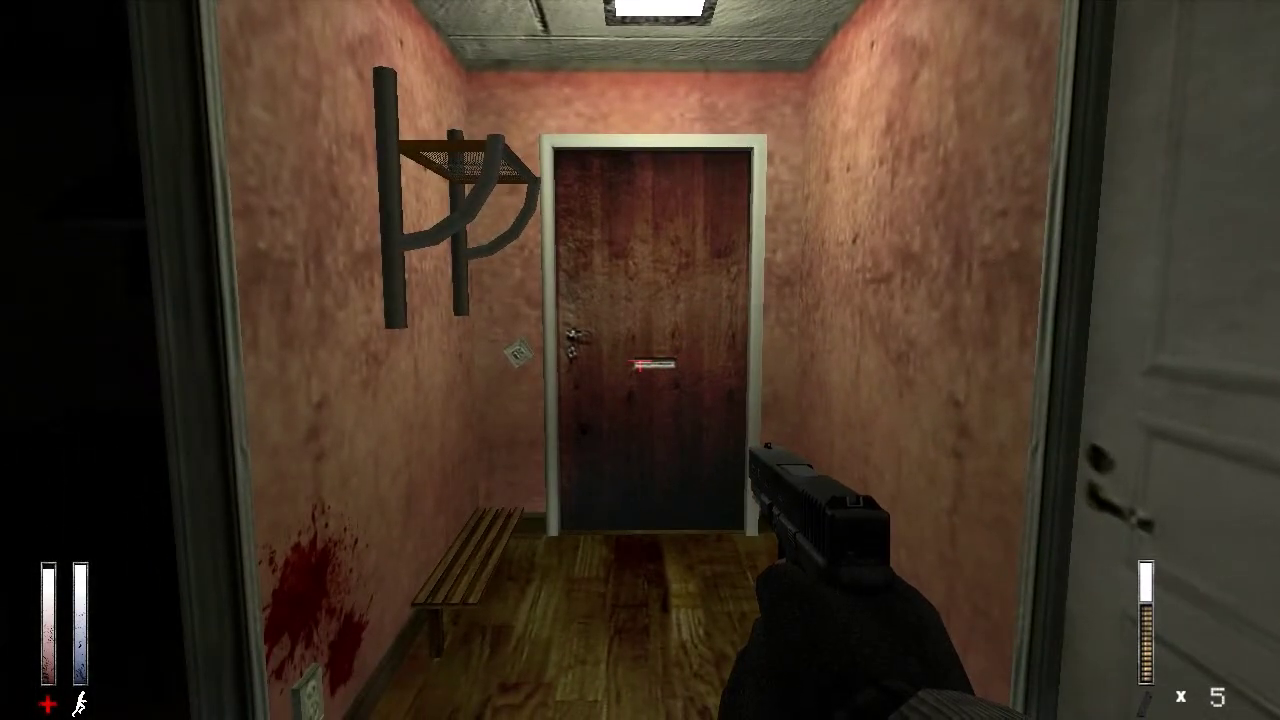
# - Walk down the hallway to the wooden apartment door
pyautogui.press('w')
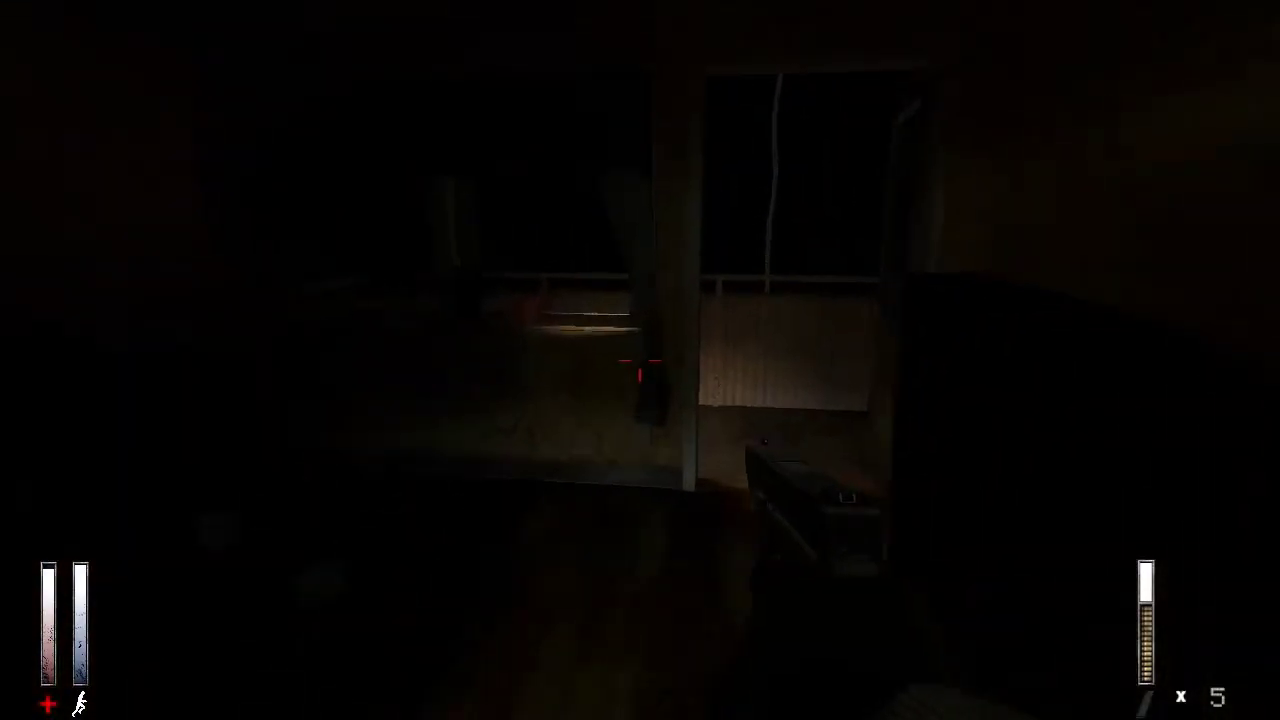
pyautogui.press('w')
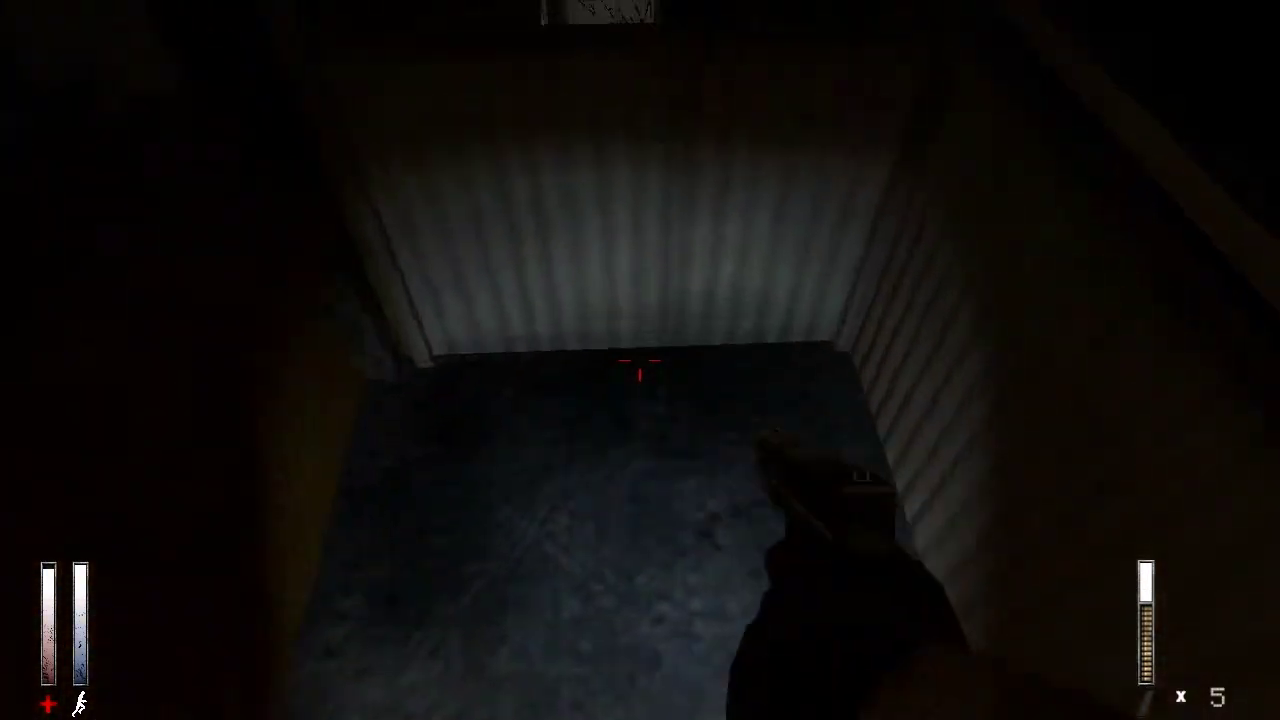
pyautogui.press('w')
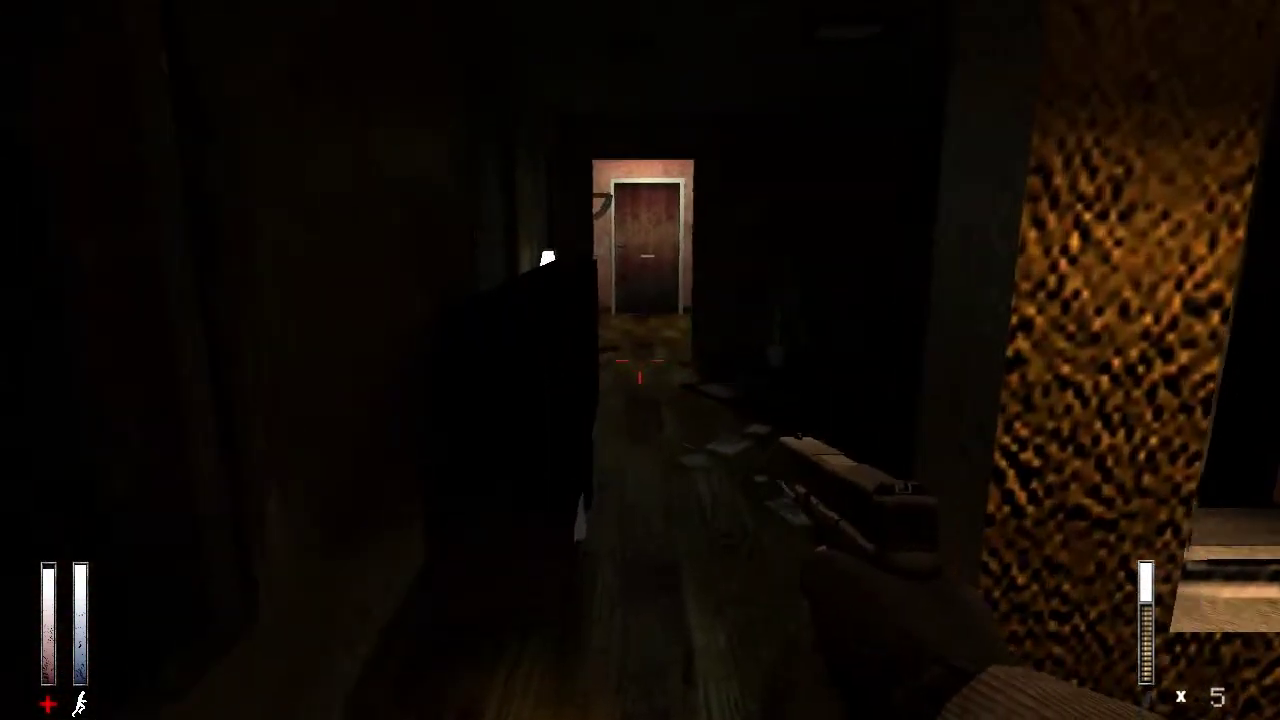
pyautogui.press('w')
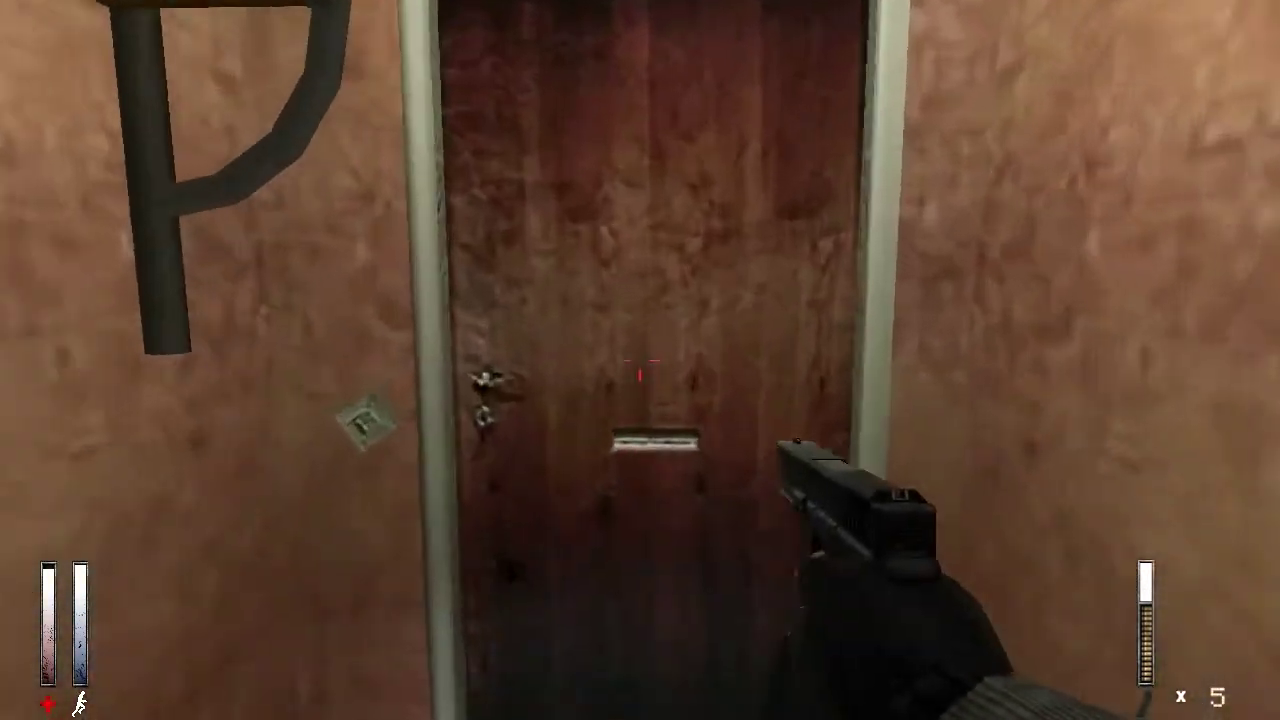
pyautogui.press('w')
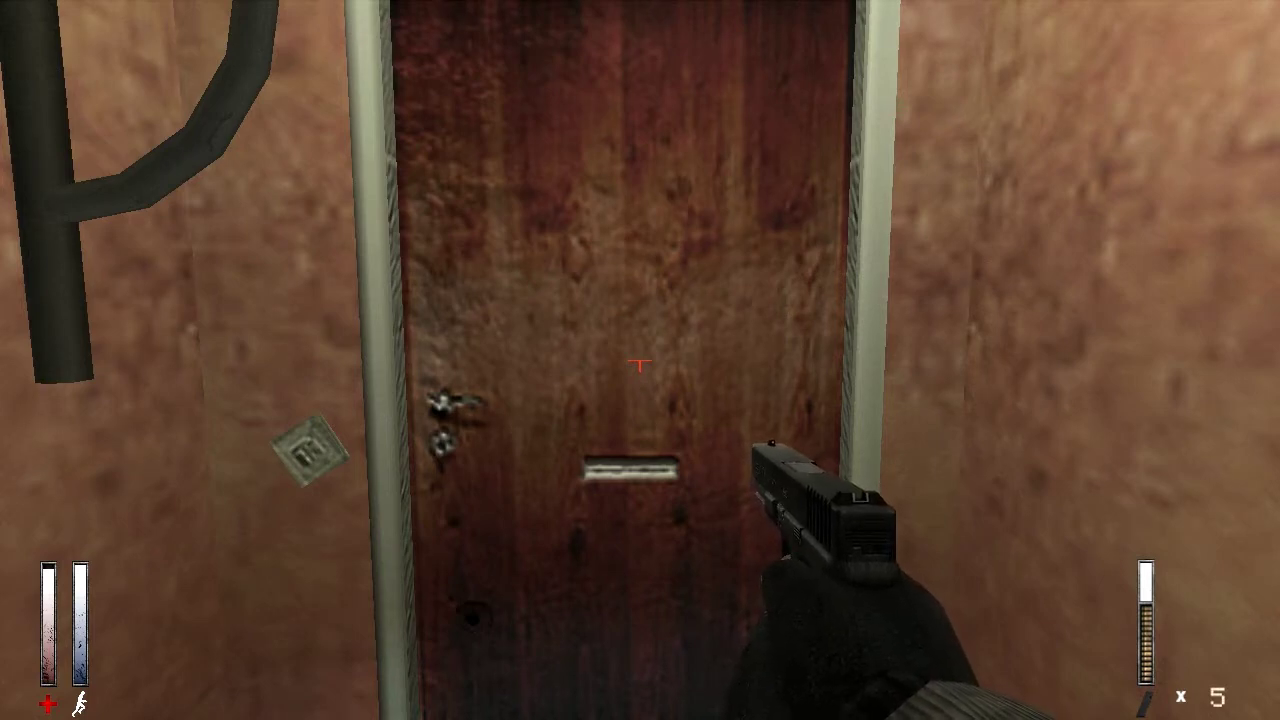
# - Try the locked door several times, then raise the phone showing 'In here.'
pyautogui.press('s')
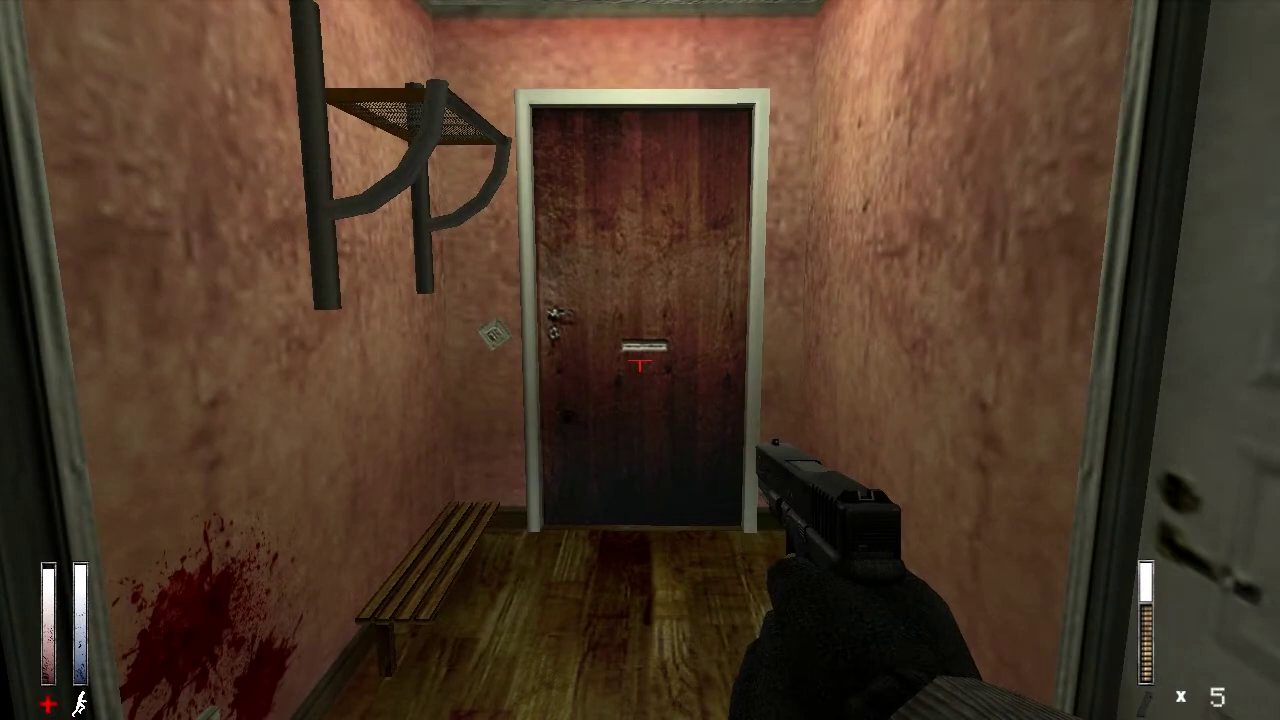
pyautogui.press('w')
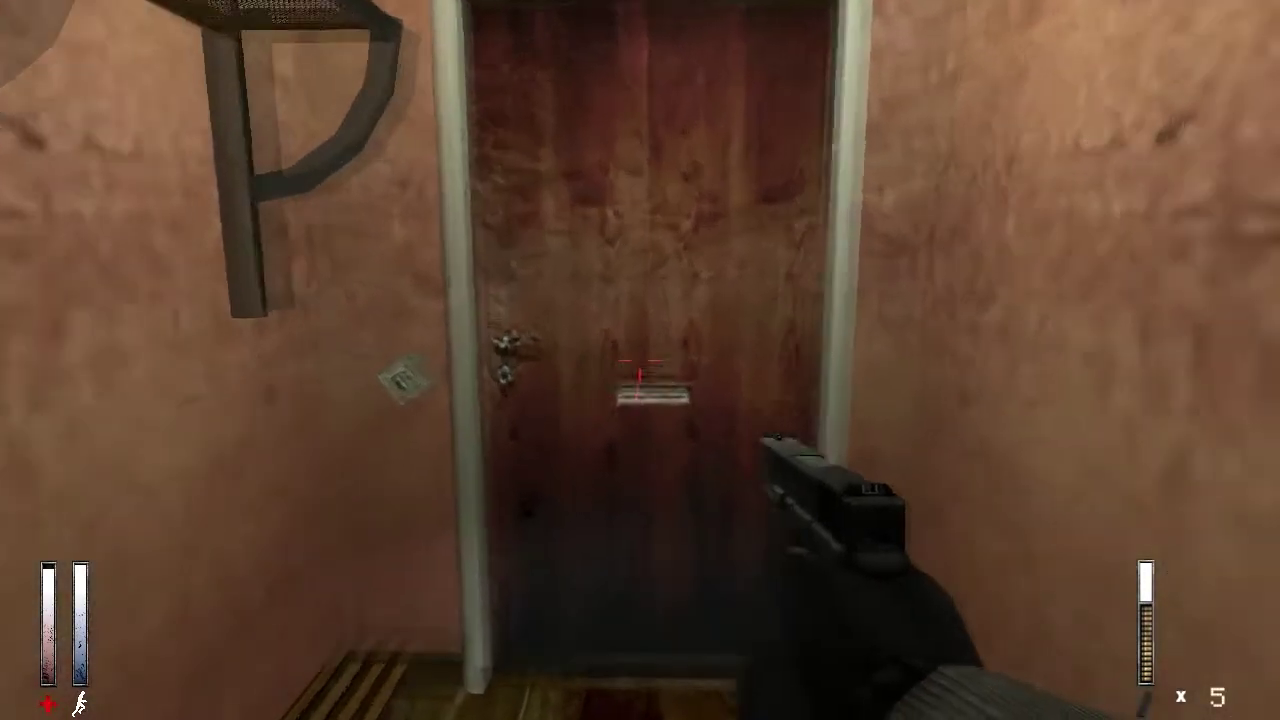
pyautogui.press('s')
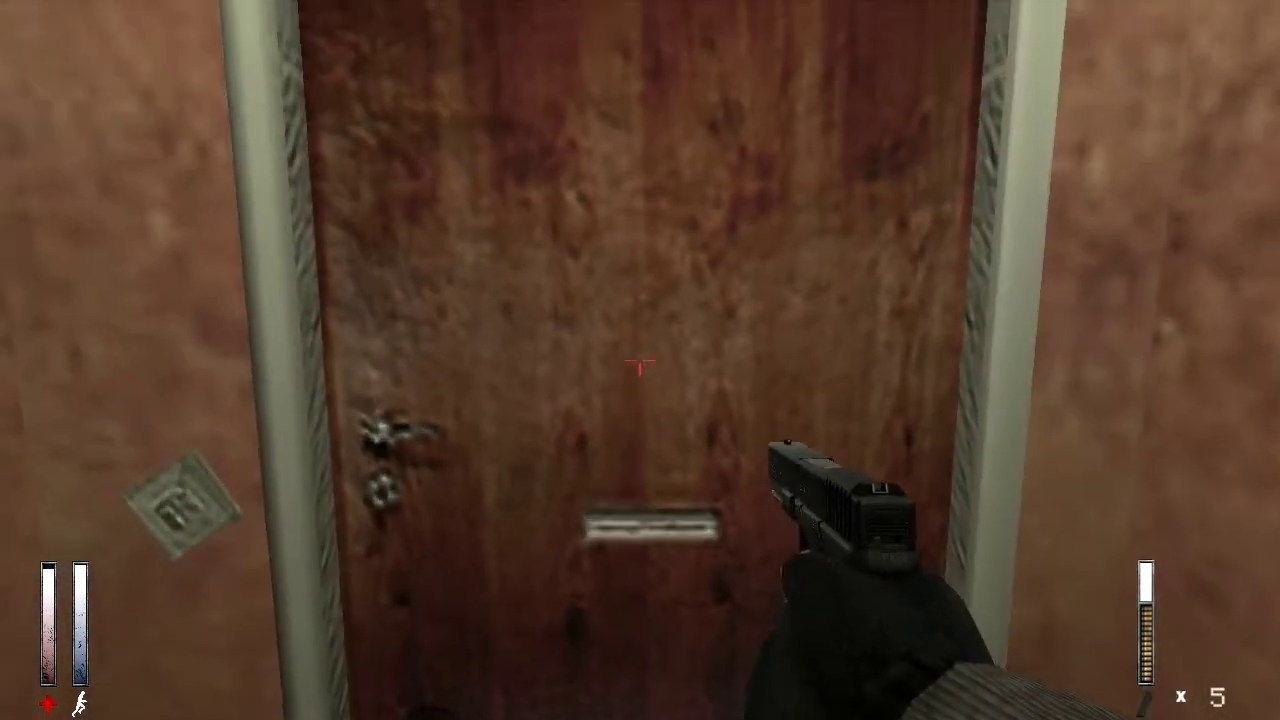
pyautogui.press('w')
pyautogui.press('s')
pyautogui.press('w')
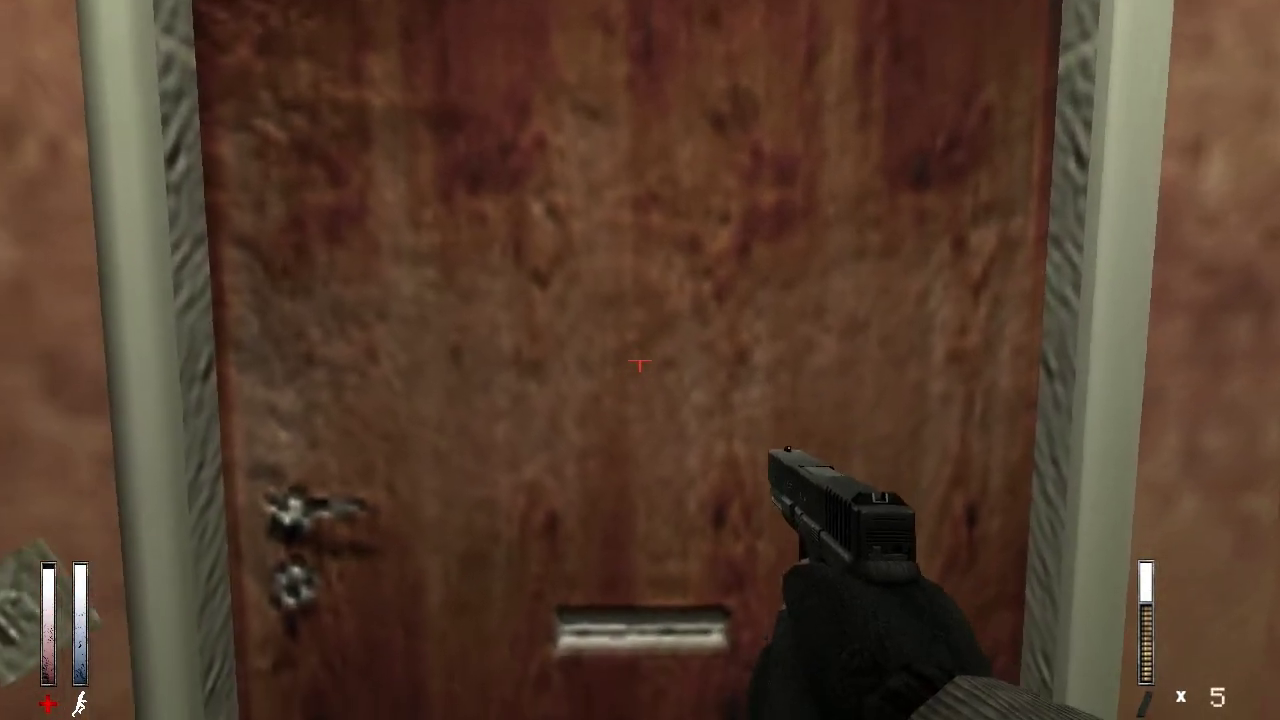
pyautogui.press('s')
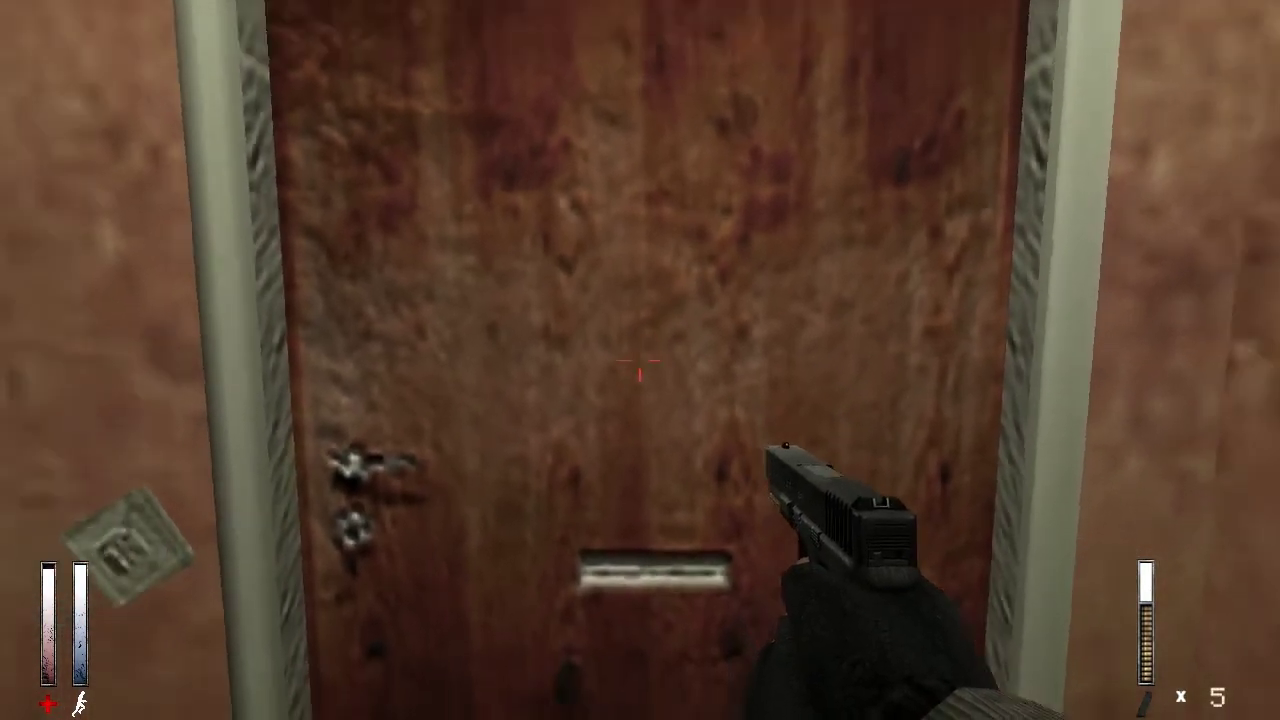
pyautogui.press('w')
pyautogui.press('w')
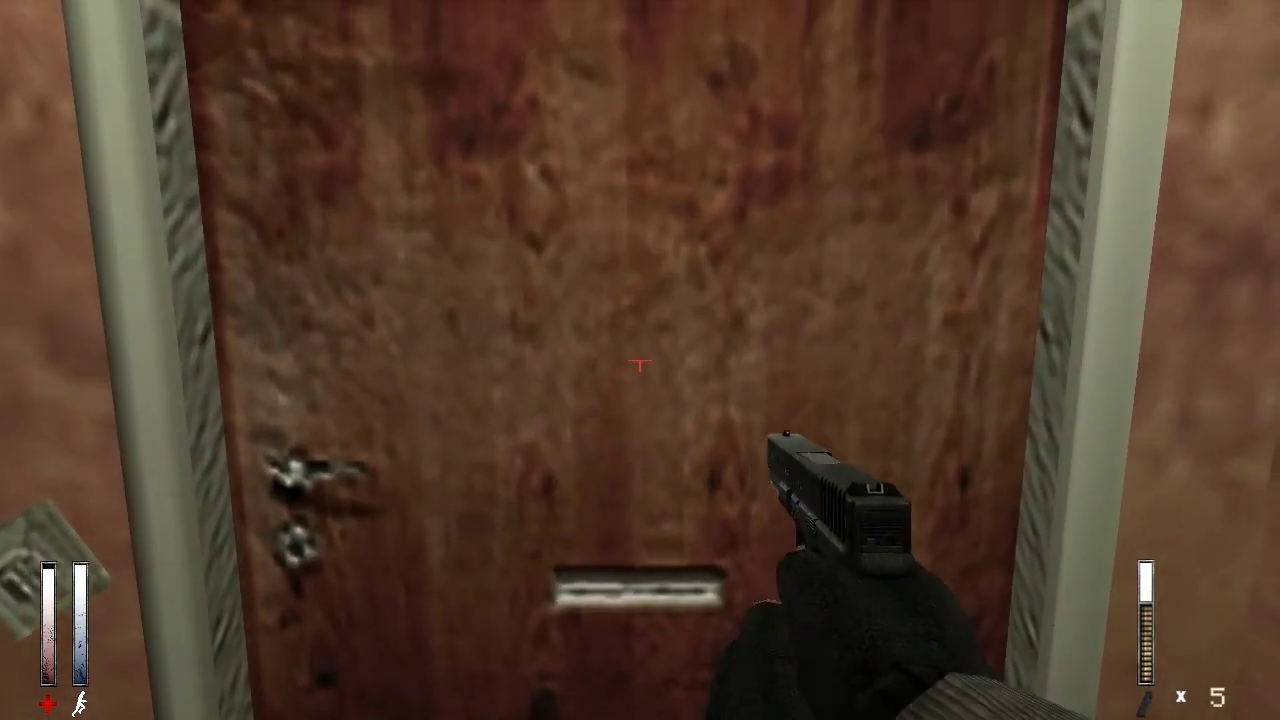
pyautogui.press('s')
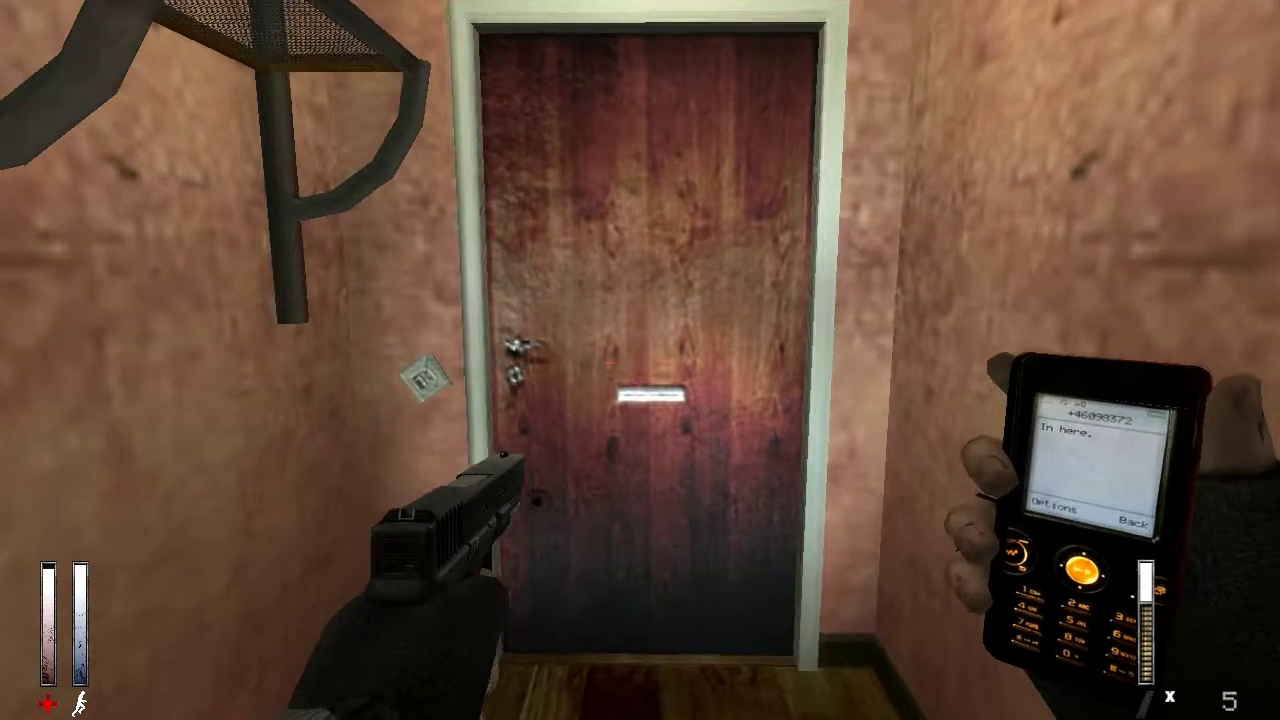
# - Walk through the building, phone raised, to the blood-streaked corridor with the exit sign
pyautogui.press('w')
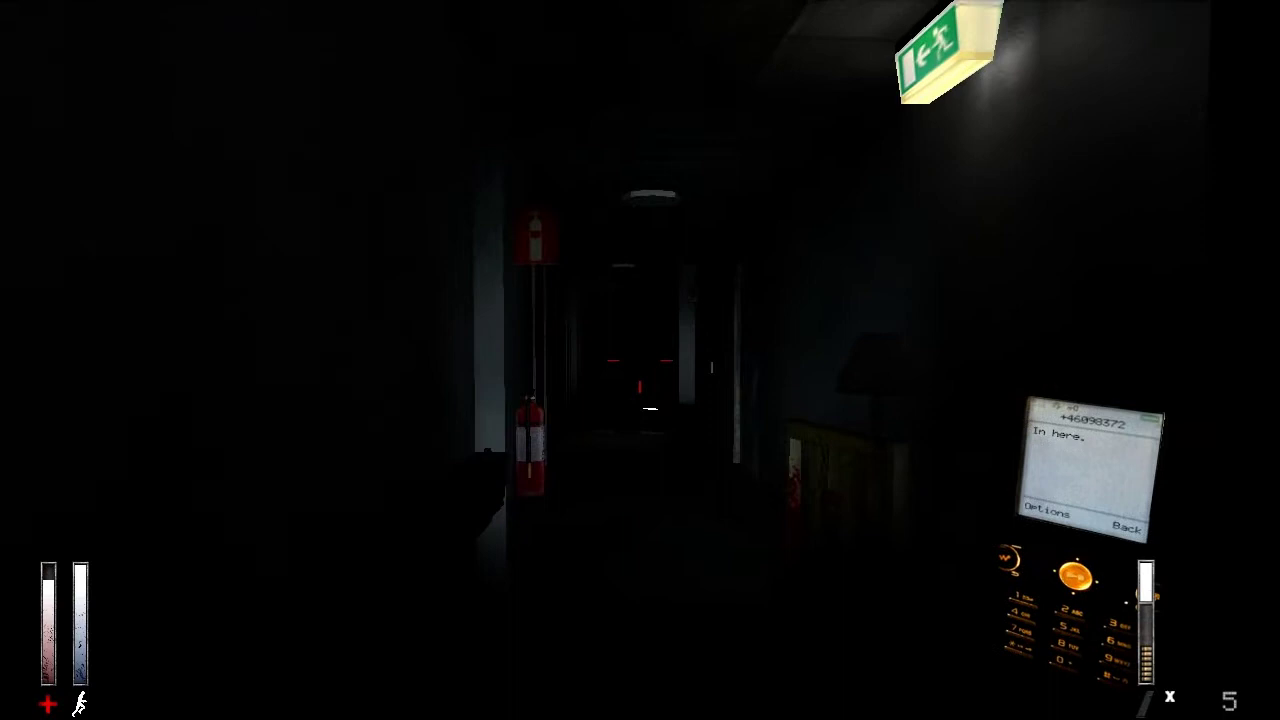
# - Walk down the dark corridor and search the side room off it
pyautogui.press('w')
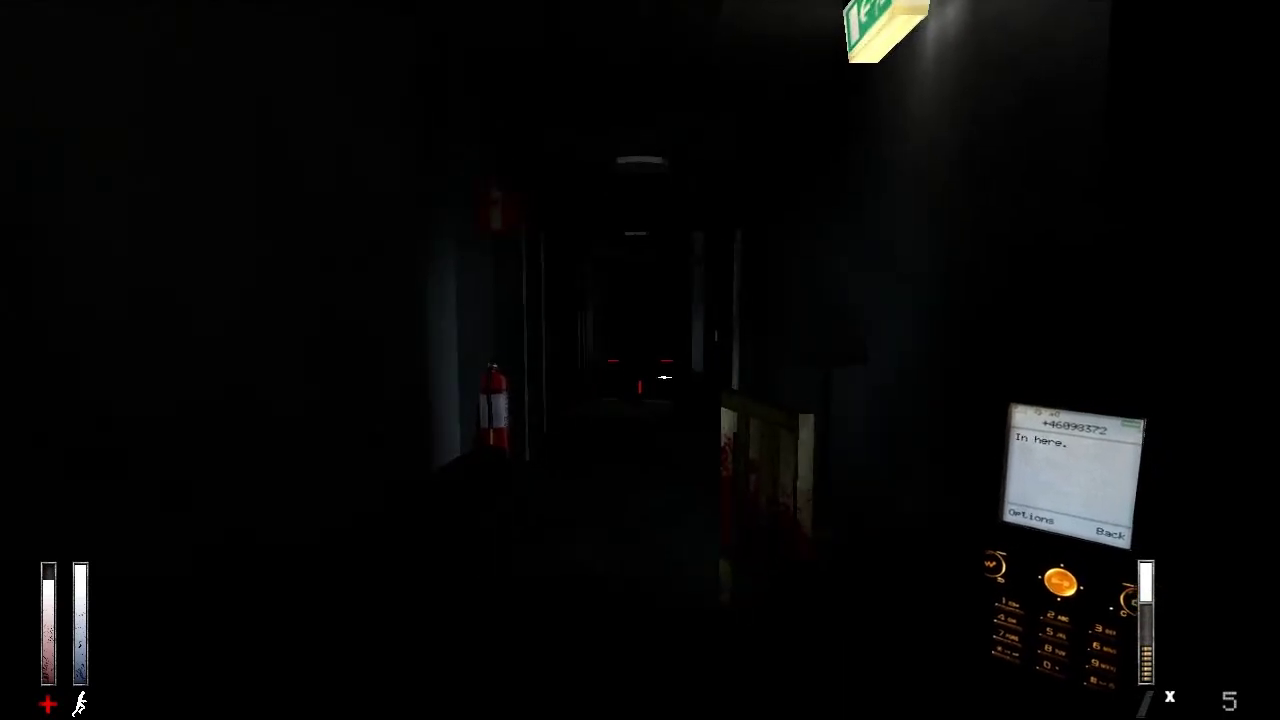
pyautogui.press('w')
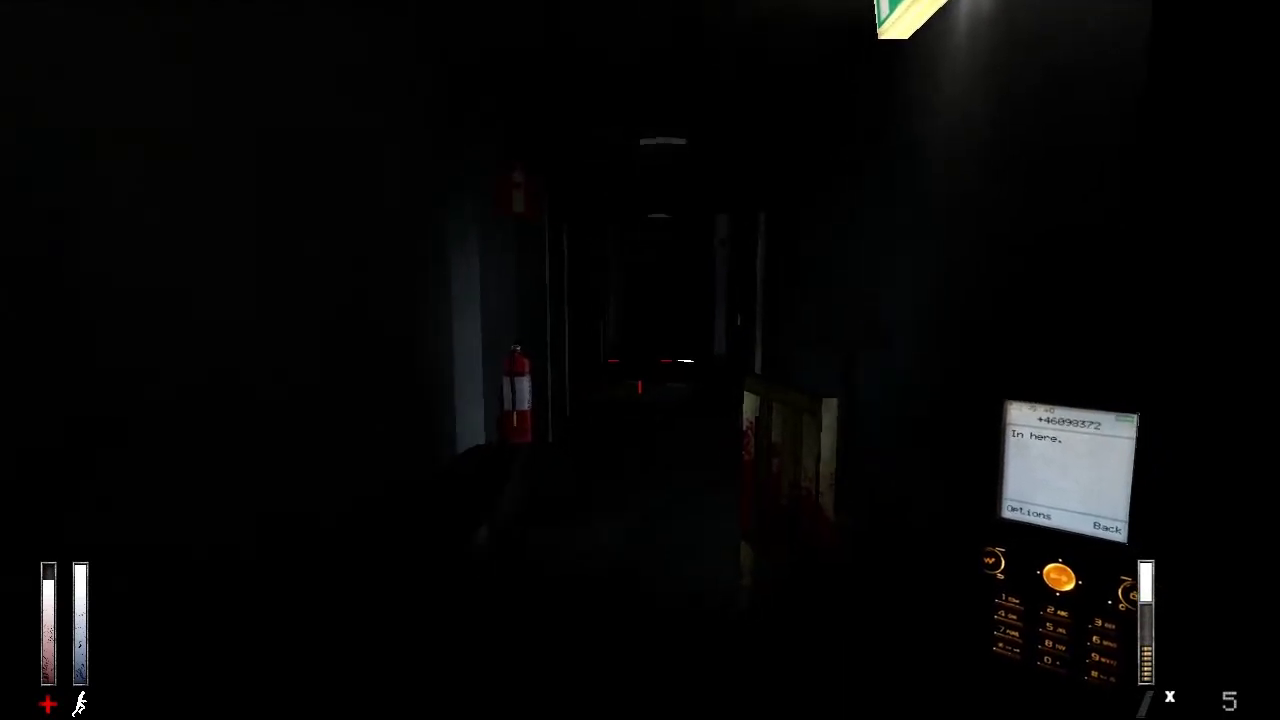
pyautogui.press('w')
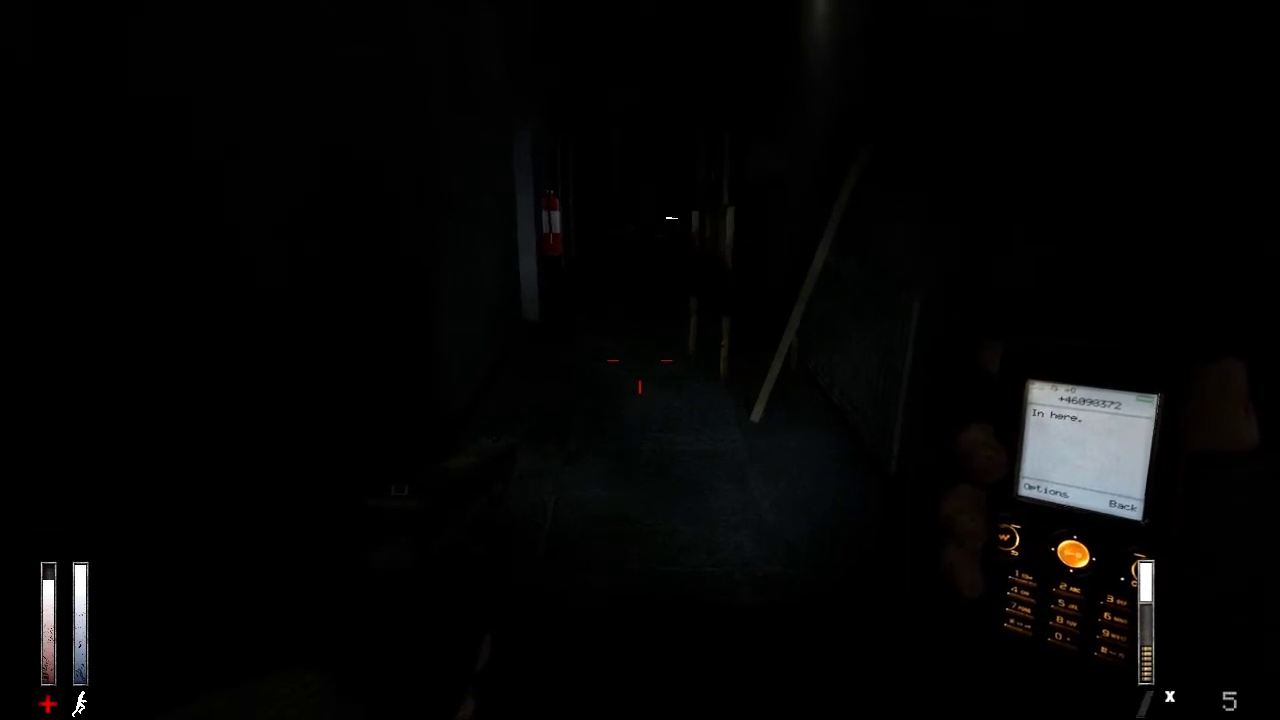
pyautogui.press('w')
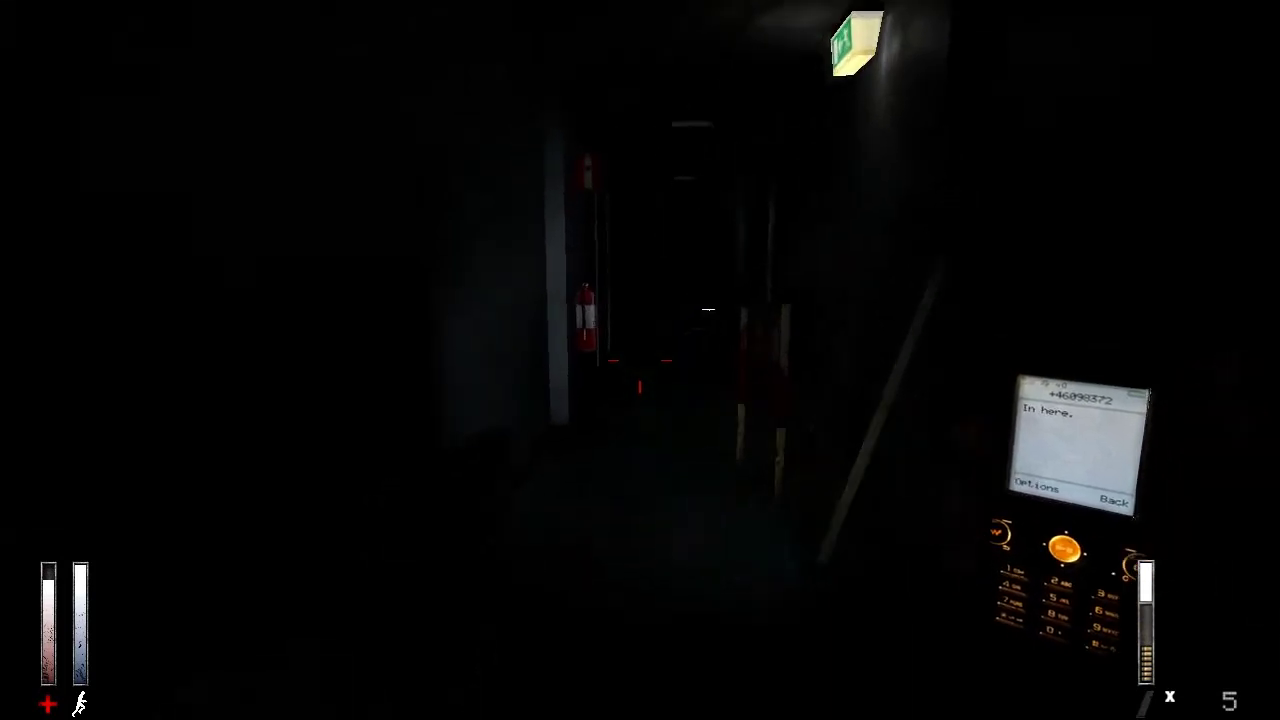
pyautogui.press('w')
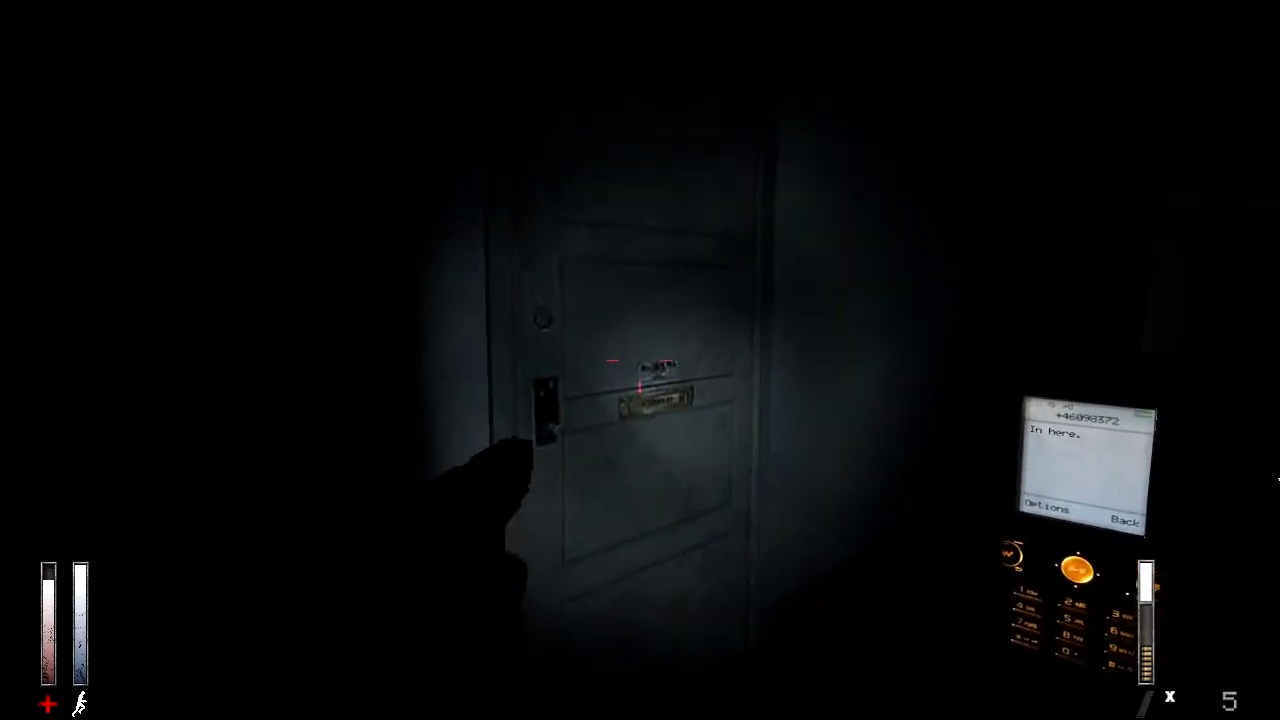
pyautogui.press('w')
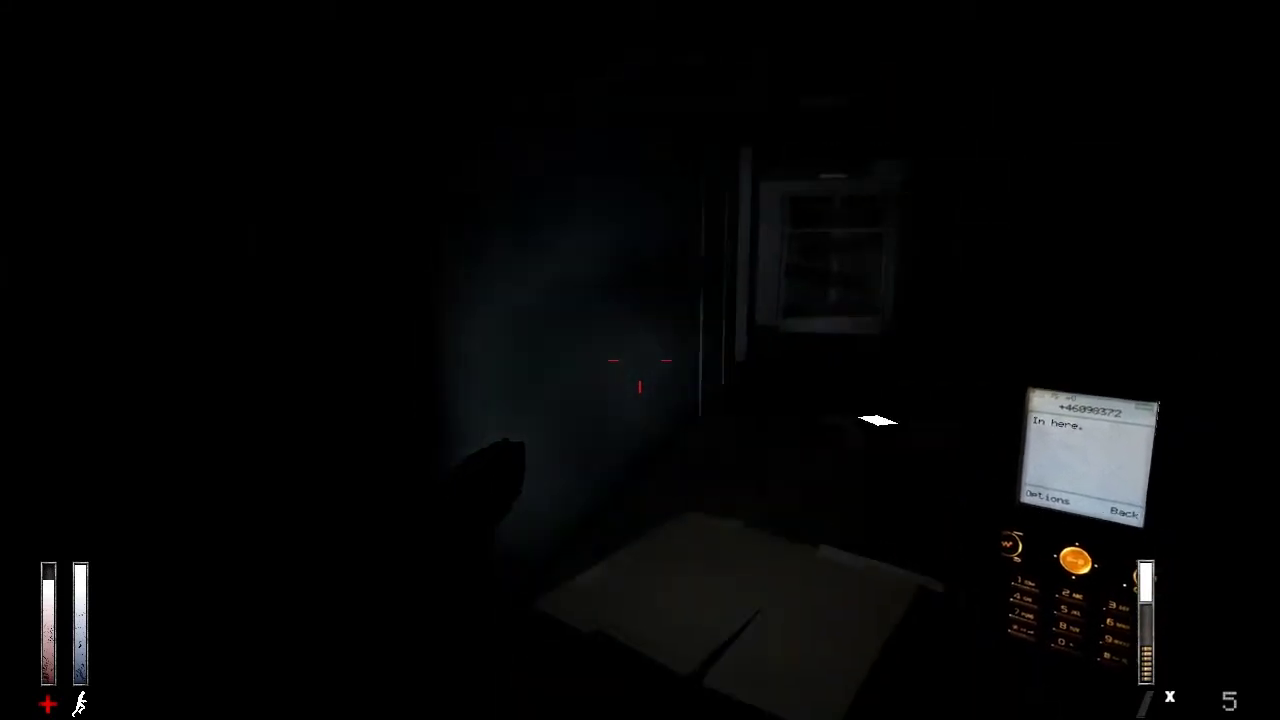
pyautogui.press('w')
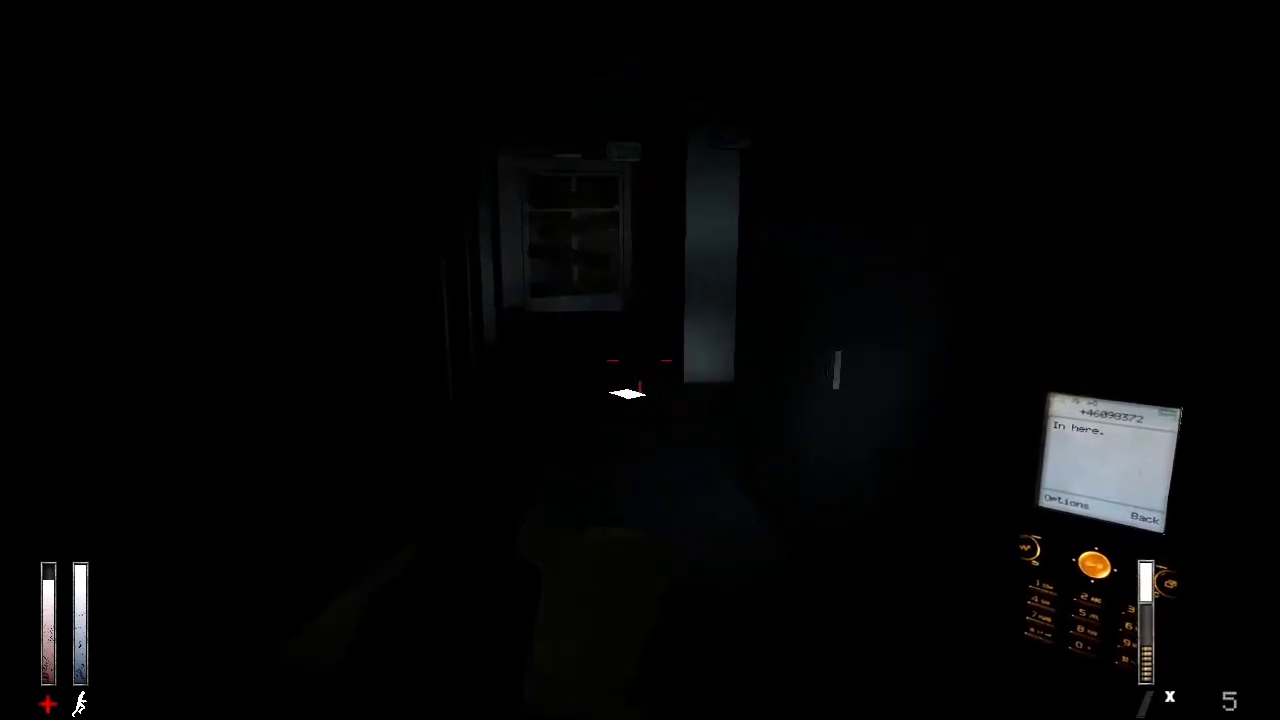
pyautogui.press('w')
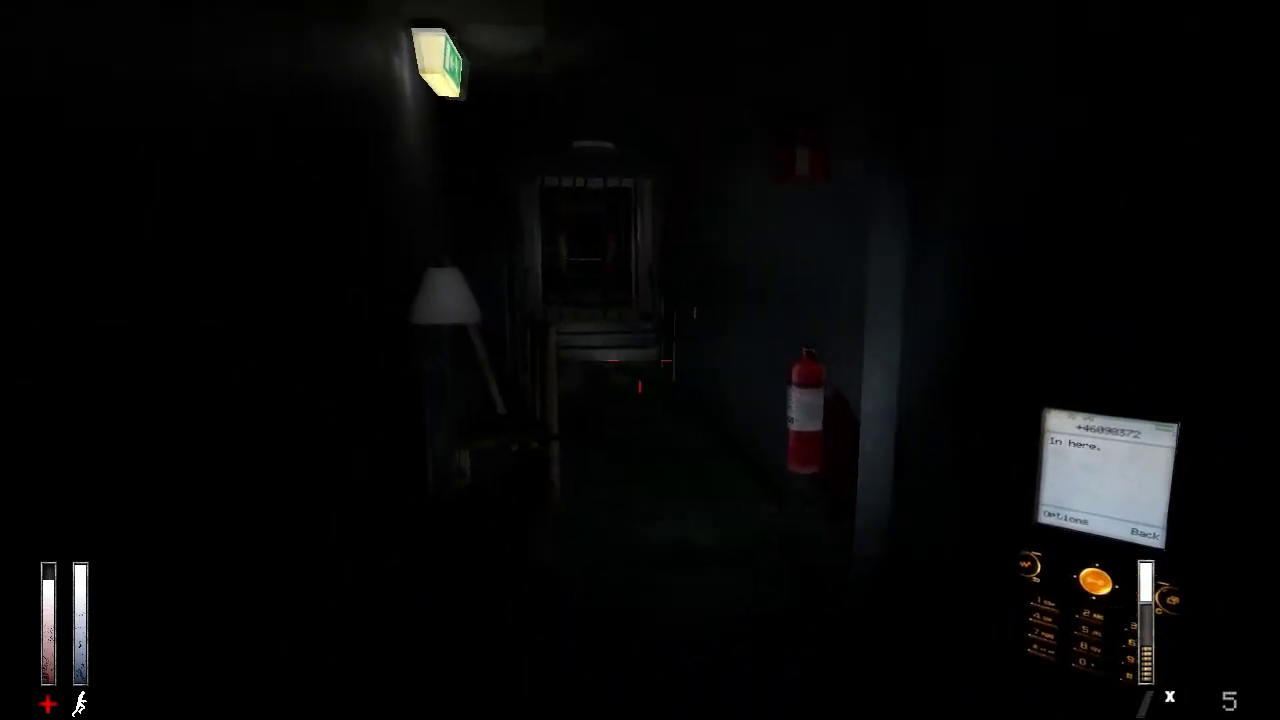
# - Check the twisted bars blocking the stairs, then return past the exit sign to the metal door
pyautogui.press('w')
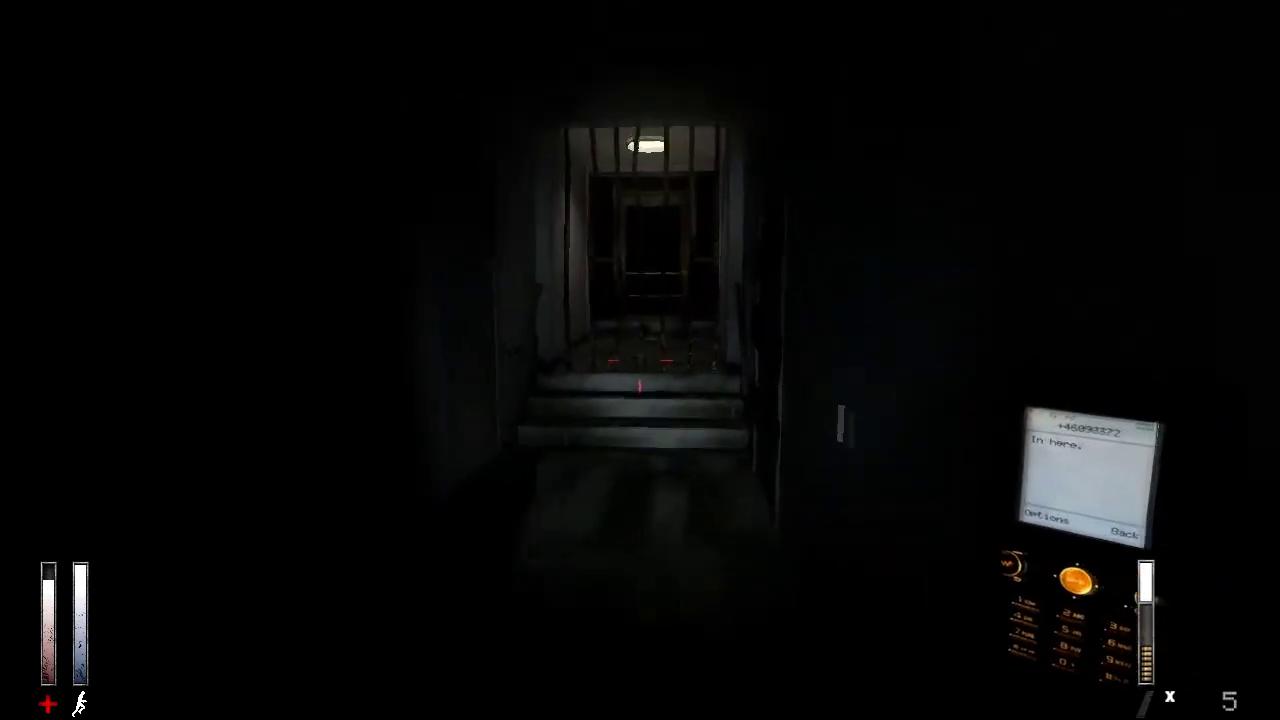
pyautogui.press('w')
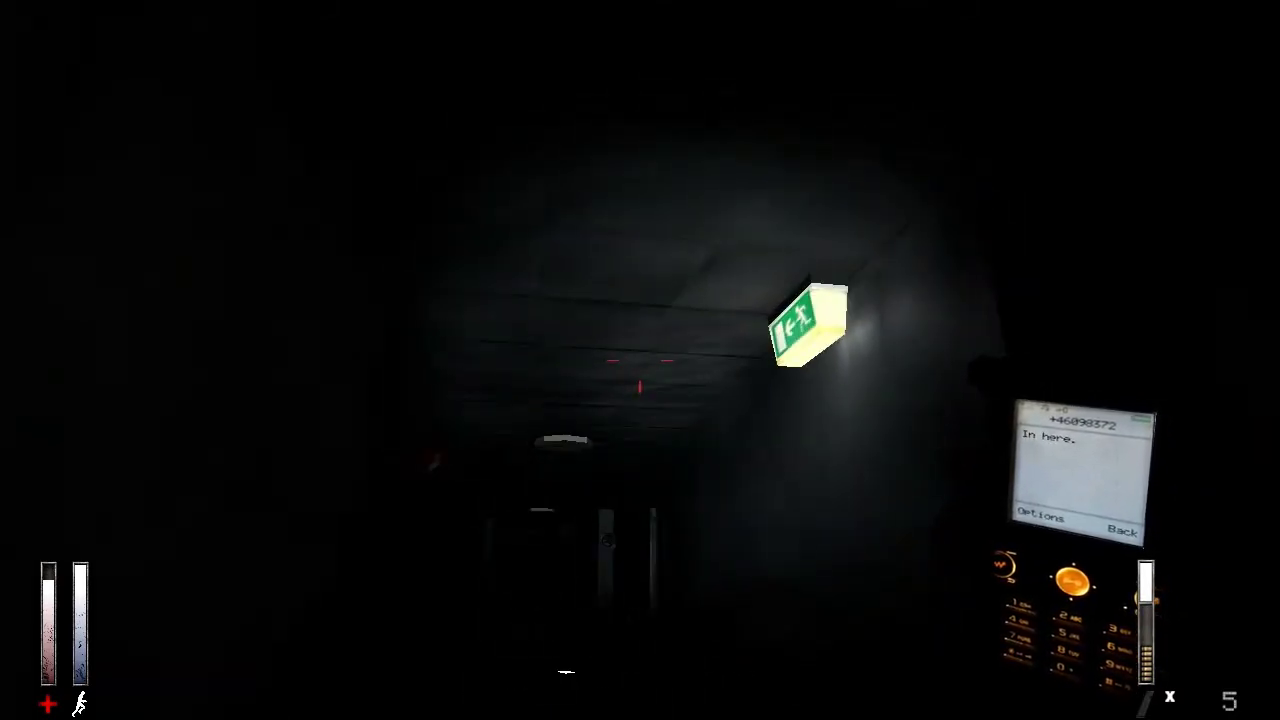
pyautogui.press('w')
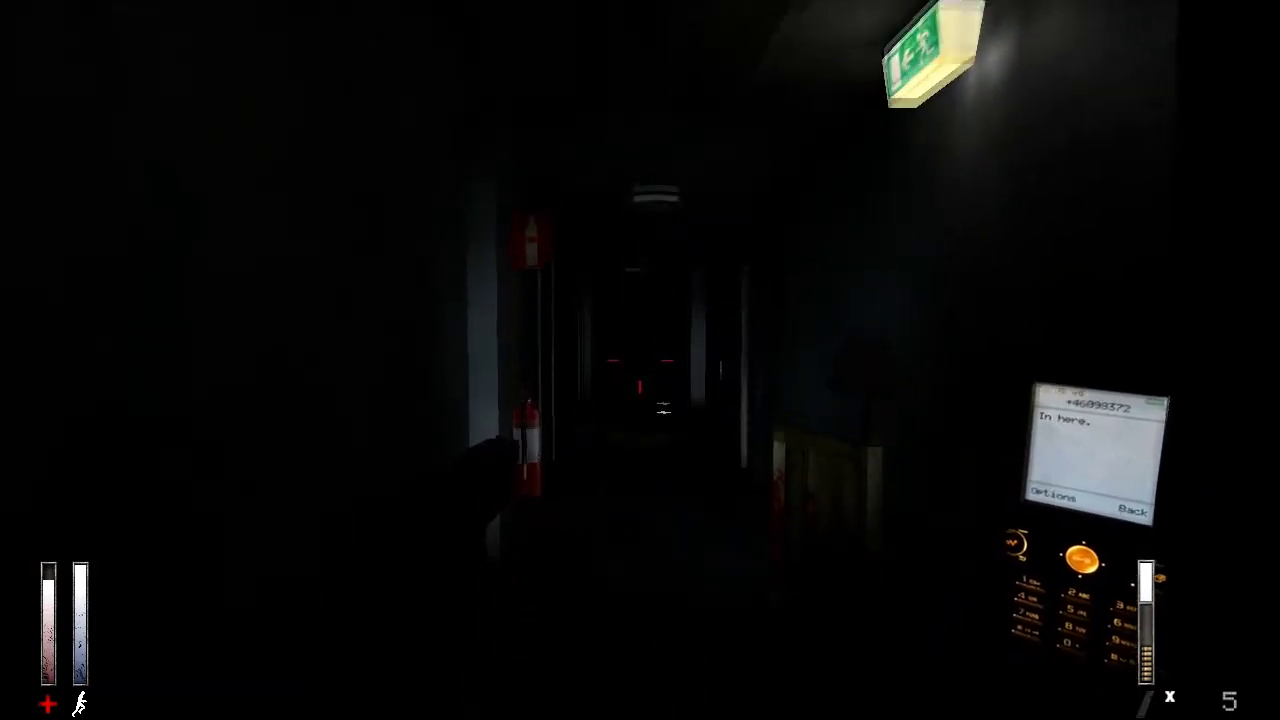
pyautogui.press('w')
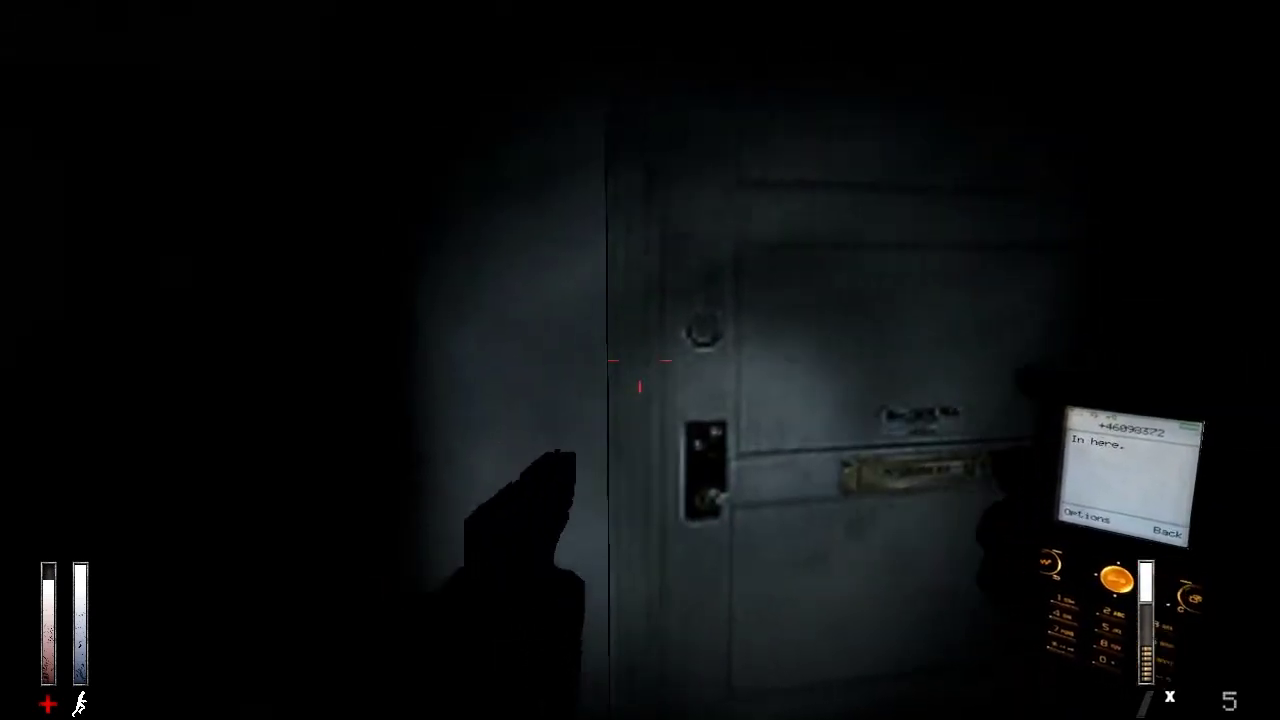
pyautogui.moveTo(640, 360); pyautogui.dragTo(640, 360)
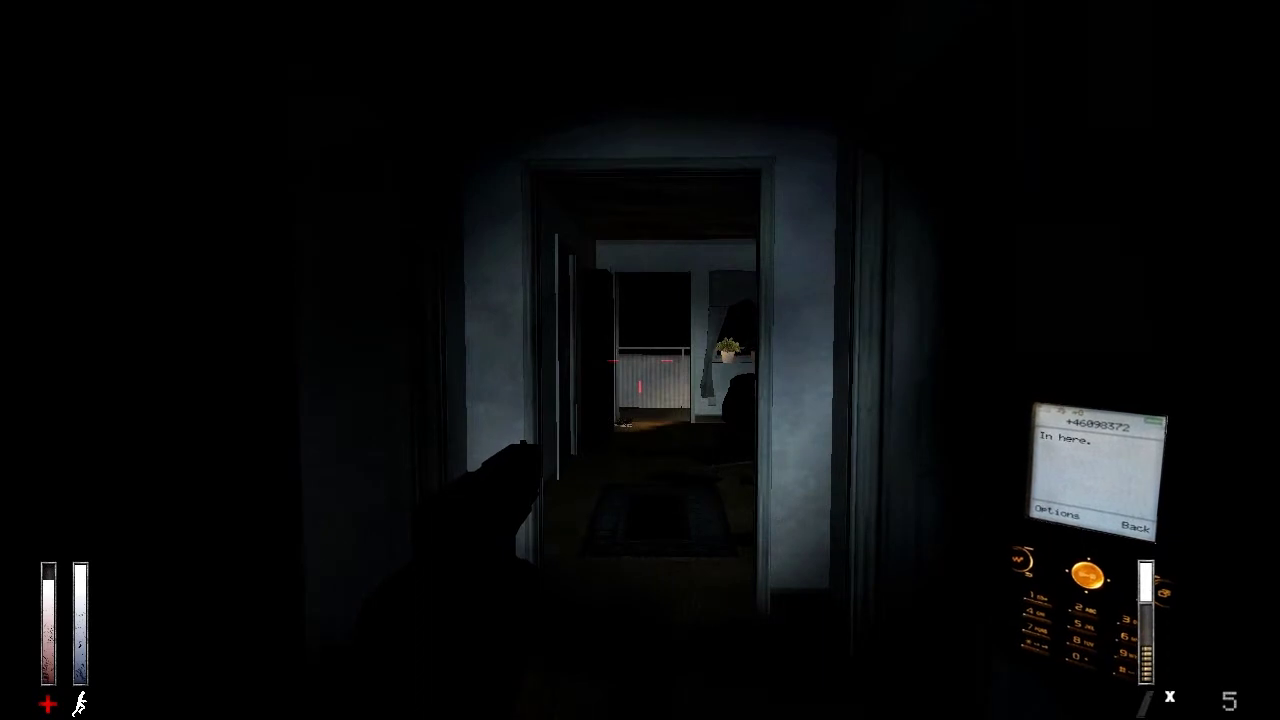
# - Walk through the living room to the kitchen cassette recorder and save to a slot
pyautogui.press('w')
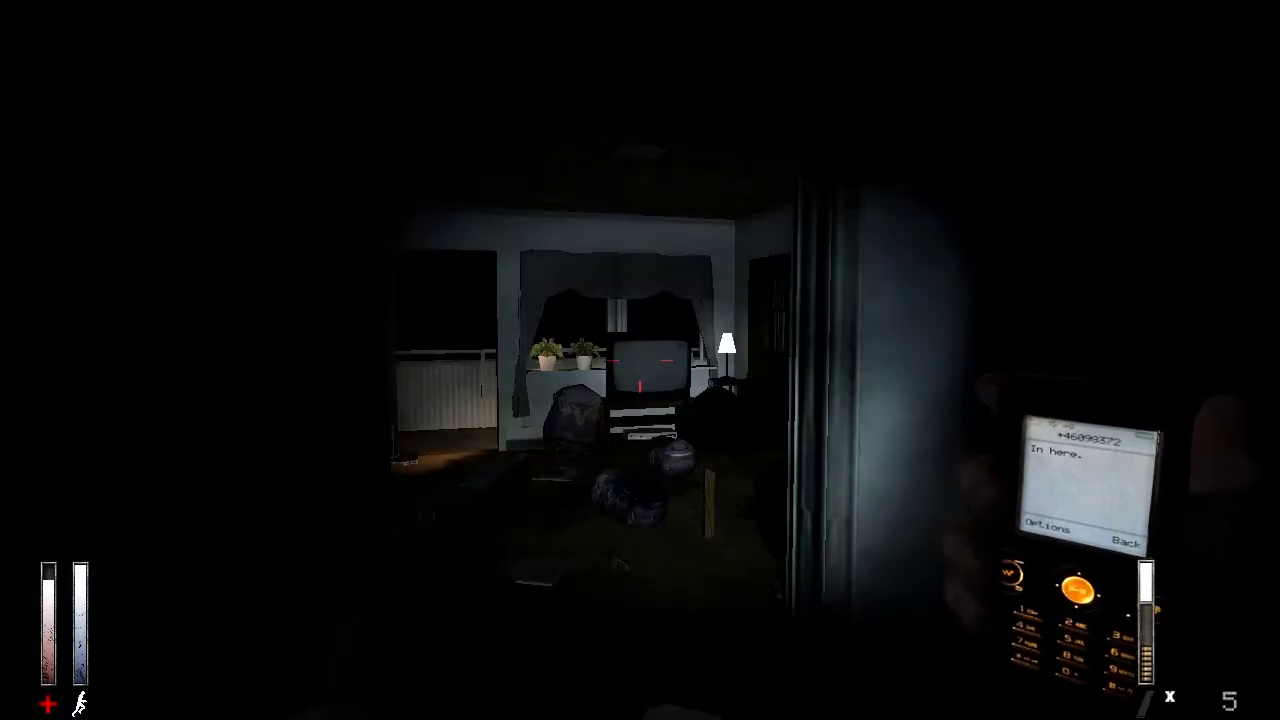
pyautogui.press('w')
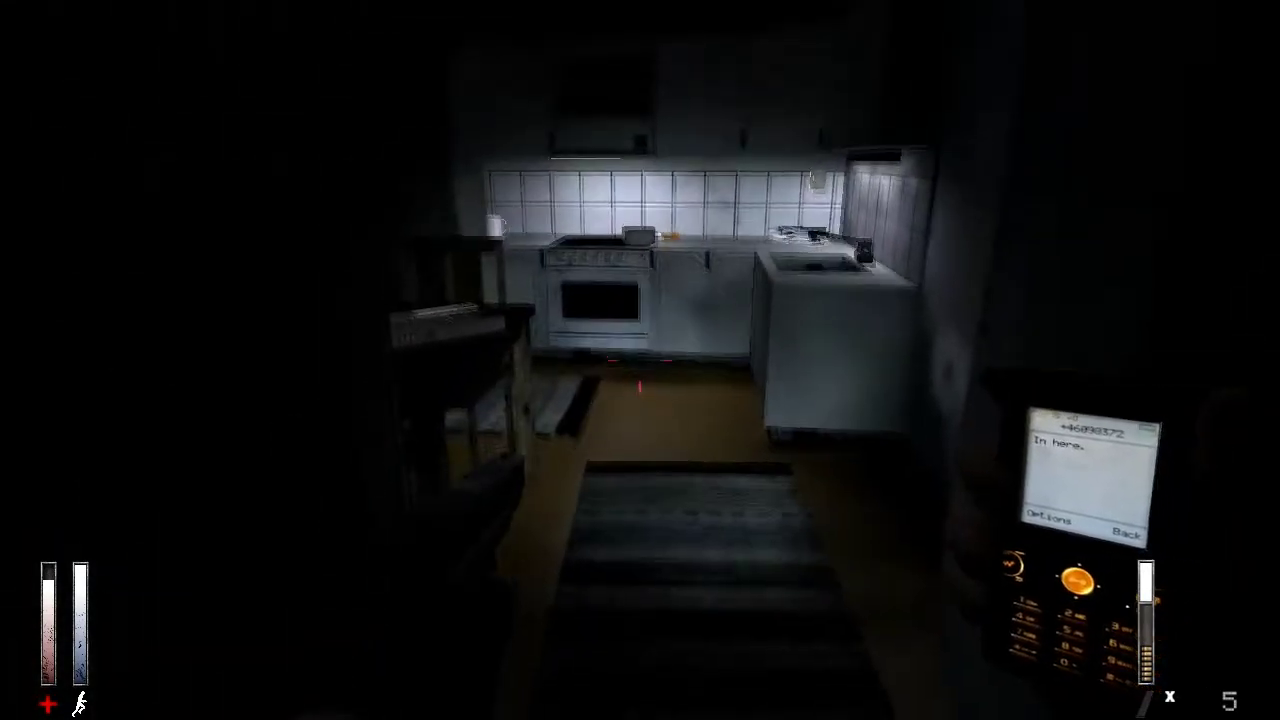
pyautogui.press('w')
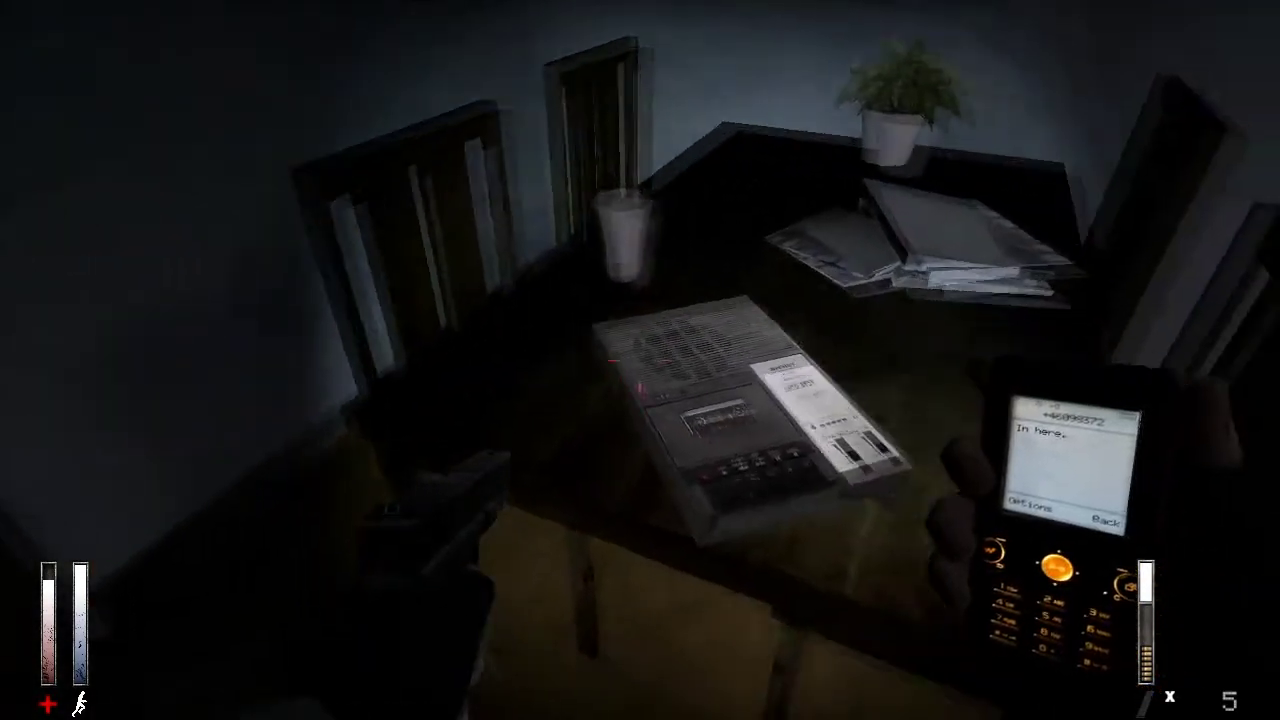
pyautogui.press('e')
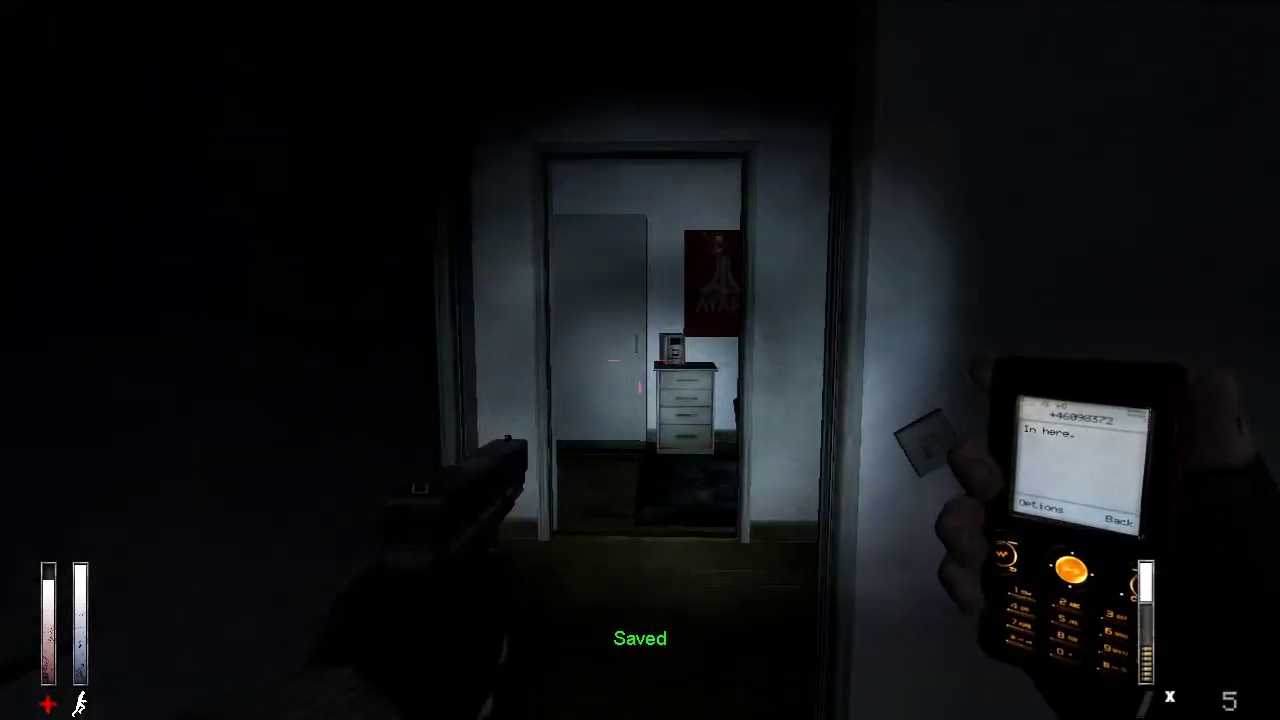
# - Back into the hallway and step into the tiled bathroom doorway
pyautogui.press('a')
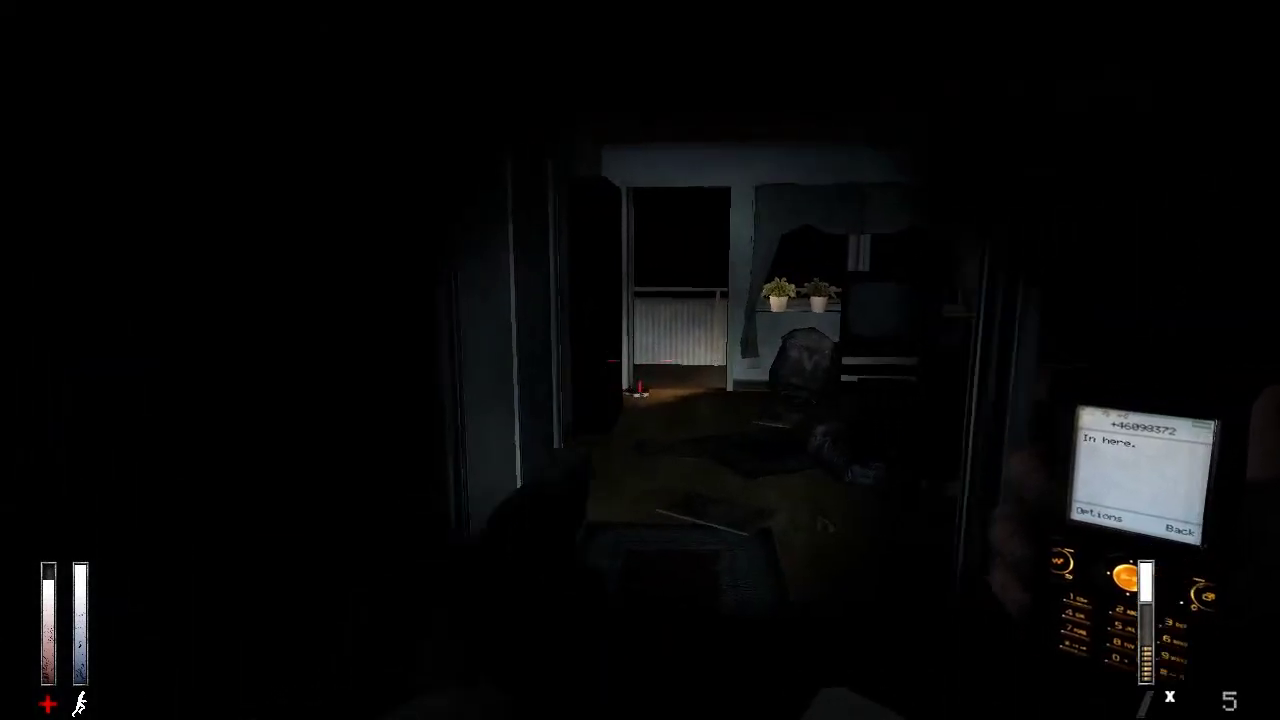
pyautogui.press('s')
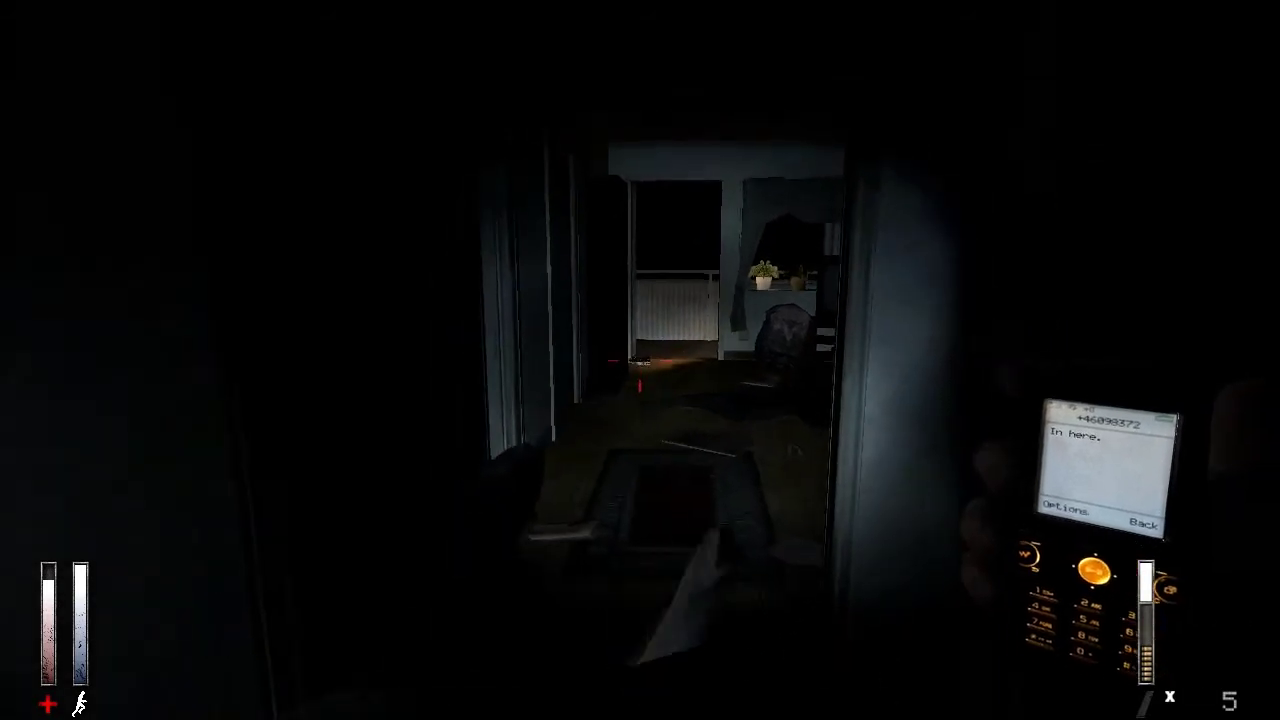
pyautogui.press('a')
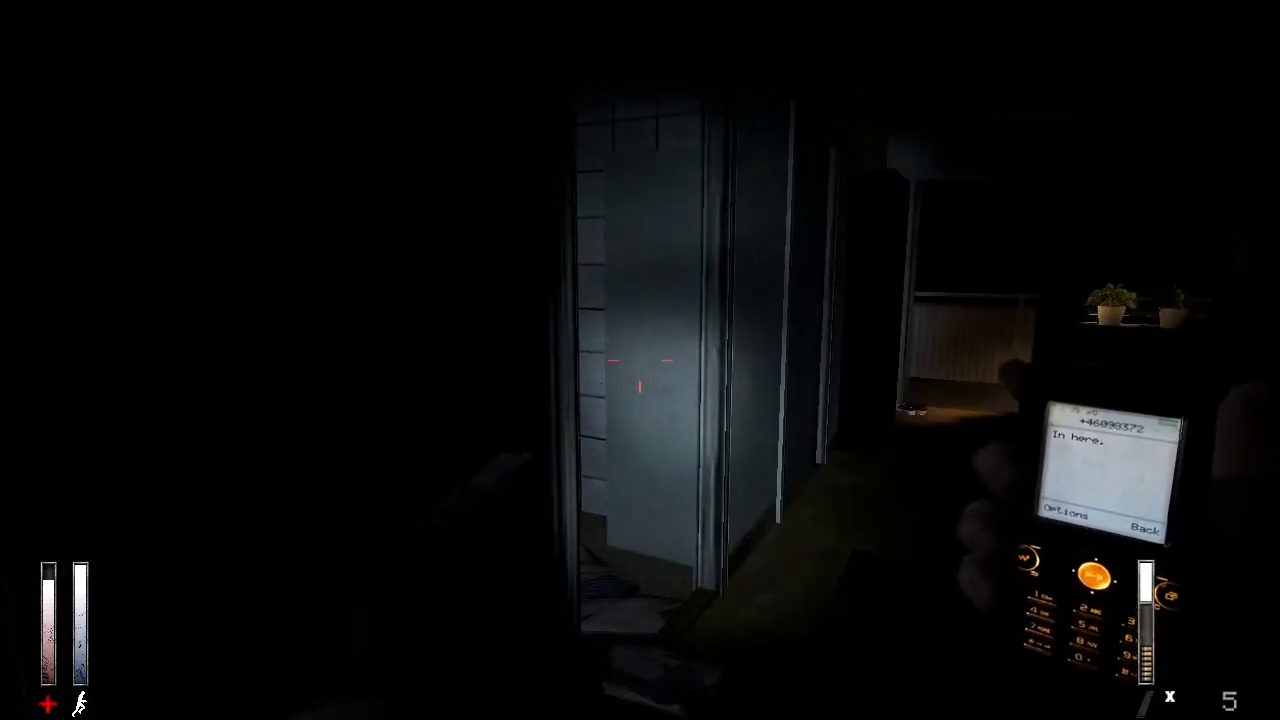
pyautogui.press('w')
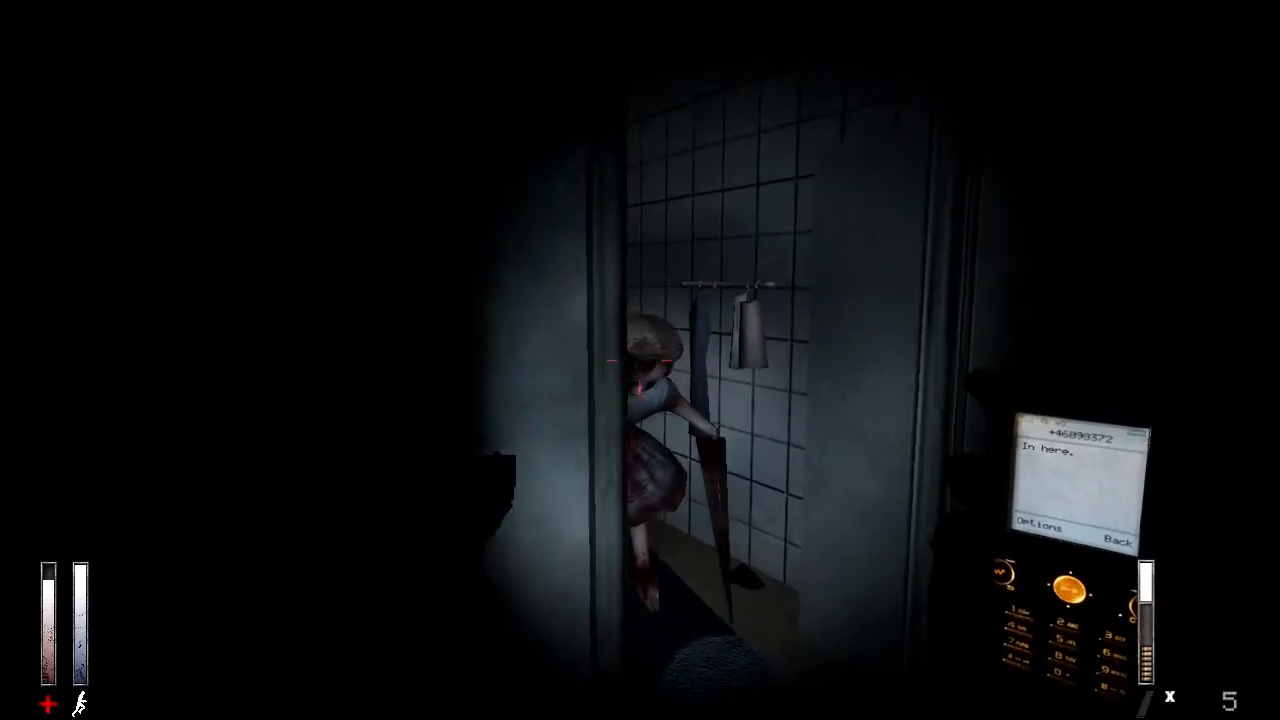
# - Fire four pistol shots into the blade-wielding figure at the doorway
pyautogui.click(640, 360)
pyautogui.click(640, 360)
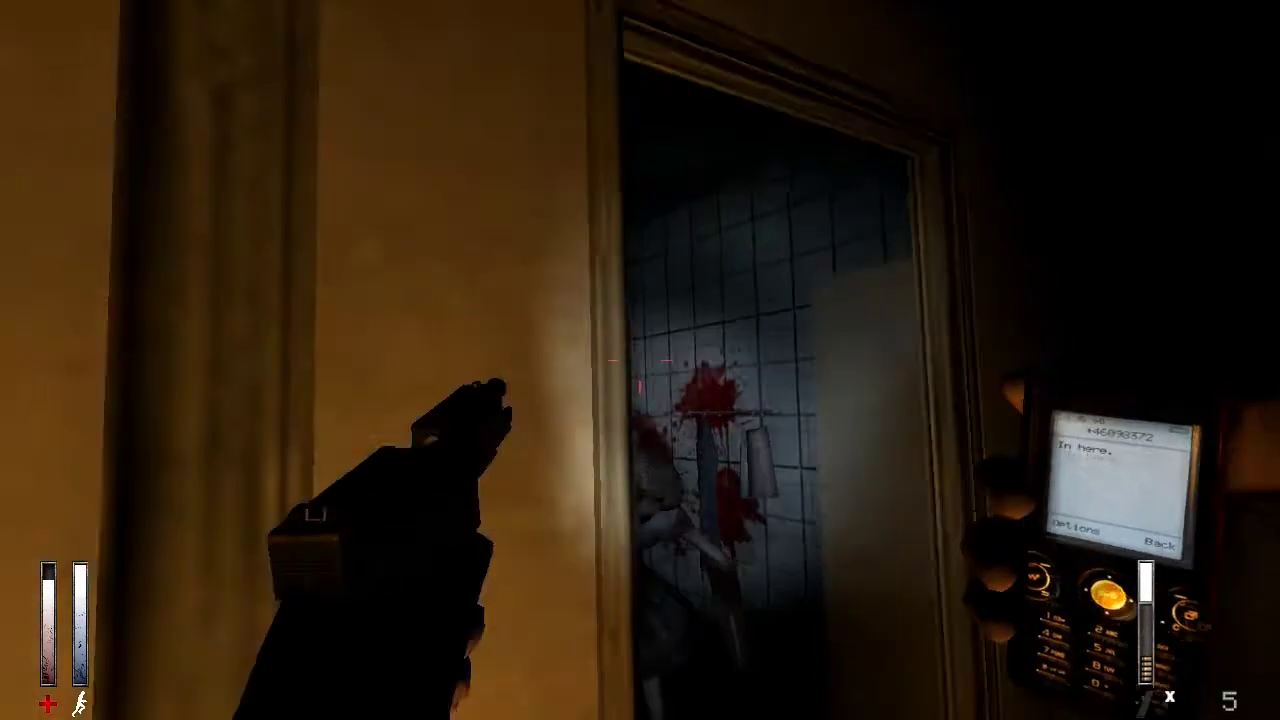
pyautogui.click(640, 360)
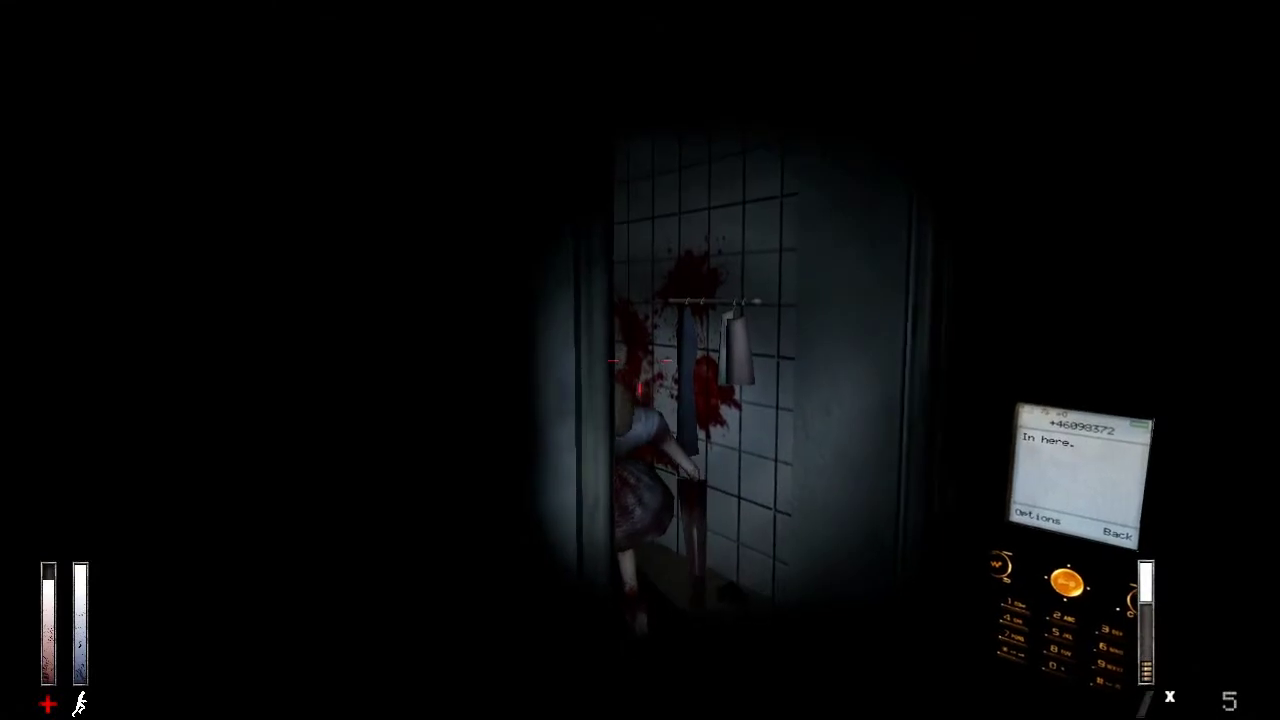
pyautogui.click(640, 360)
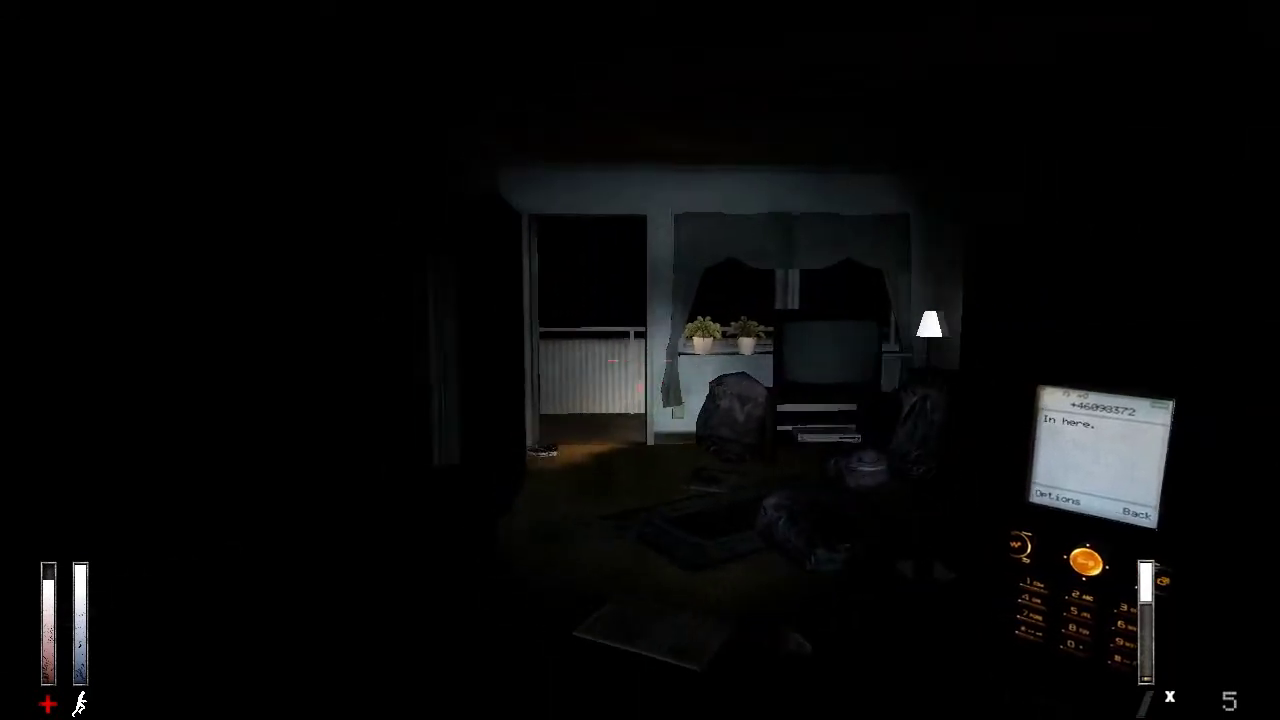
# - Creep back and forth in the dark apartment, edging toward the lit doorway
pyautogui.press('s')
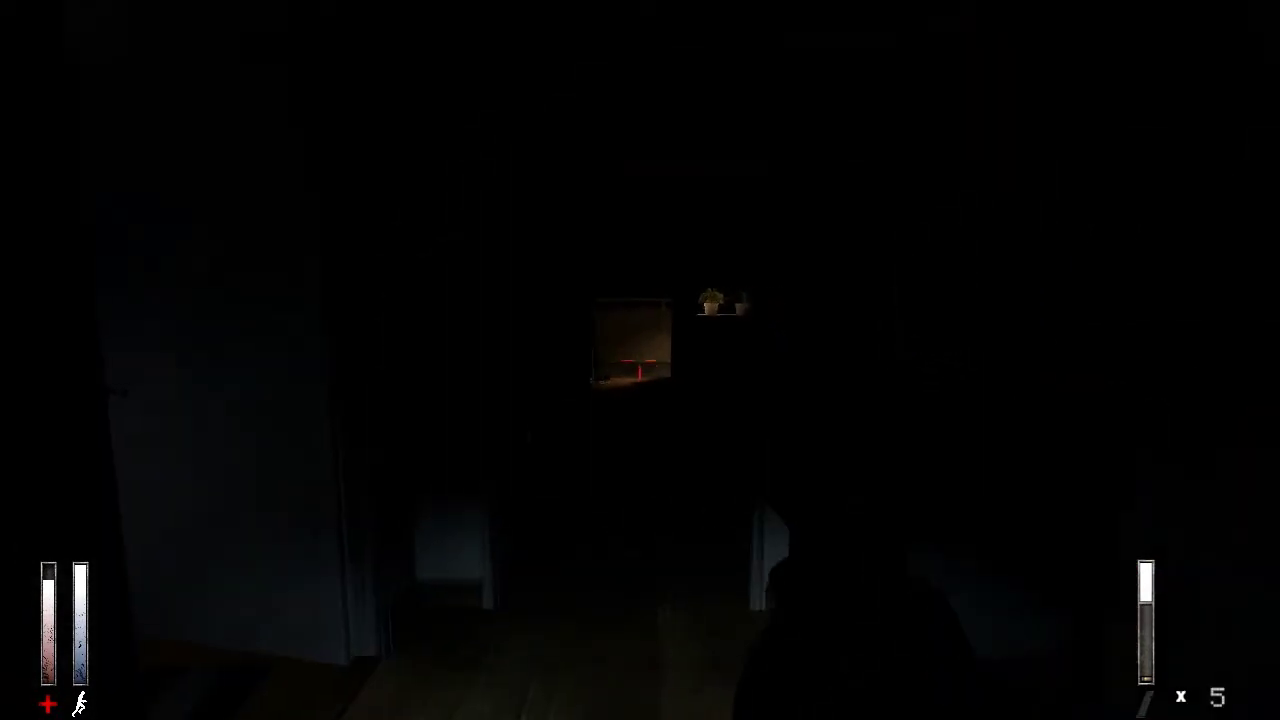
pyautogui.press('w')
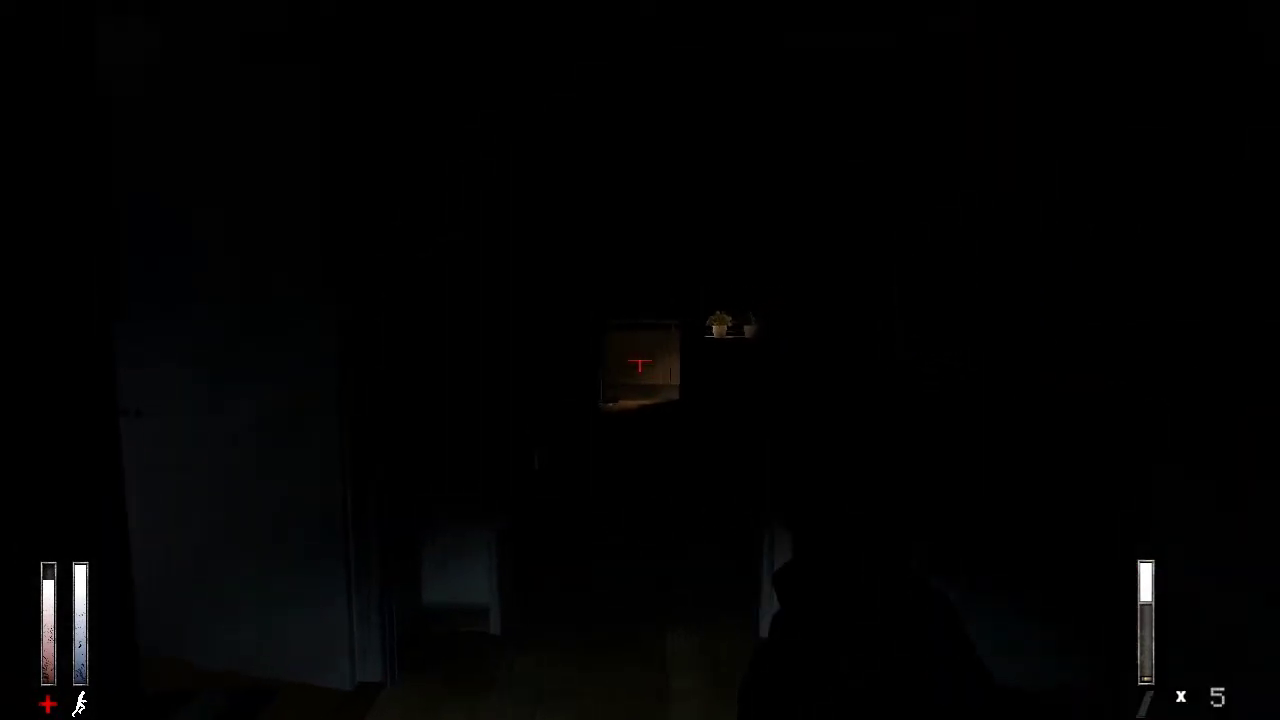
pyautogui.press('w')
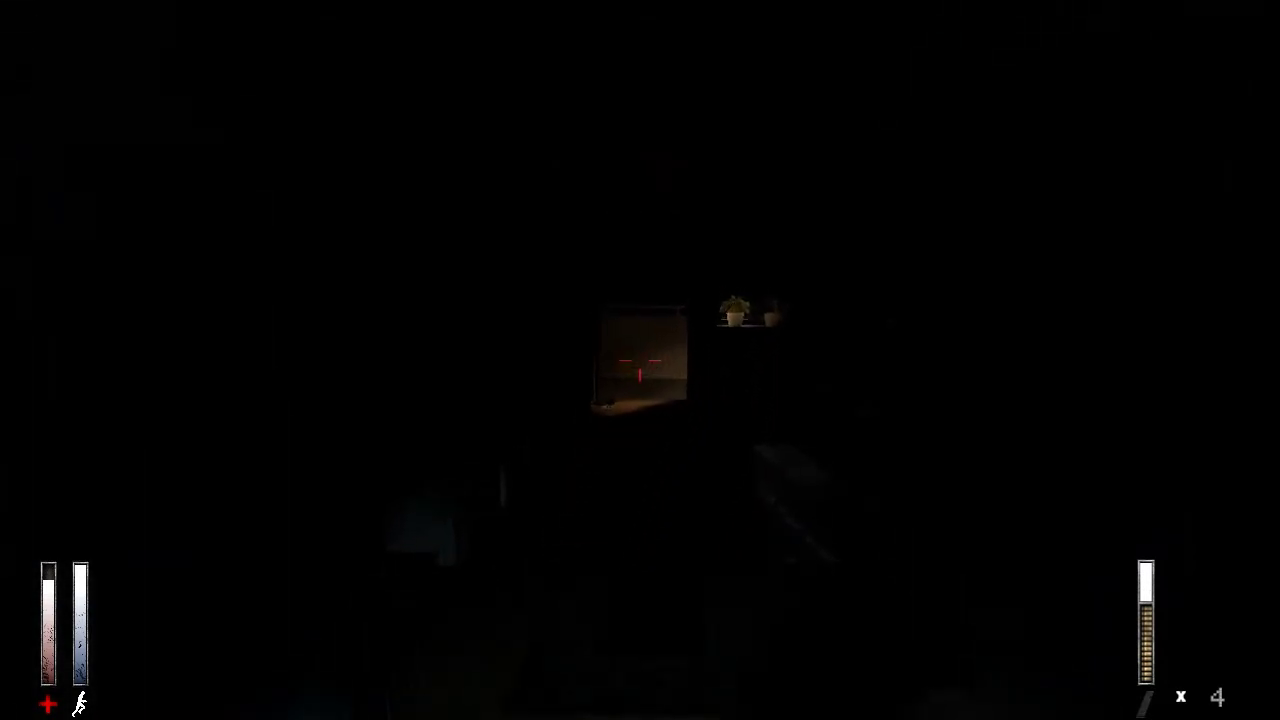
pyautogui.press('w')
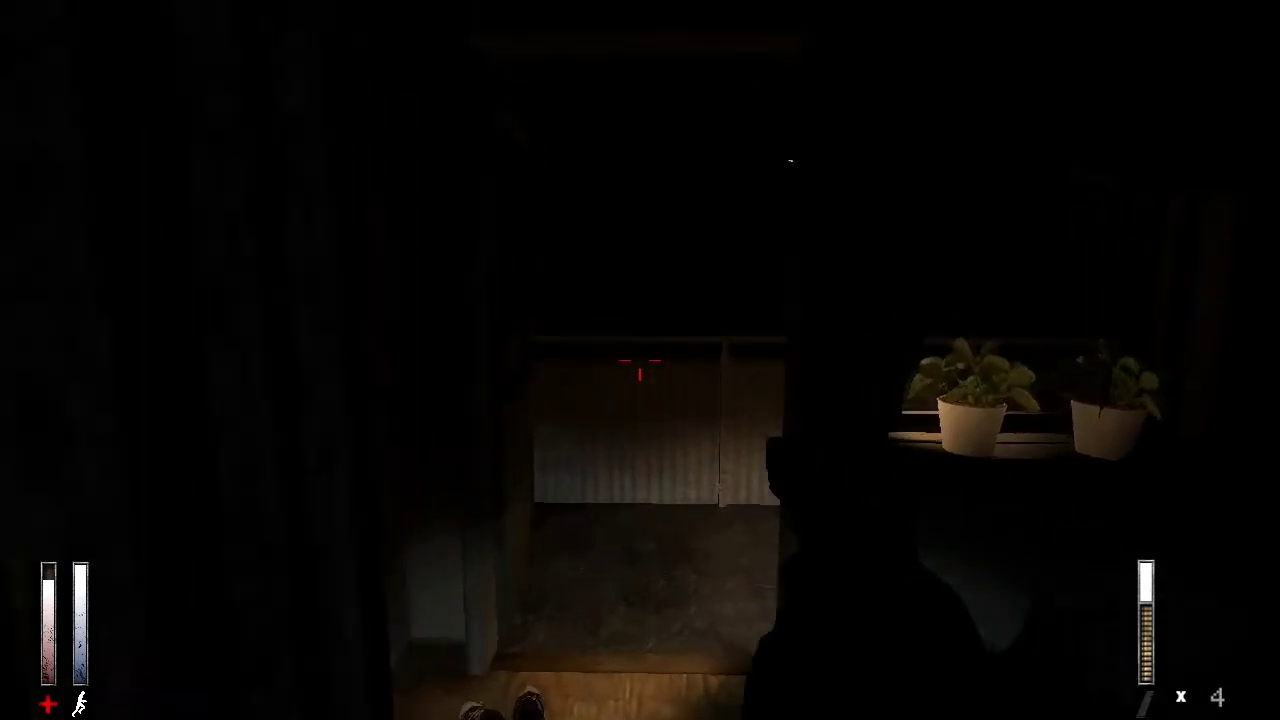
pyautogui.press('s')
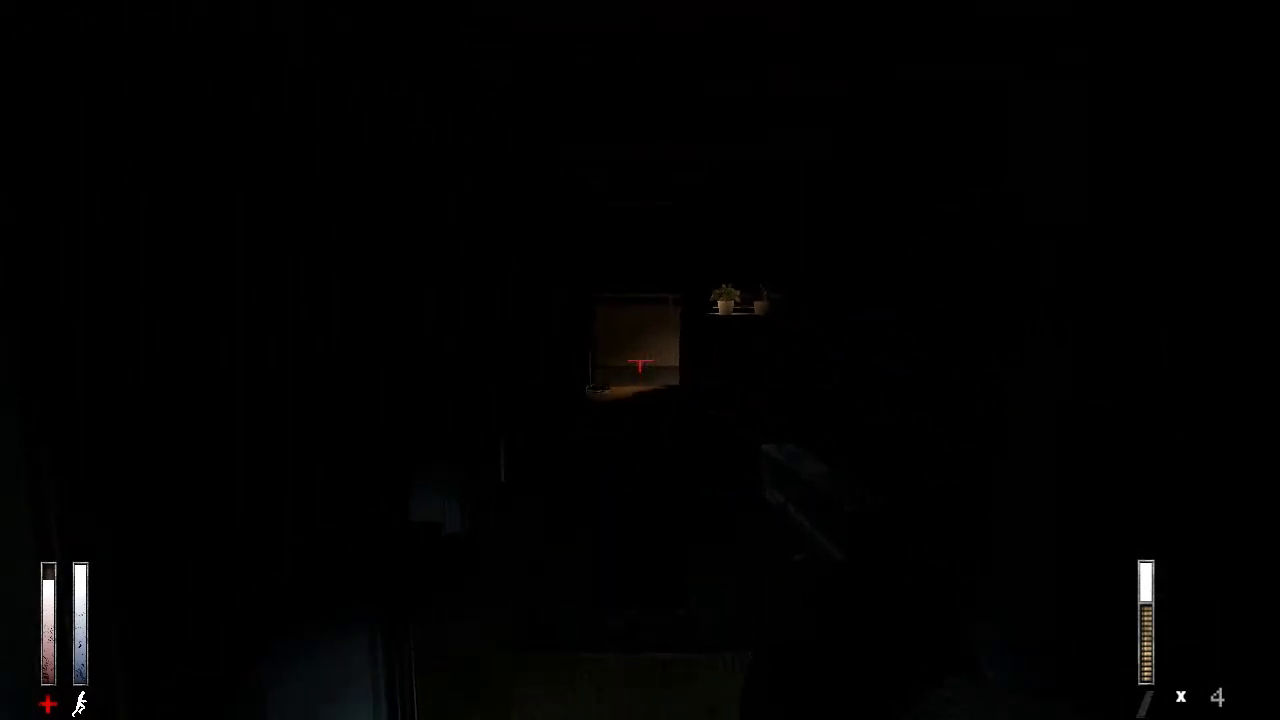
# - Cross the dark living room past the bloodstained doorway to the lit doorway by the plants
pyautogui.press('w')
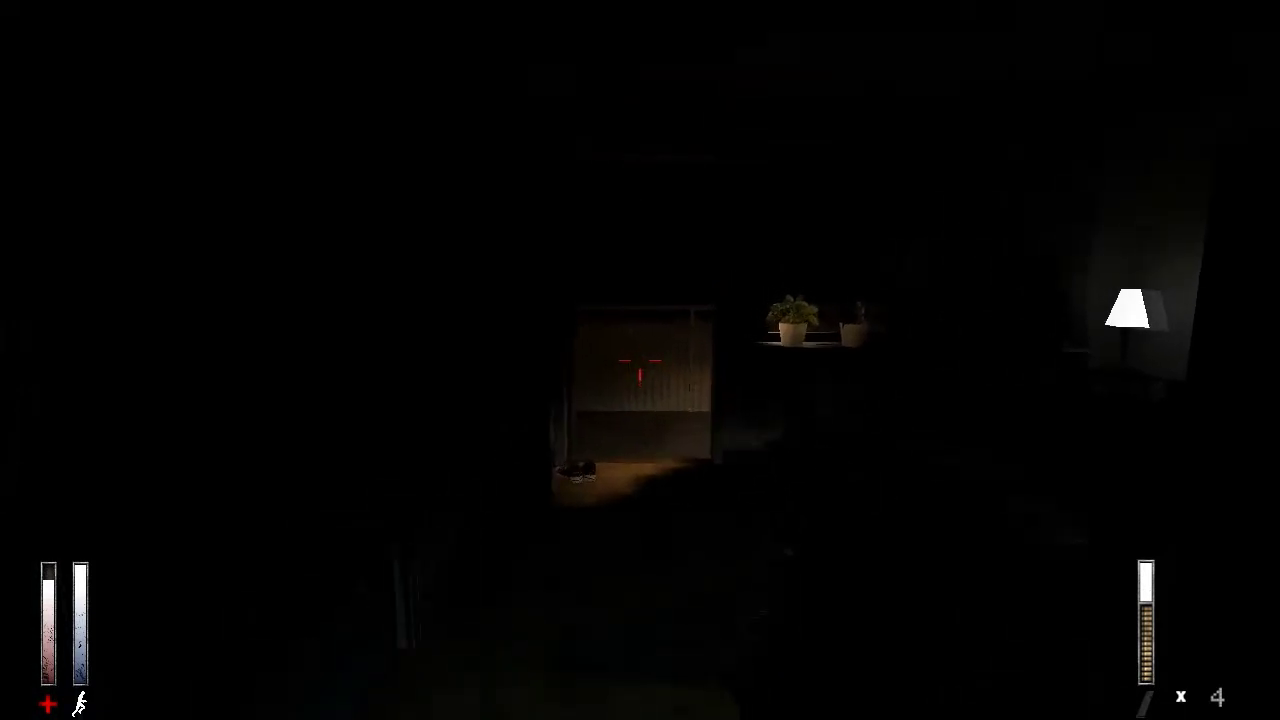
pyautogui.press('s')
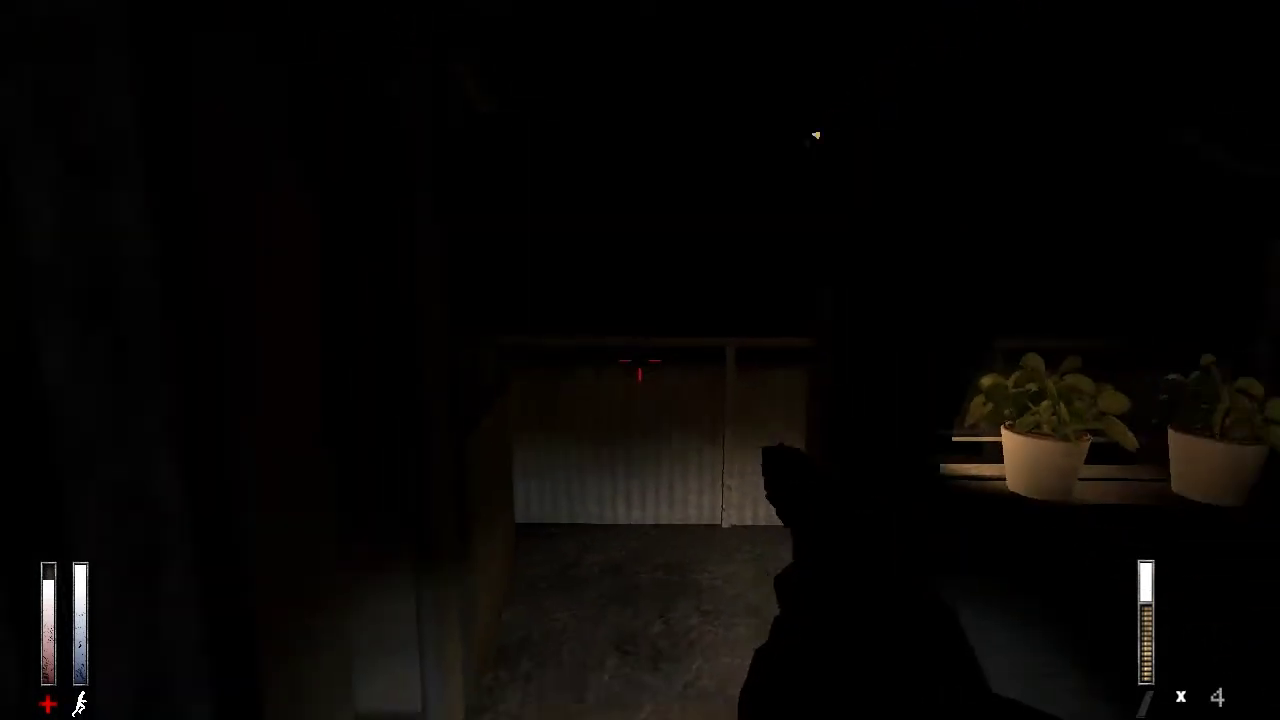
pyautogui.press('s')
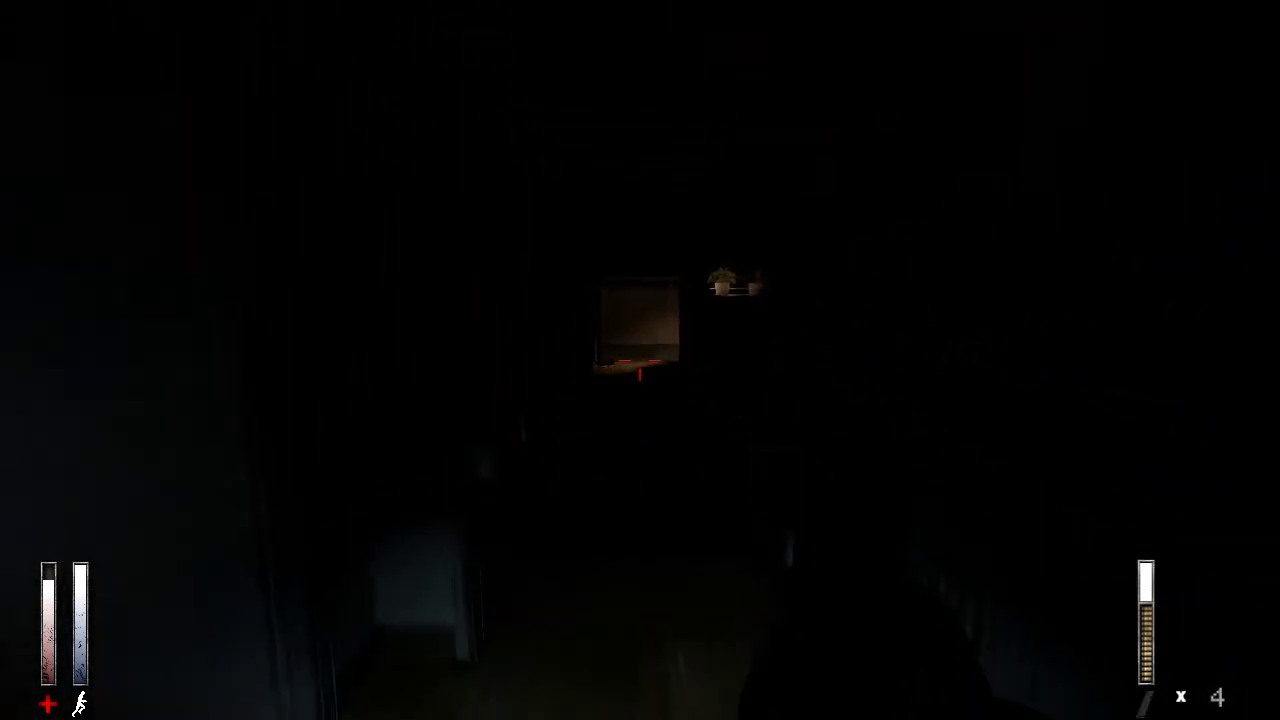
pyautogui.press('w')
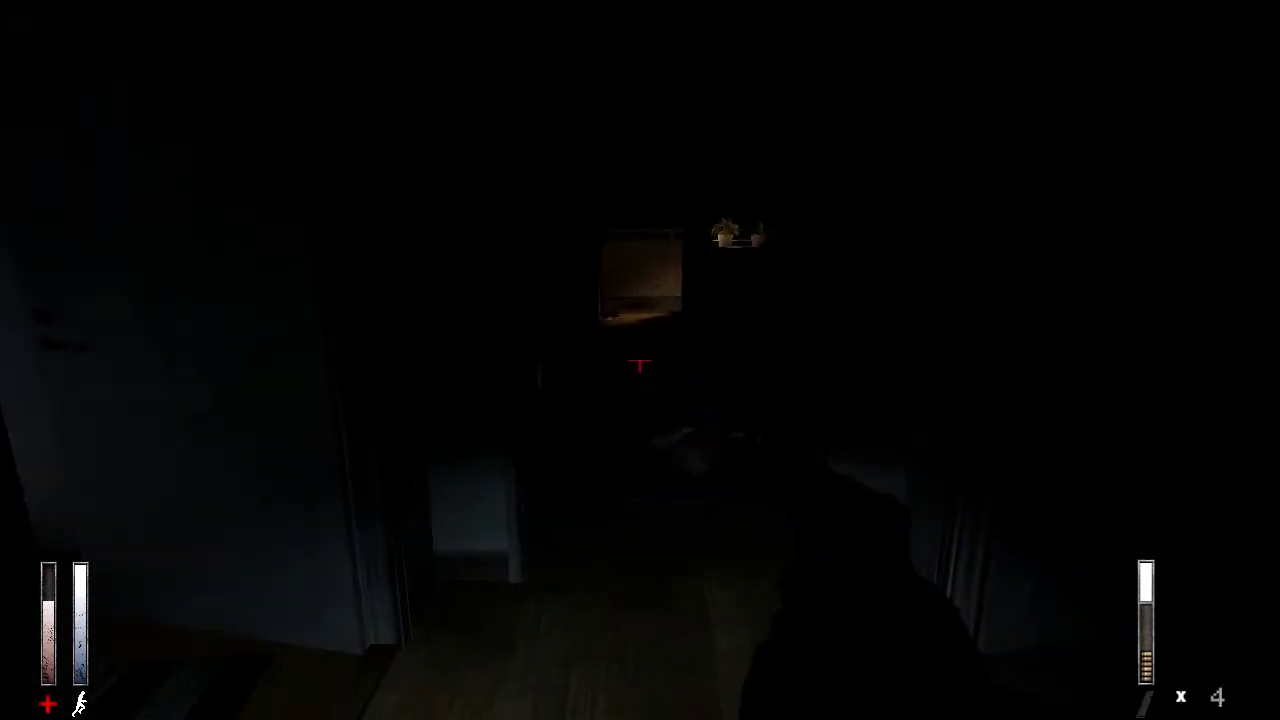
pyautogui.press('w')
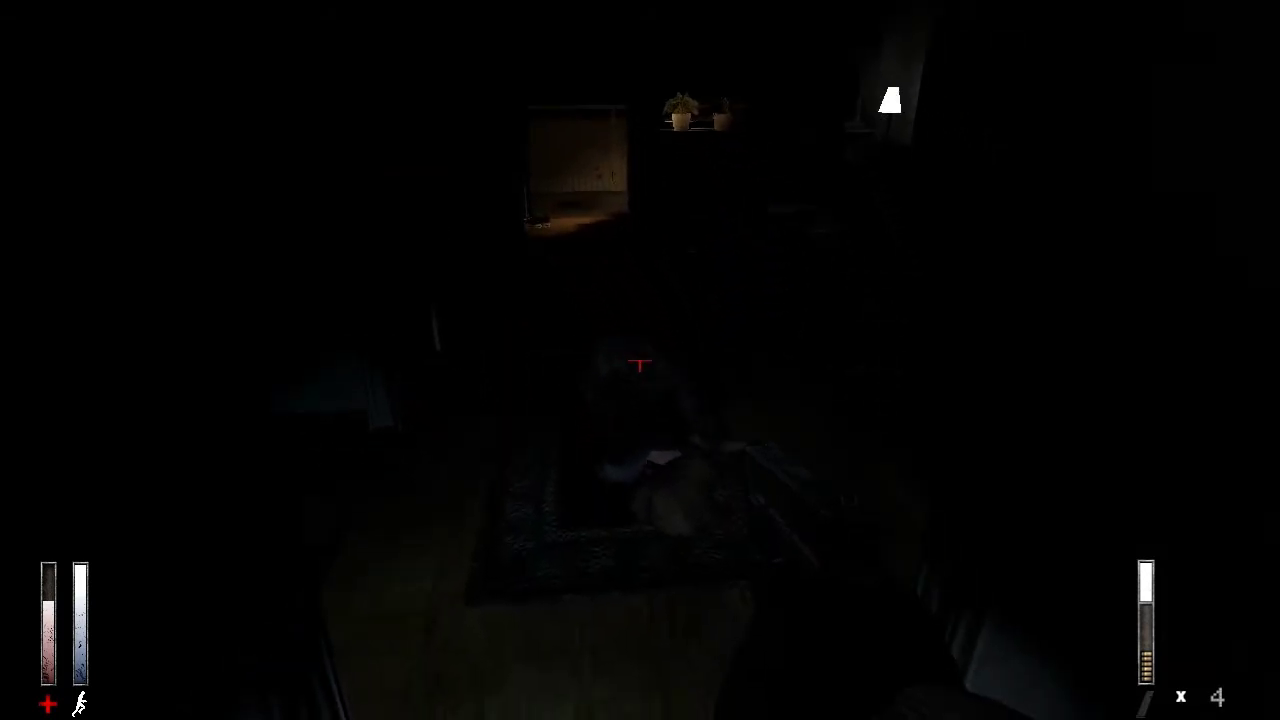
pyautogui.press('w')
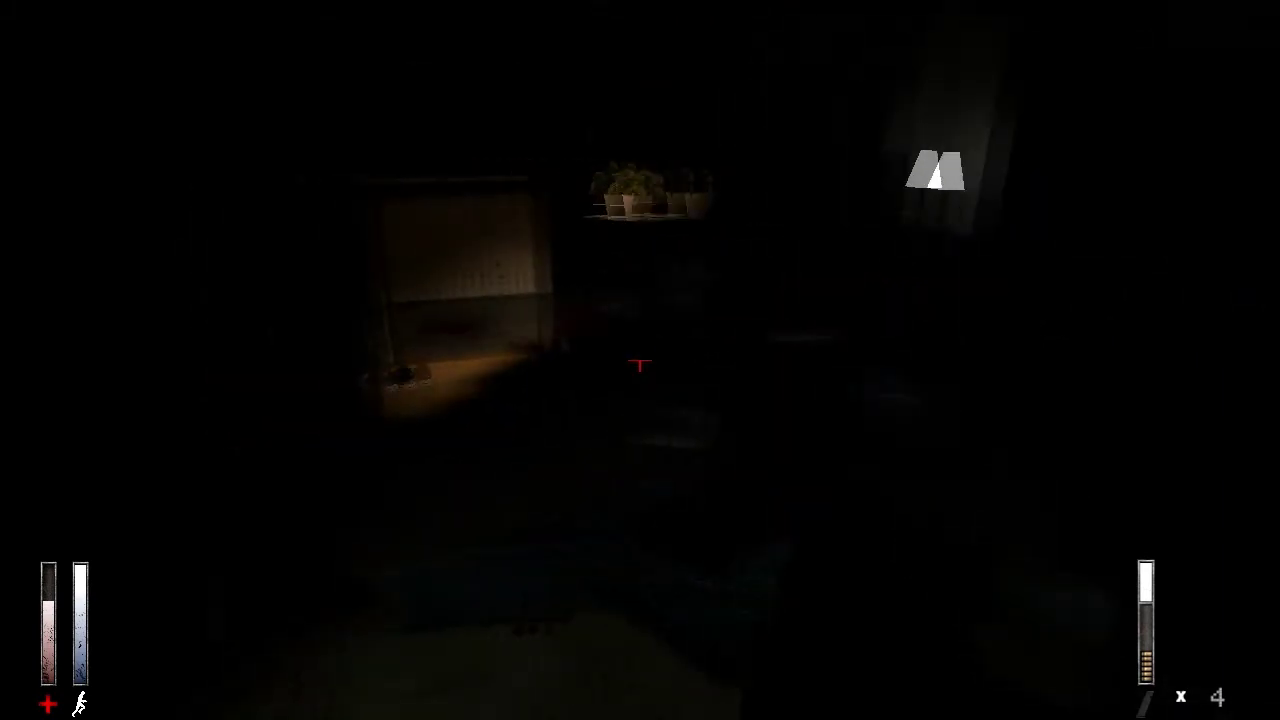
pyautogui.press('w')
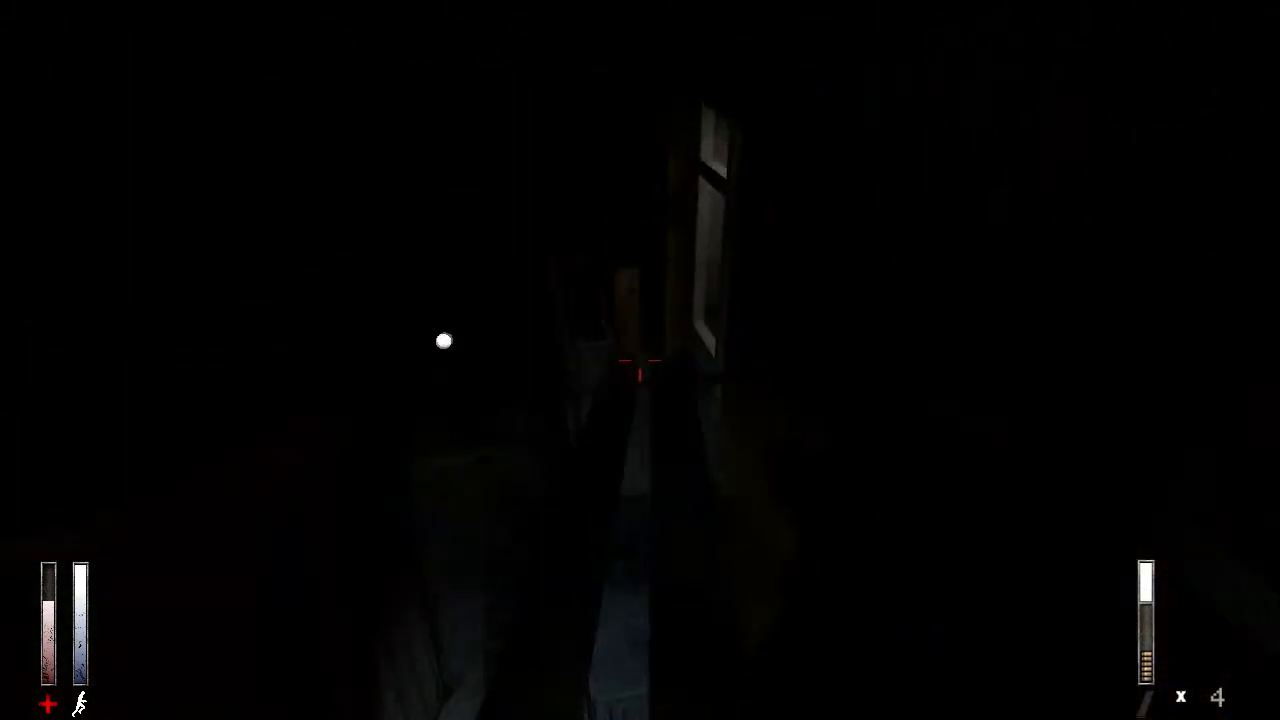
# - Go through the doorway and climb the dark stairwell past its window
pyautogui.press('w')
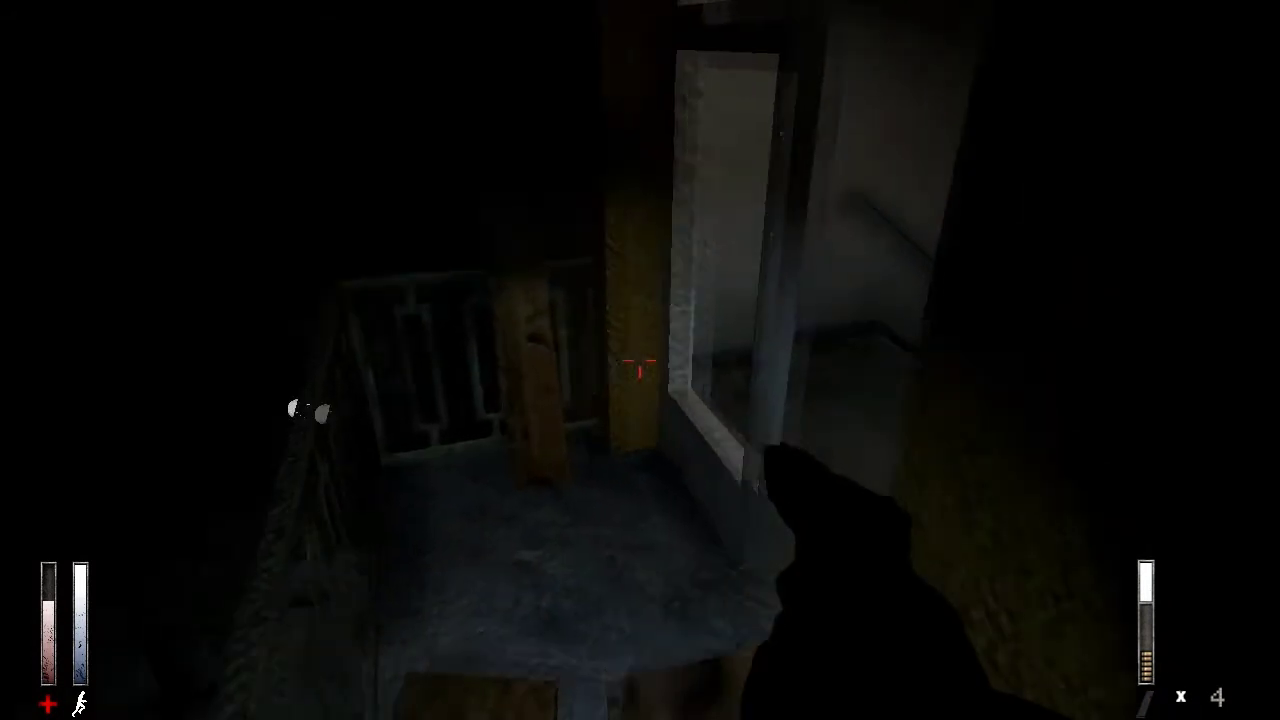
pyautogui.press('w')
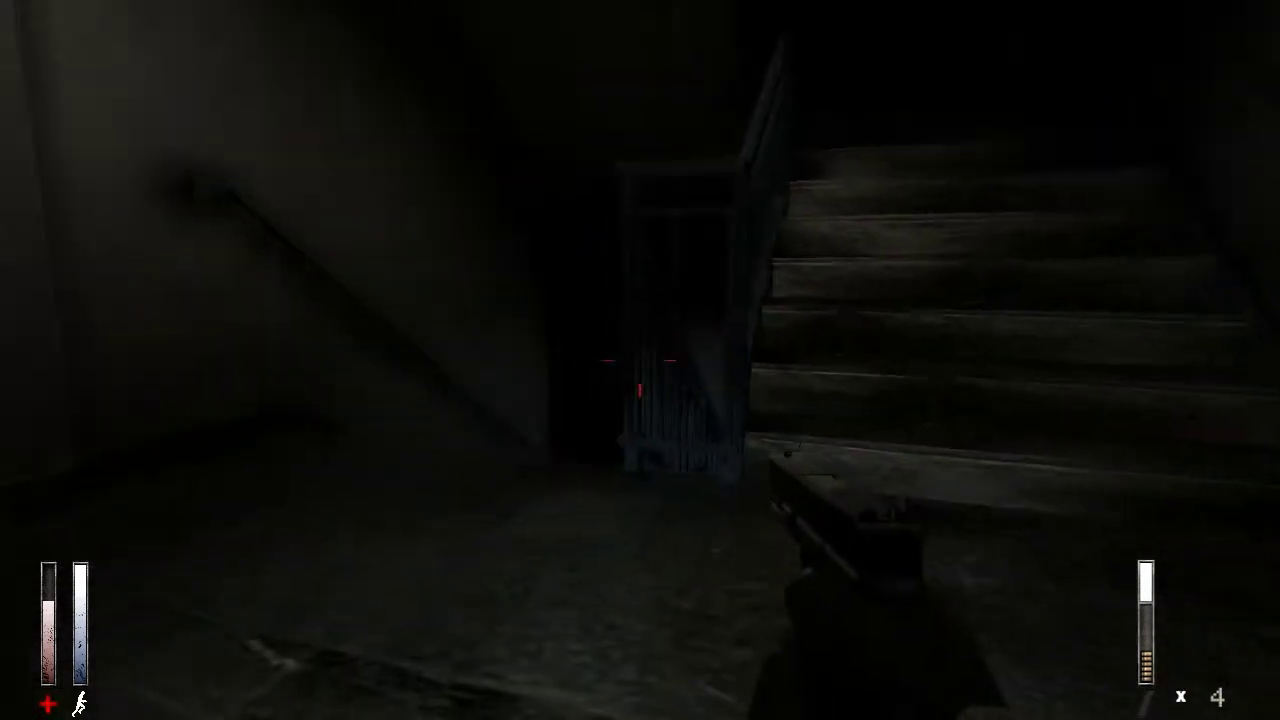
pyautogui.press('w')
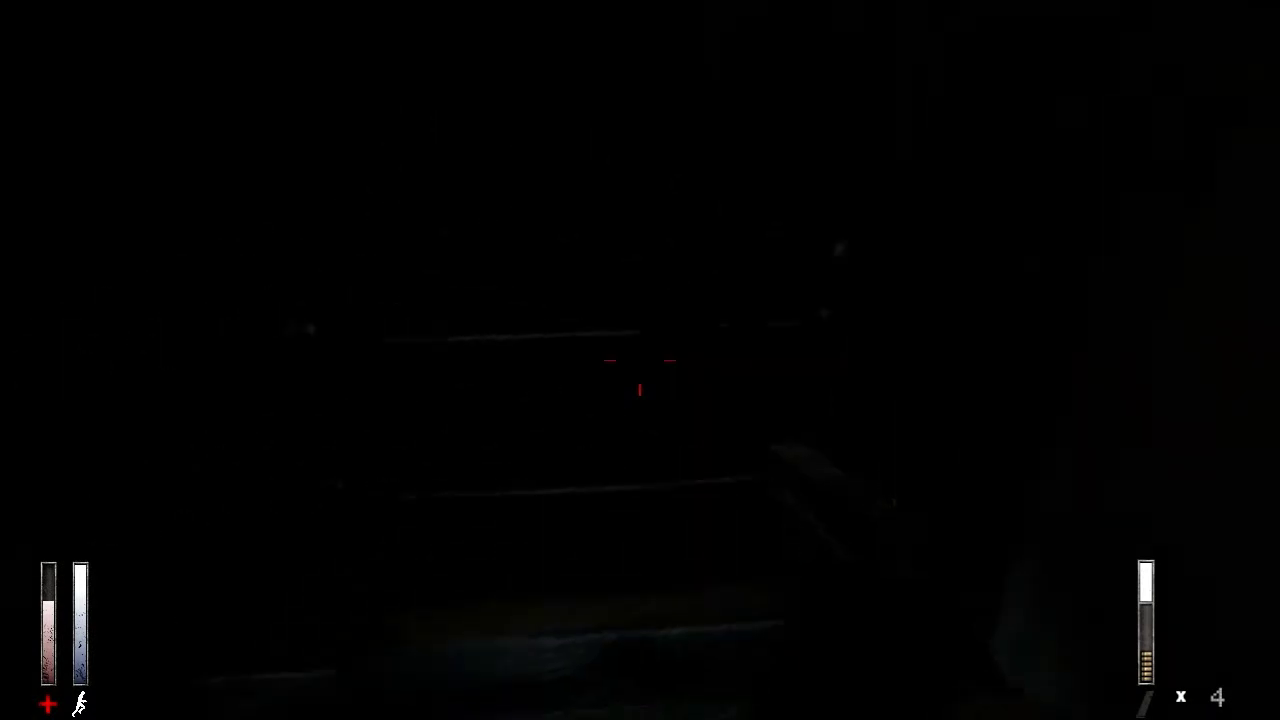
pyautogui.press('w')
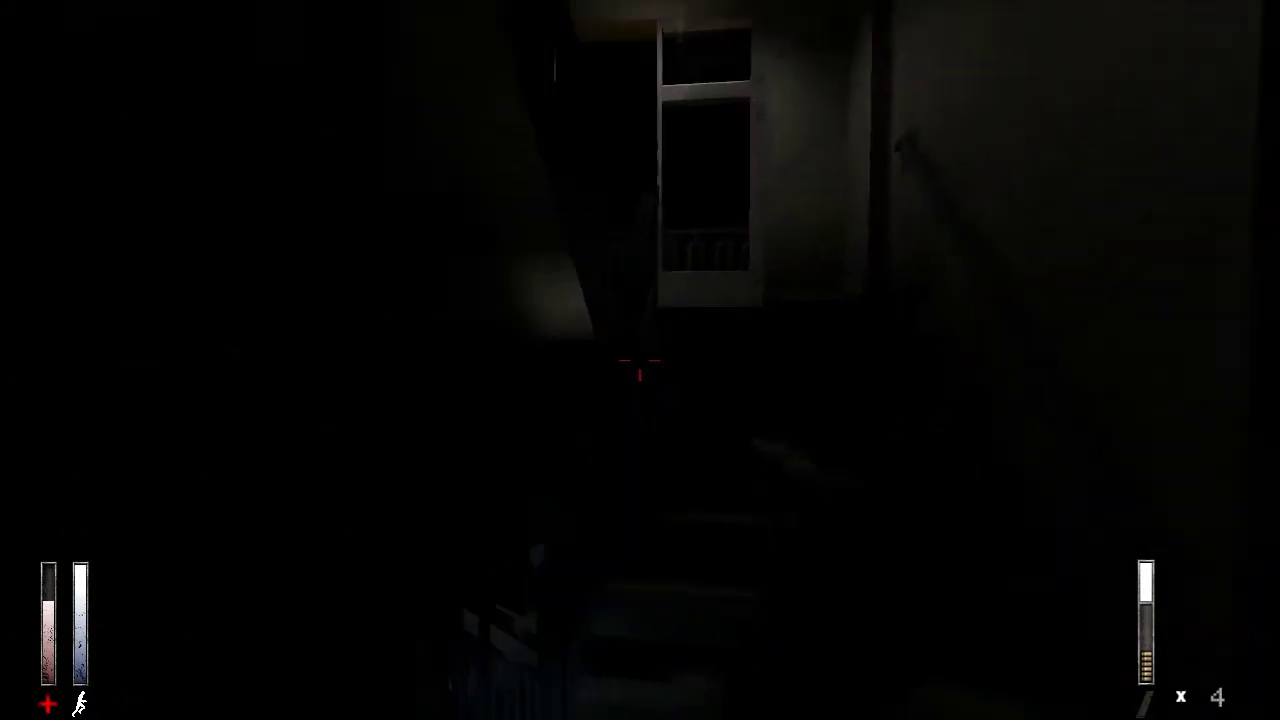
pyautogui.press('w')
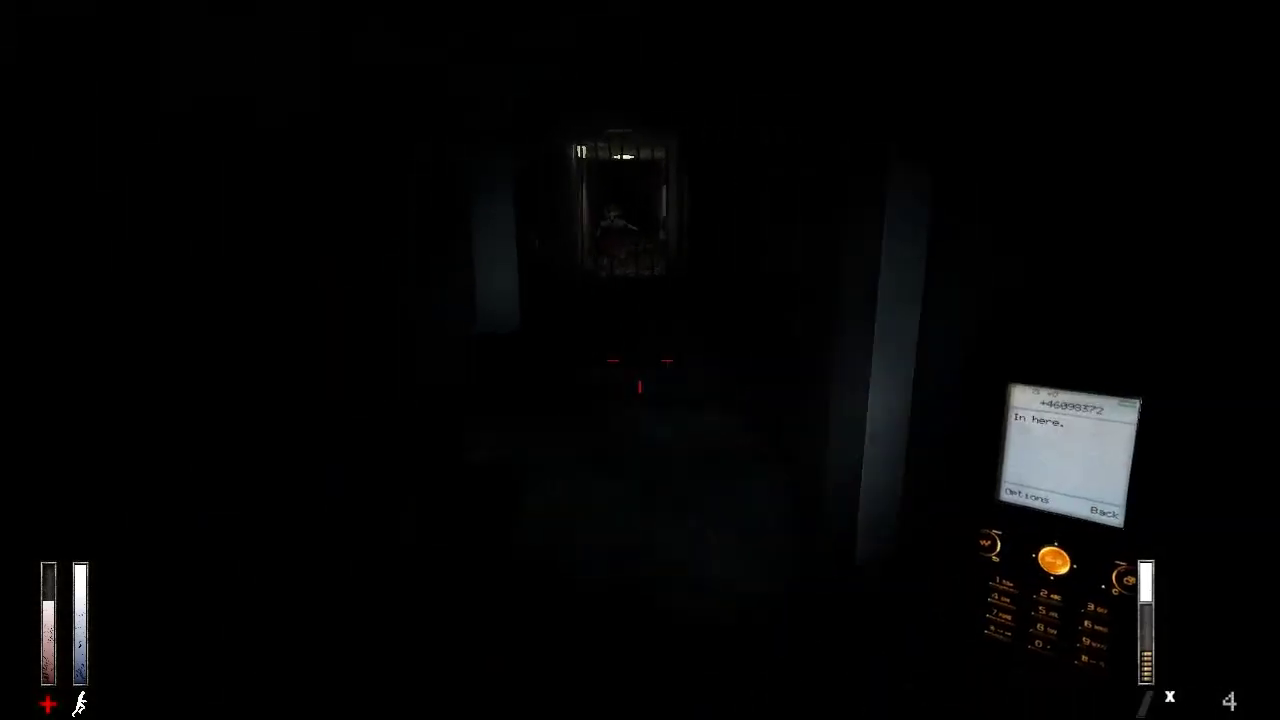
# - Walk past the bloodied door and desk toward the broken wall, then check the inventory
pyautogui.press('w')
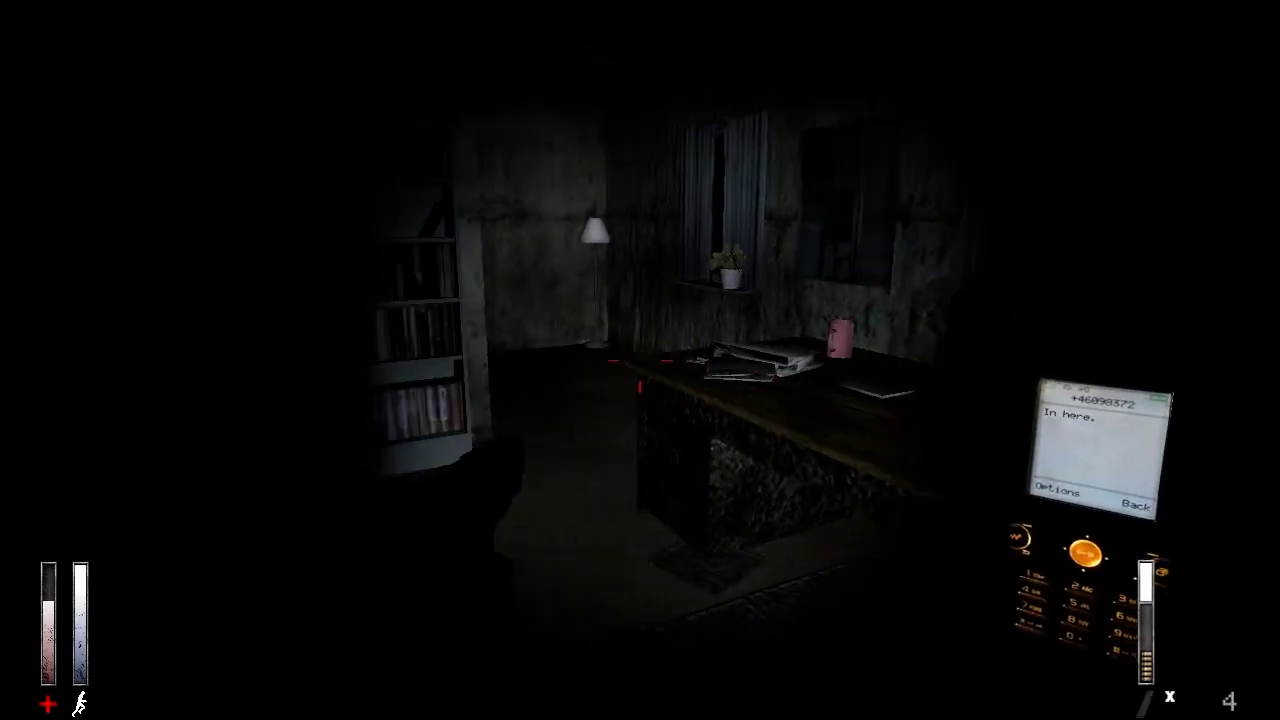
pyautogui.press('w')
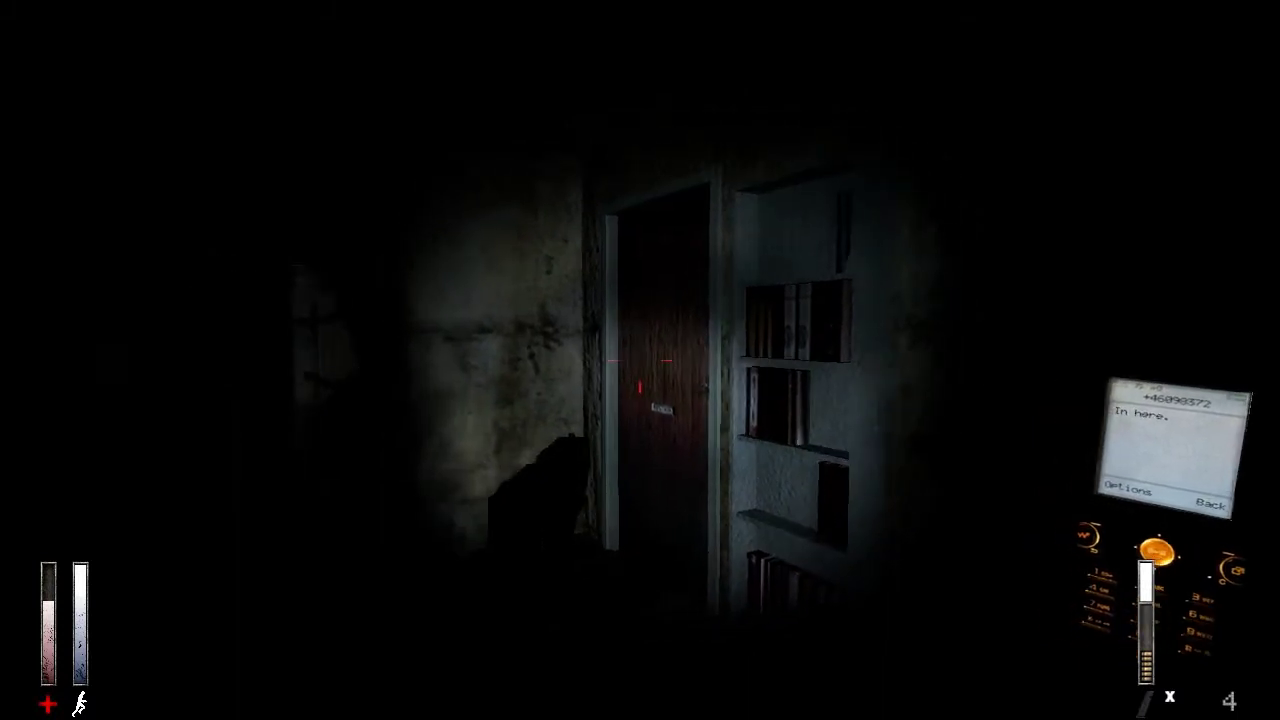
pyautogui.press('w')
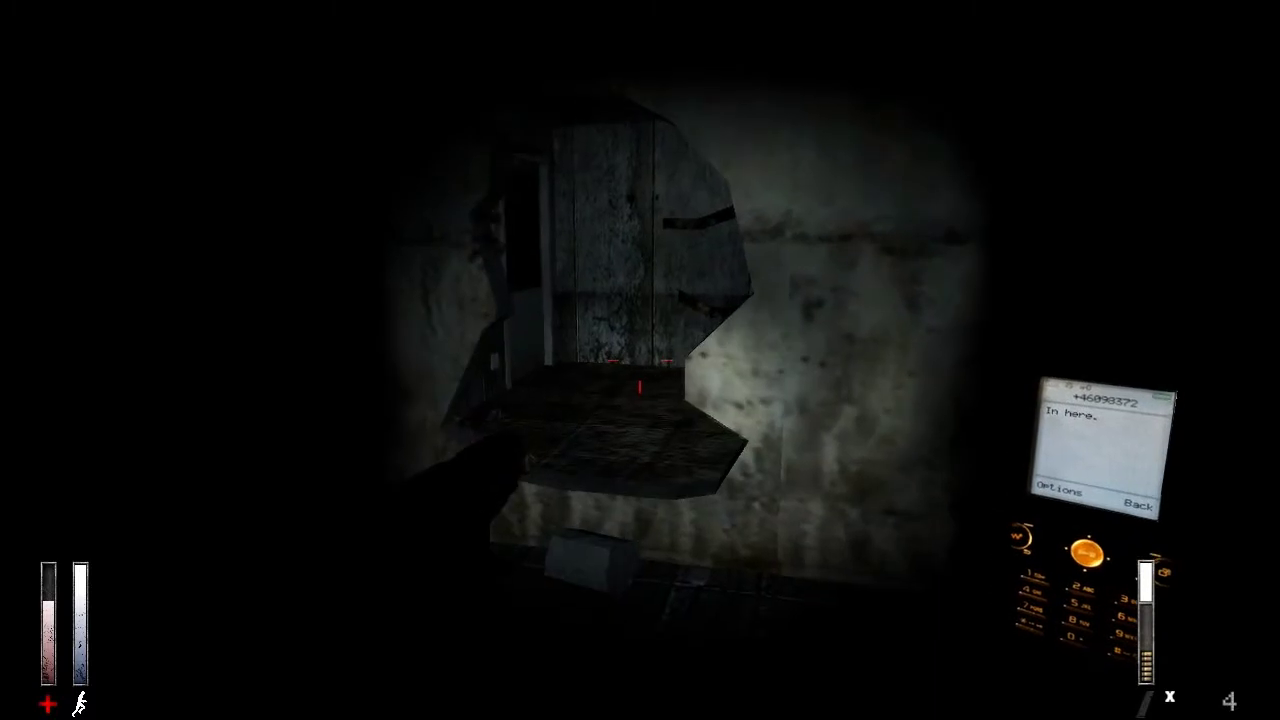
pyautogui.press('Tab')
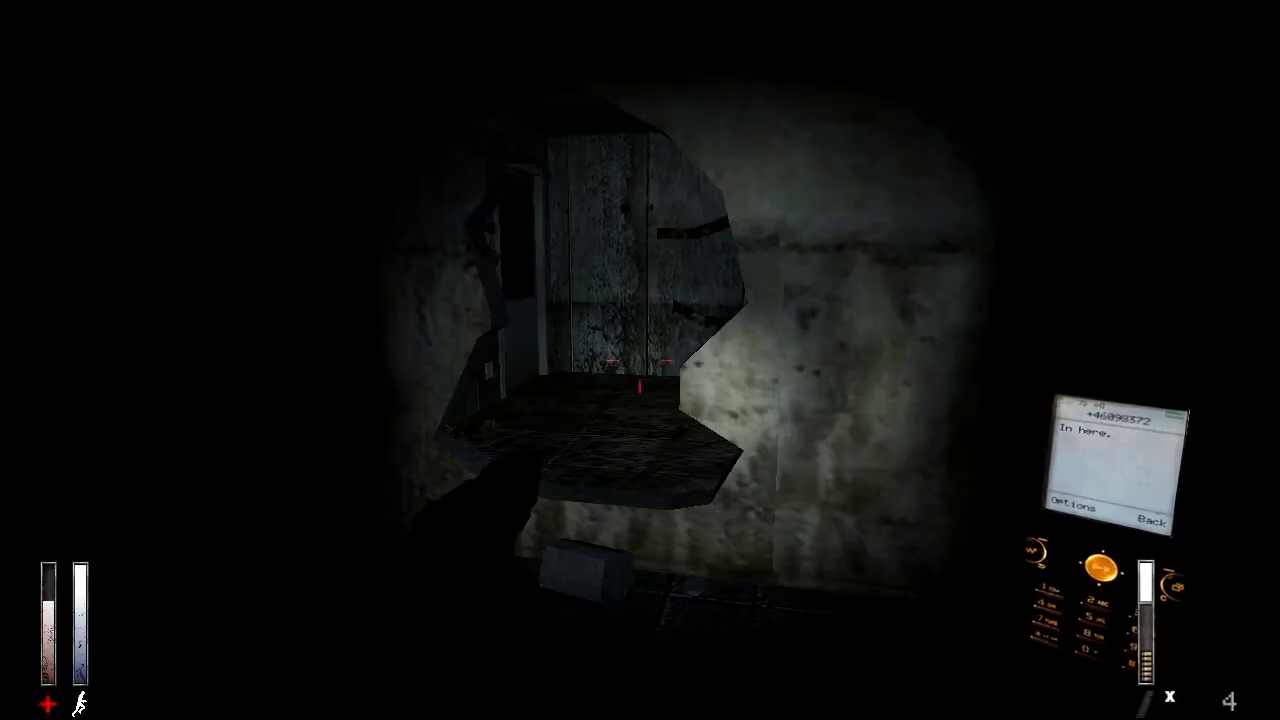
# - Go past the white door and cardboard box into the kitchen and try the stuck door
pyautogui.press('s')
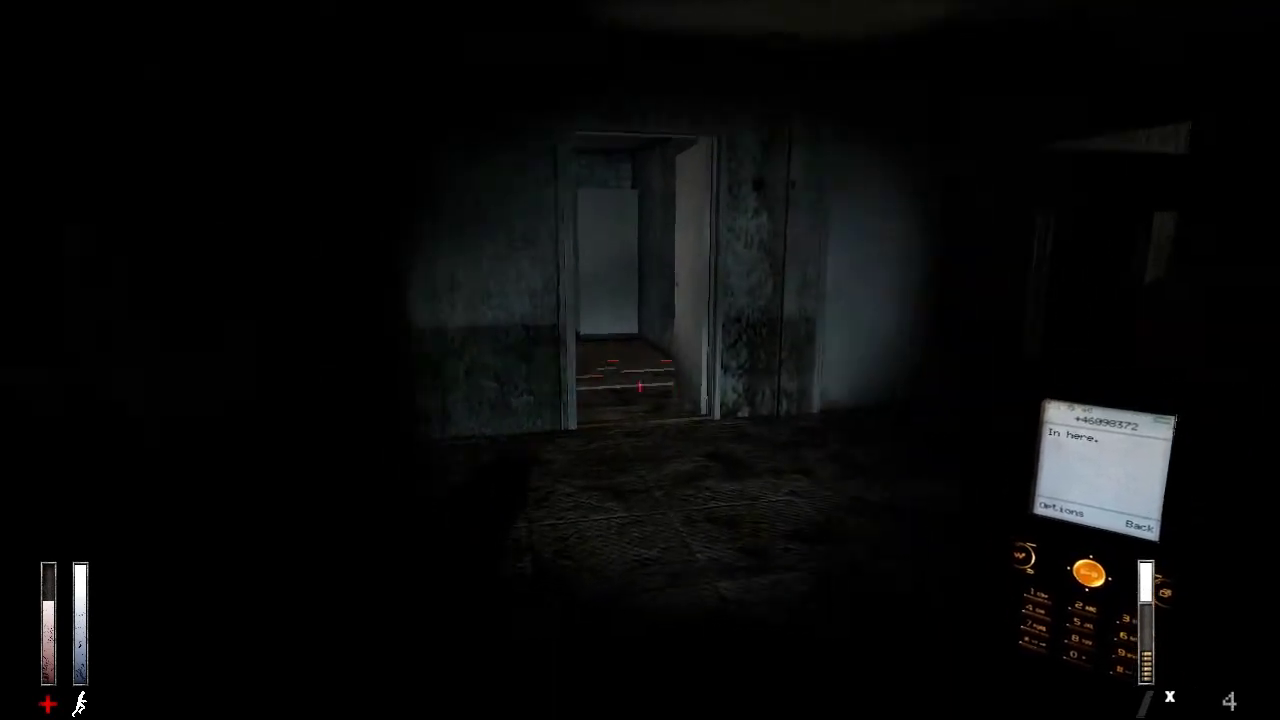
pyautogui.press('w')
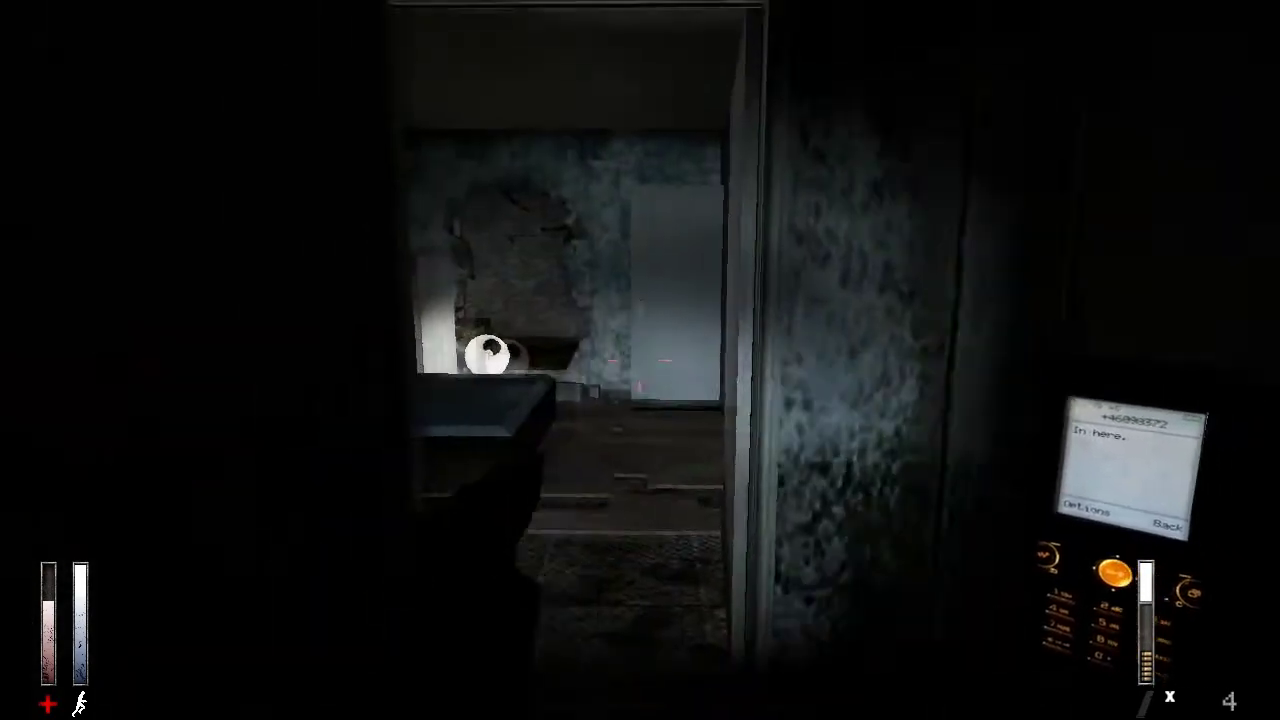
pyautogui.press('w')
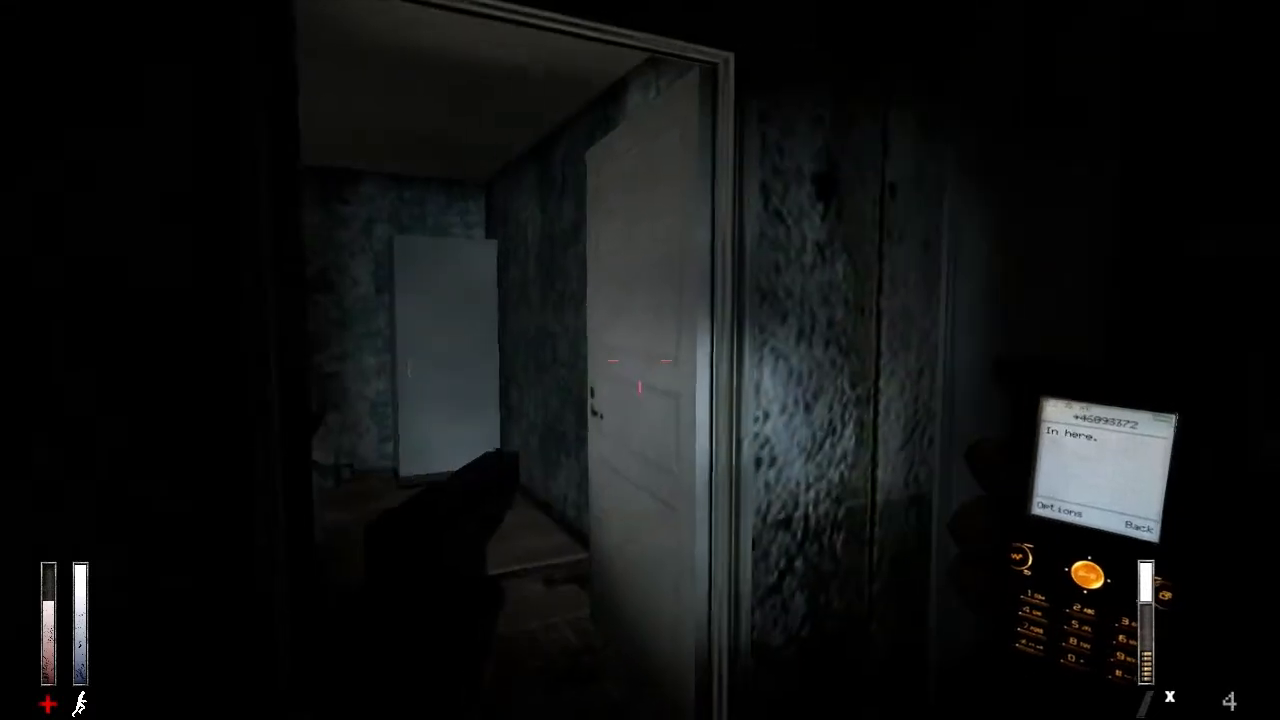
pyautogui.press('w')
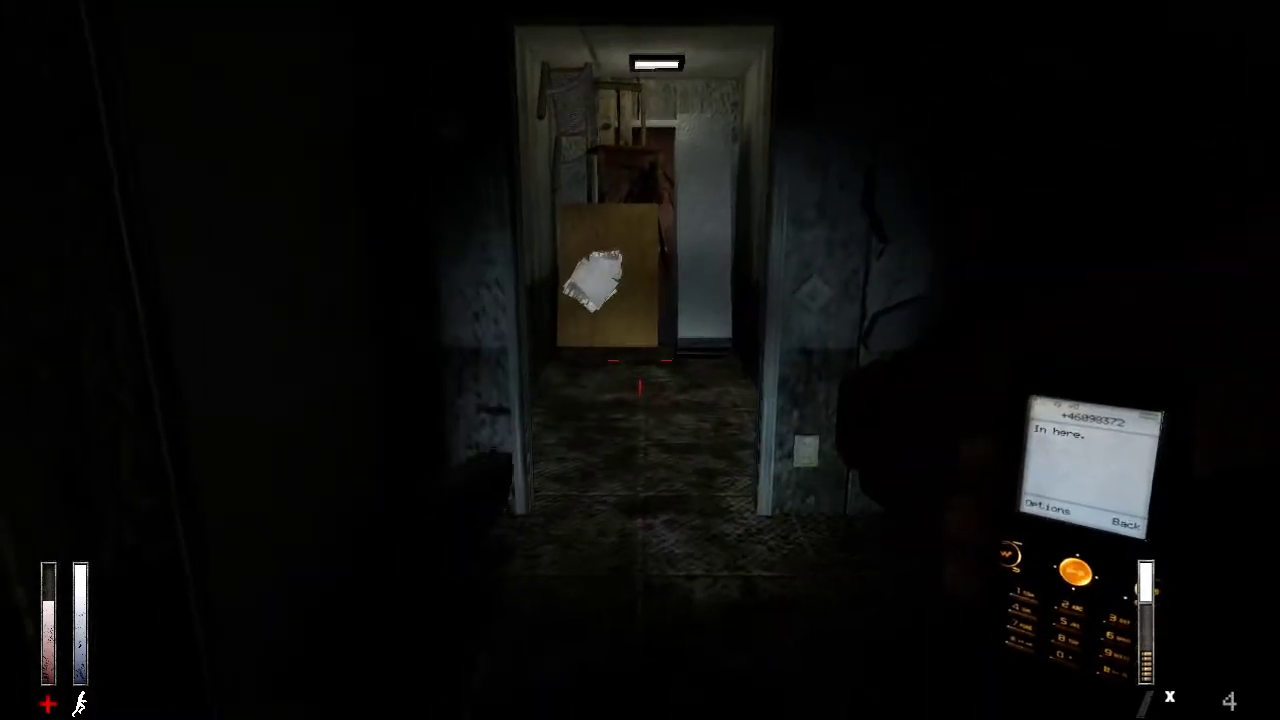
pyautogui.press('w')
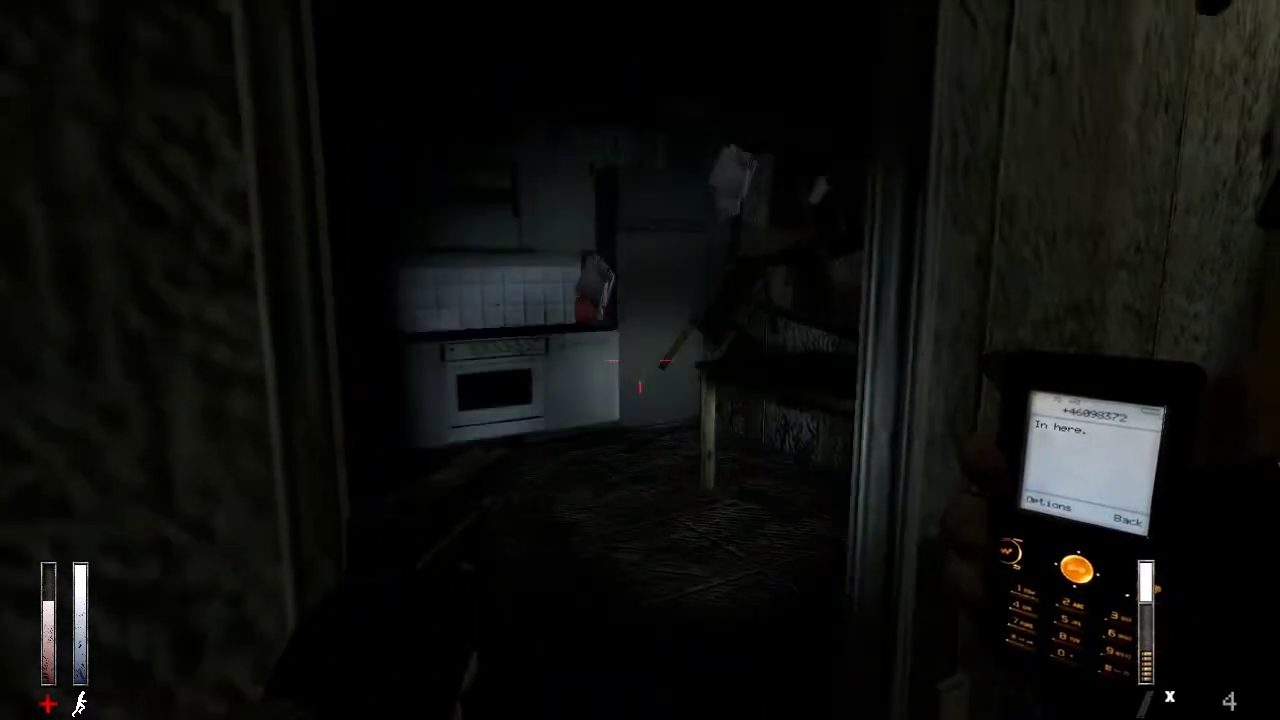
pyautogui.press('w')
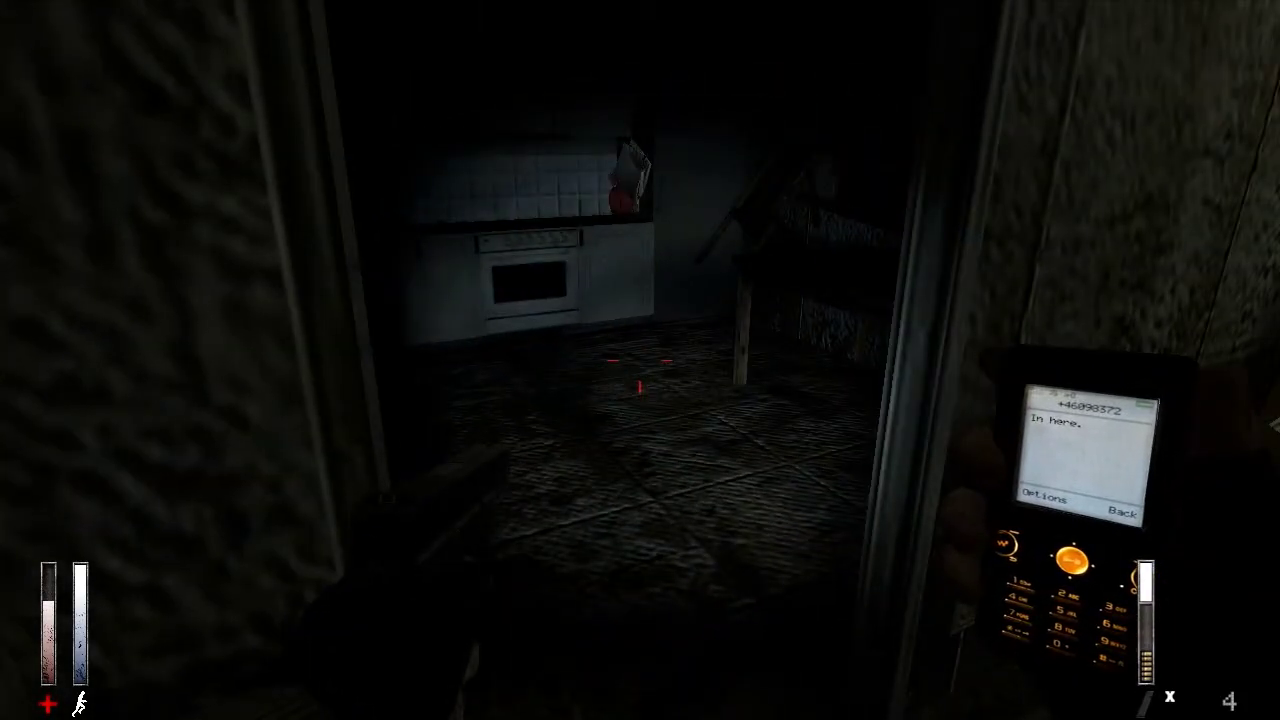
pyautogui.press('w')
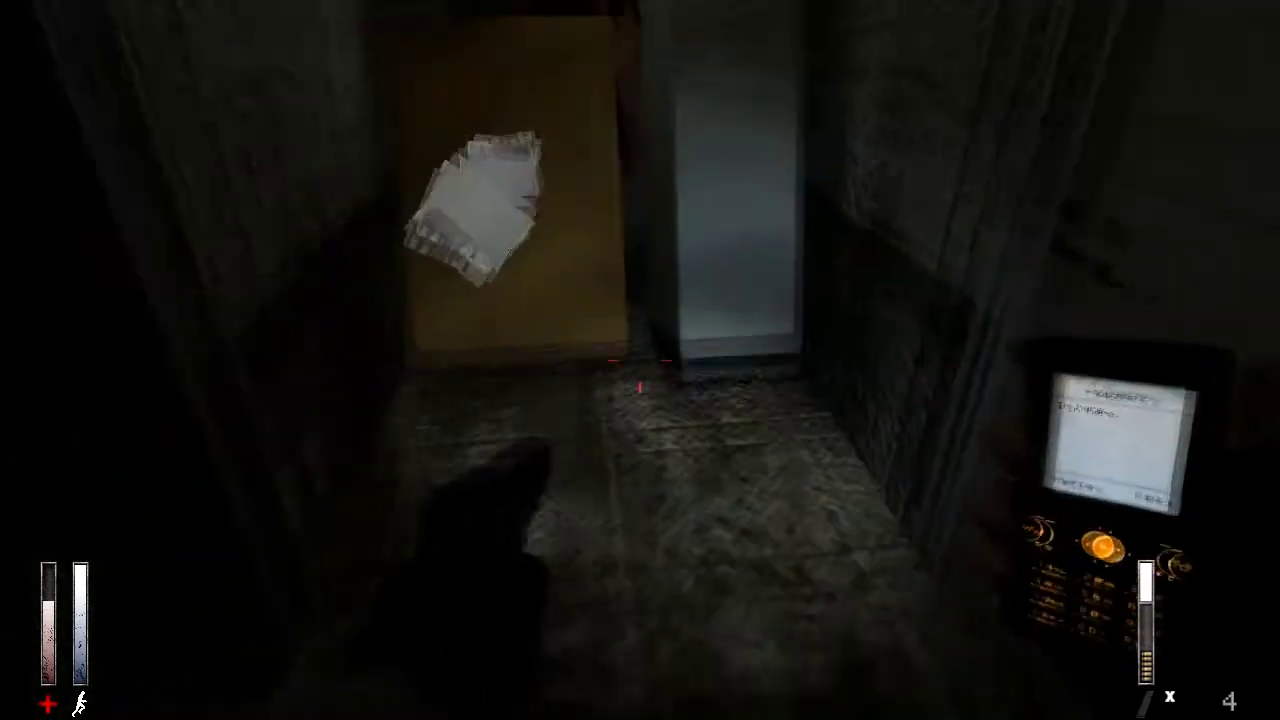
pyautogui.press('e')
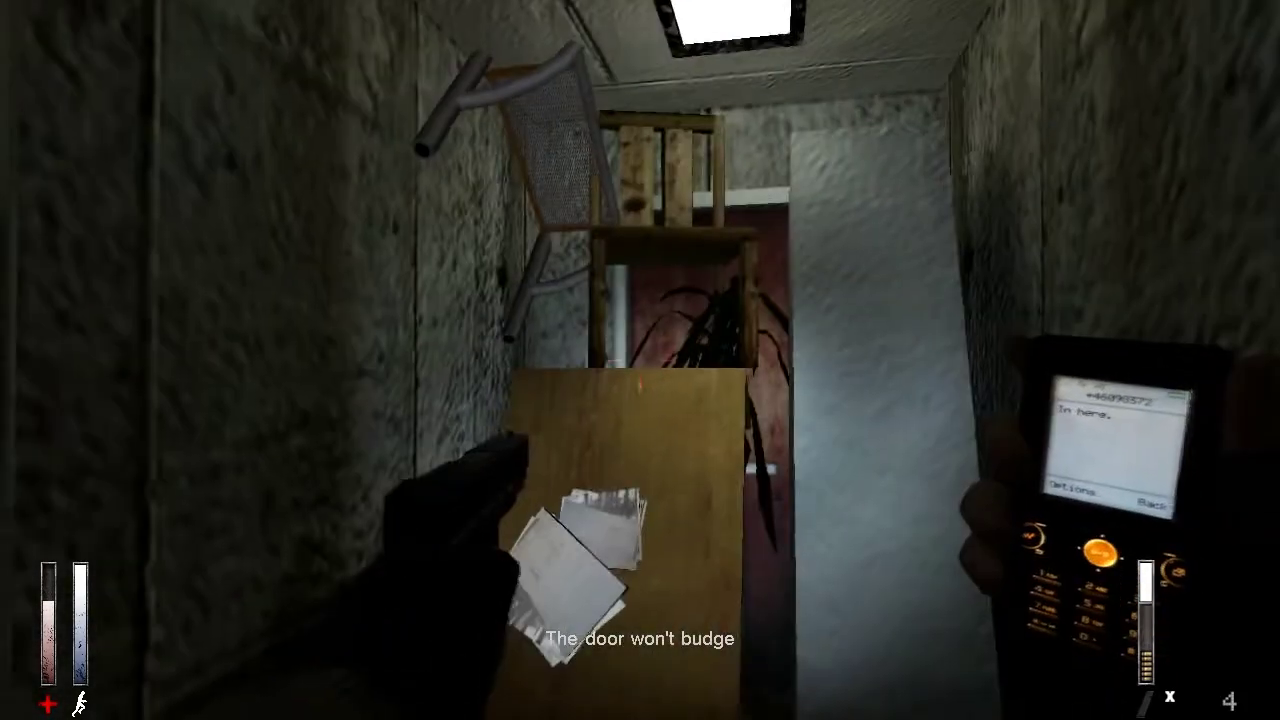
# - Cross the bedroom and pass through the broken wall to the bookshelf room
pyautogui.press('w')
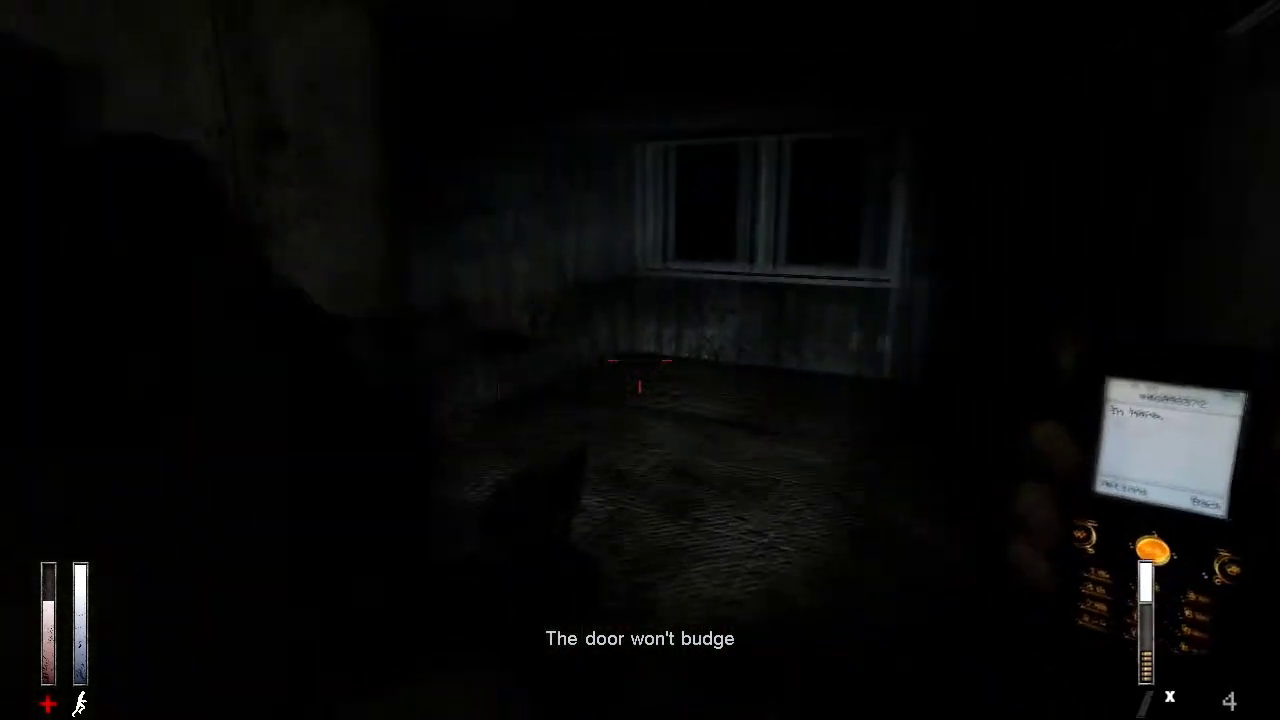
pyautogui.press('w')
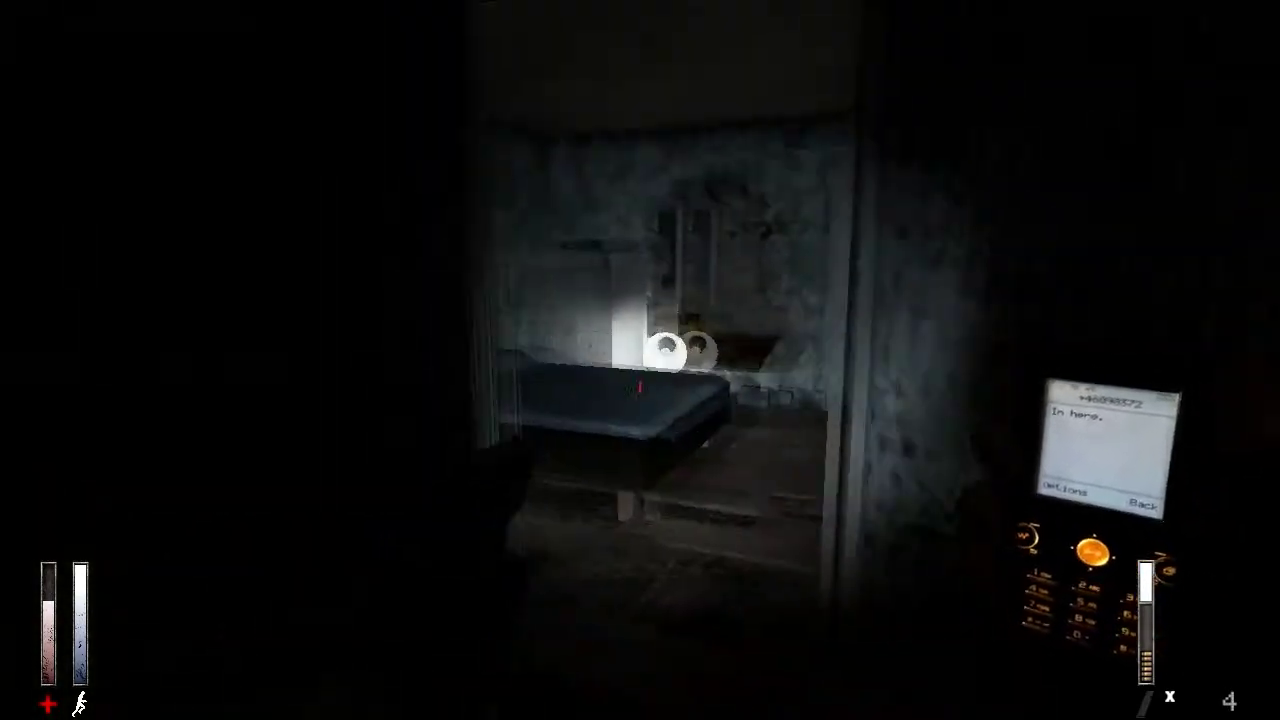
pyautogui.press('w')
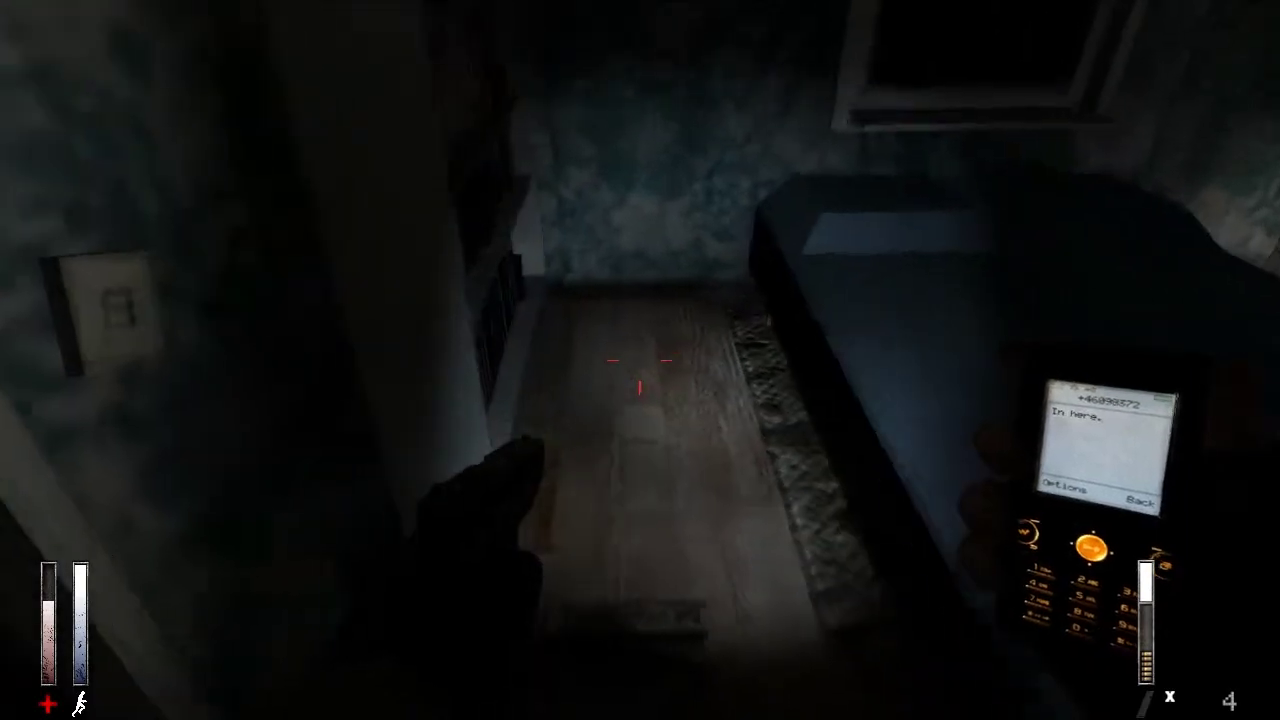
pyautogui.press('w')
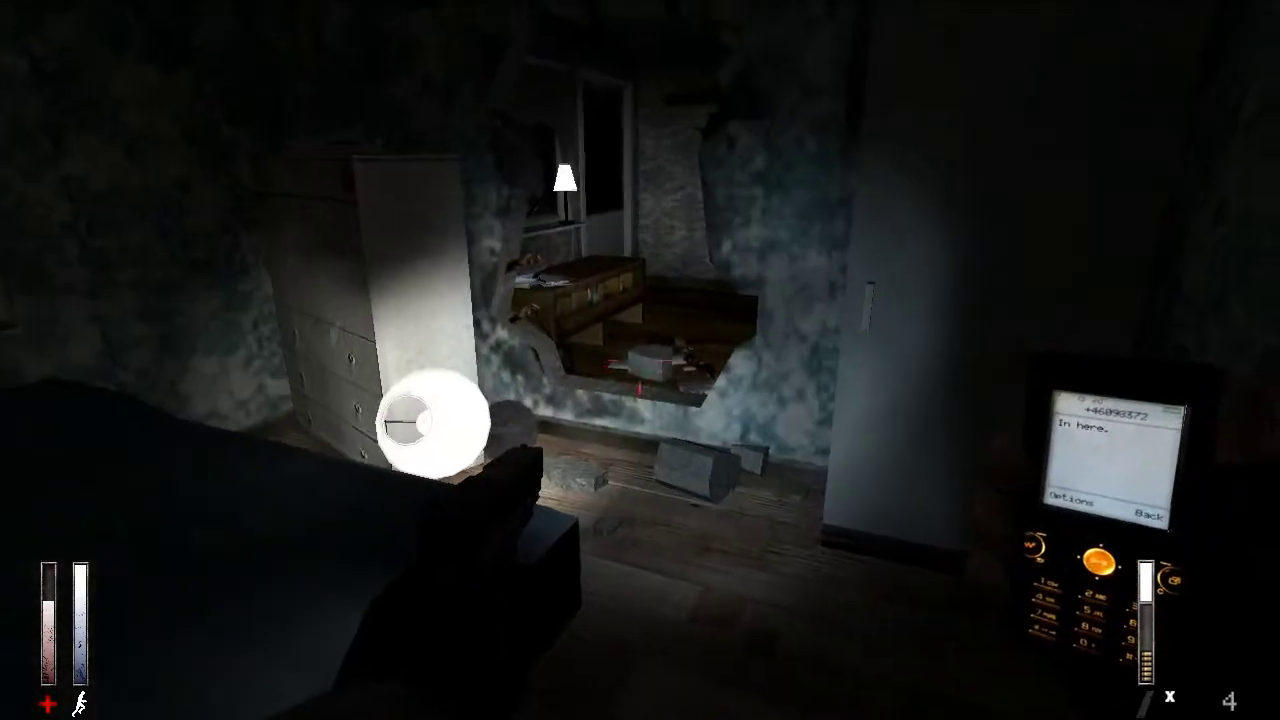
pyautogui.press('w')
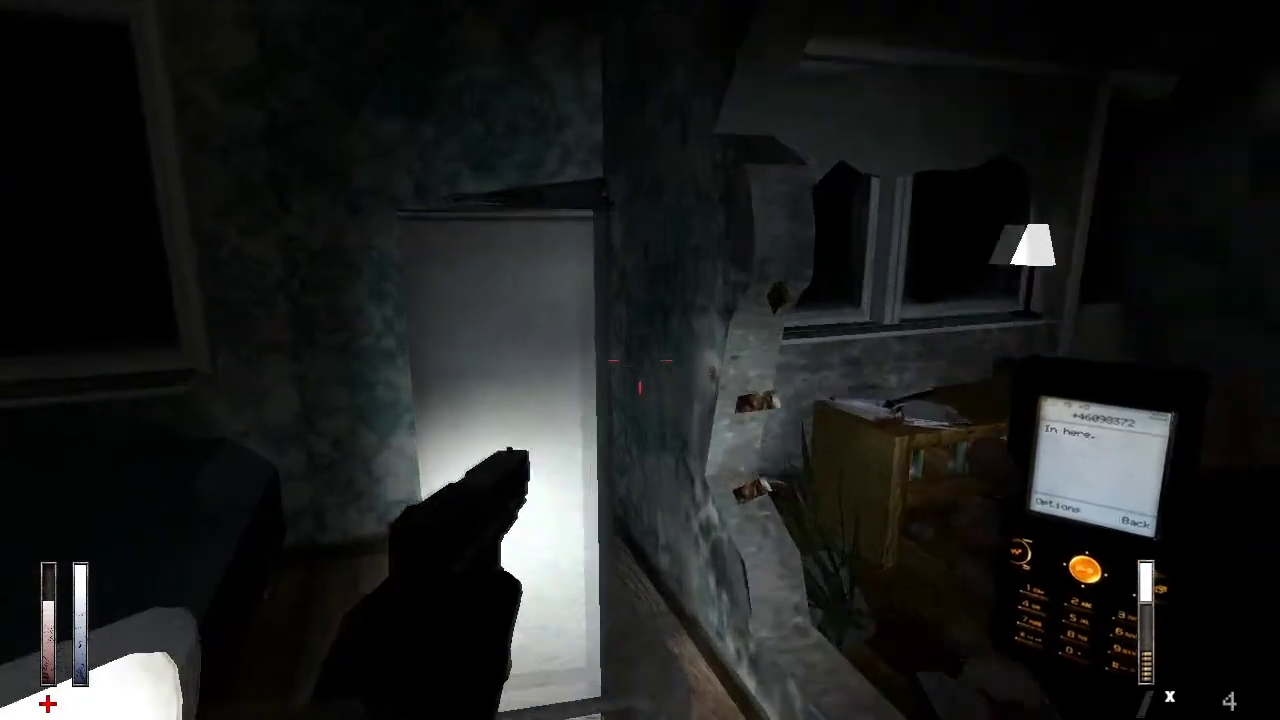
pyautogui.press('w')
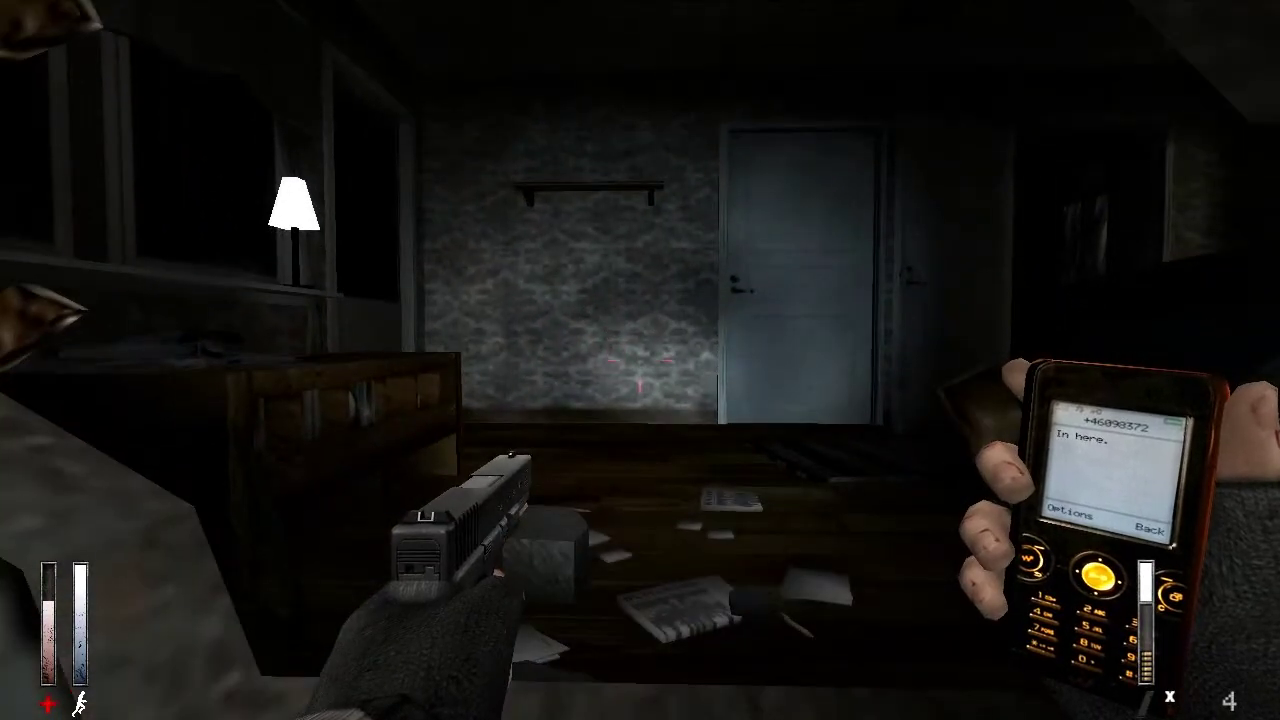
pyautogui.press('w')
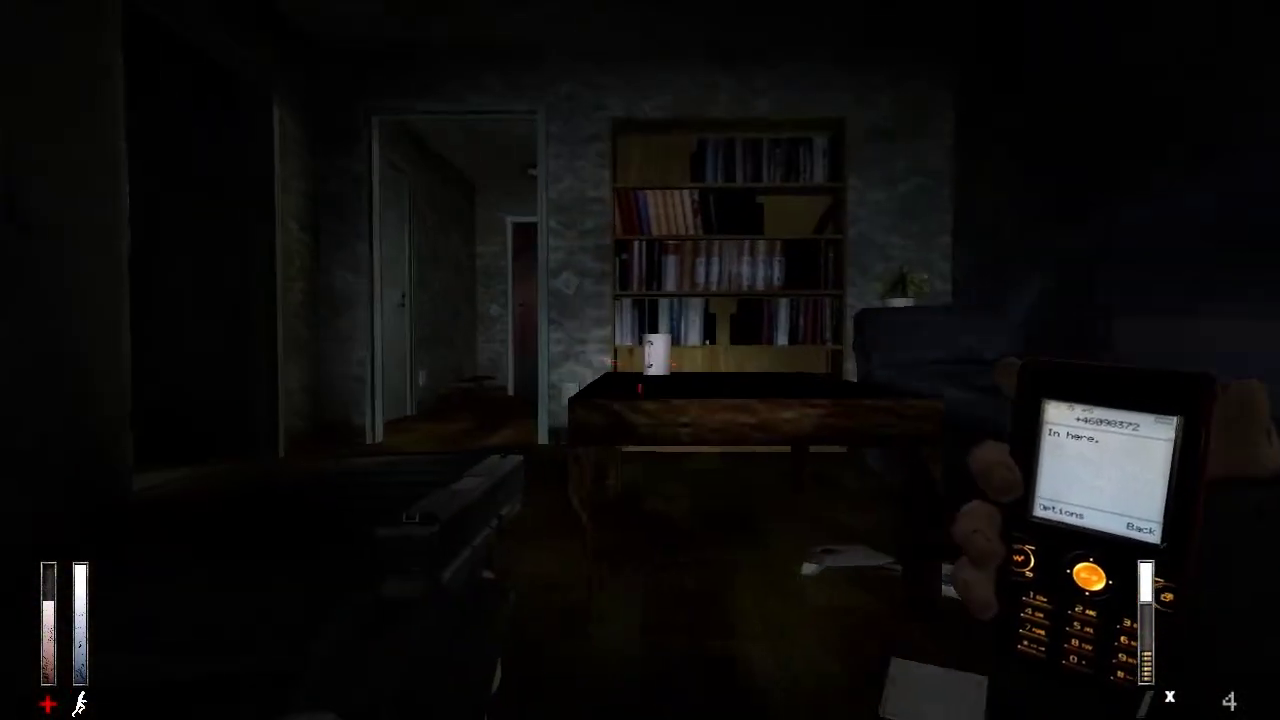
# - Face the hallway doorway leading to the red-marked door
pyautogui.press('w')
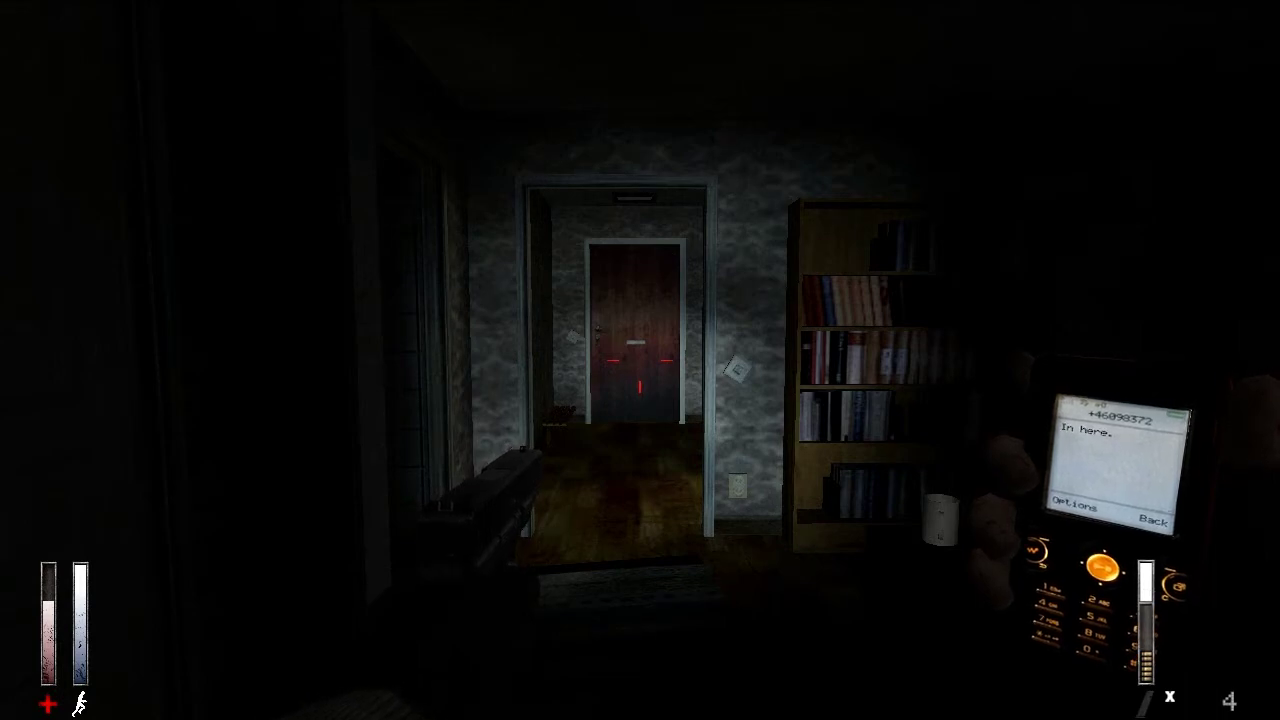
pyautogui.press('w')
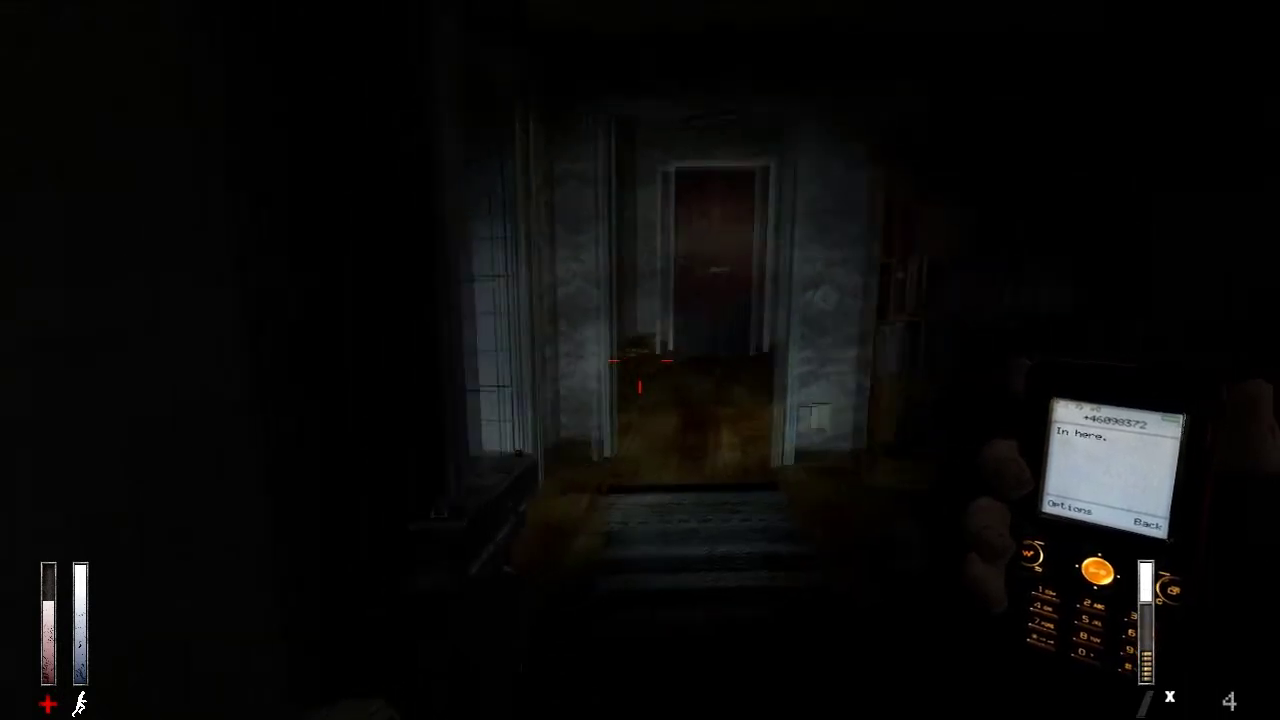
pyautogui.press('w')
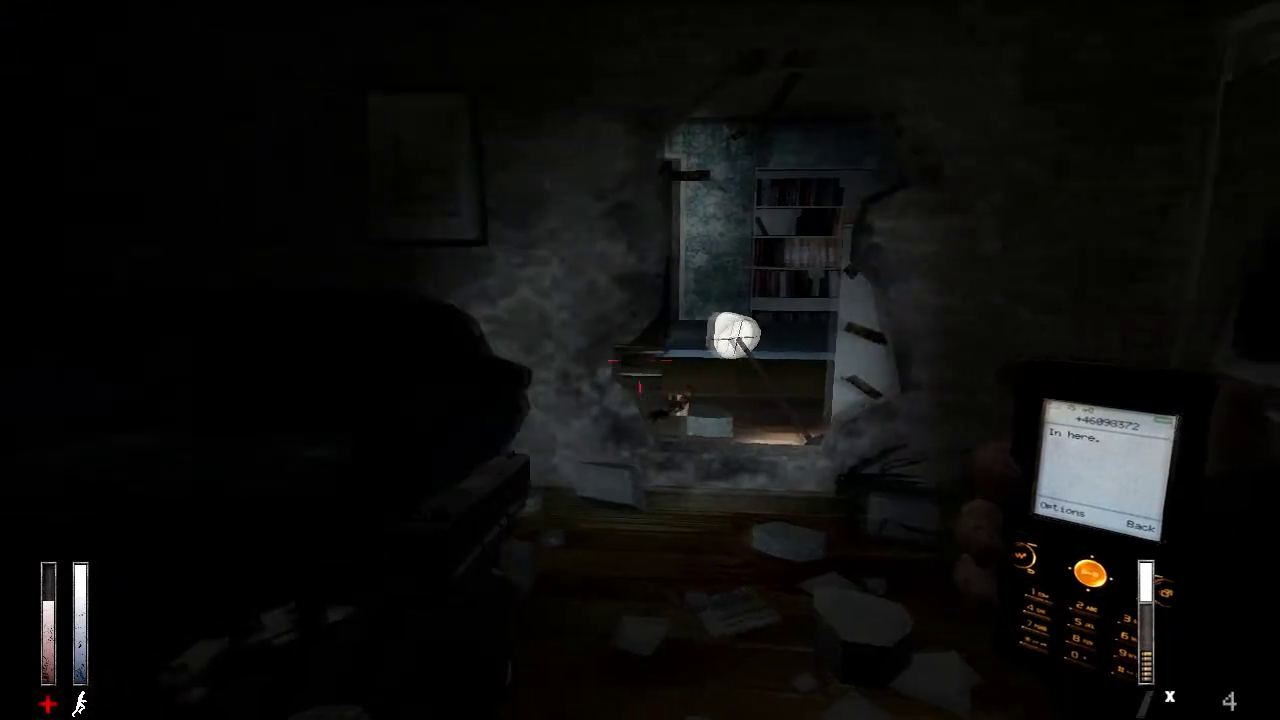
pyautogui.press('w')
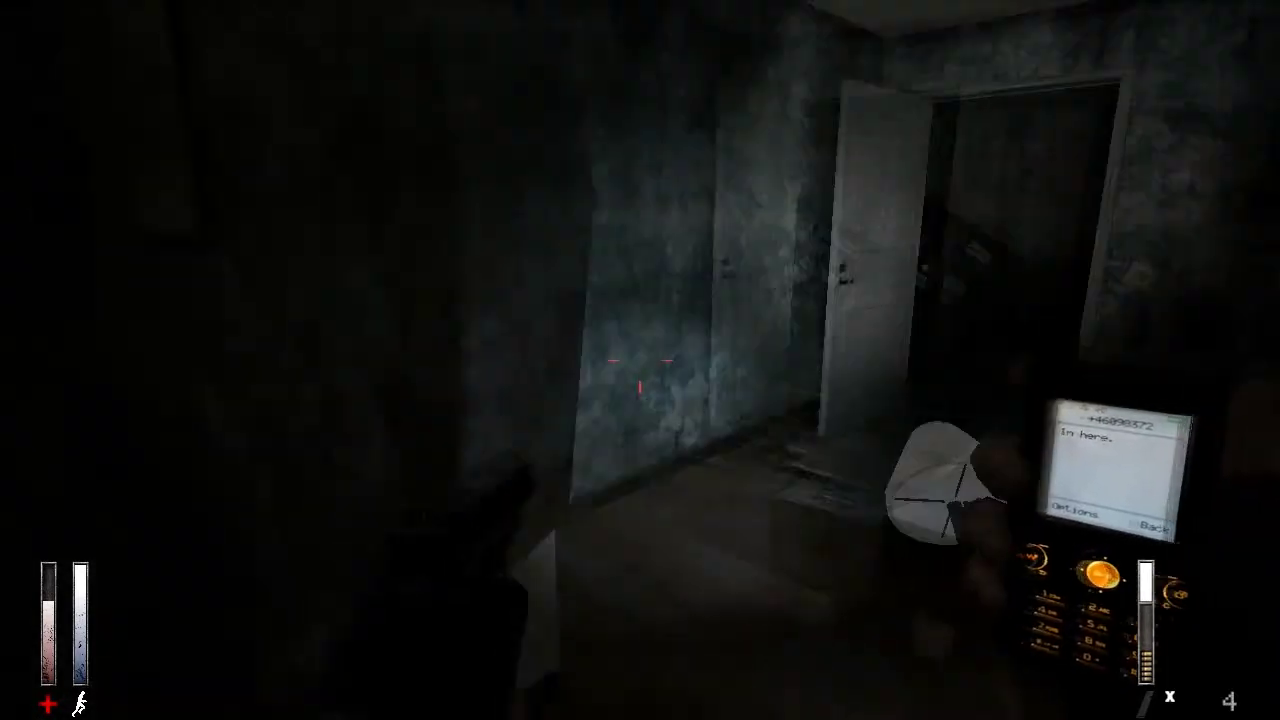
pyautogui.press('w')
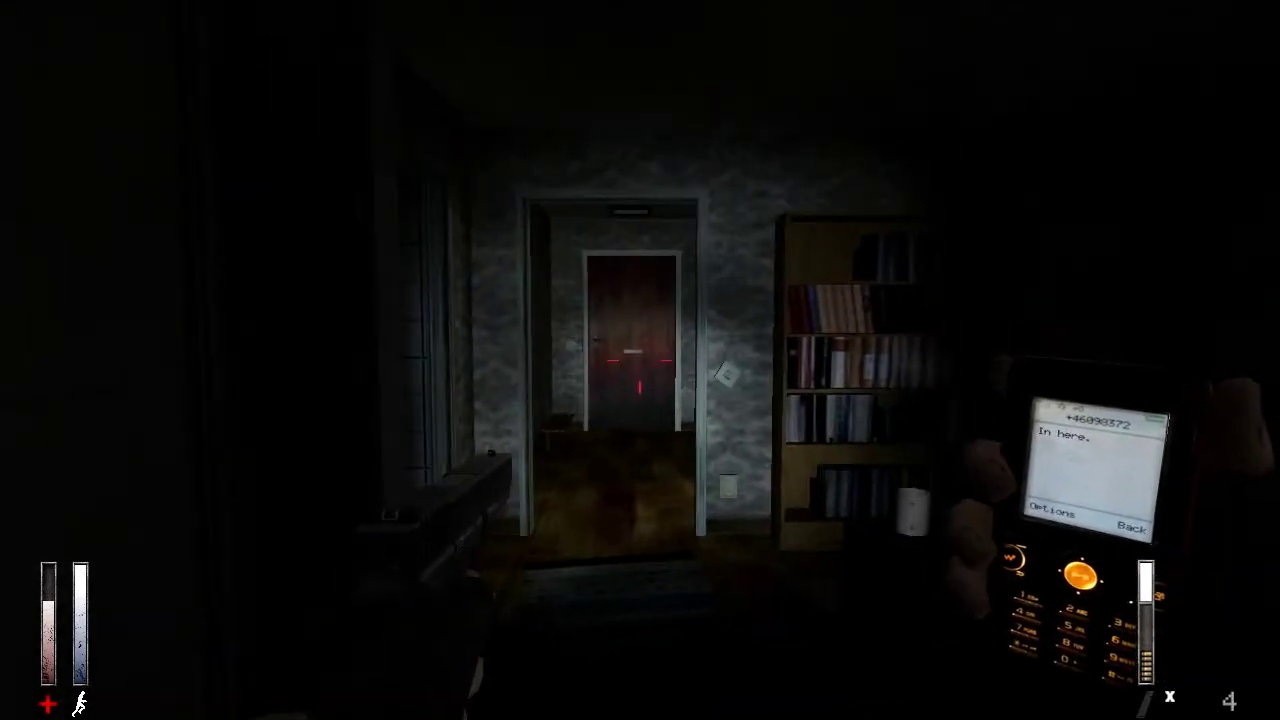
pyautogui.press('w')
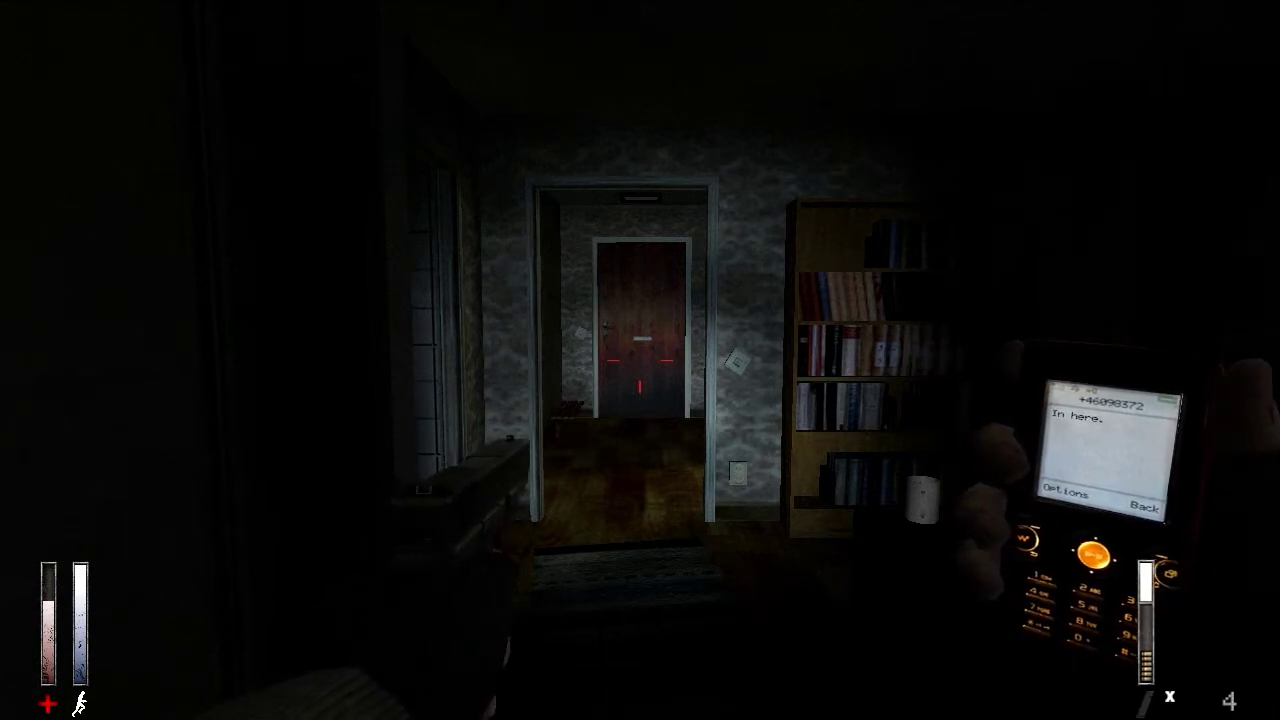
pyautogui.press('1')
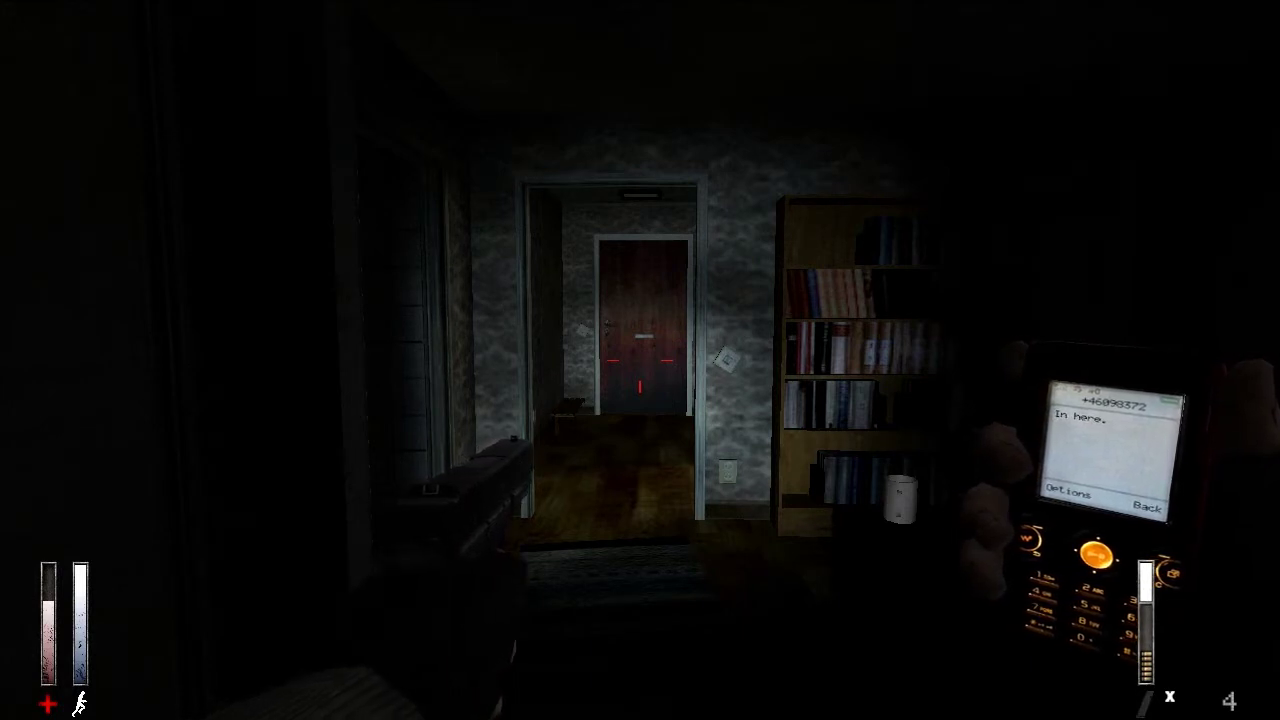
pyautogui.press('w')
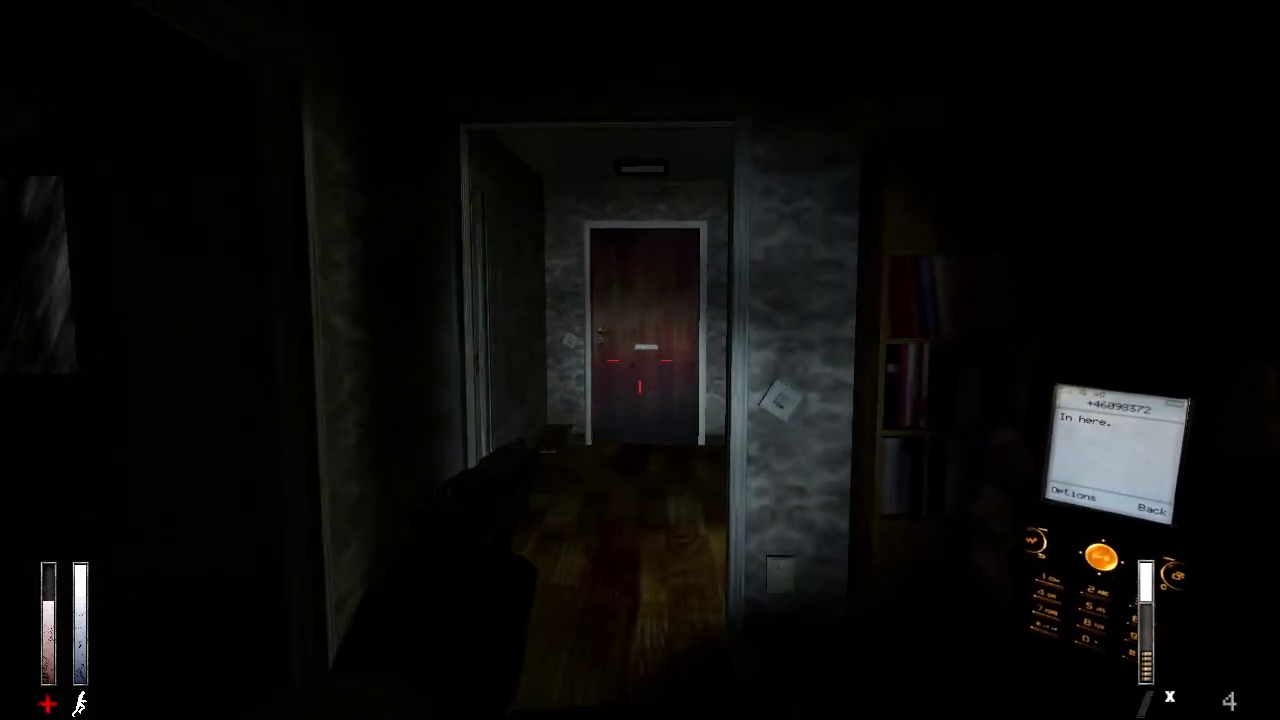
pyautogui.press('w')
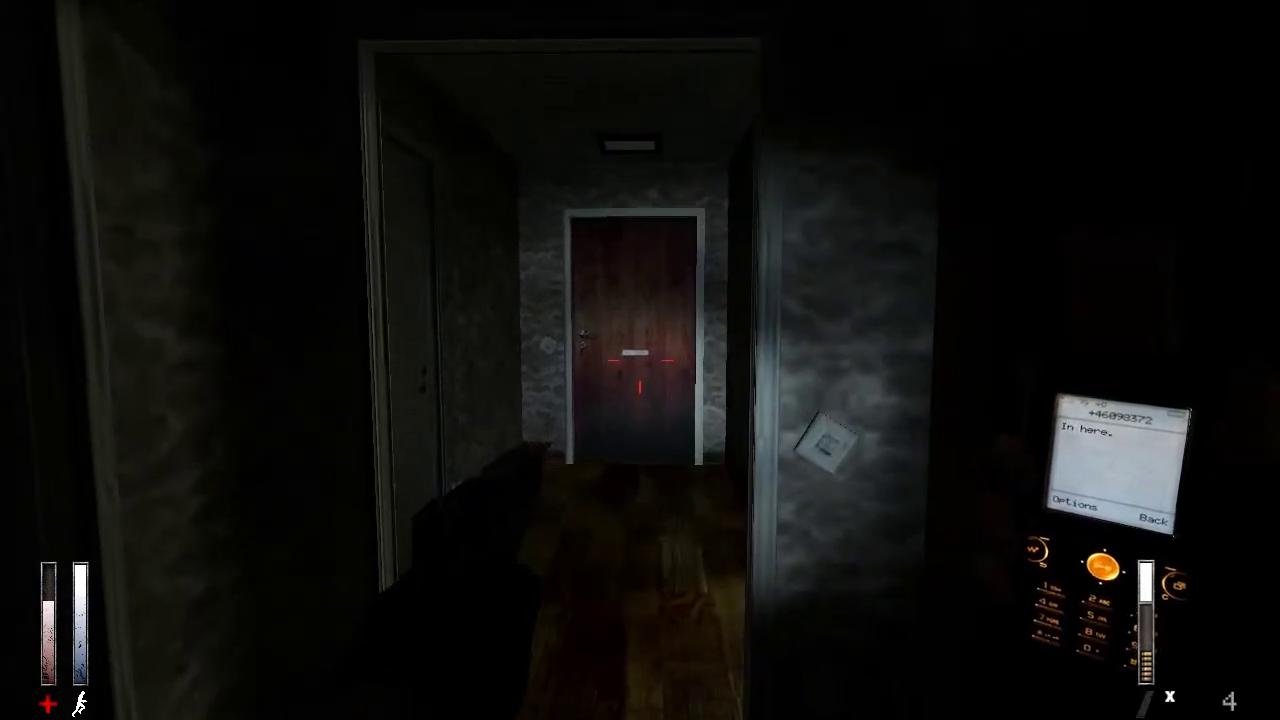
pyautogui.press('s')
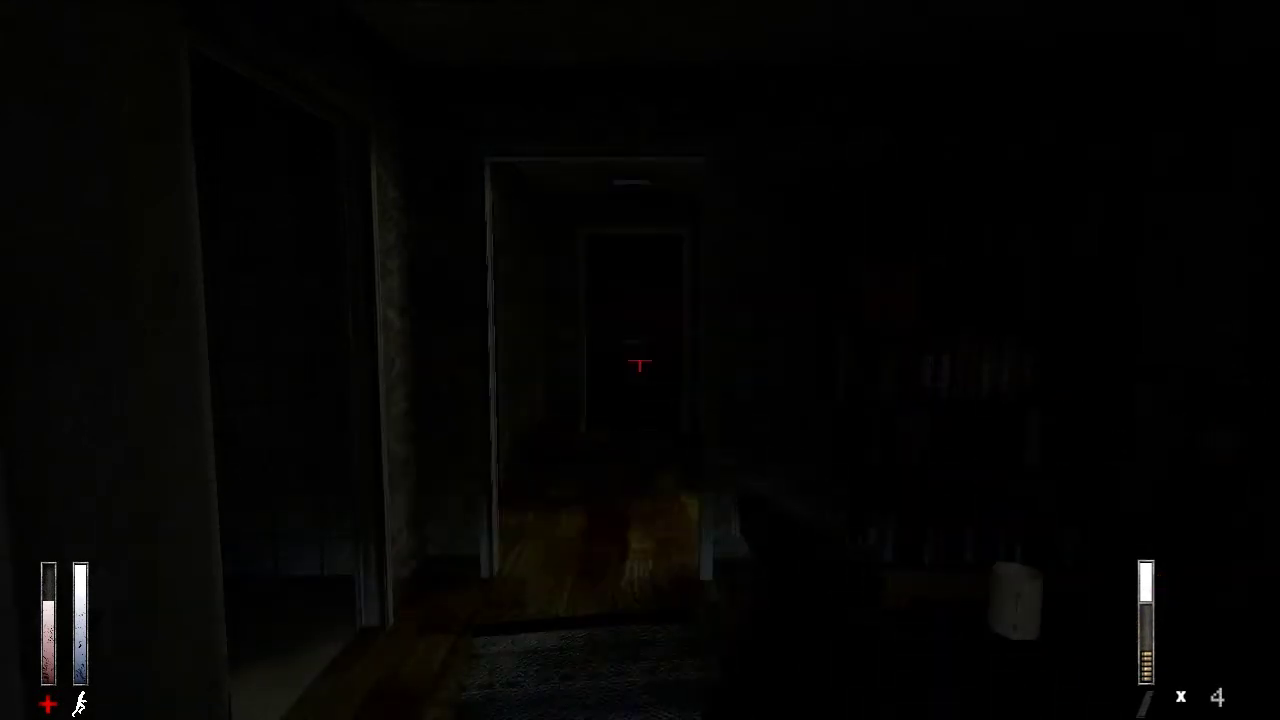
# - Walk through the doorway and down the hallway toward the far door
pyautogui.press('w')
pyautogui.press('w')
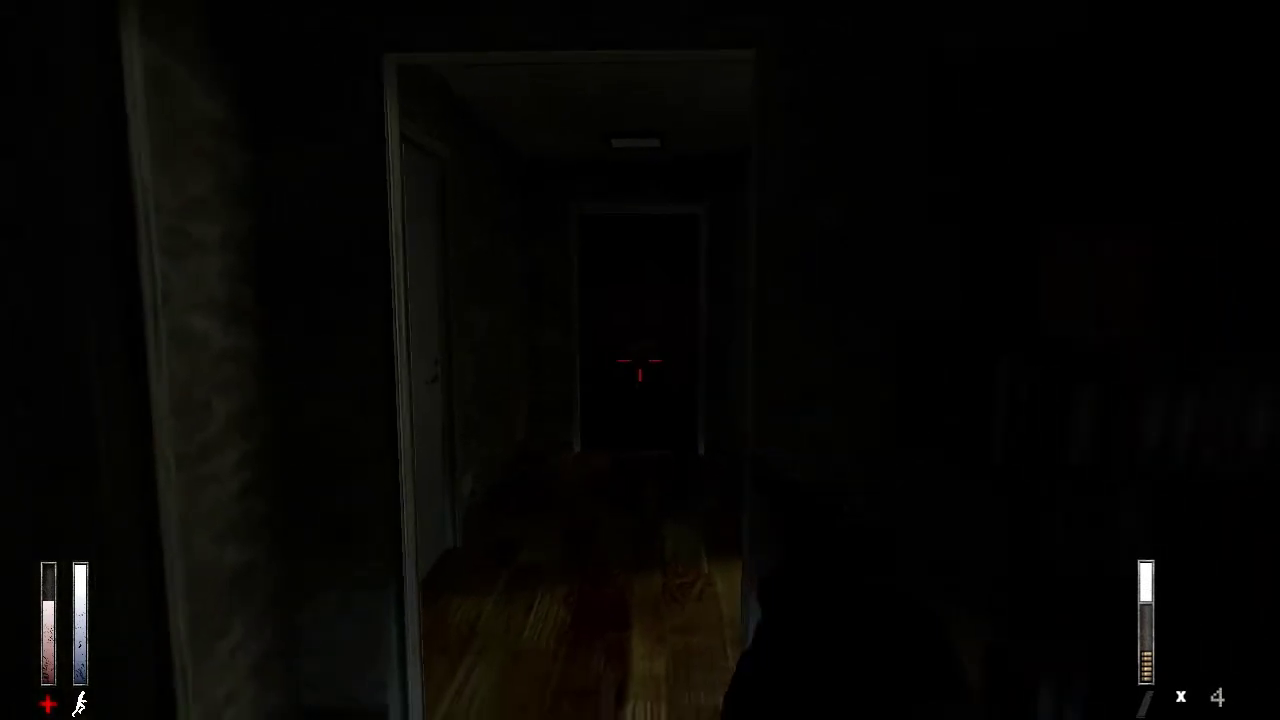
pyautogui.press('w')
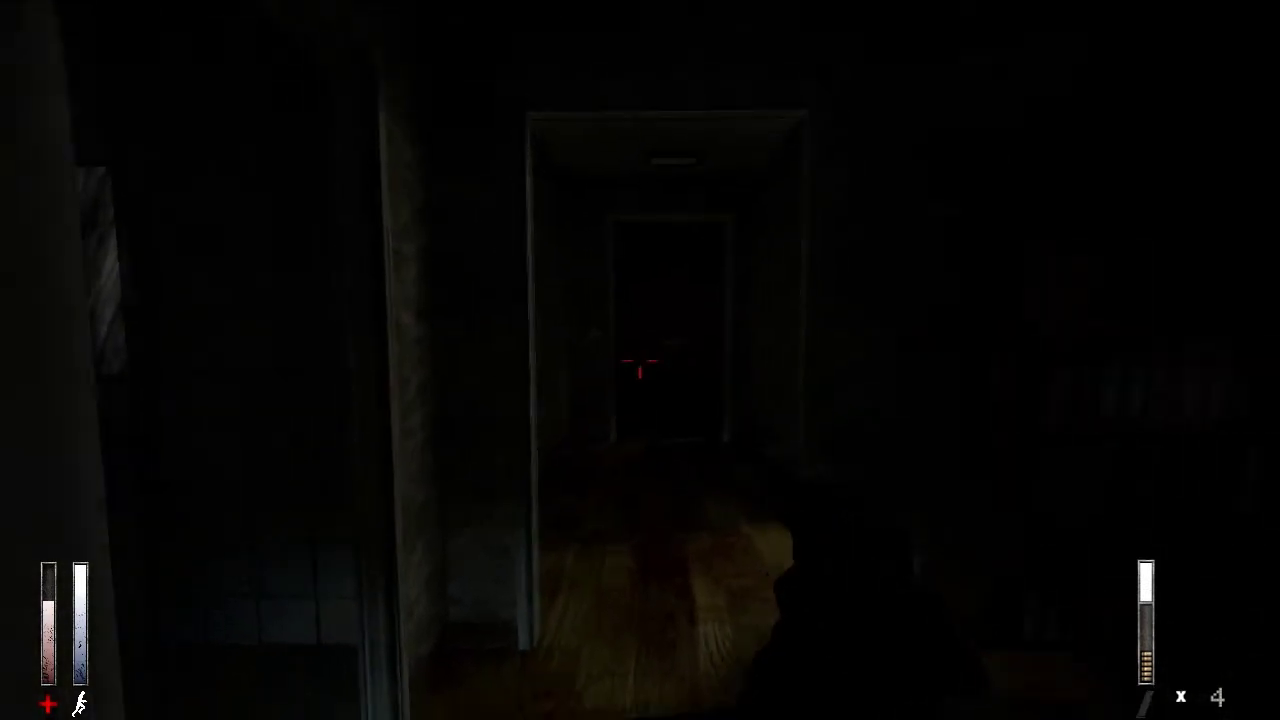
pyautogui.press('w')
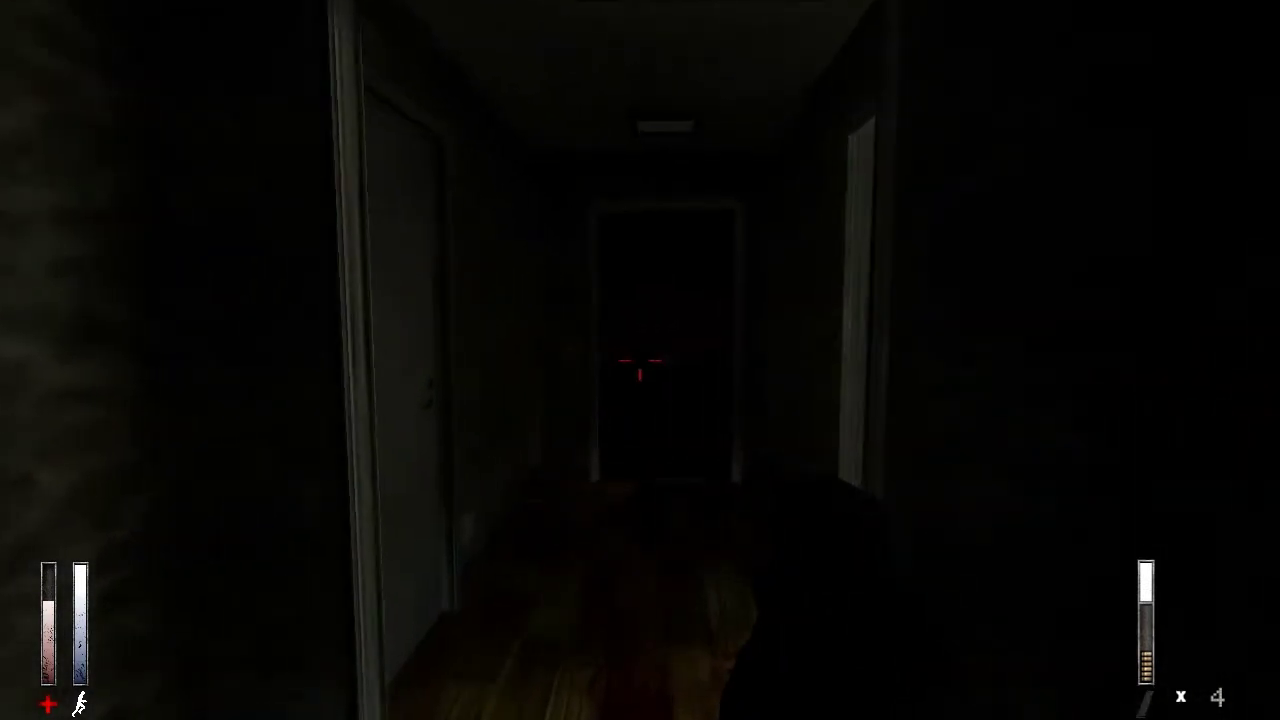
pyautogui.press('w')
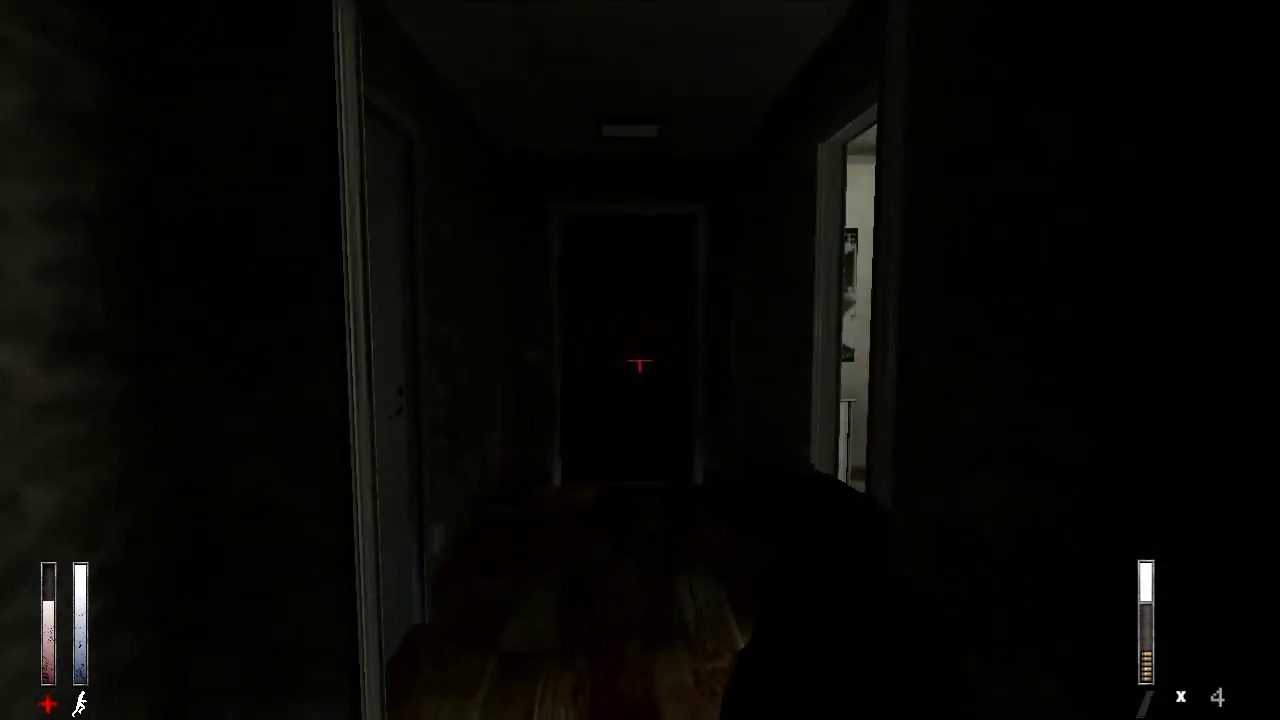
pyautogui.press('w')
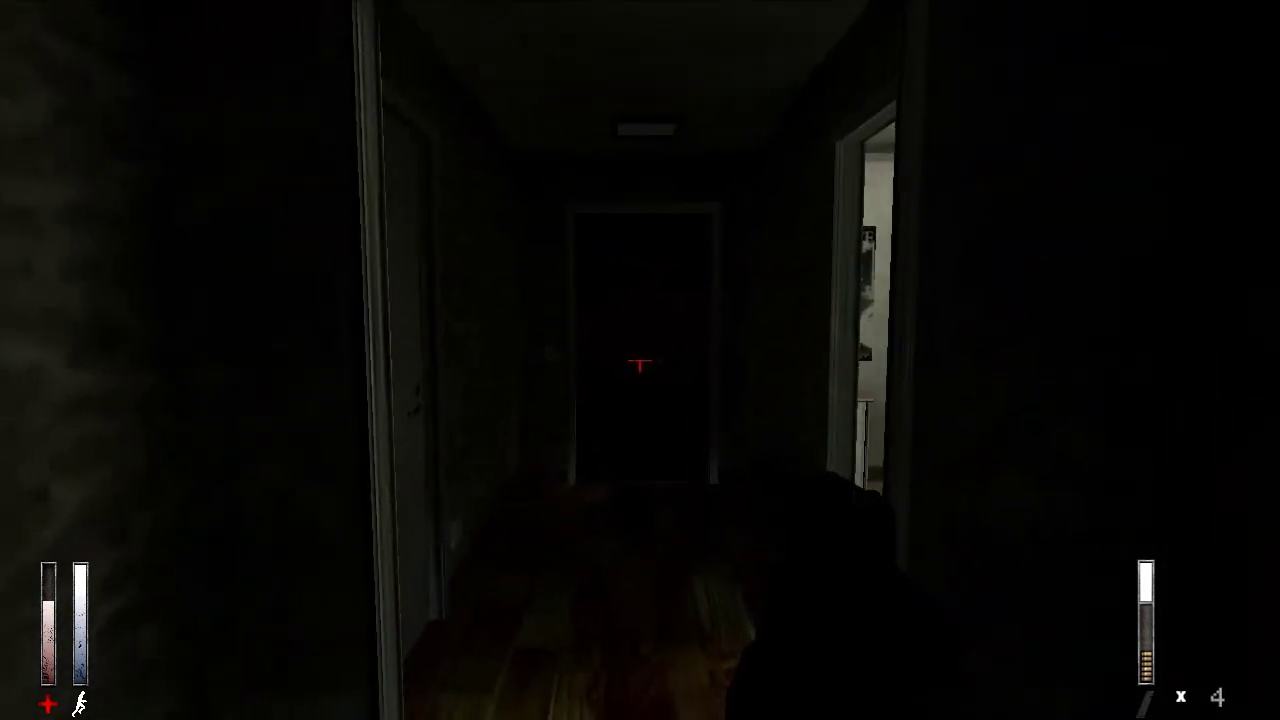
pyautogui.press('w')
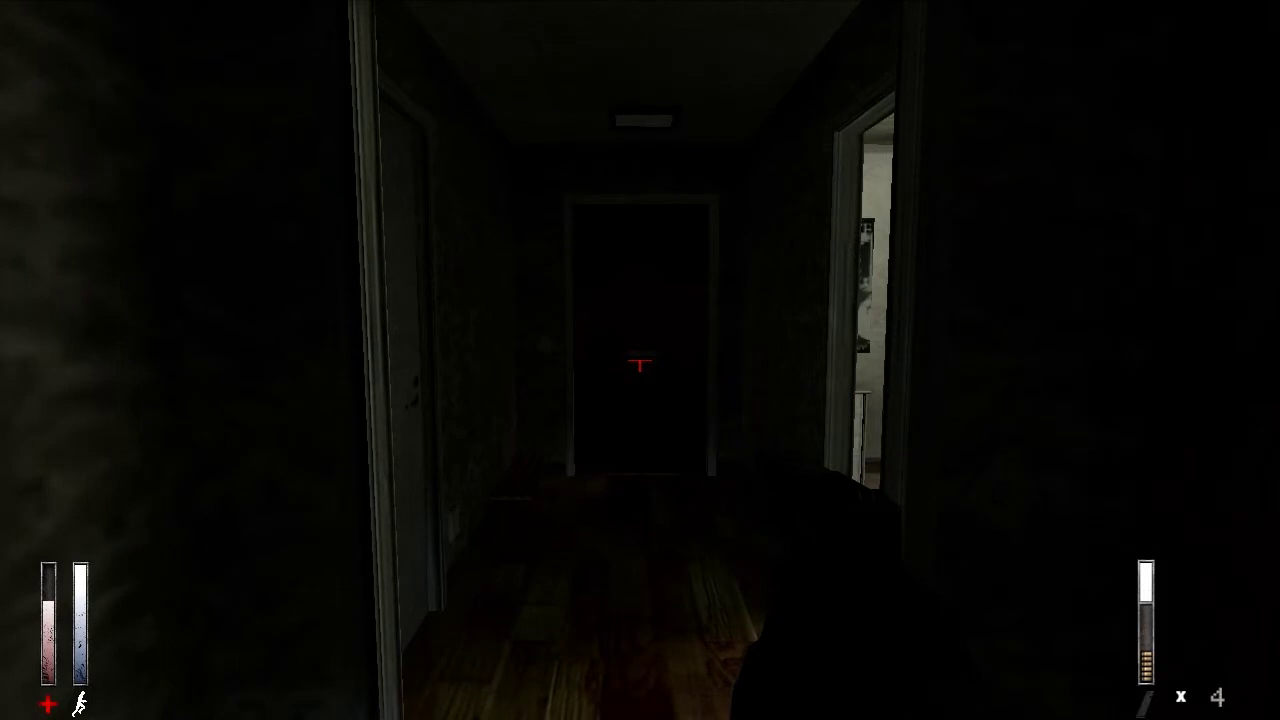
# - Shoot the creature three times, walk past its body to the doorway, and reload the pistol
pyautogui.click(640, 365)
pyautogui.click(640, 365)
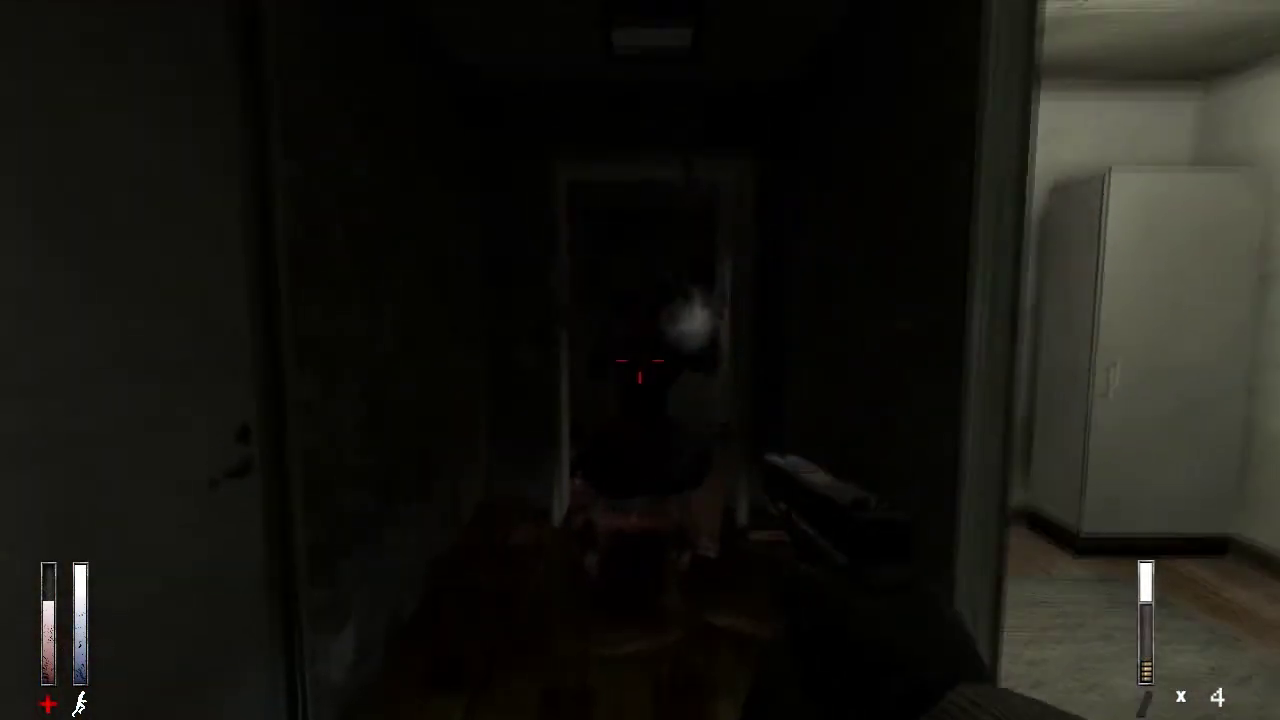
pyautogui.click(640, 365)
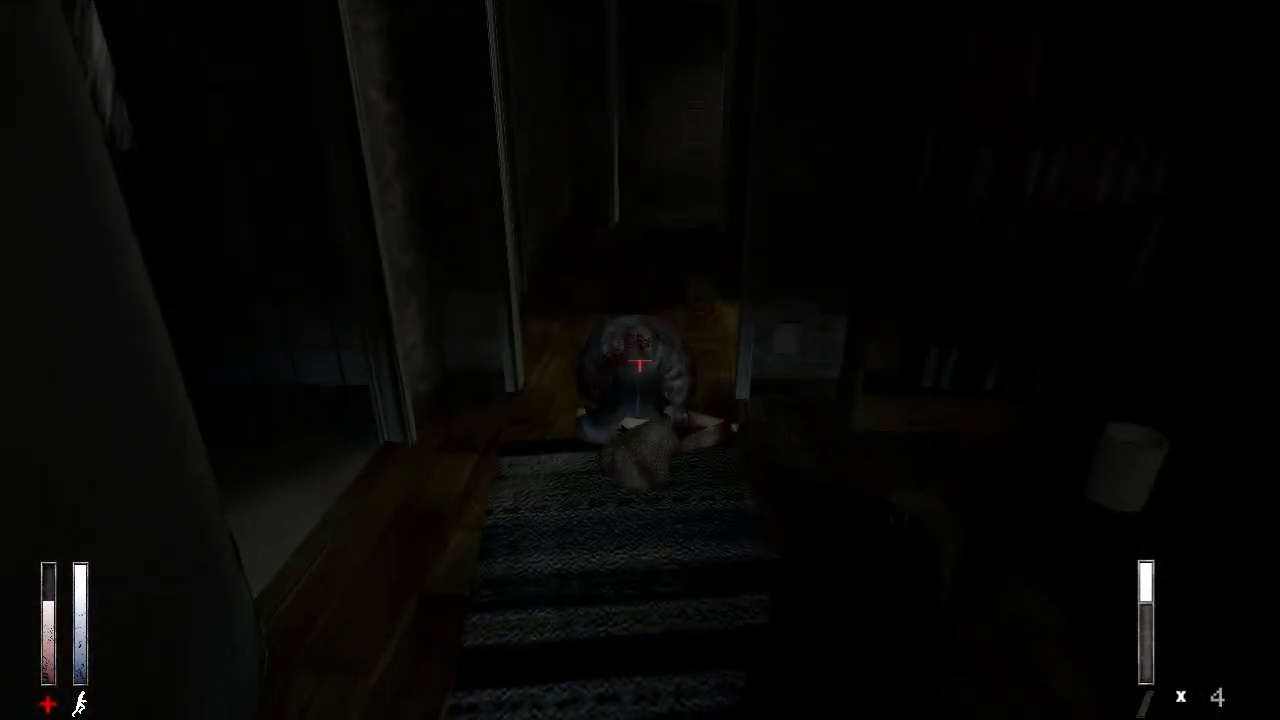
pyautogui.press('w')
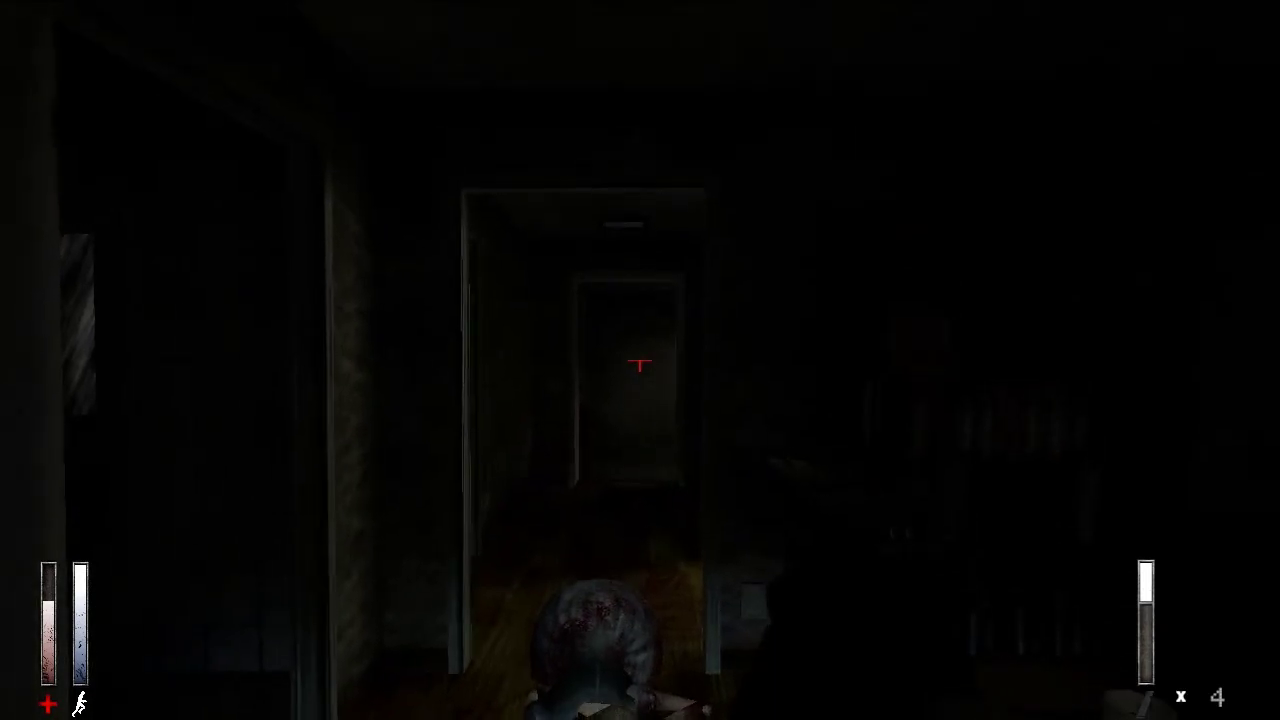
pyautogui.press('w')
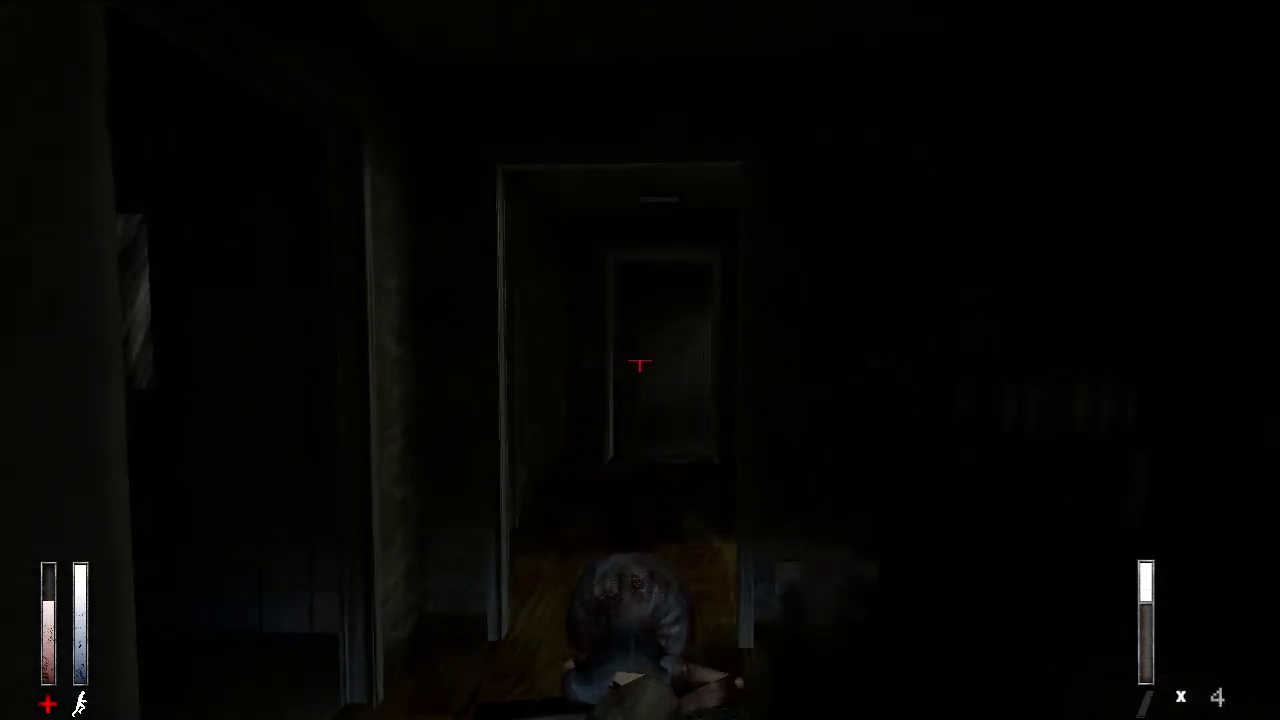
pyautogui.press('r')
# - Walk down the dark corridor to the doorway and bring out the phone for light
pyautogui.press('w')
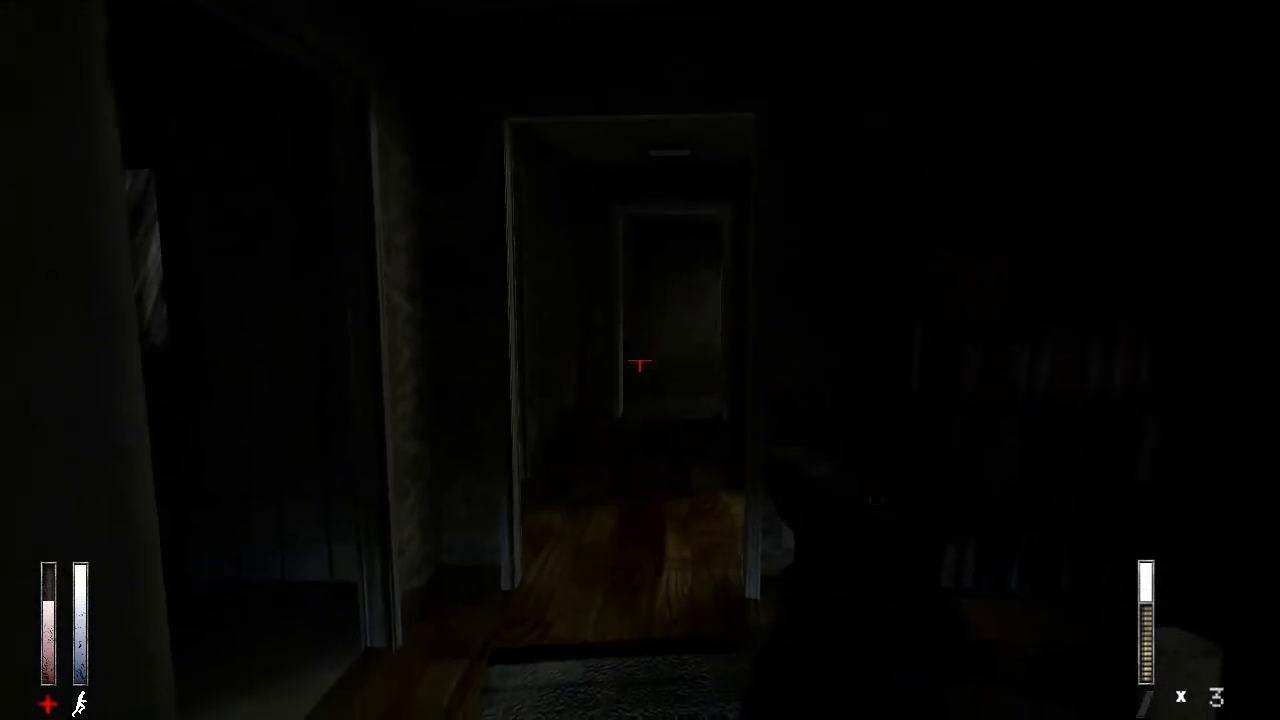
pyautogui.press('w')
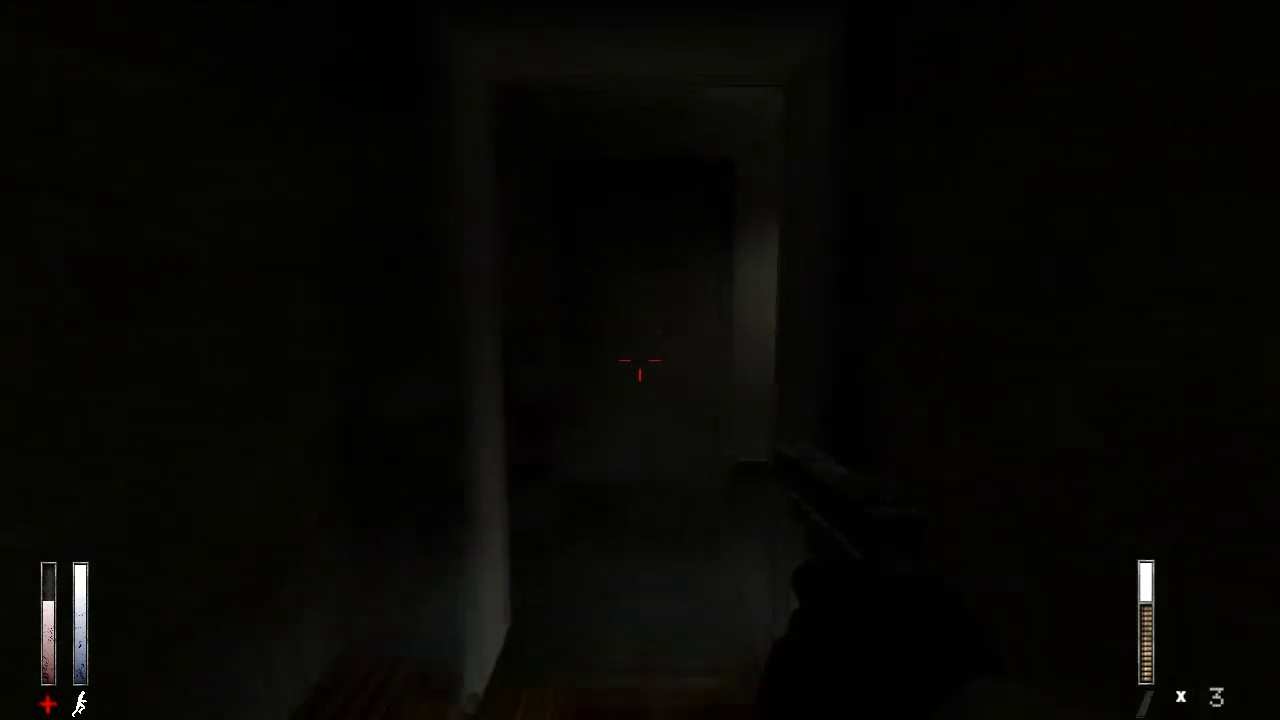
pyautogui.press('w')
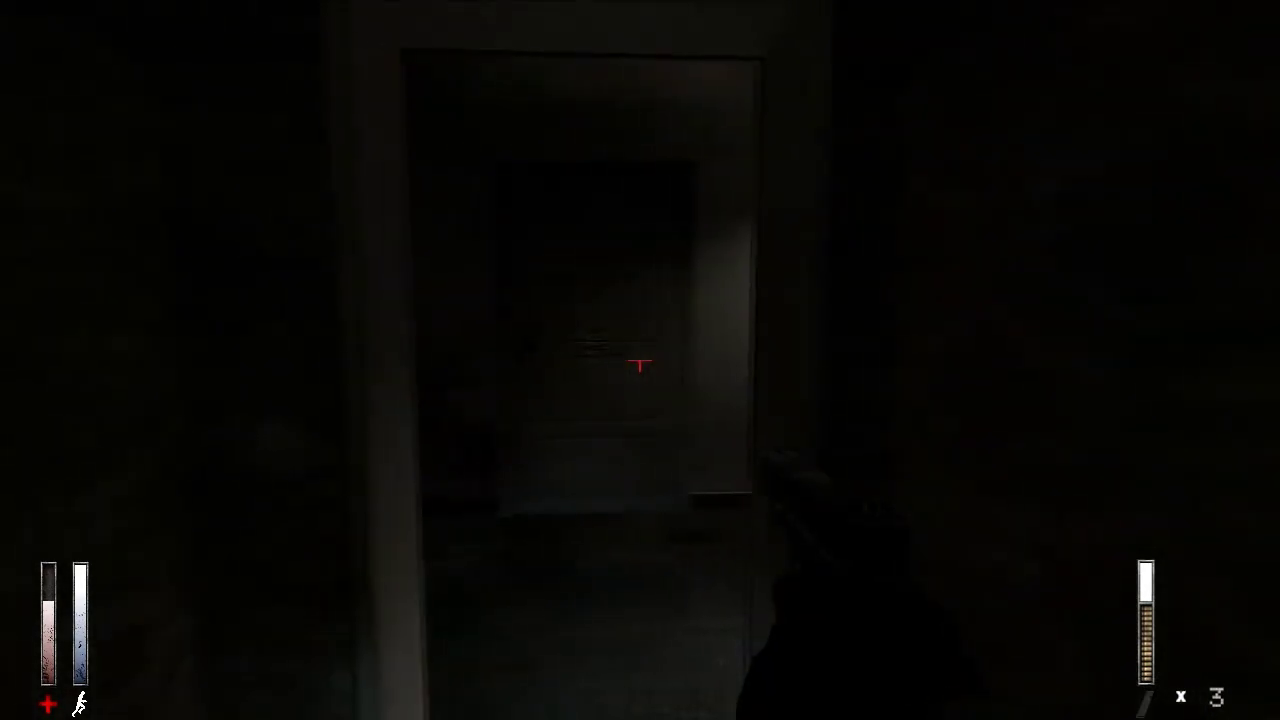
pyautogui.press('w')
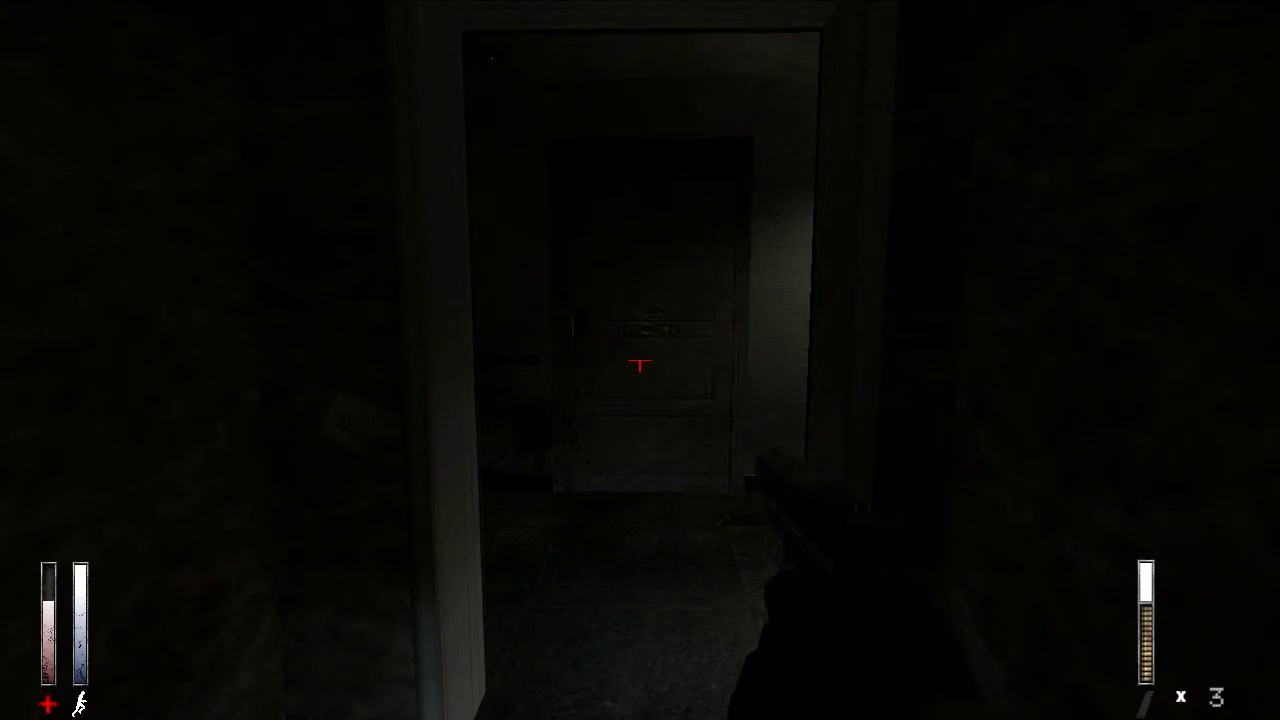
pyautogui.press('f')
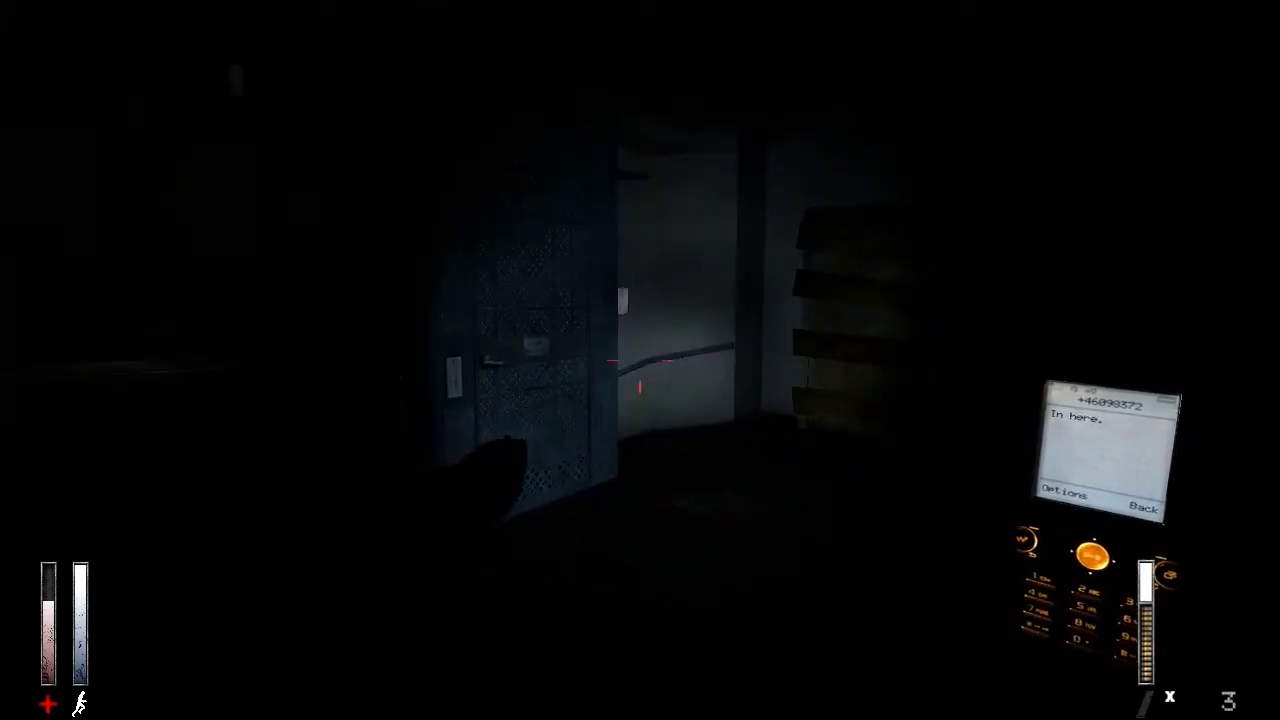
# - Approach the mesh door, step back, and head toward the staircase
pyautogui.press('w')
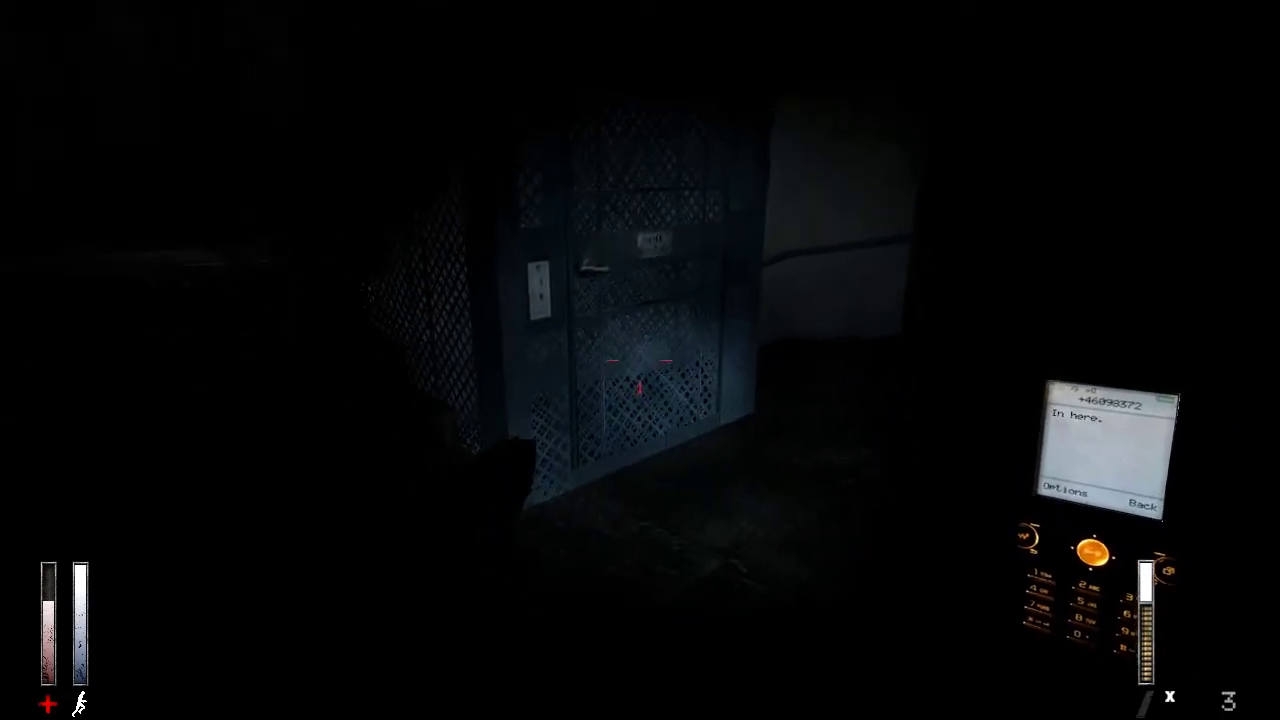
pyautogui.press('s')
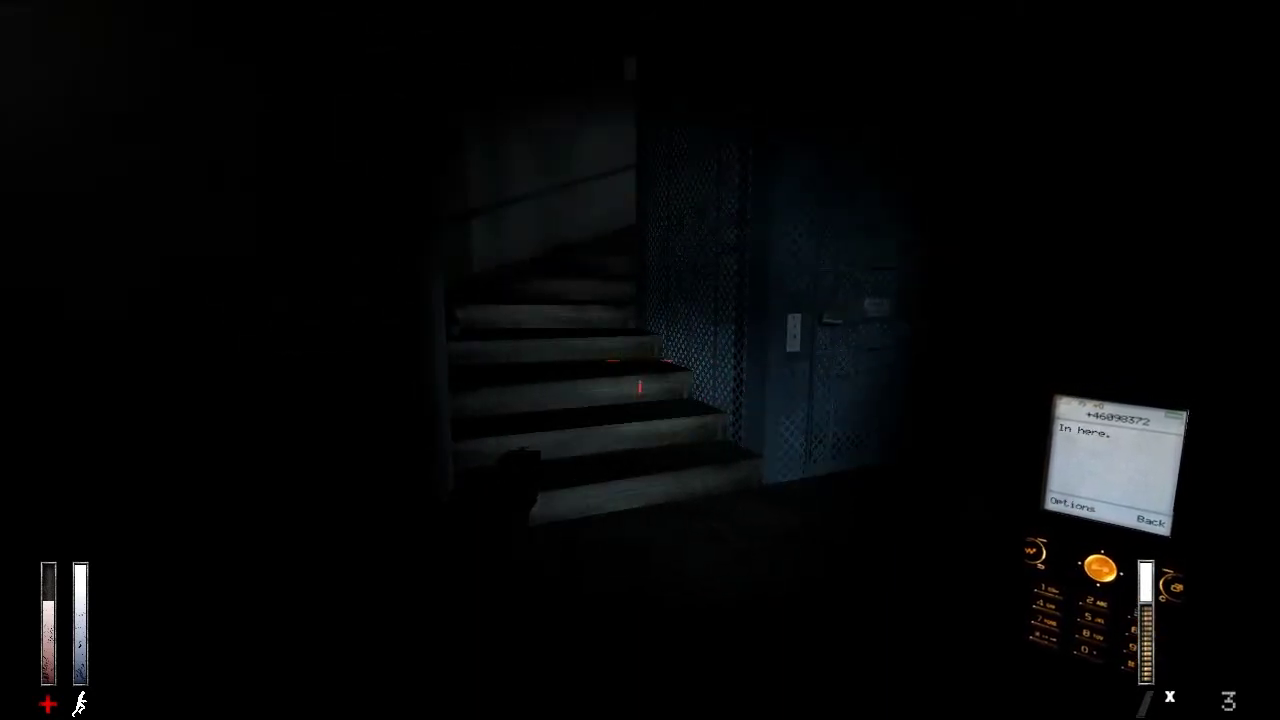
pyautogui.press('w')
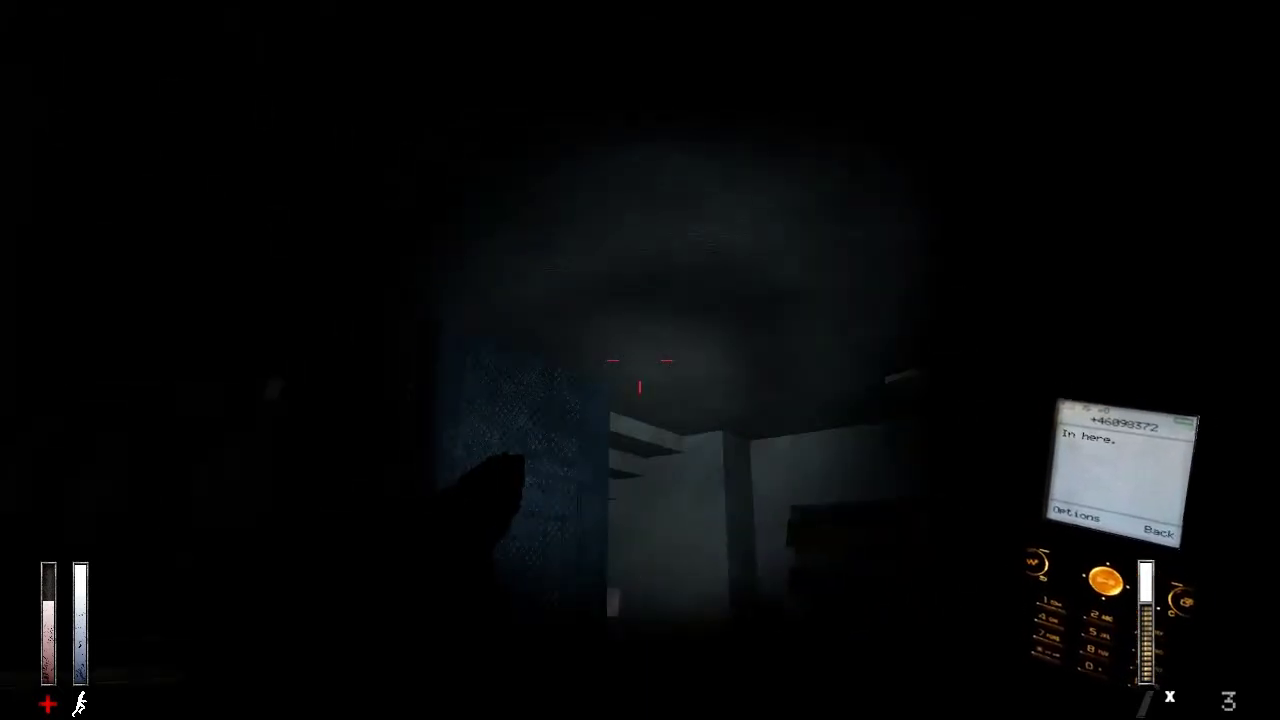
pyautogui.press('w')
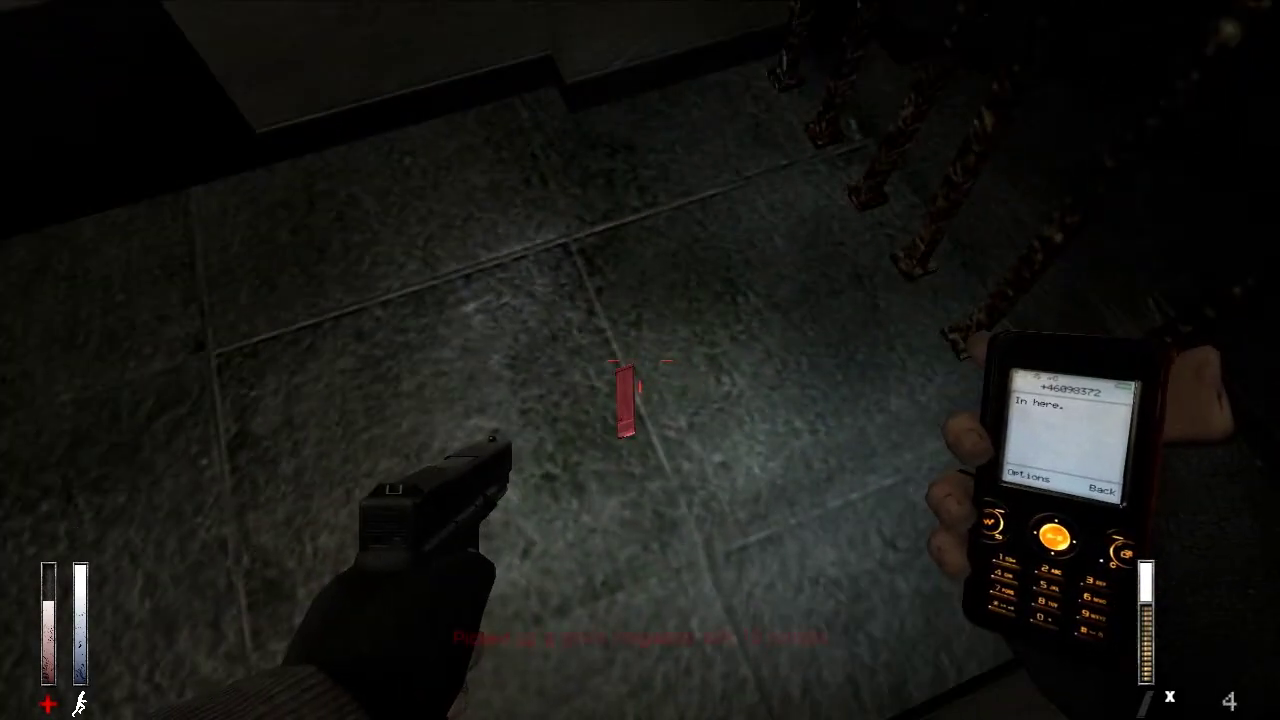
# - Pick up the Glock magazine from the floor and line up with the double door
pyautogui.press('e')
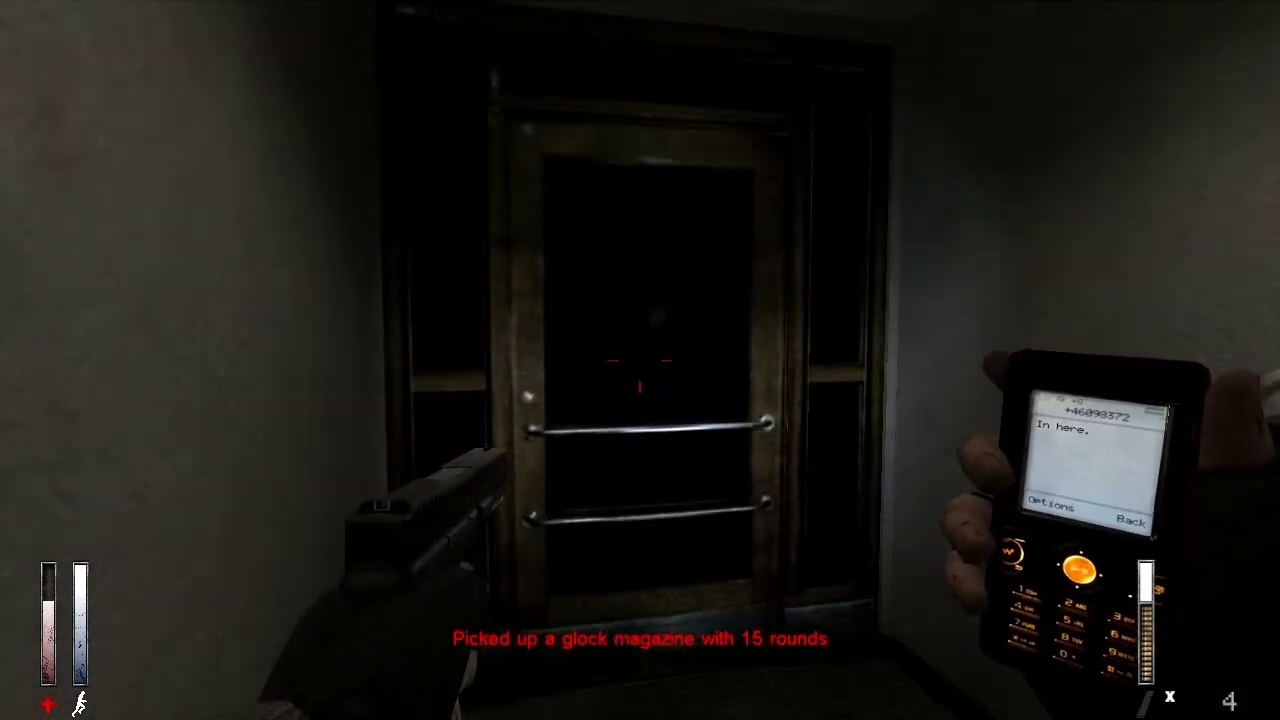
pyautogui.press('w')
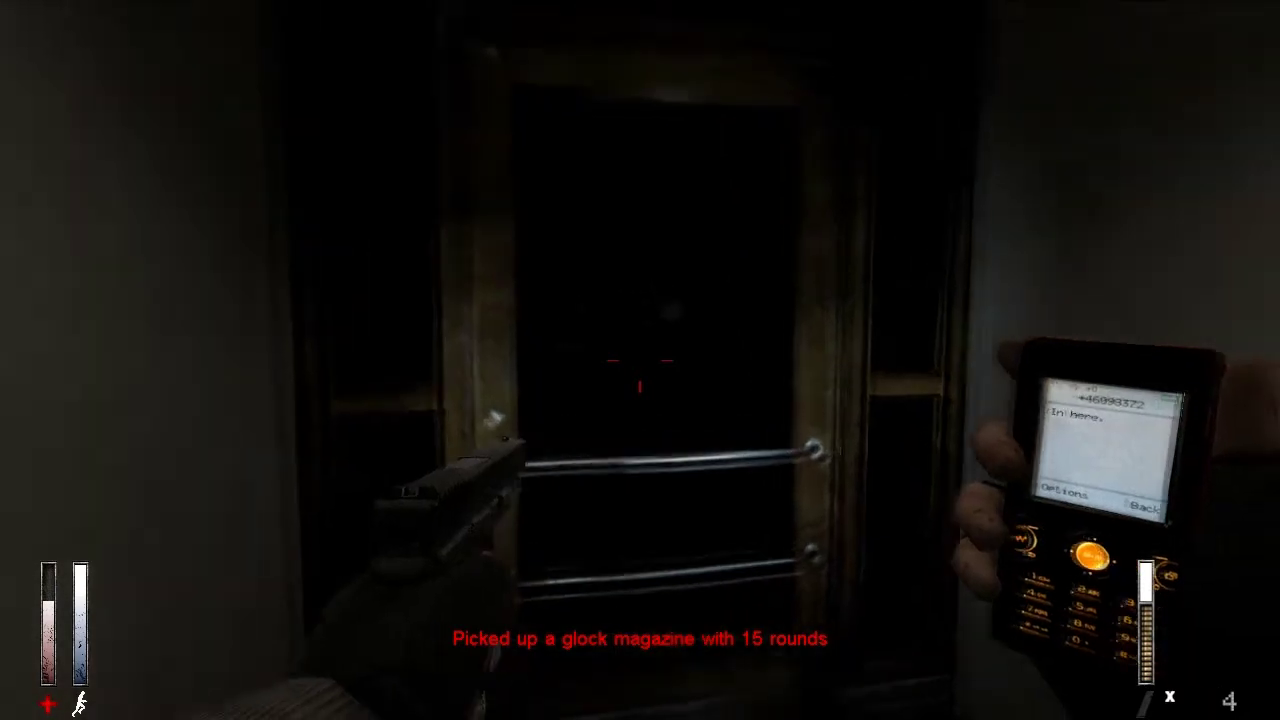
pyautogui.press('s')
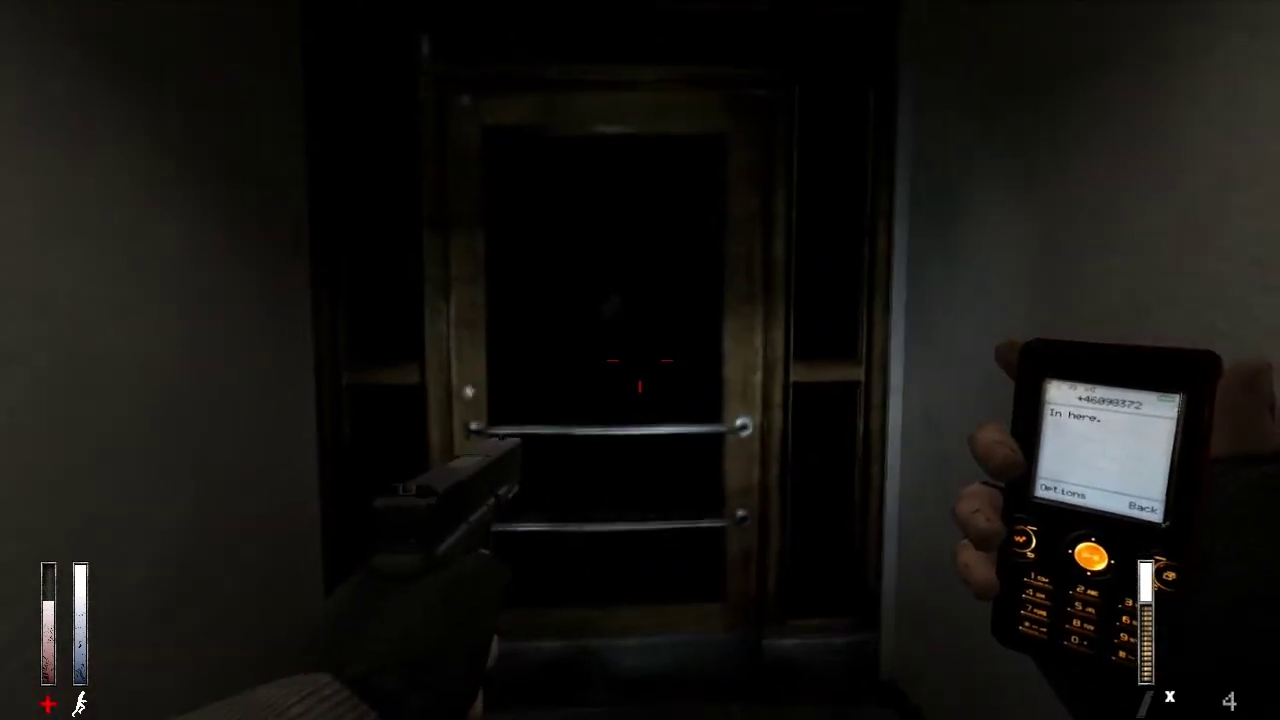
pyautogui.press('w')
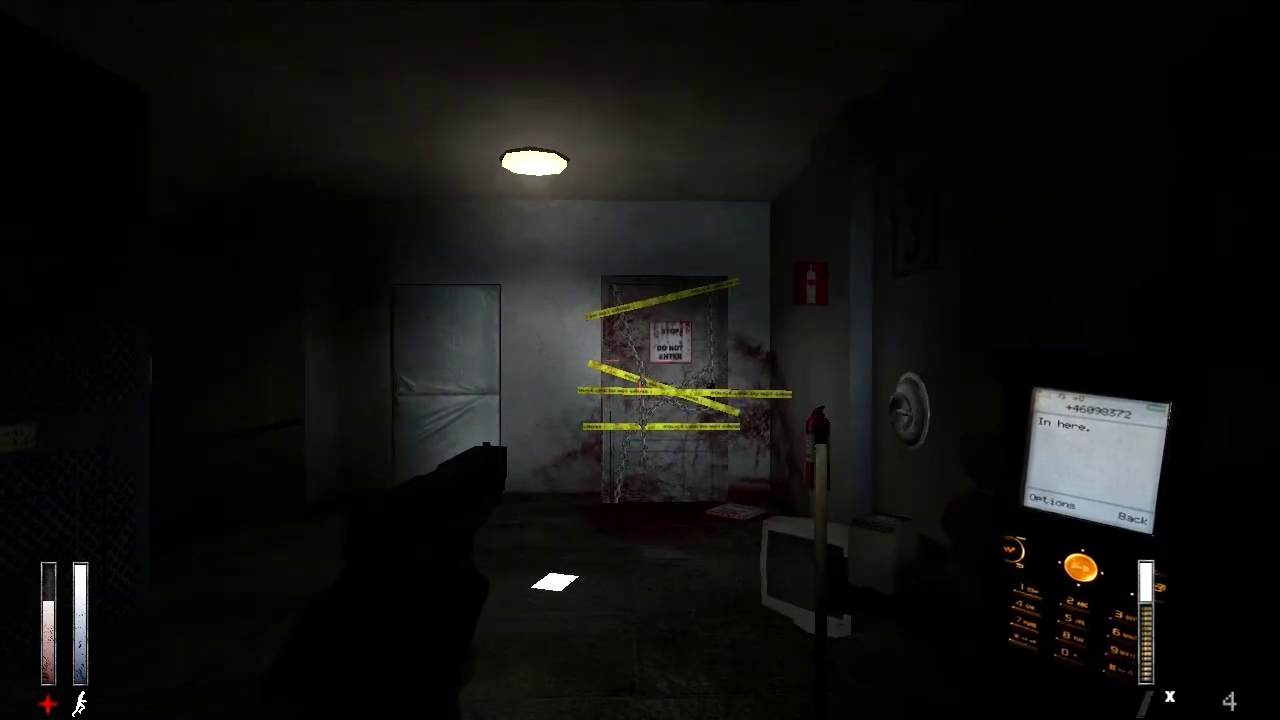
pyautogui.press('w')
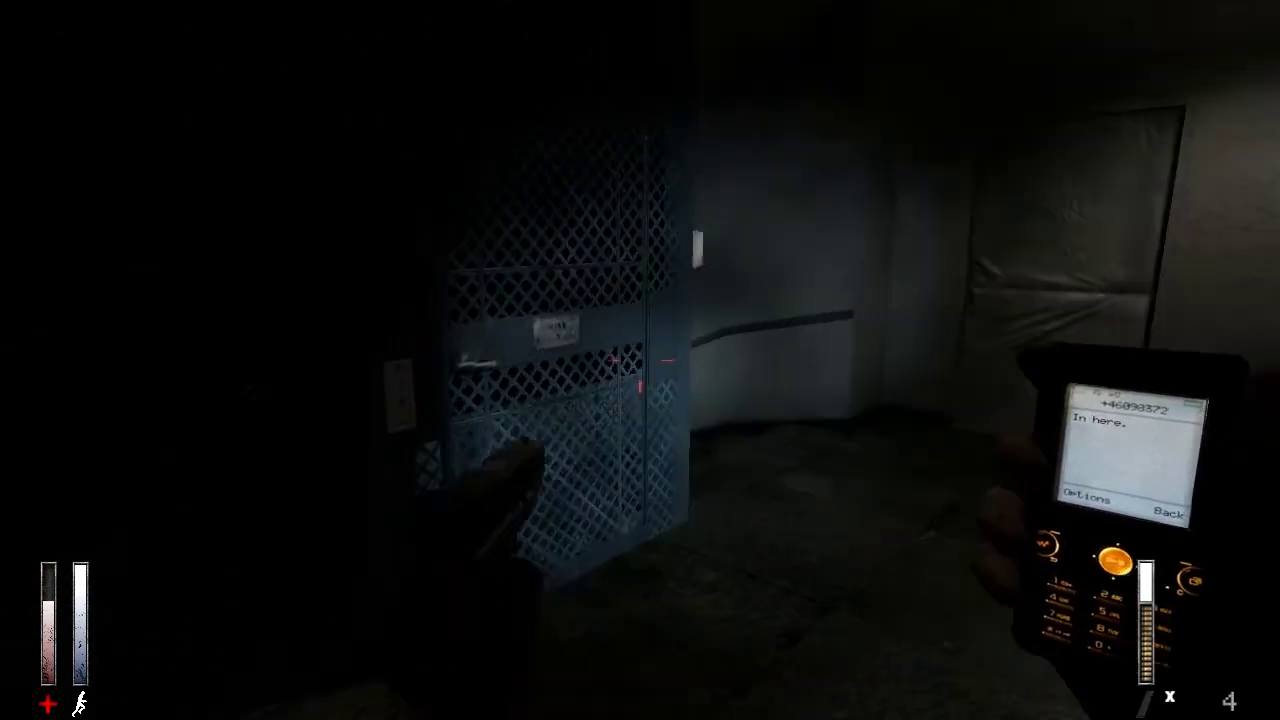
pyautogui.press('w')
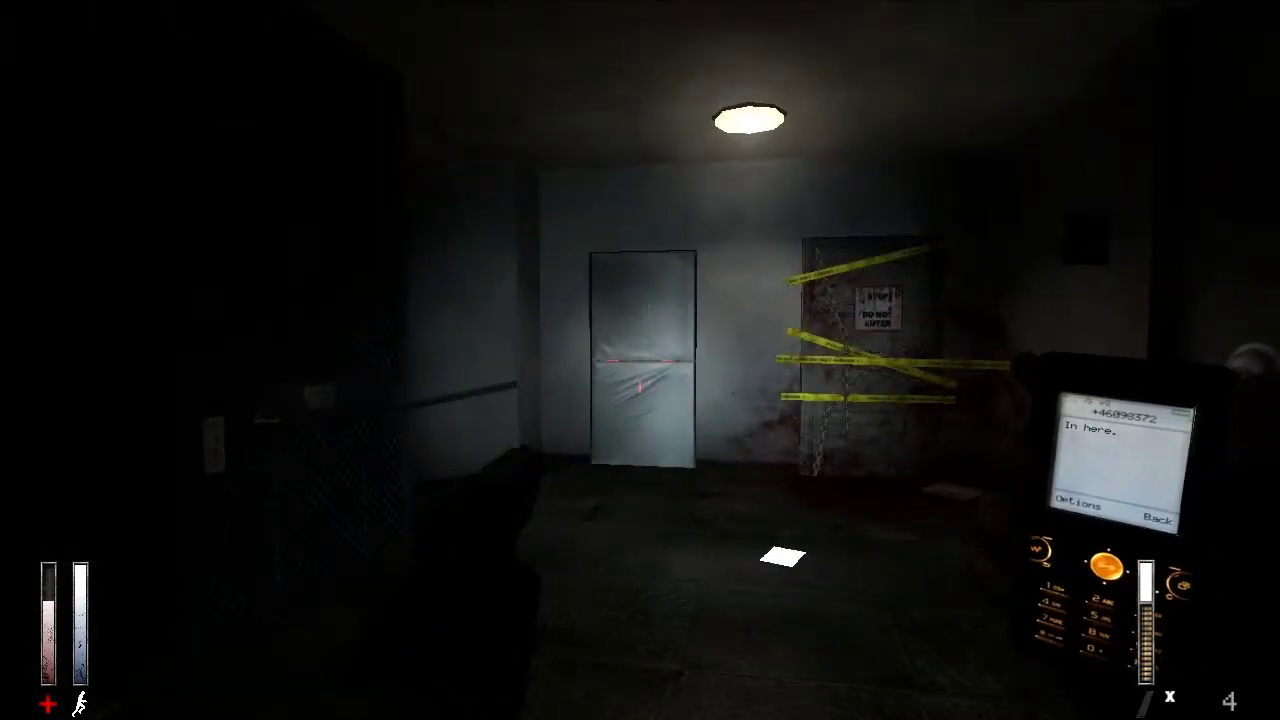
pyautogui.press('w')
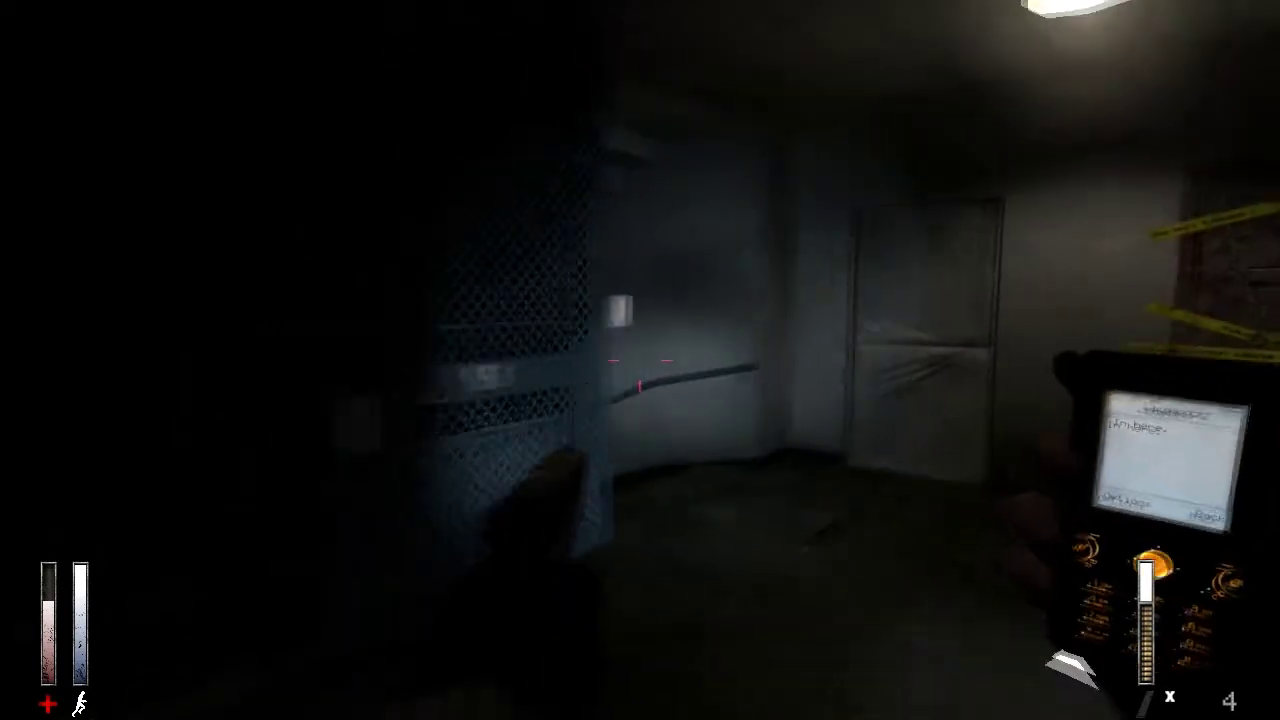
pyautogui.press('w')
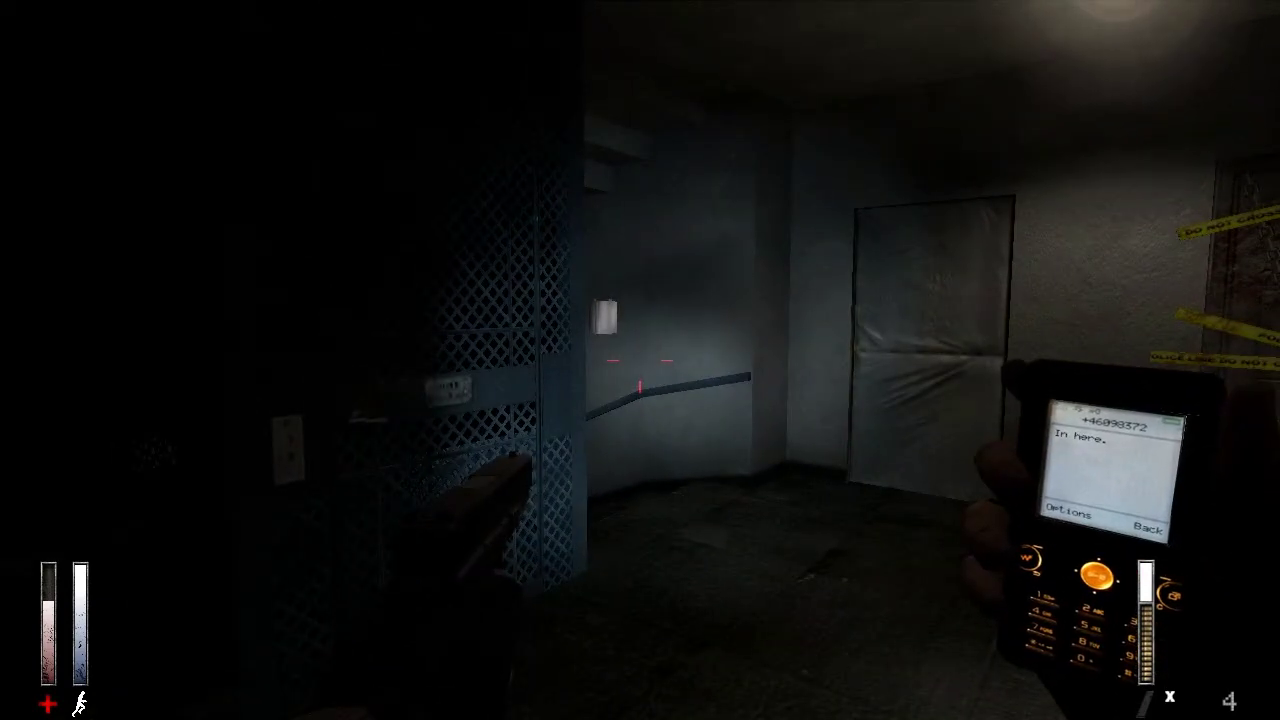
pyautogui.press('s')
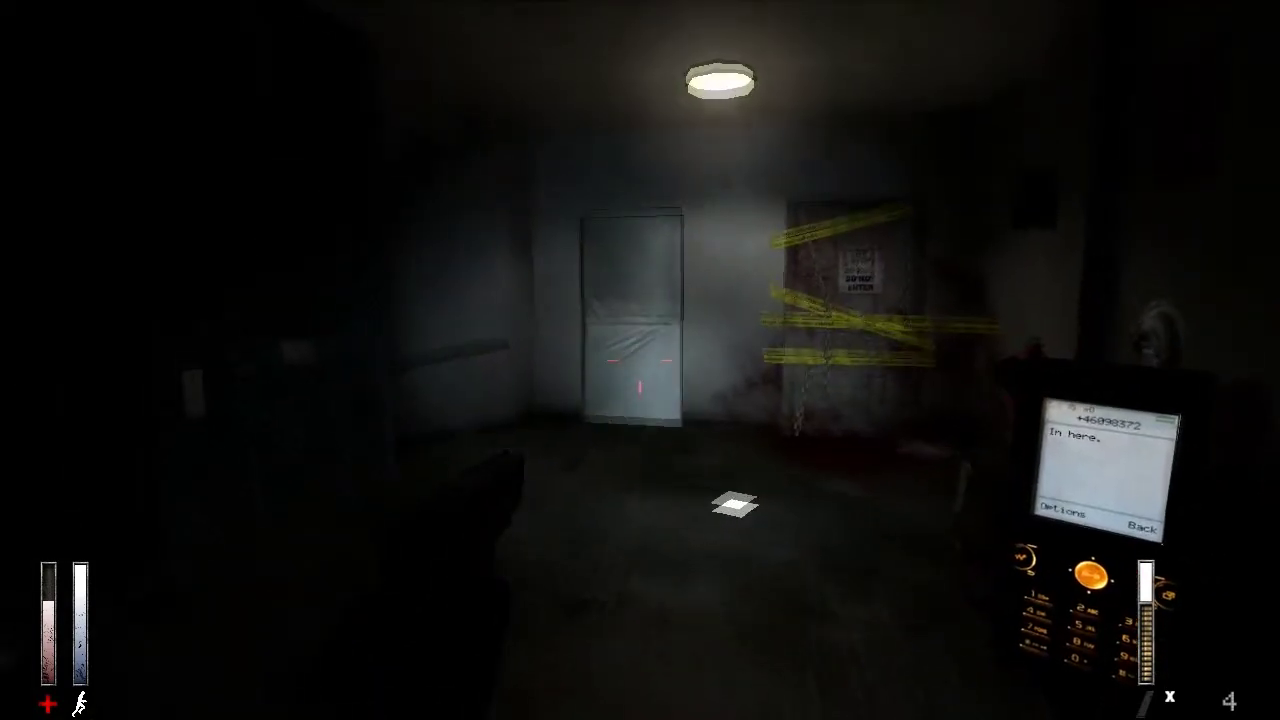
pyautogui.press('w')
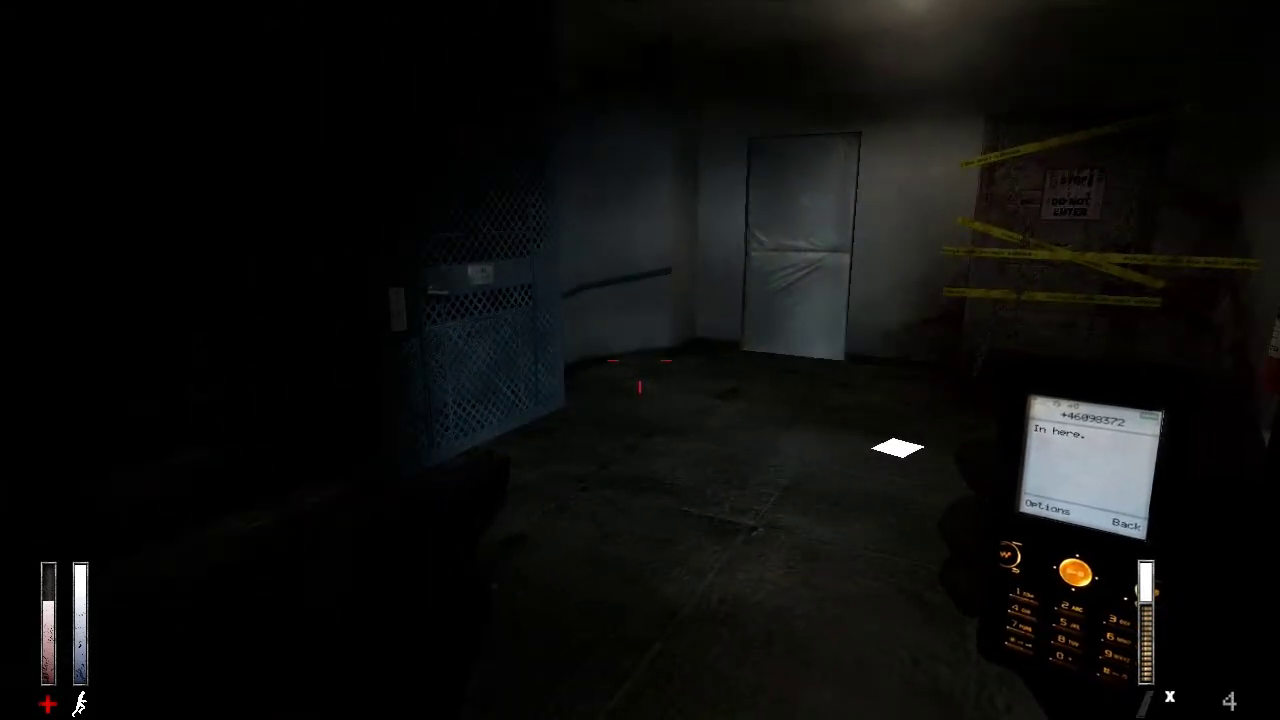
pyautogui.press('w')
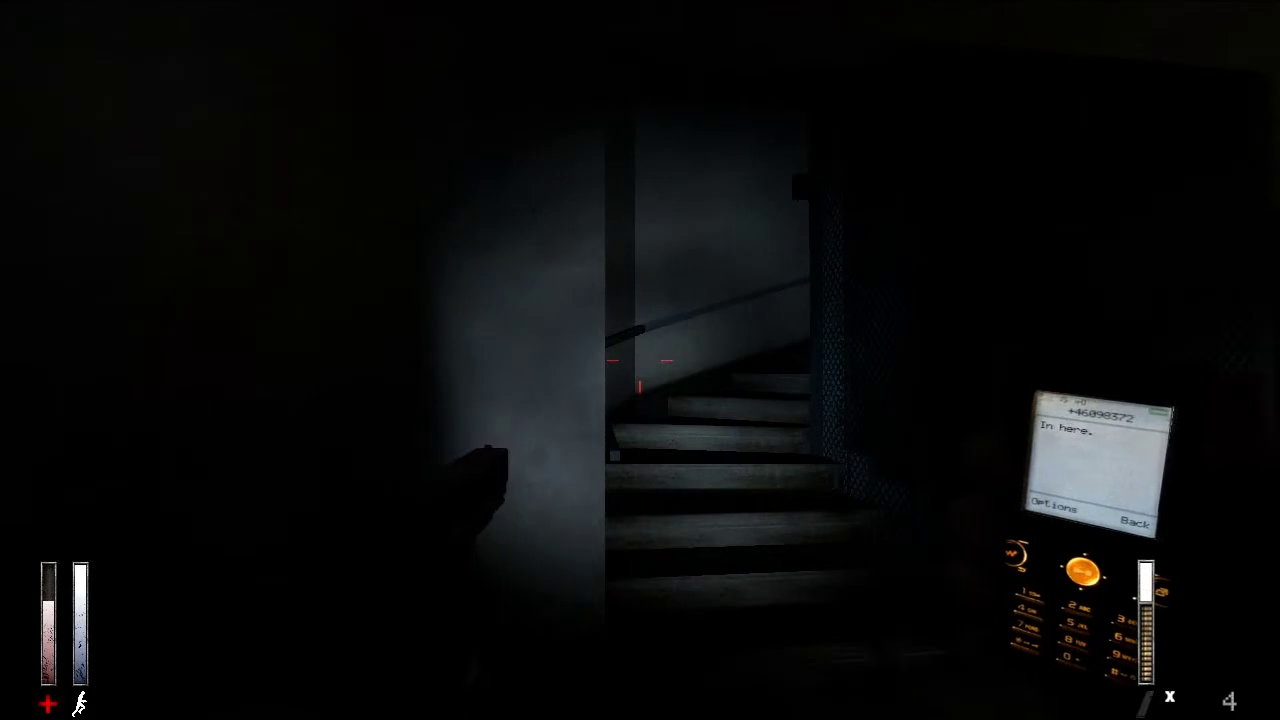
pyautogui.press('w')
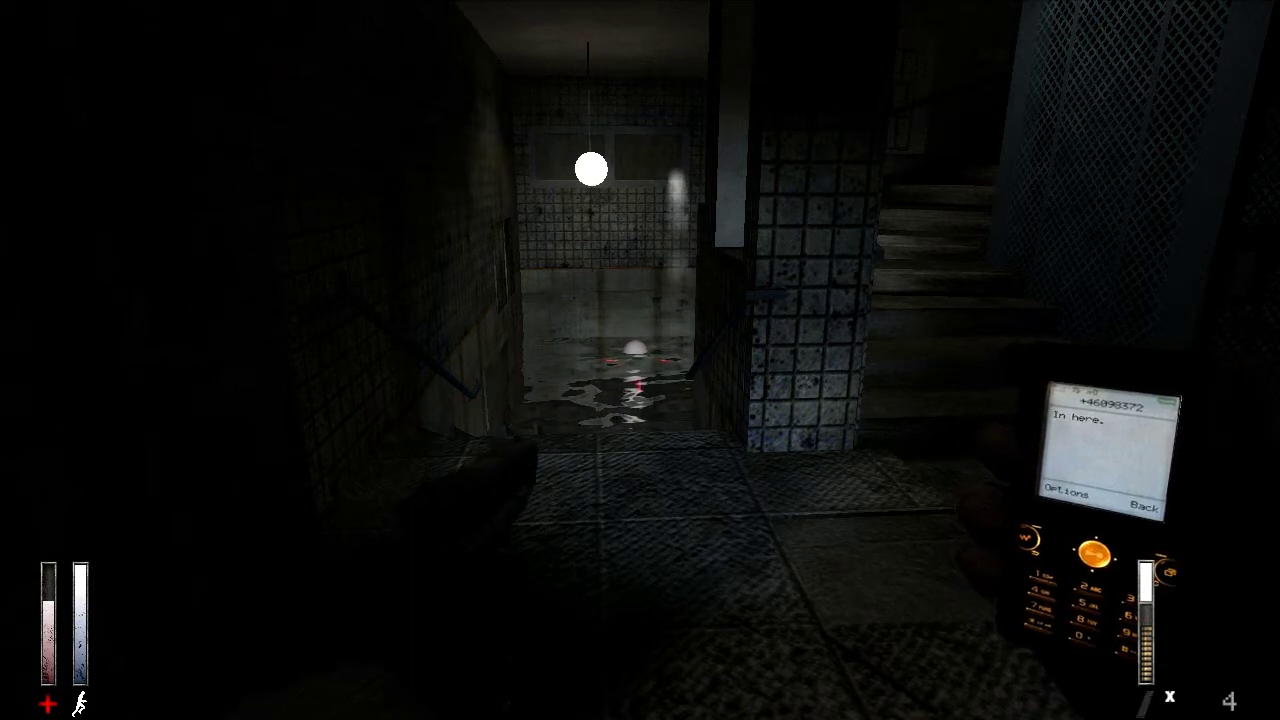
# - Walk up to the dark double door beside the pillar
pyautogui.press('w')
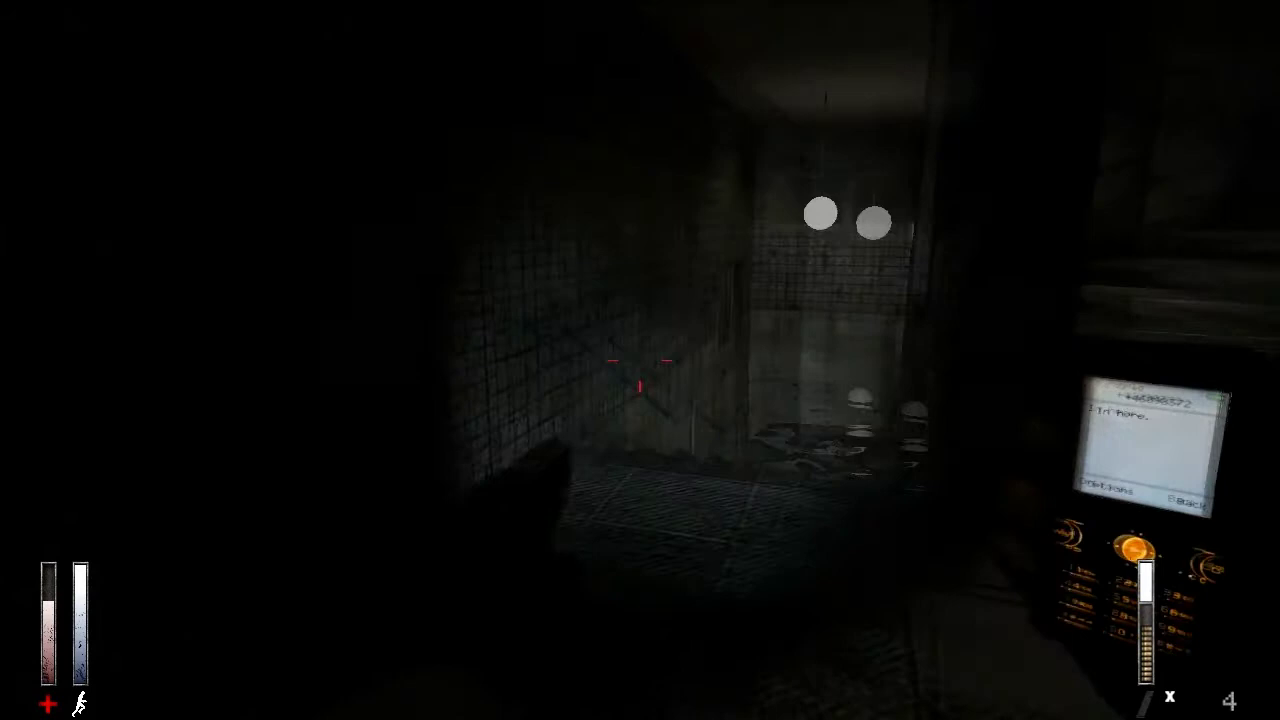
pyautogui.press('w')
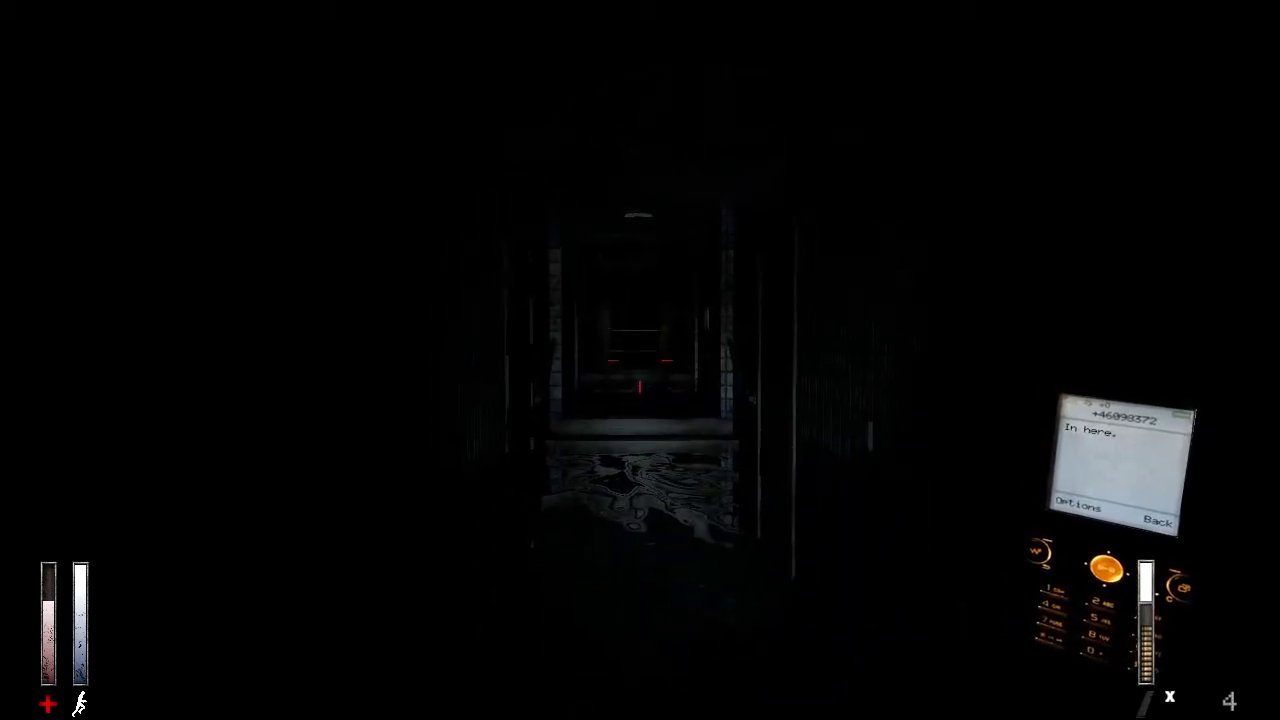
# - Keep walking along the dark, flooded corridor toward its far door
pyautogui.press('w')
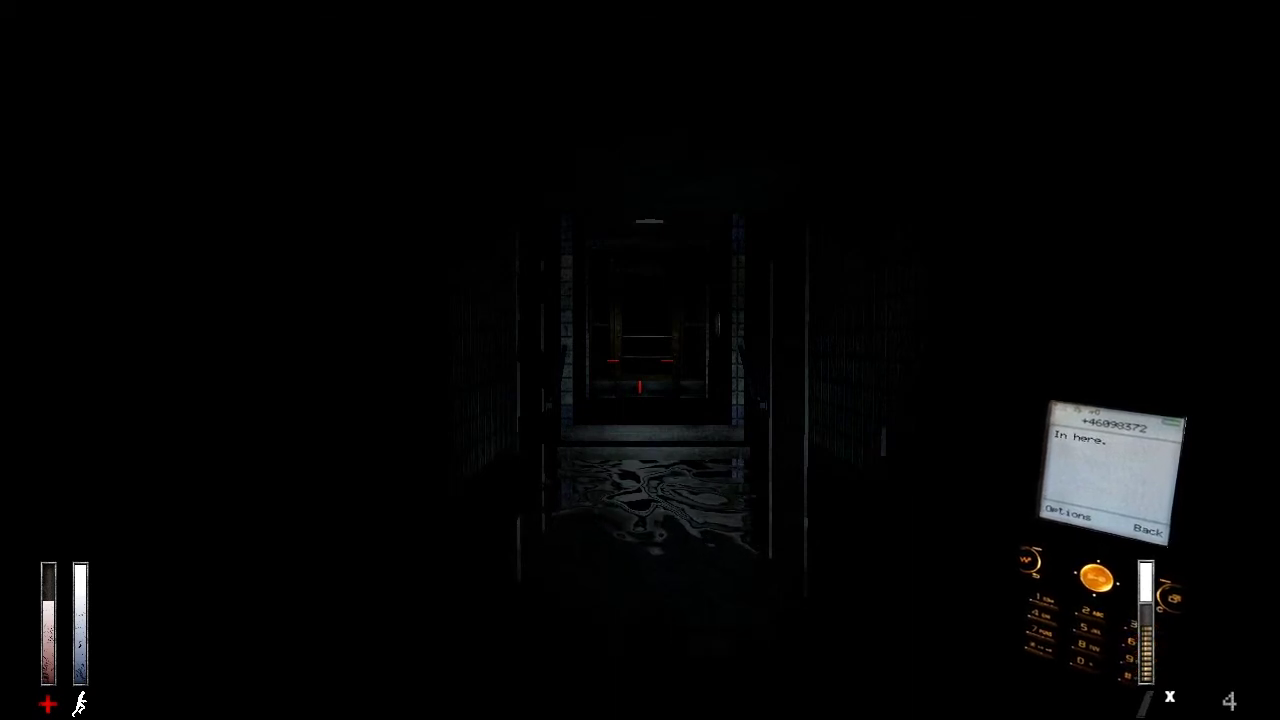
pyautogui.press('w')
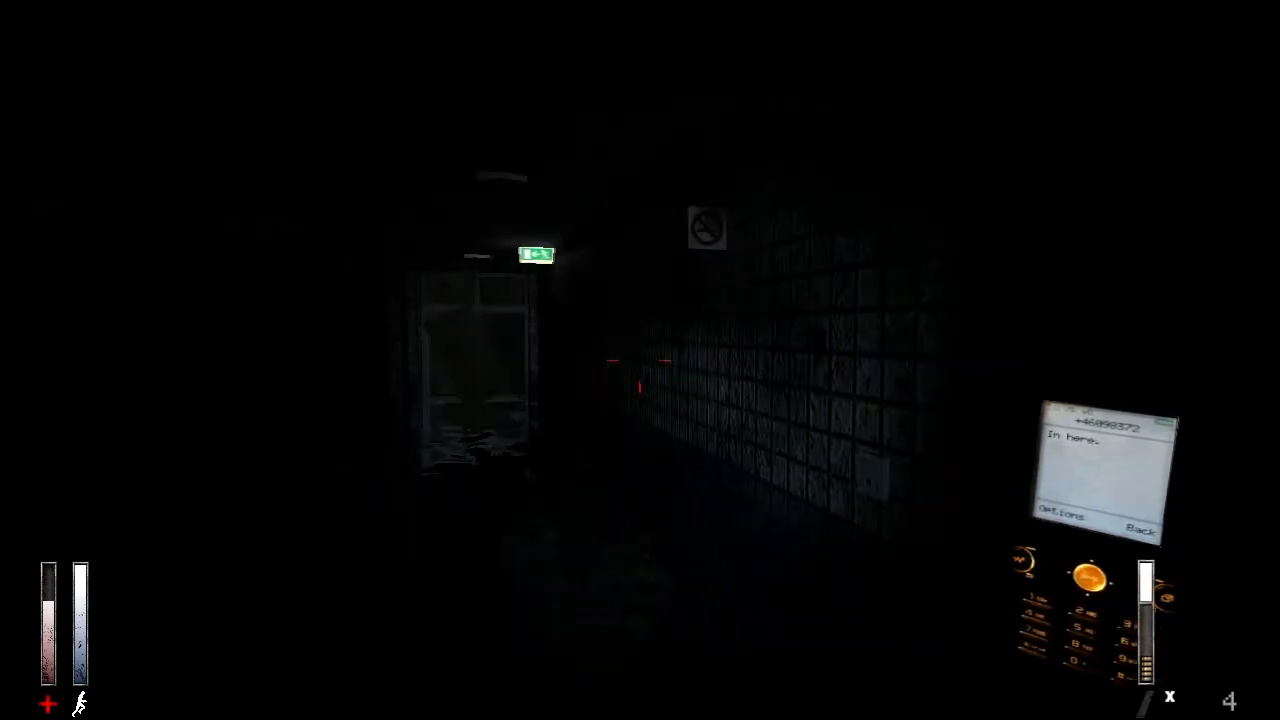
# - Walk up to the basement doorway and step through into the tiled corridor
pyautogui.press('w')
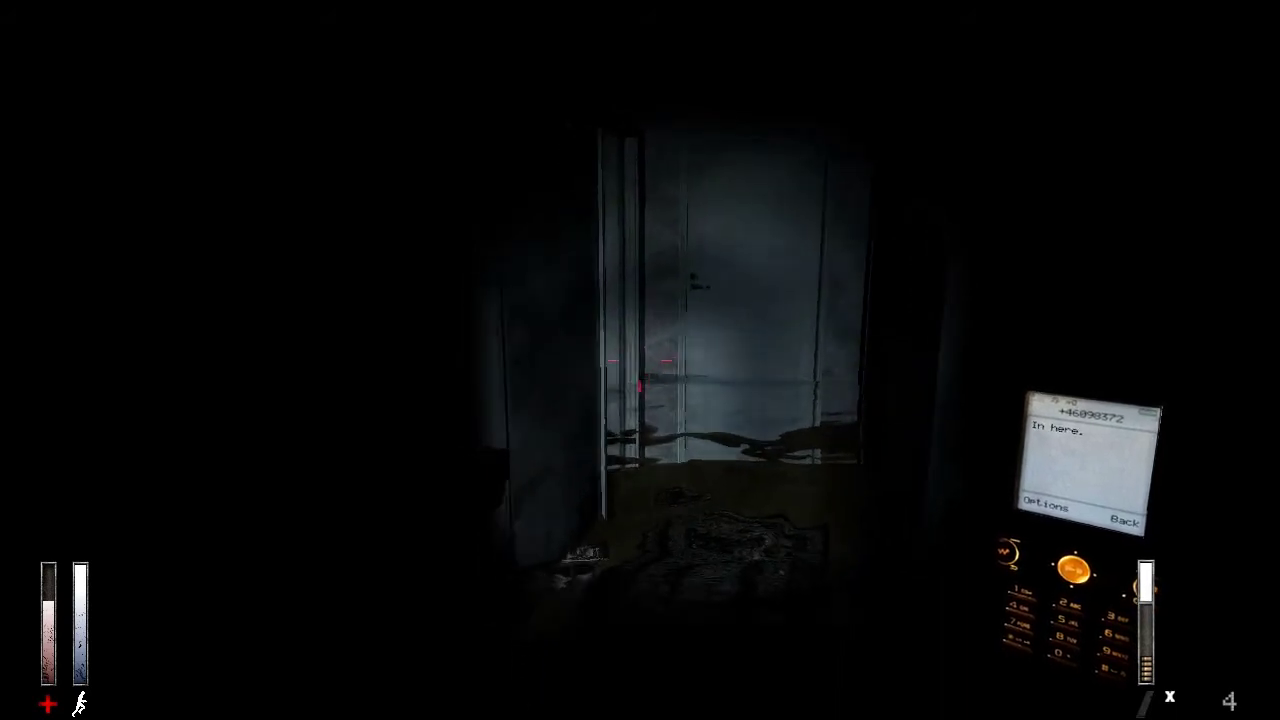
pyautogui.press('w')
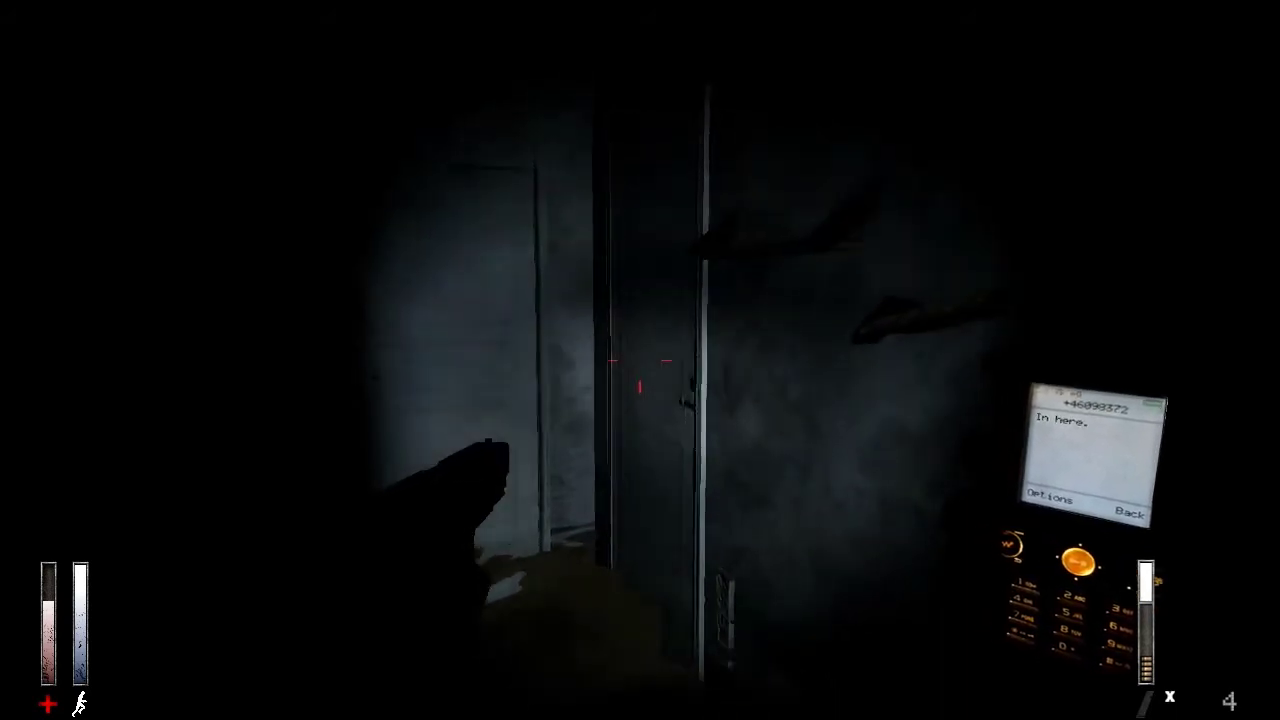
pyautogui.press('w')
pyautogui.press('w')
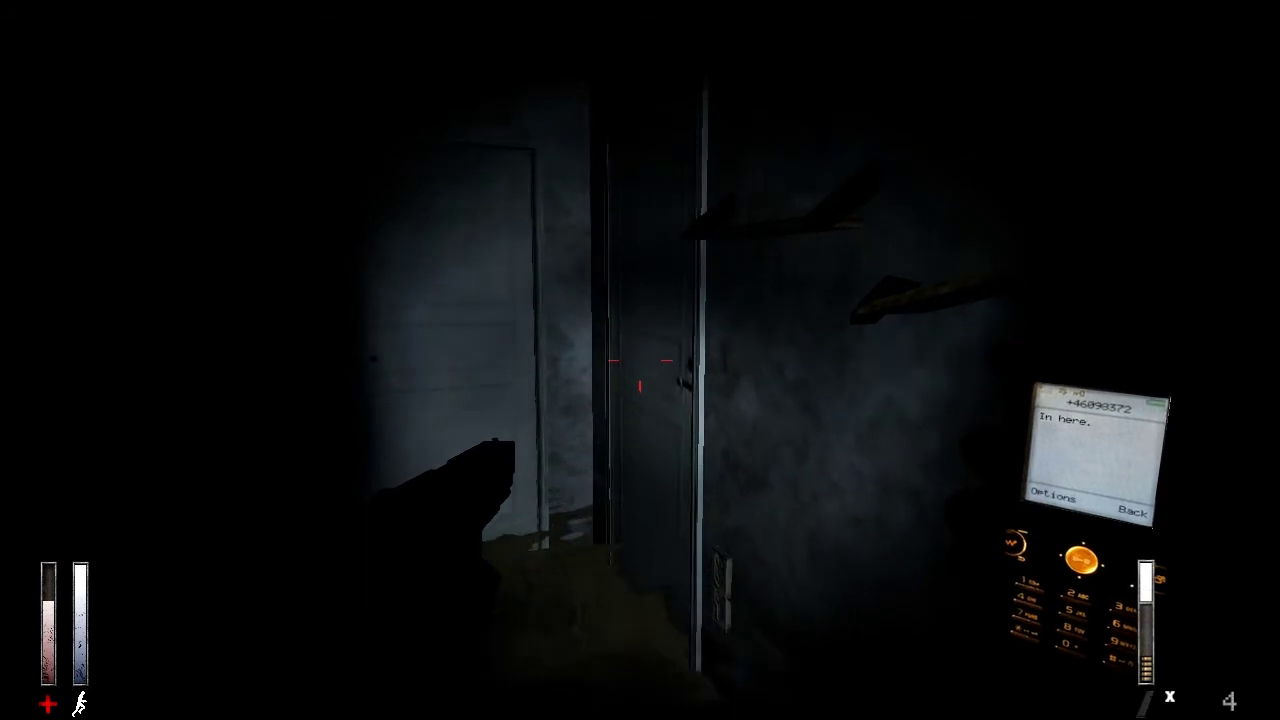
pyautogui.press('w')
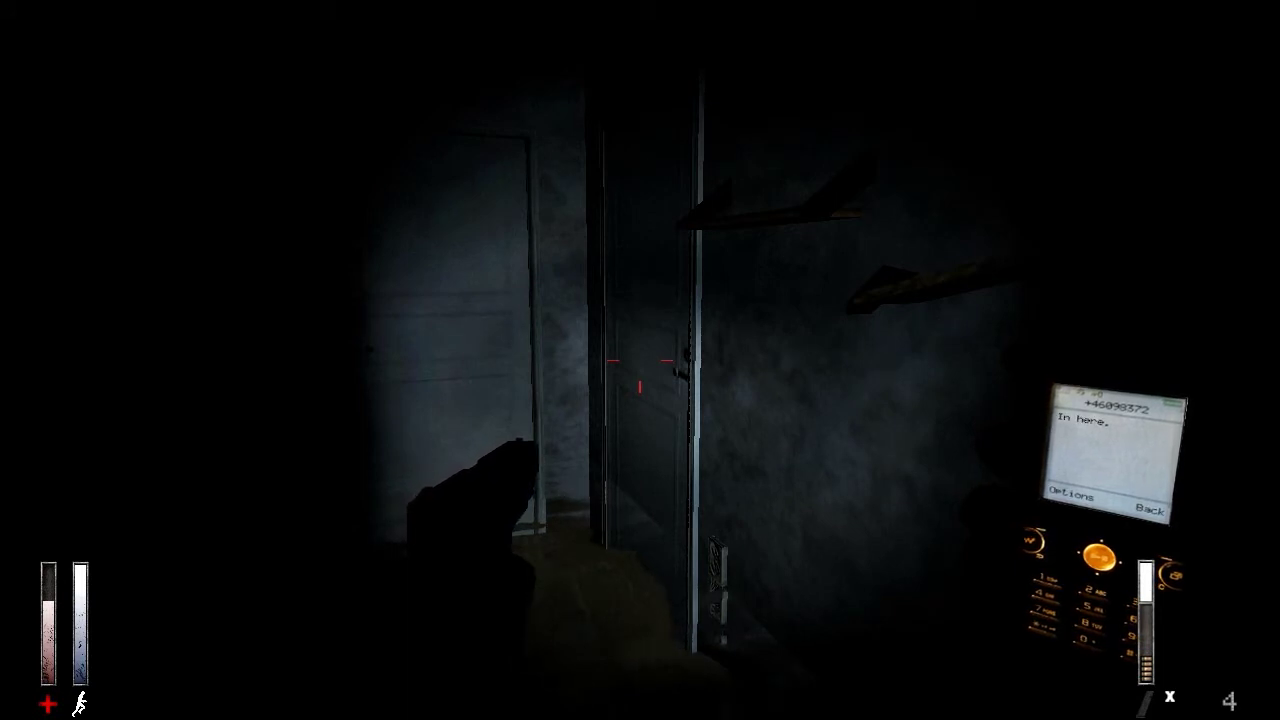
pyautogui.press('w')
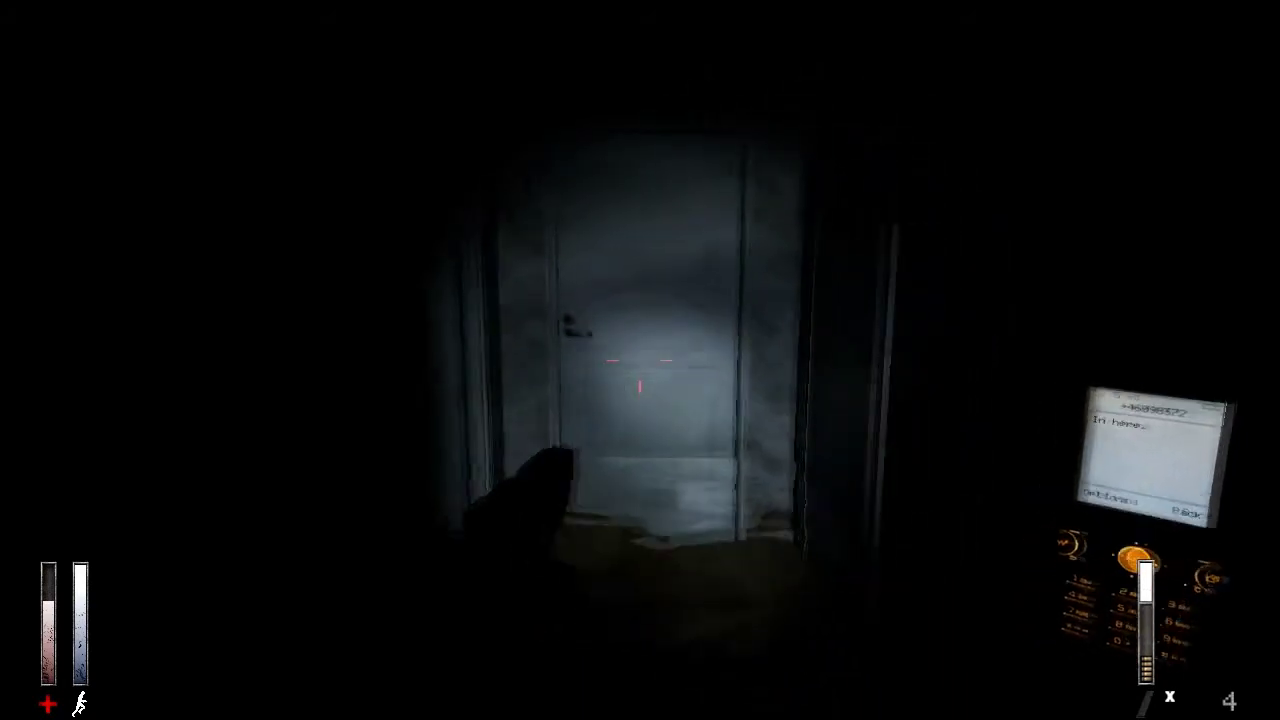
# - Turn to the exit-sign doorway, try the door that won't budge, and back away
pyautogui.press('w')
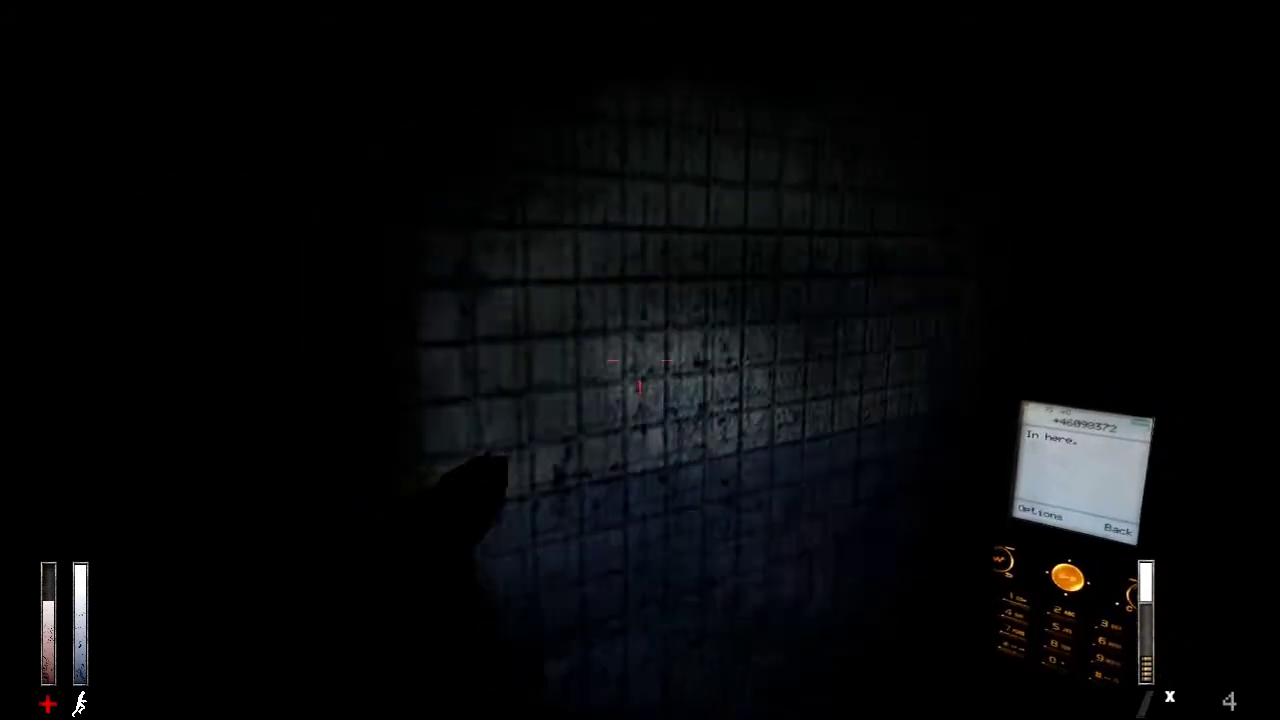
pyautogui.press('w')
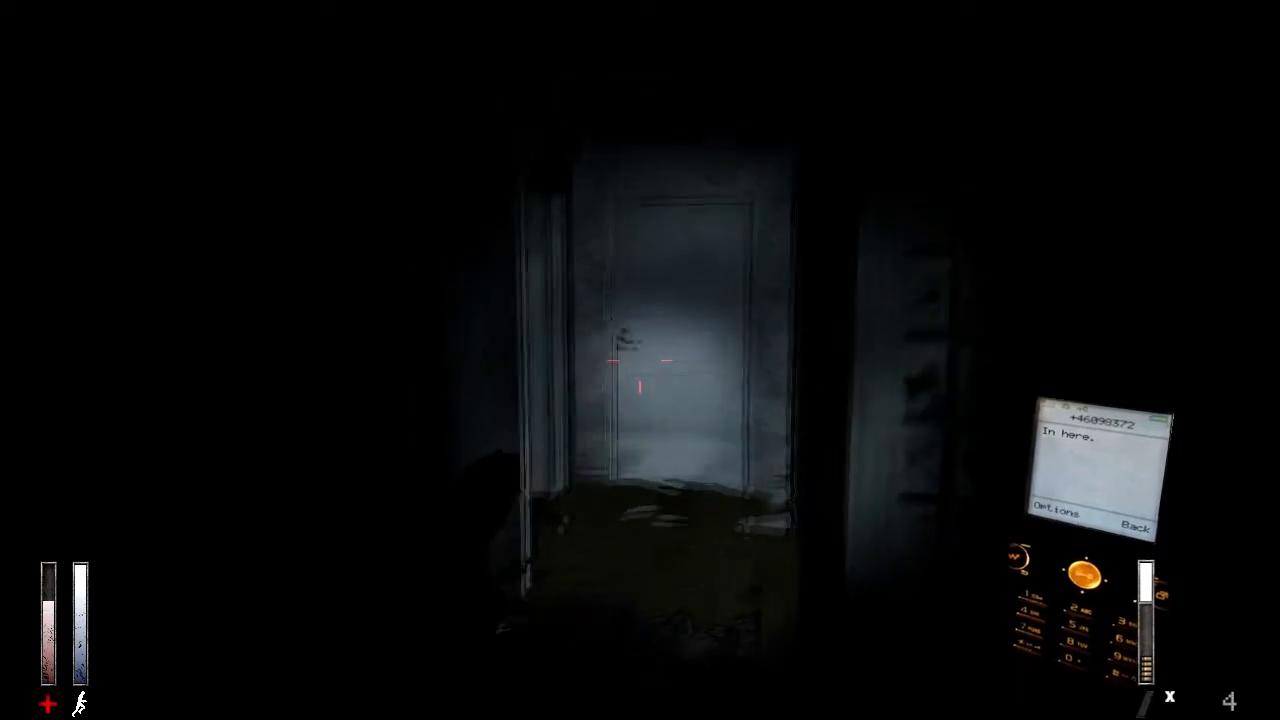
pyautogui.press('w')
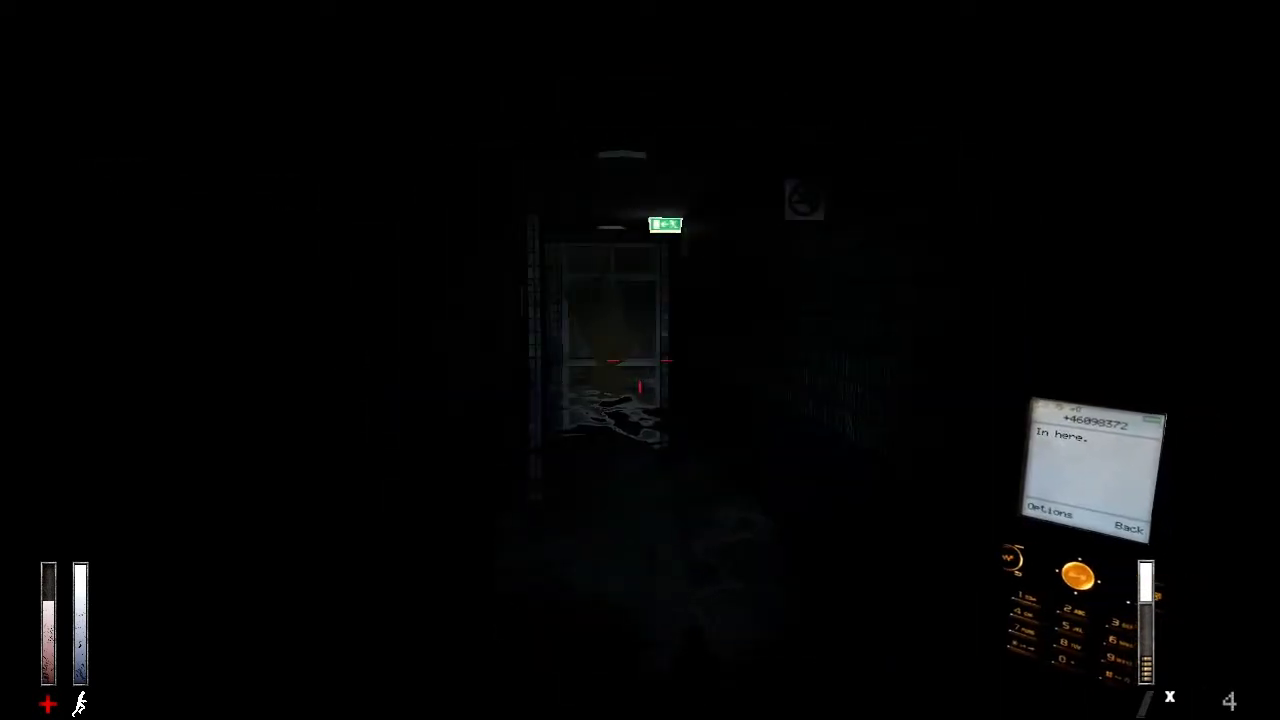
pyautogui.press('w')
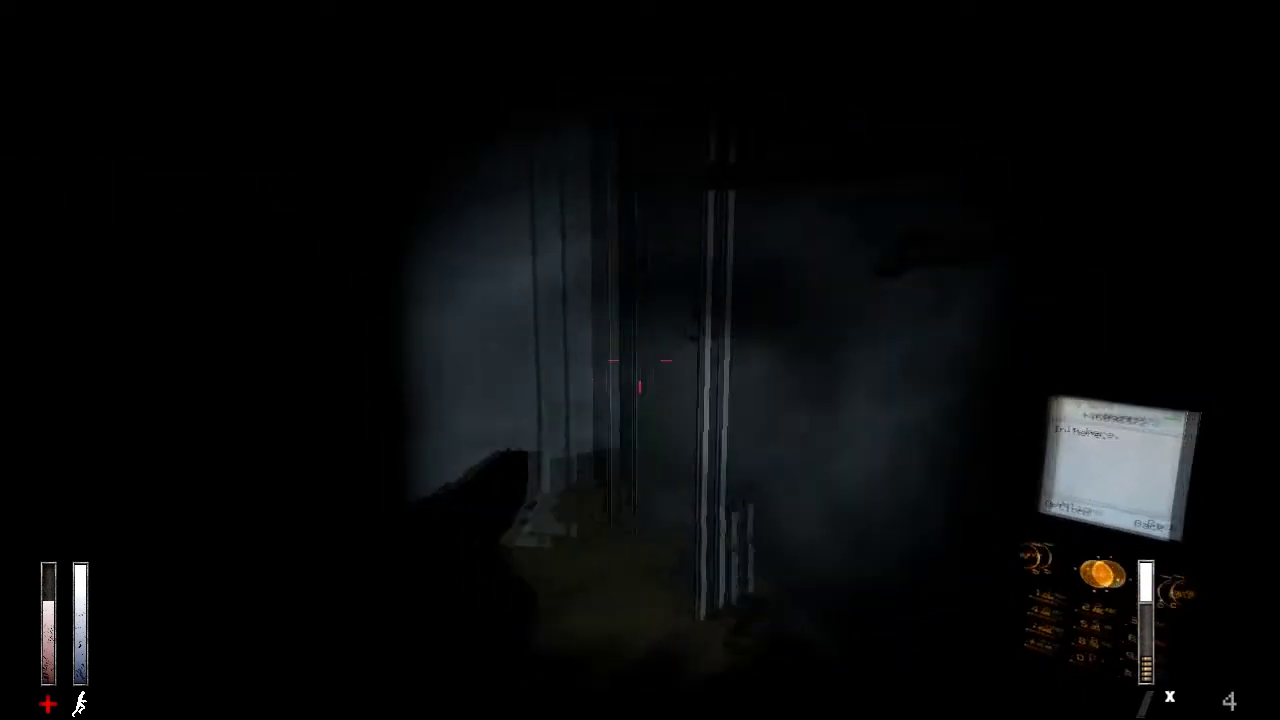
pyautogui.click(640, 365)
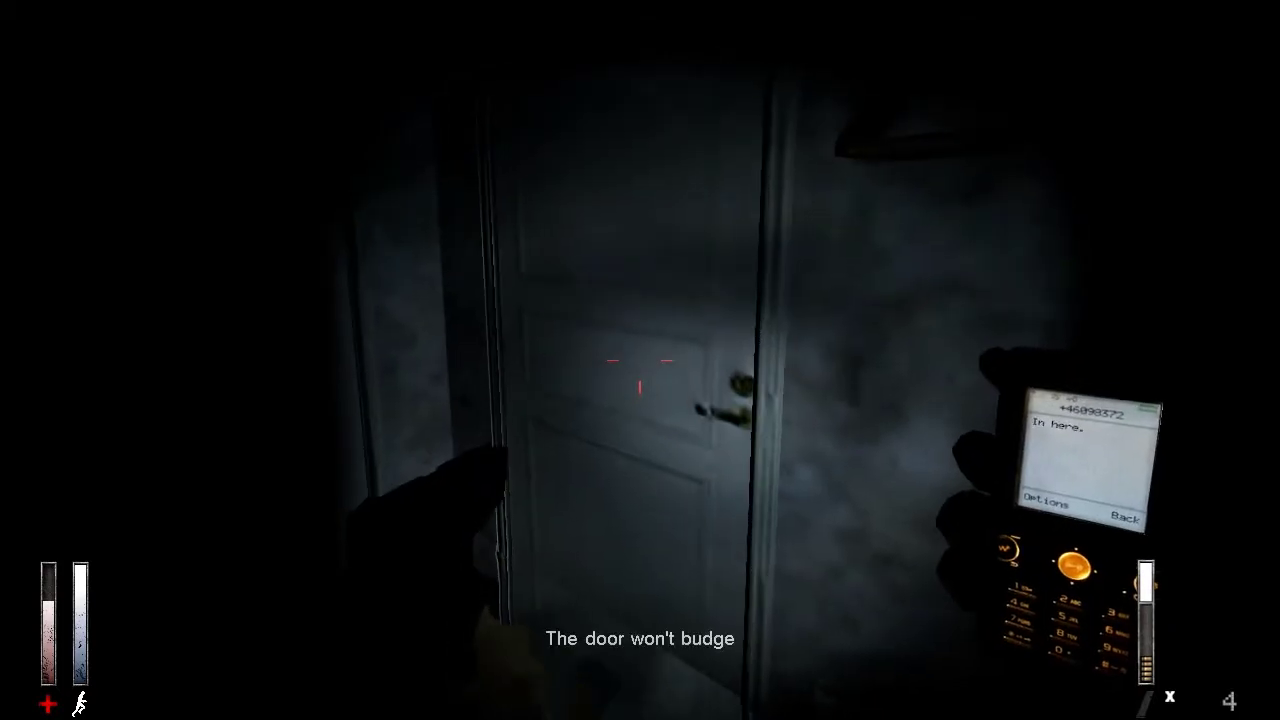
pyautogui.press('s')
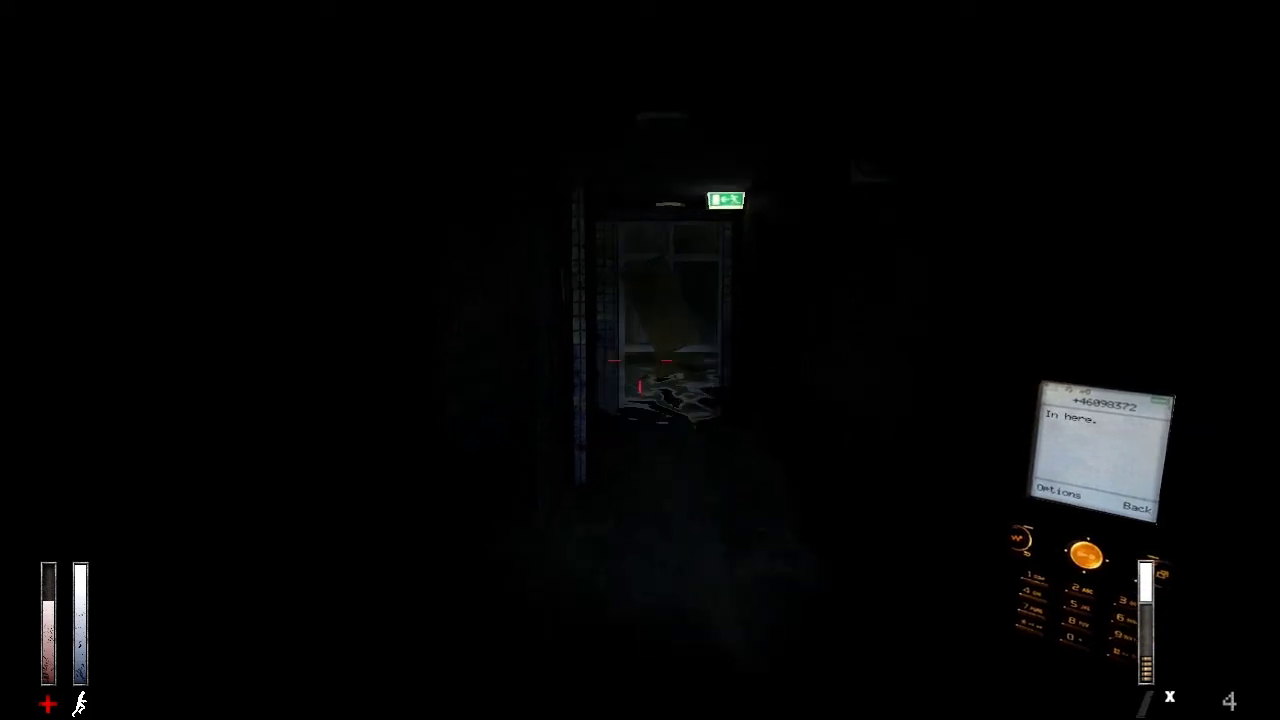
# - Walk down the corridor past the tiled pillar toward the fire extinguisher
pyautogui.press('w')
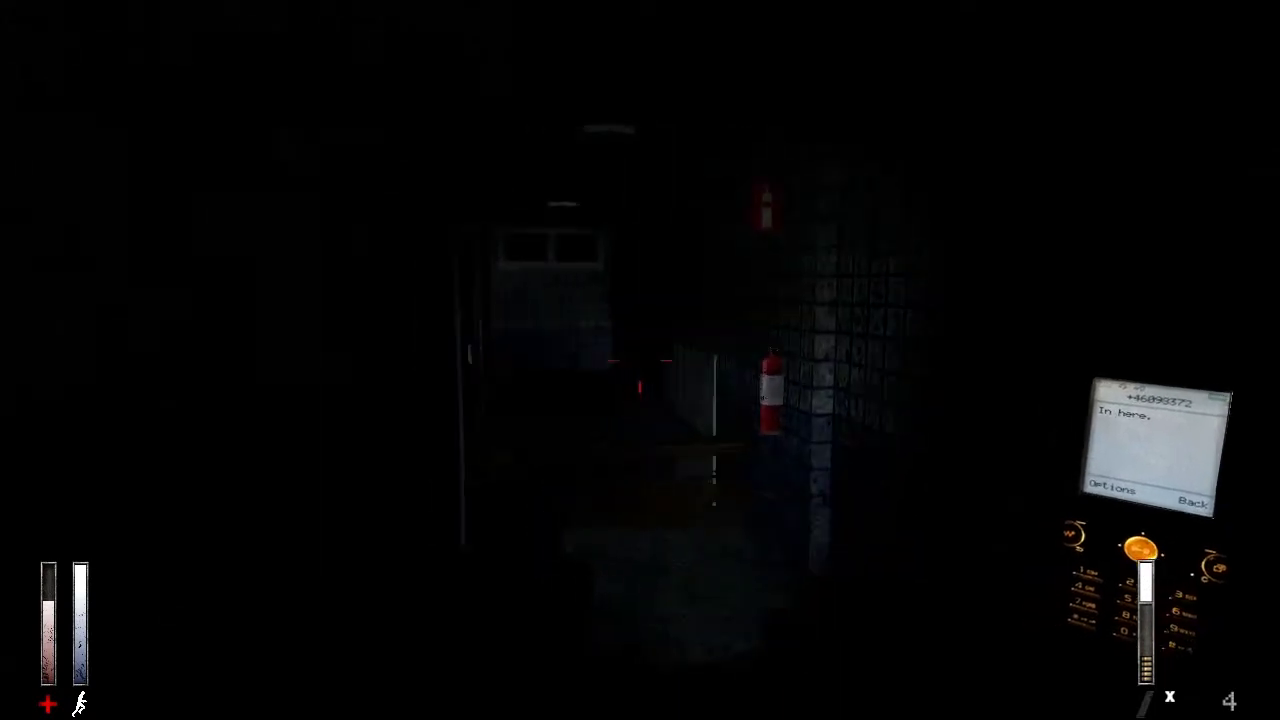
pyautogui.press('w')
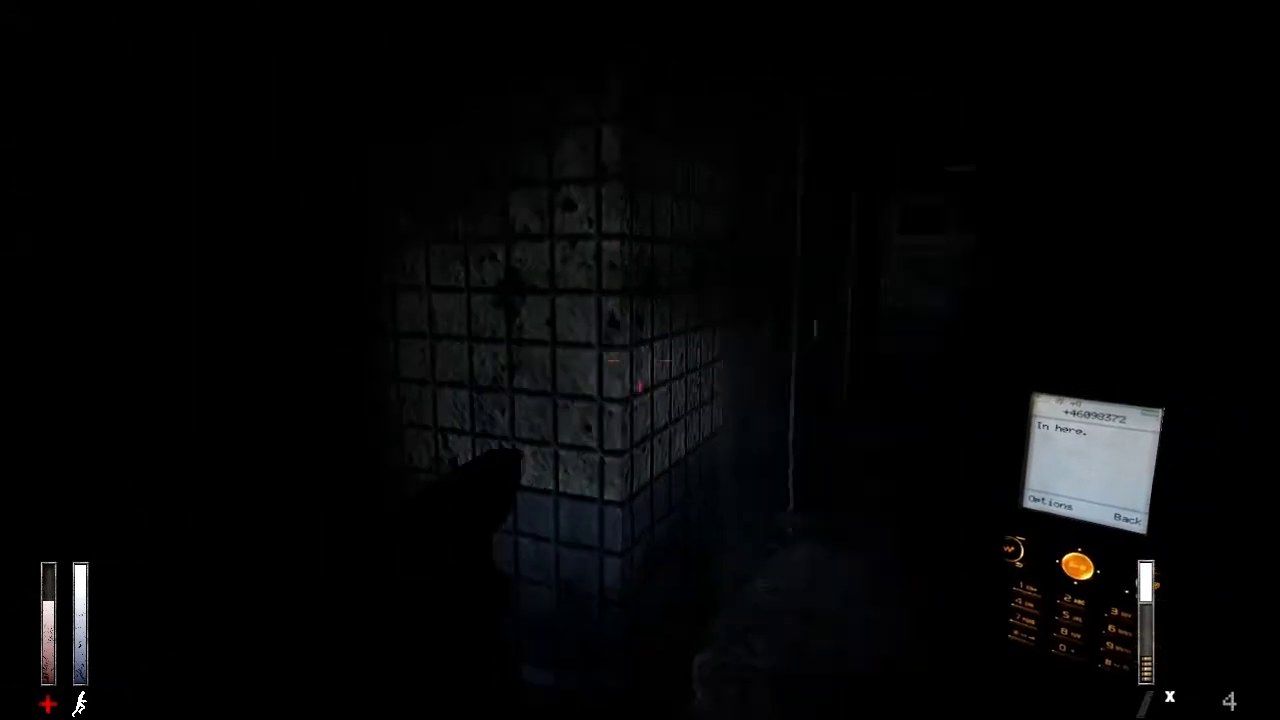
pyautogui.press('w')
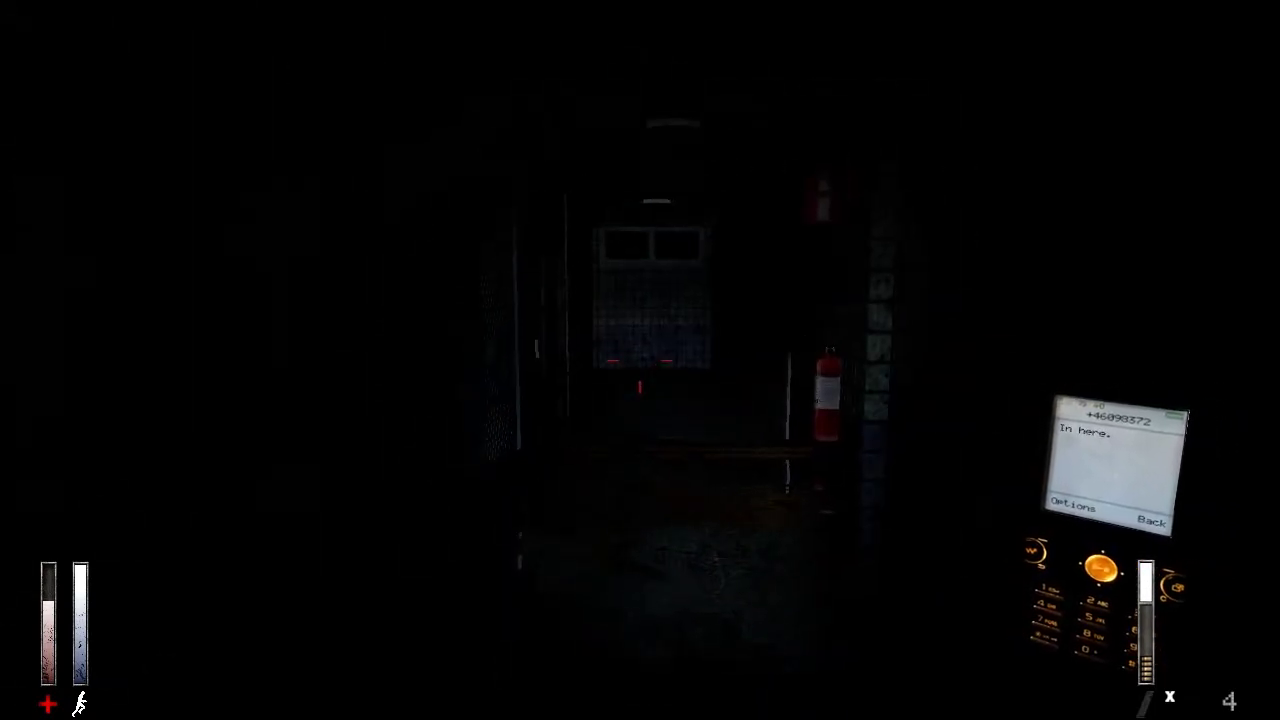
pyautogui.press('w')
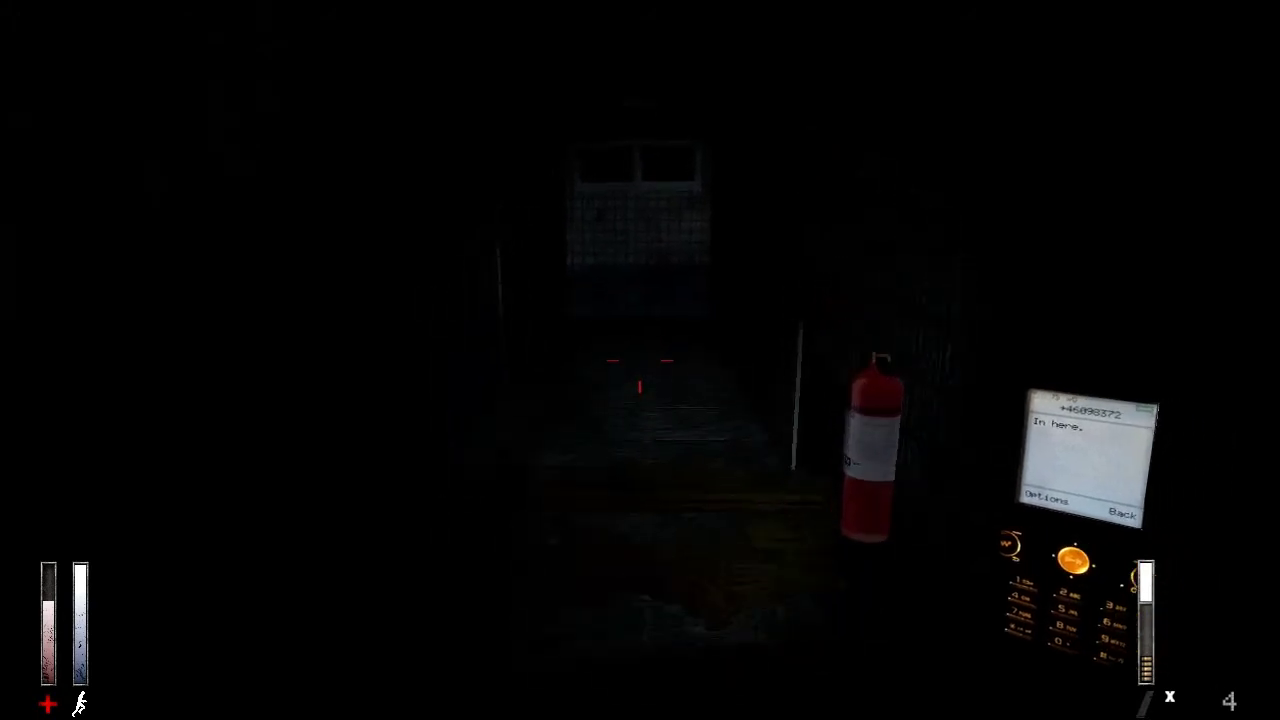
# - Pass the extinguisher and climb the staircase to the landing beside the railing
pyautogui.press('w')
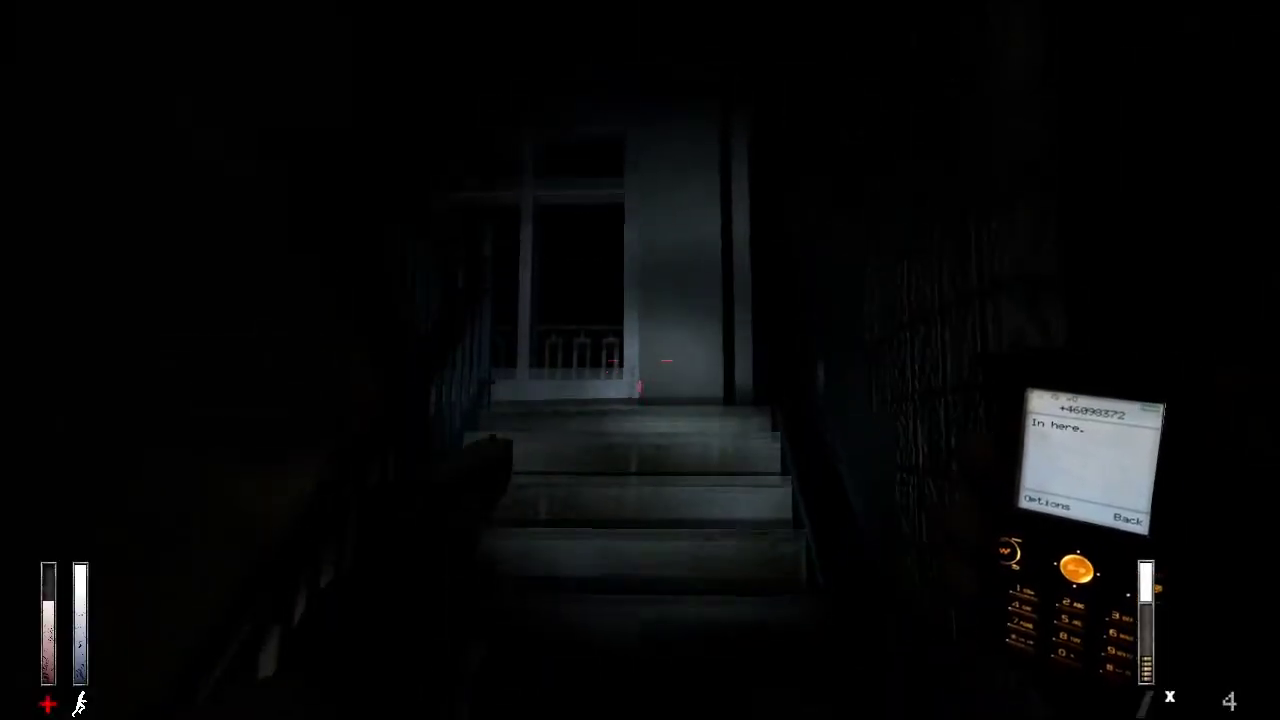
pyautogui.moveTo(640, 360); pyautogui.dragTo(500, 360)
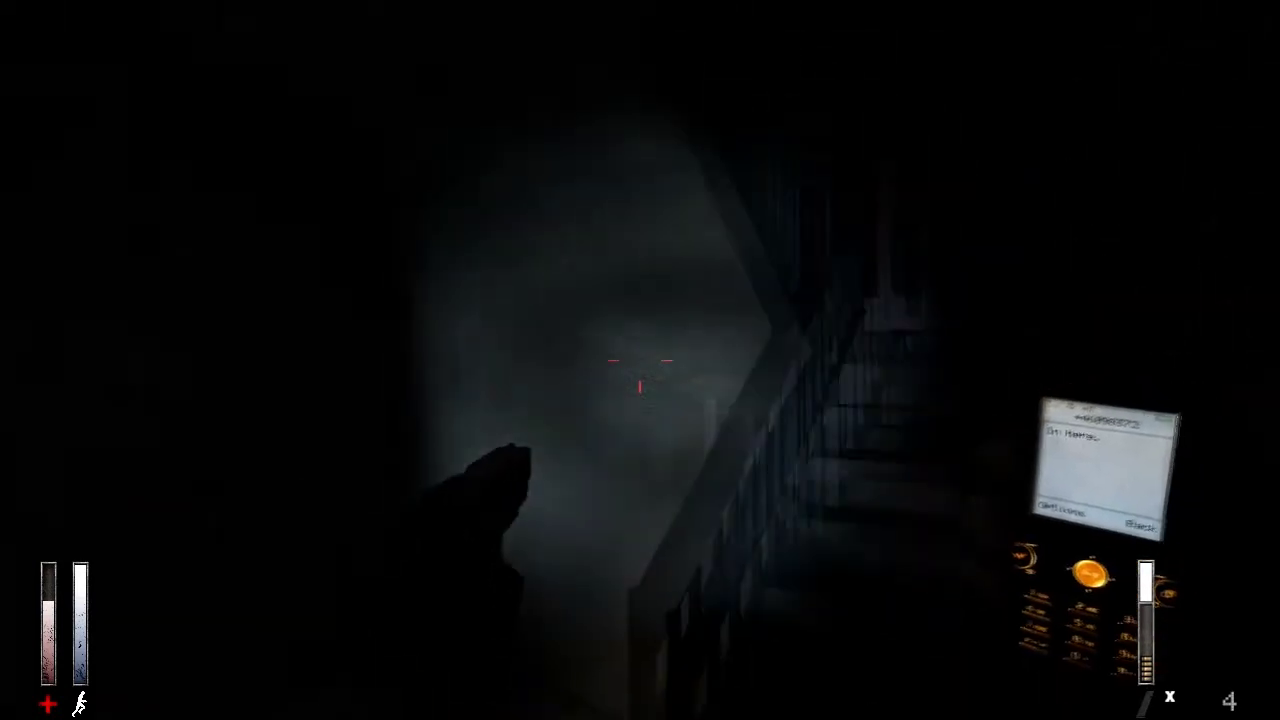
pyautogui.press('w')
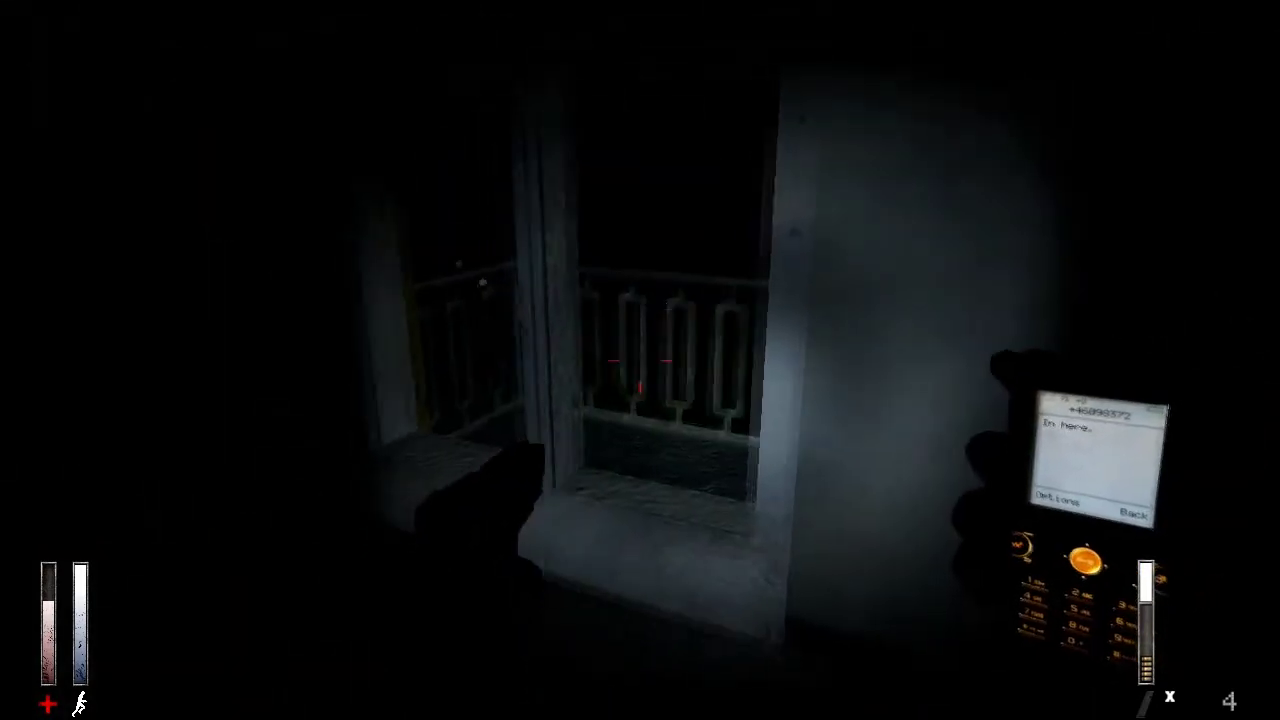
pyautogui.press('w')
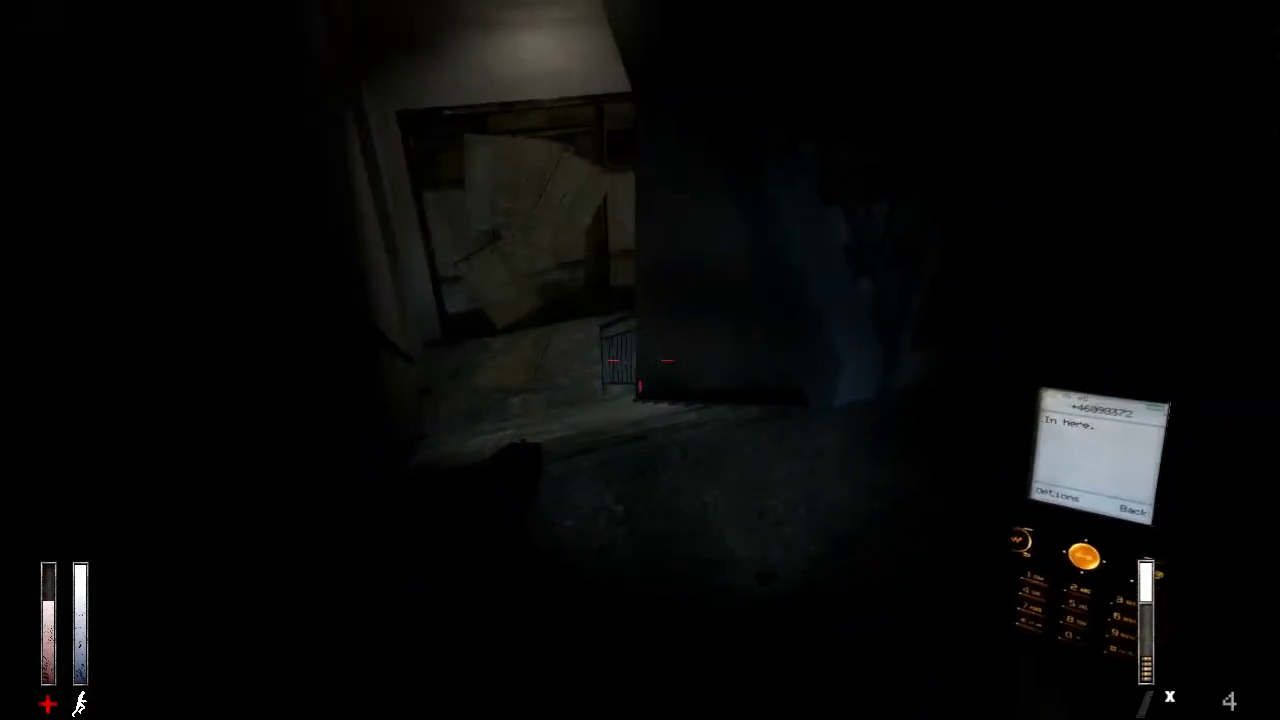
pyautogui.press('w')
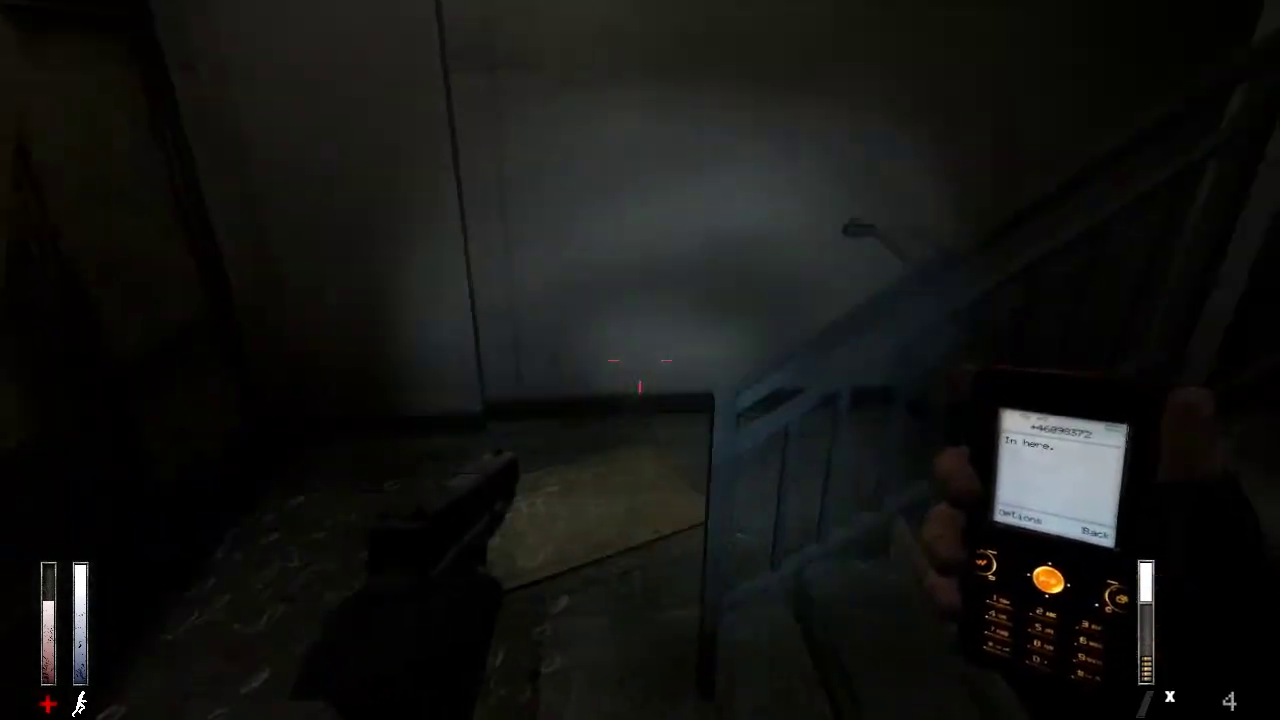
pyautogui.press('w')
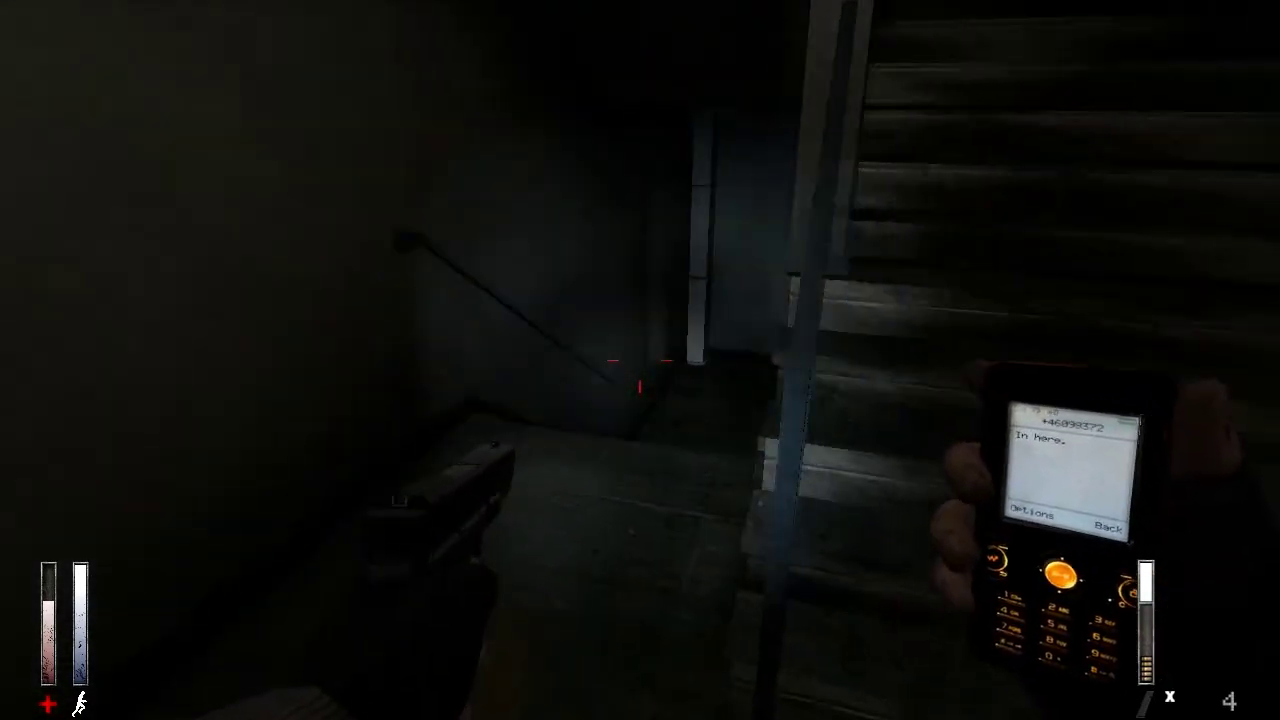
# - Inspect the boarded doorway and look through the hole in the boards
pyautogui.press('w')
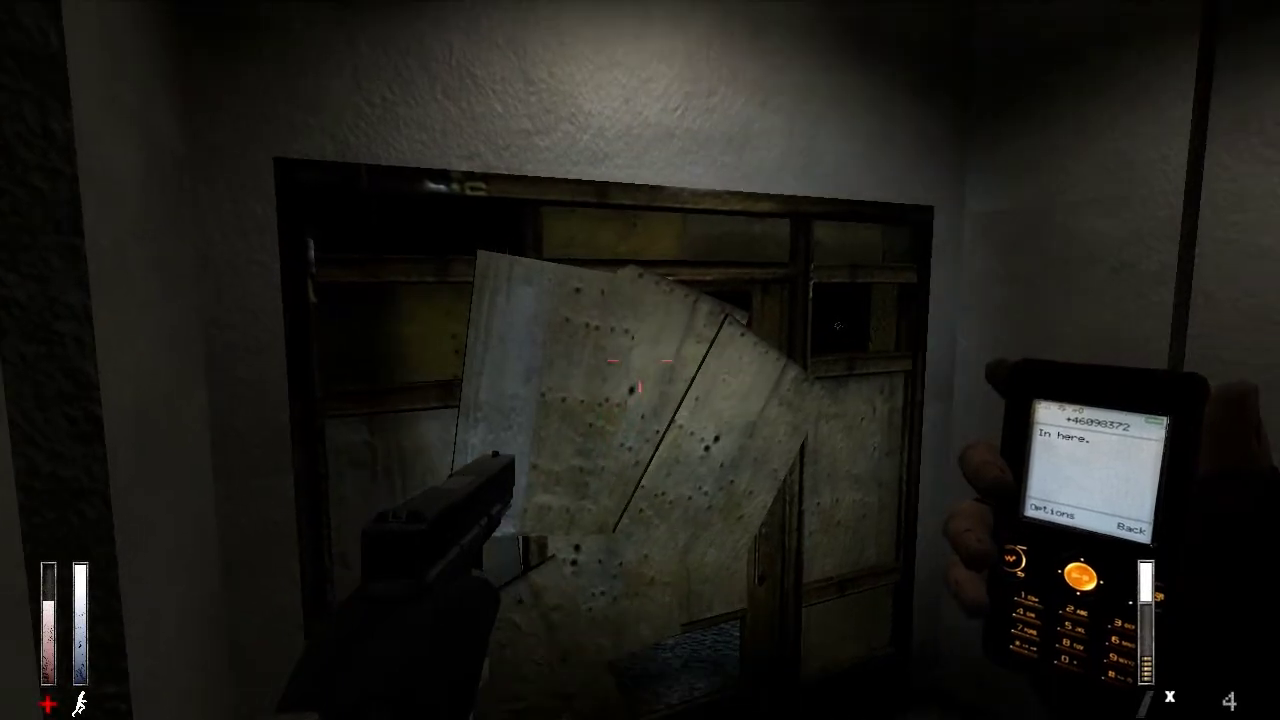
pyautogui.press('w')
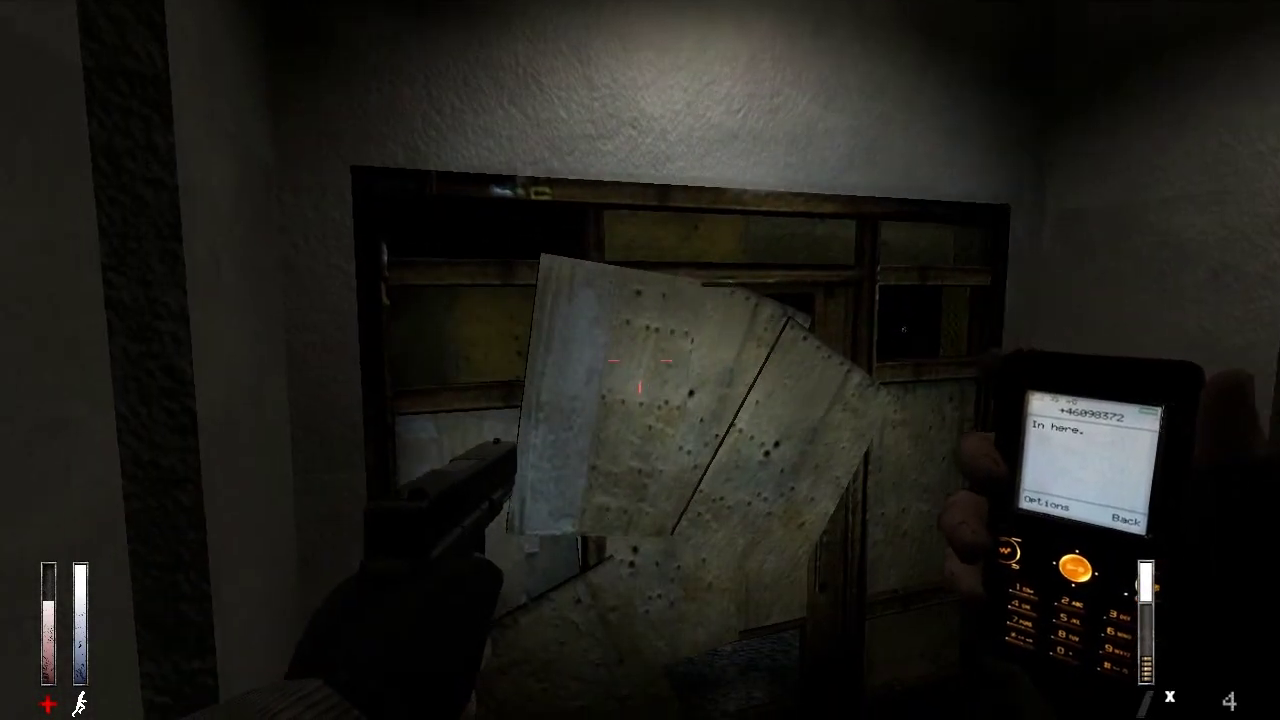
pyautogui.press('w')
pyautogui.press('w')
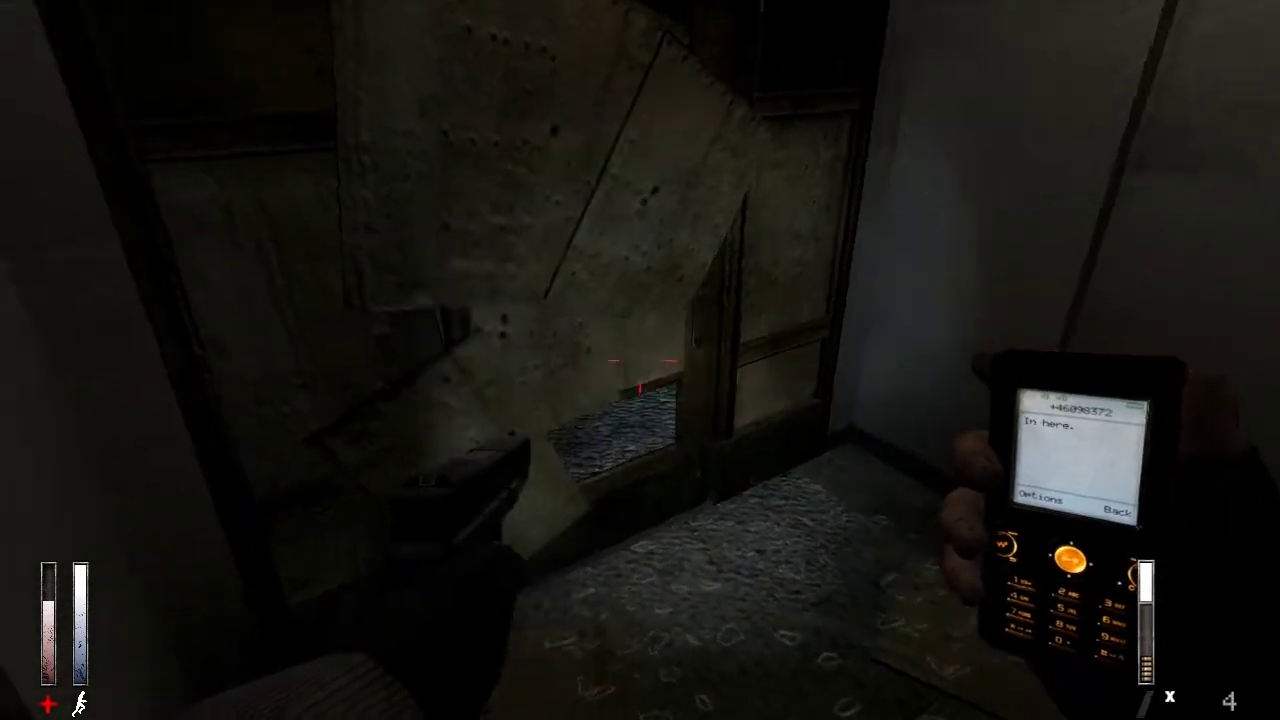
pyautogui.press('w')
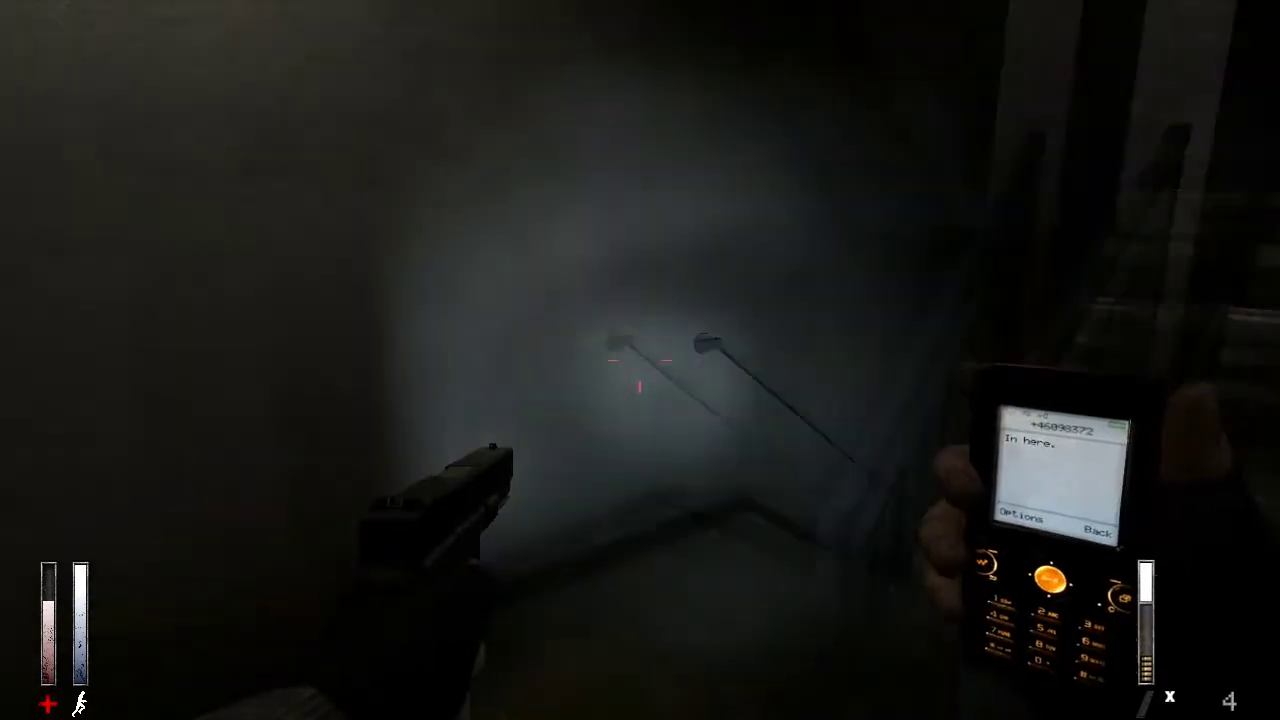
# - Walk down the dark hallway into the corridor lit by a ceiling lamp
pyautogui.press('w')
pyautogui.press('w')
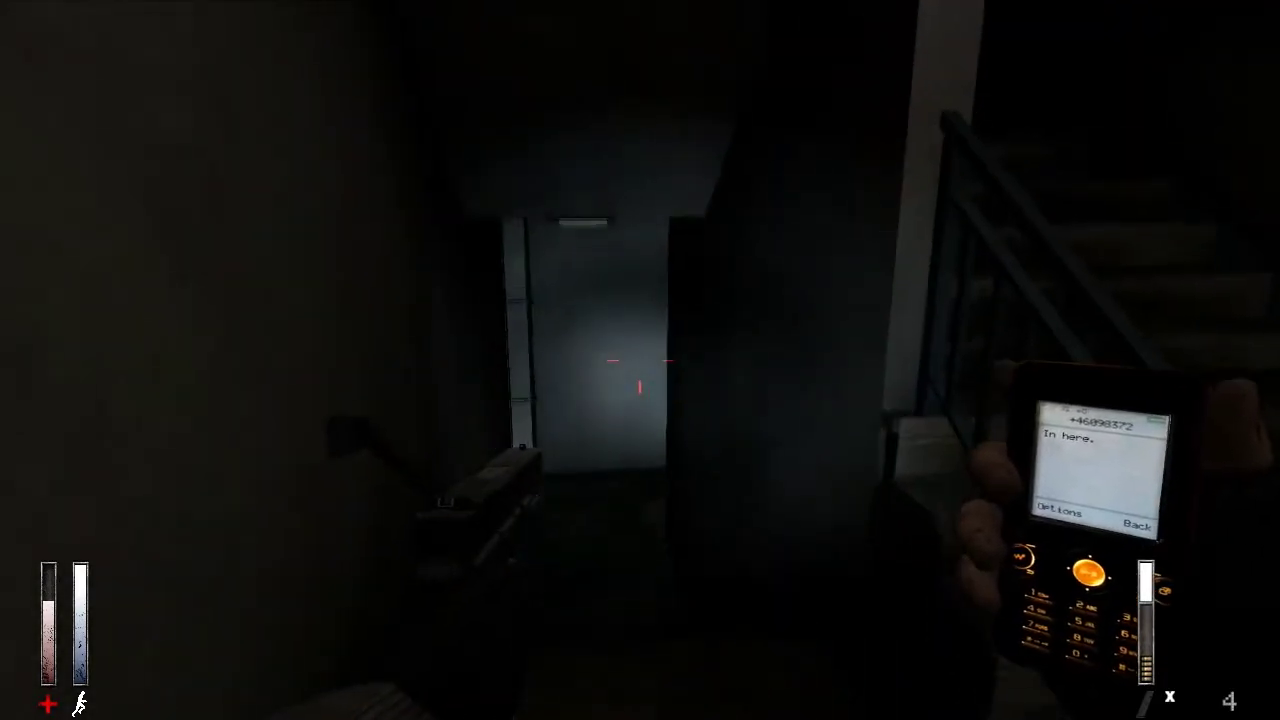
pyautogui.press('w')
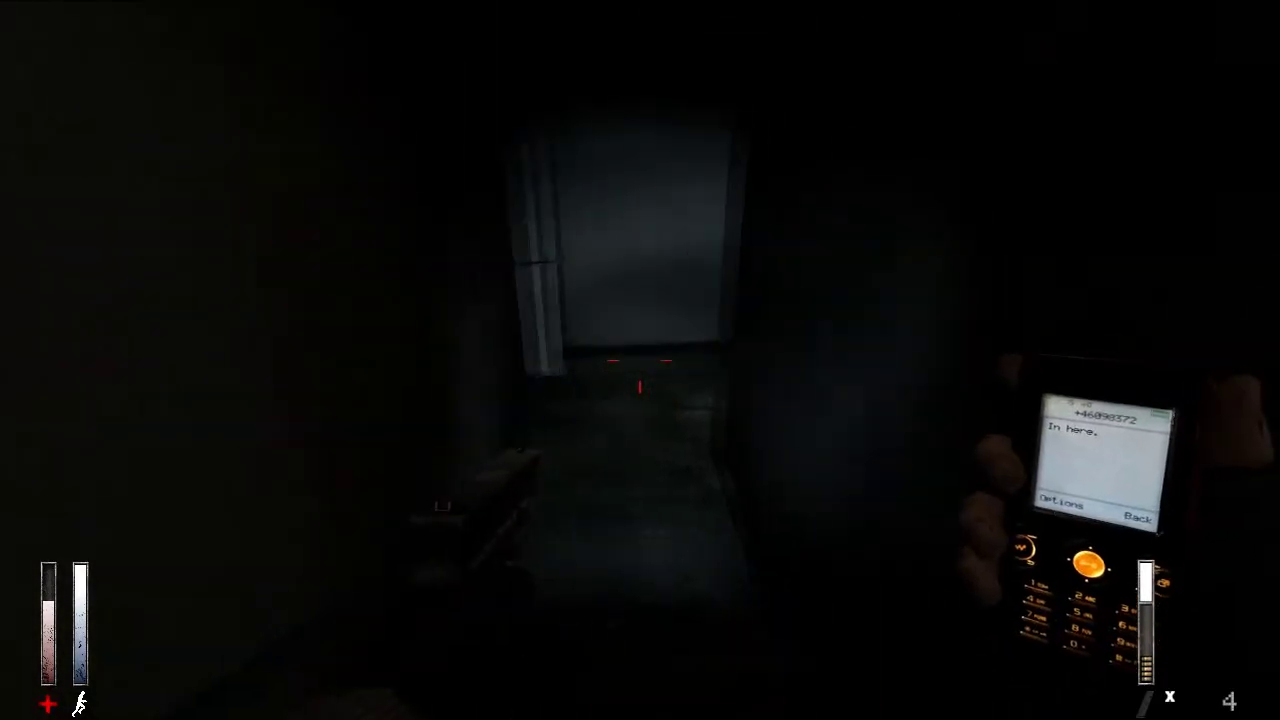
pyautogui.press('w')
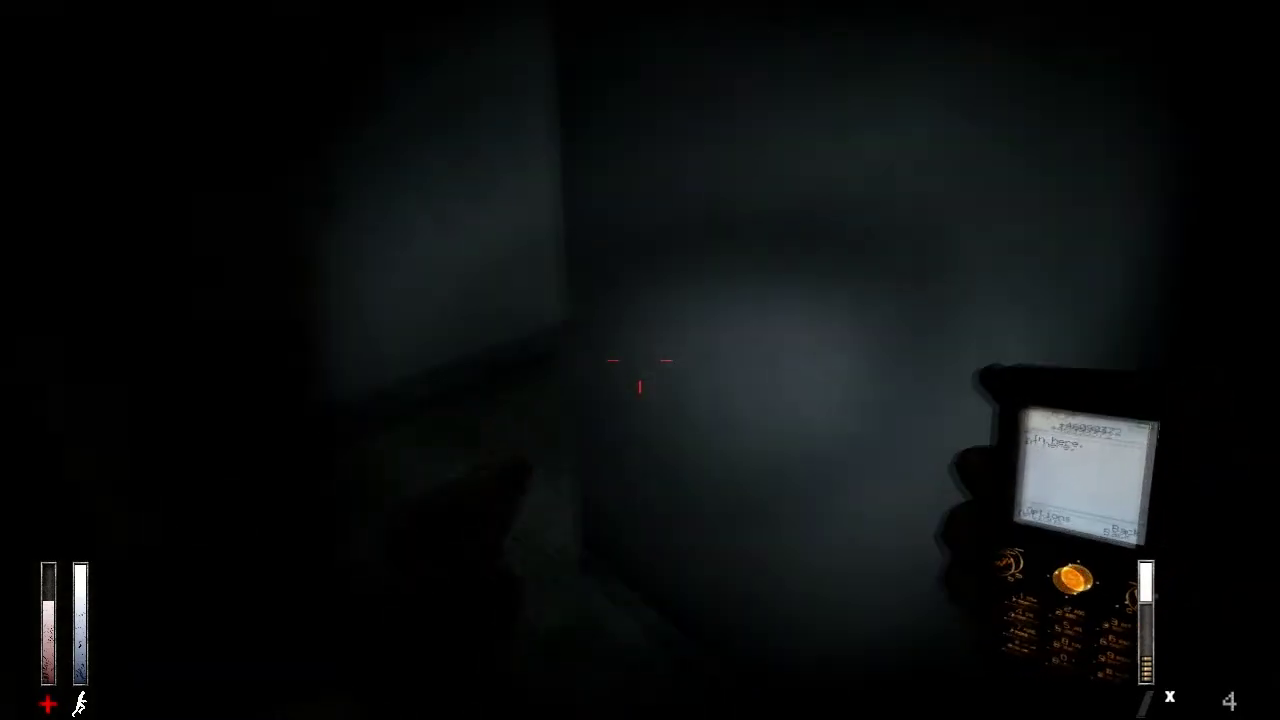
# - Save at the tape recorder, look around the lit pillar room, then return to the keypad door
pyautogui.press('w')
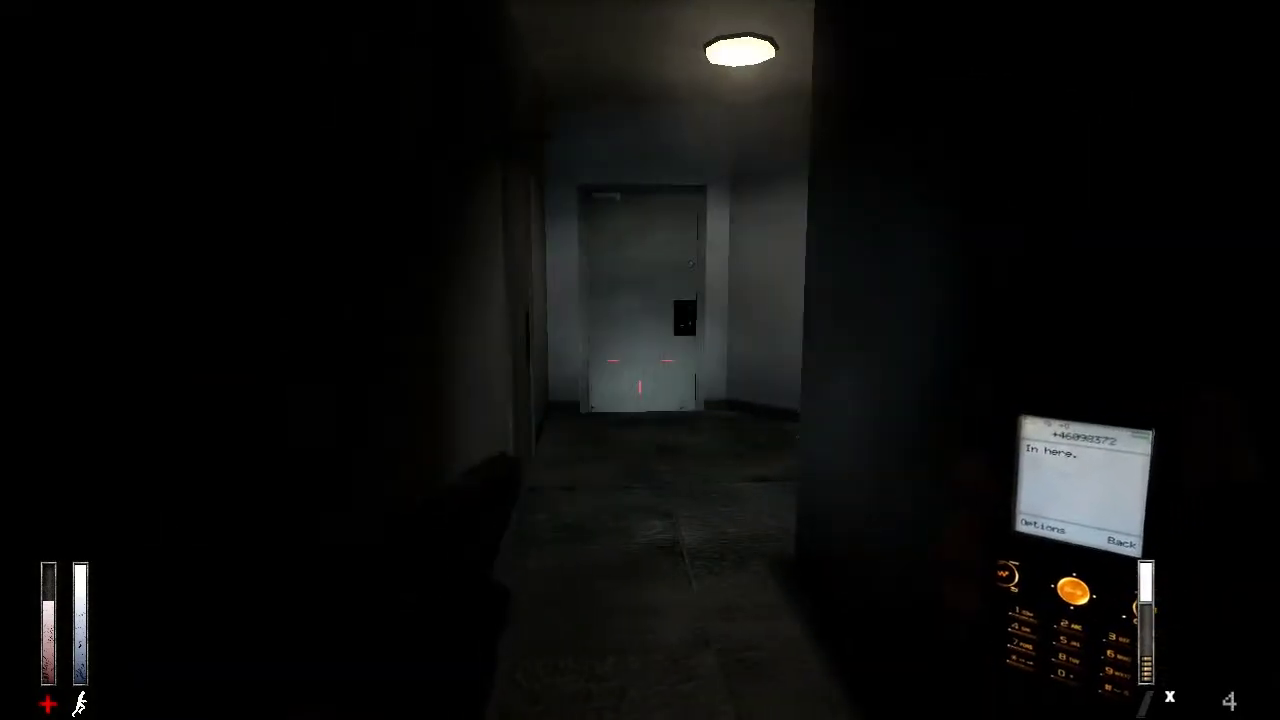
pyautogui.press('w')
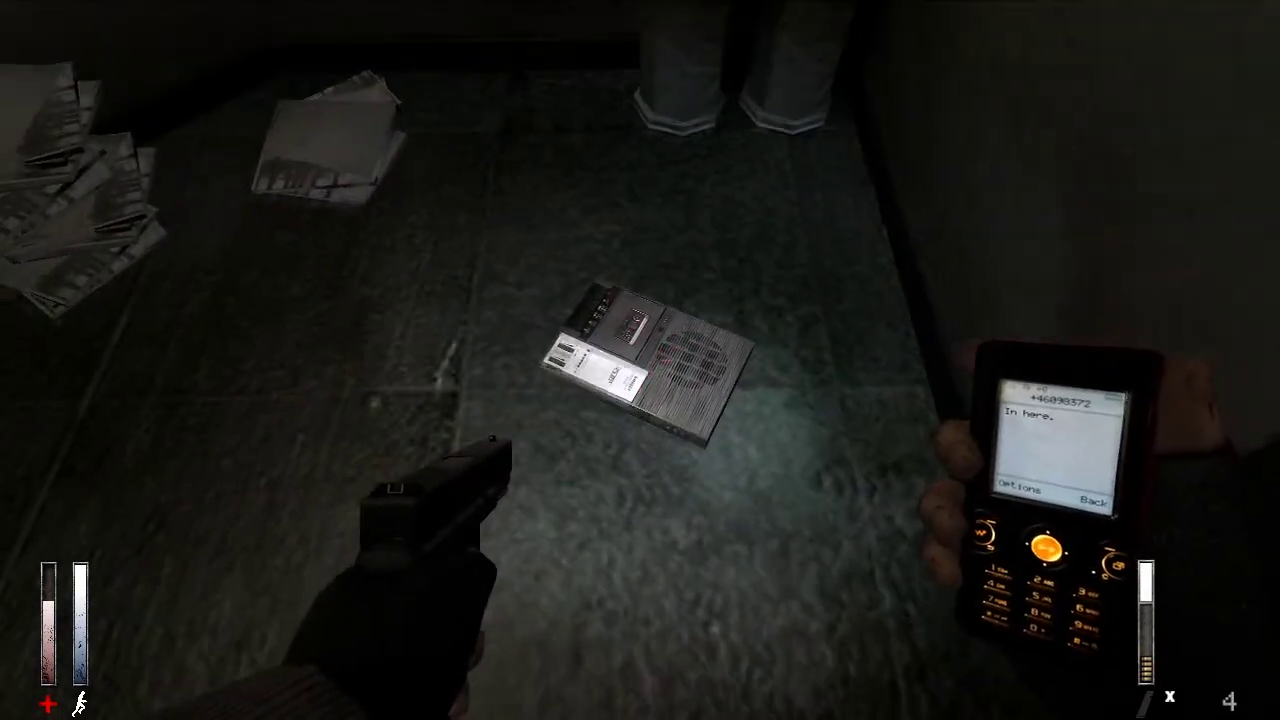
pyautogui.press('e')
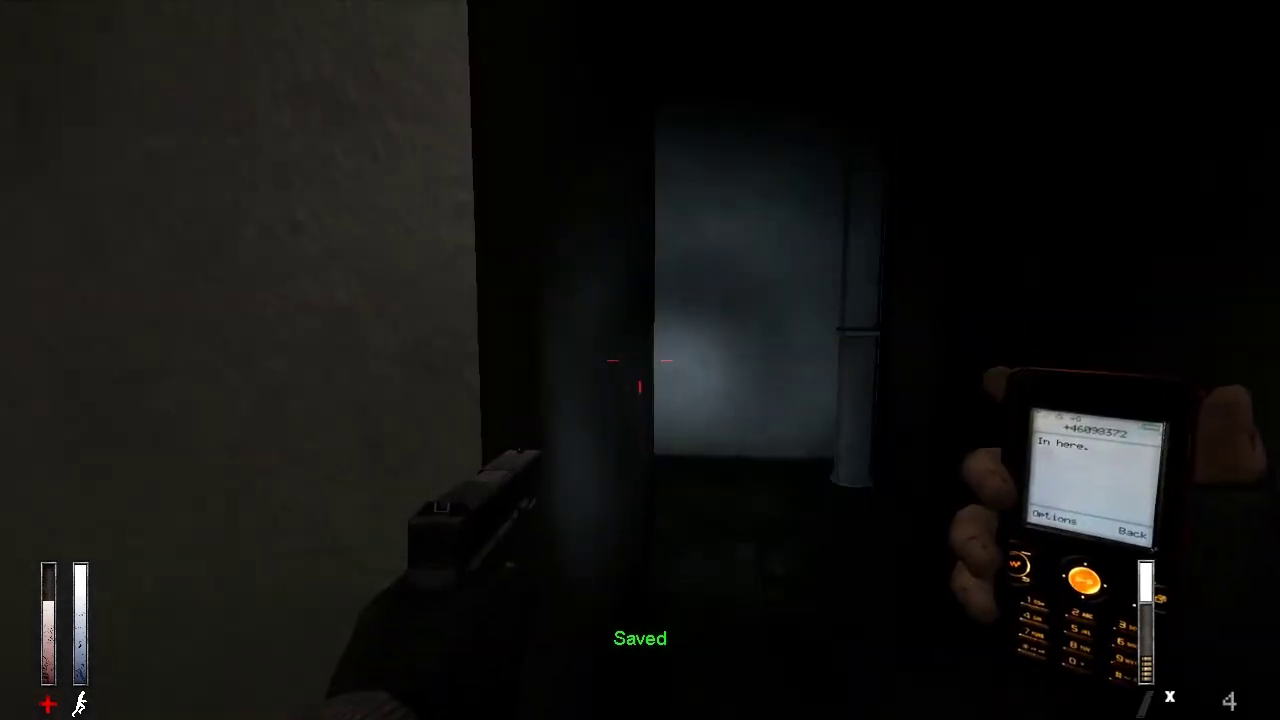
pyautogui.press('w')
pyautogui.press('w')
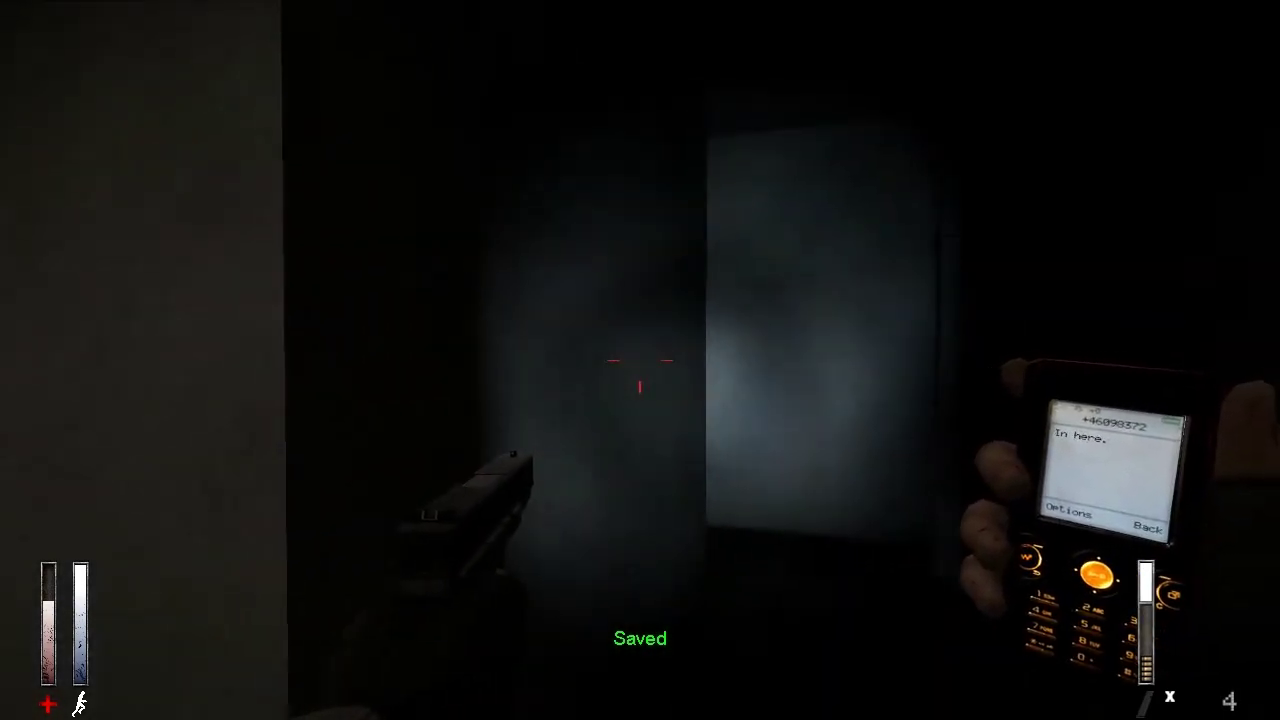
pyautogui.press('w')
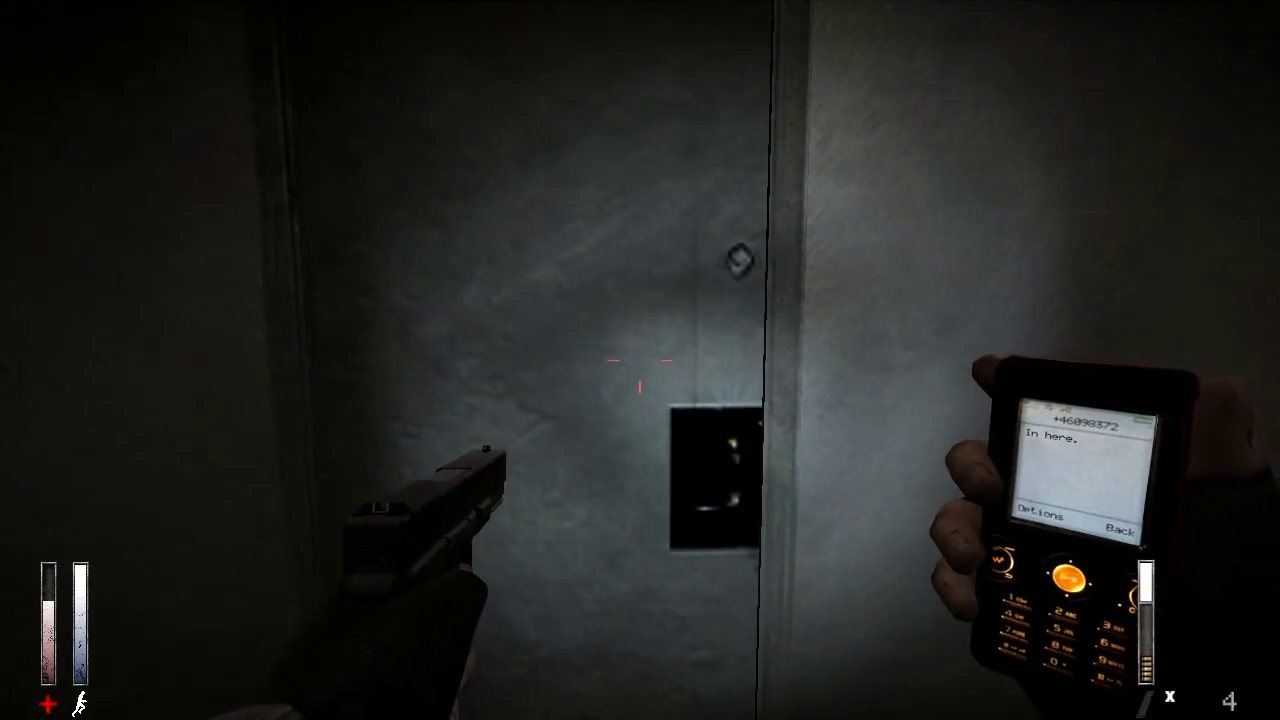
pyautogui.press('s')
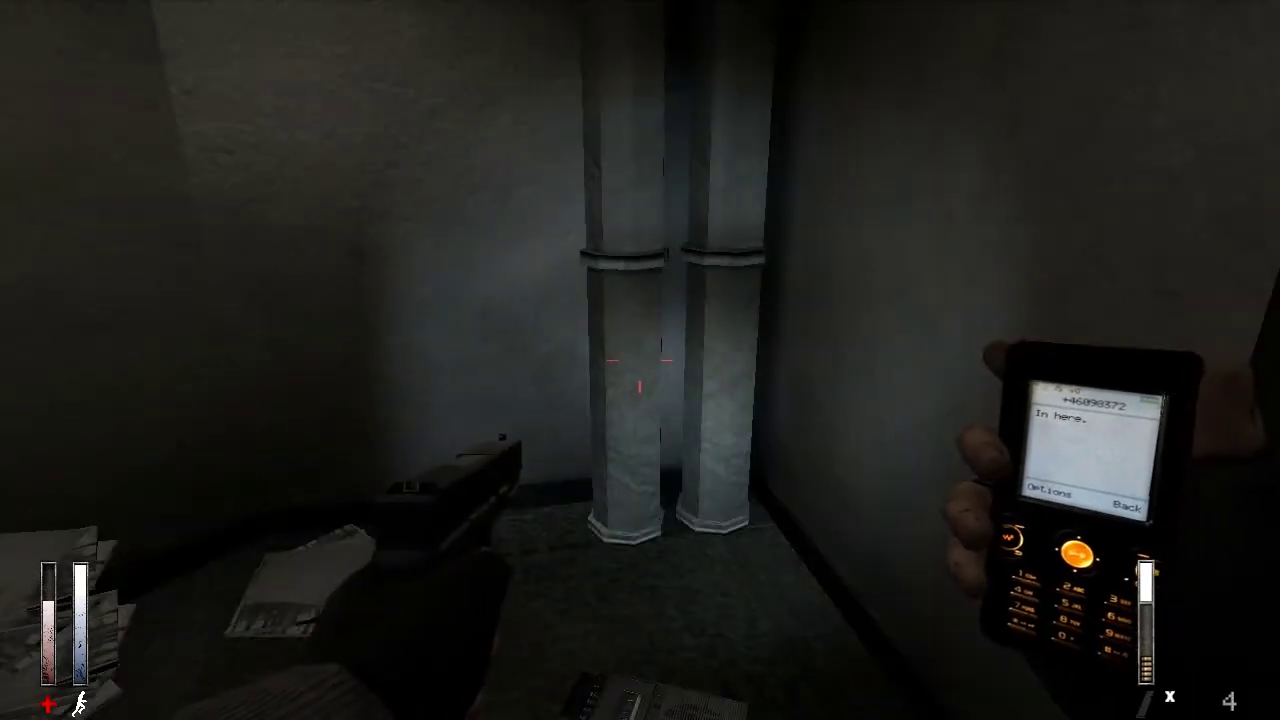
pyautogui.press('s')
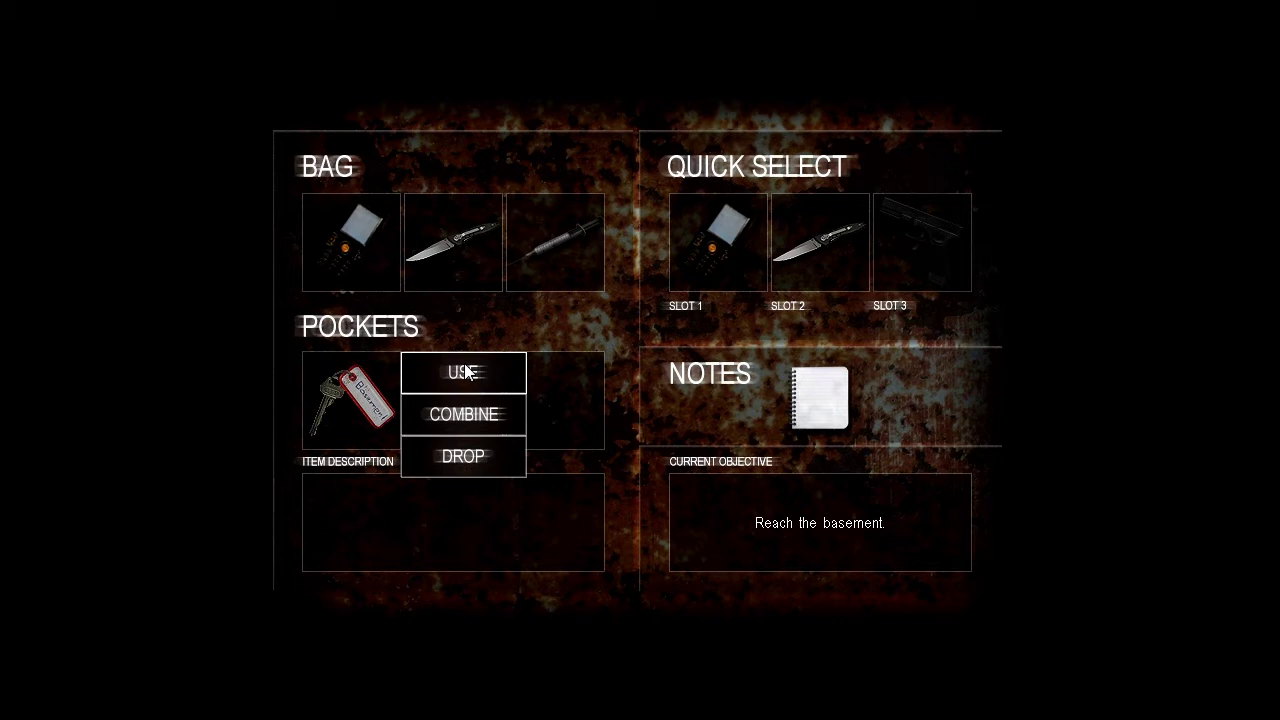
# - Use the basement key from Pockets to unlock the metal door
pyautogui.click(467, 372)
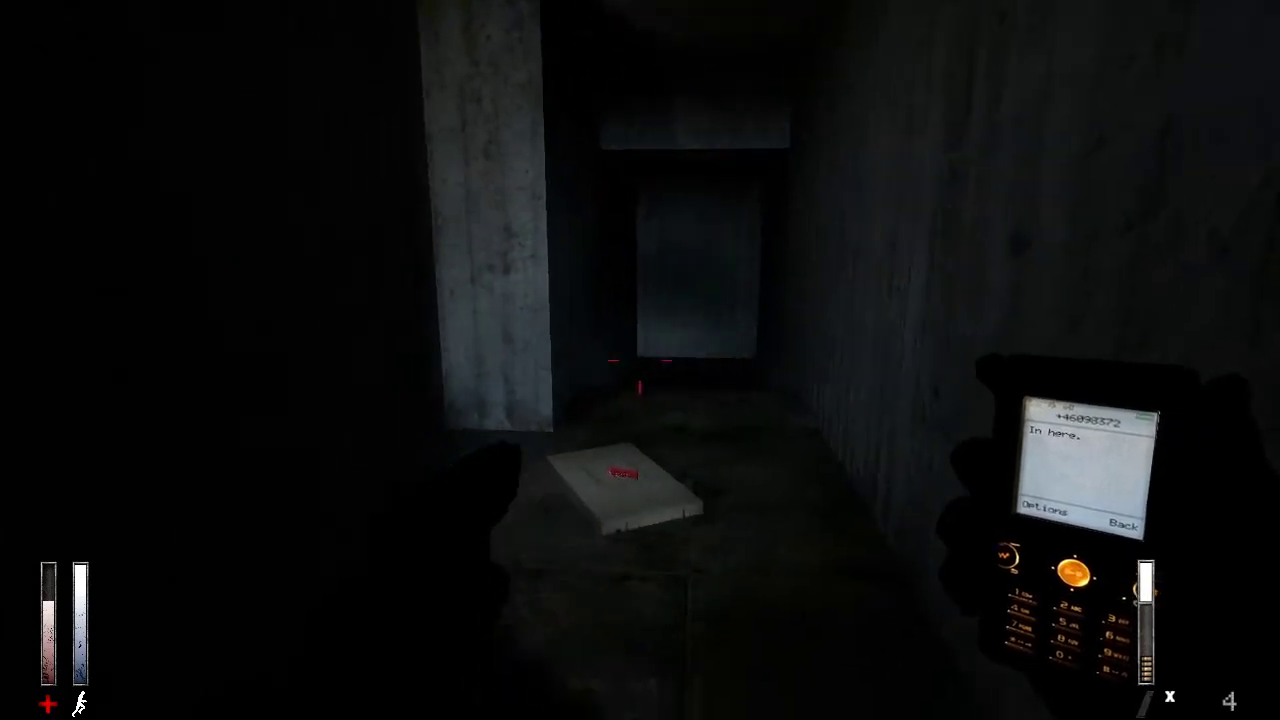
# - Pick up the glock magazine from the floor and check the stacked boxes blocking the way
pyautogui.press('w')
pyautogui.press('w')
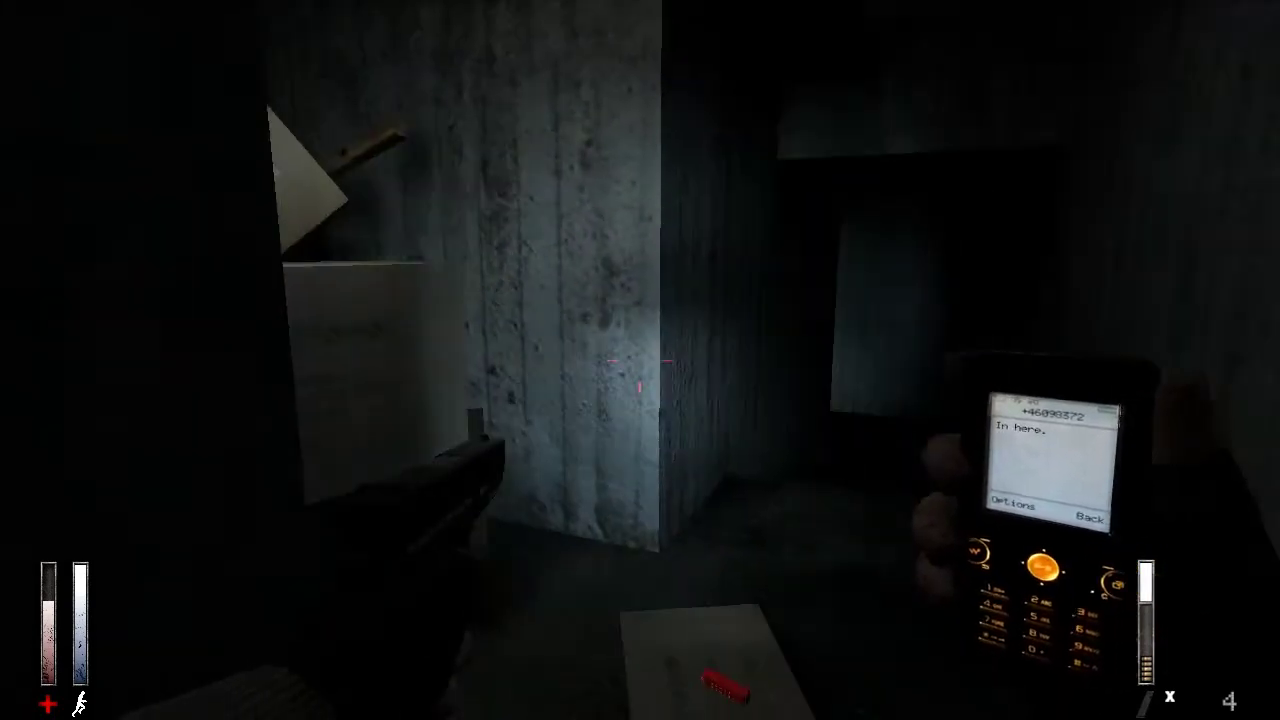
pyautogui.press('w')
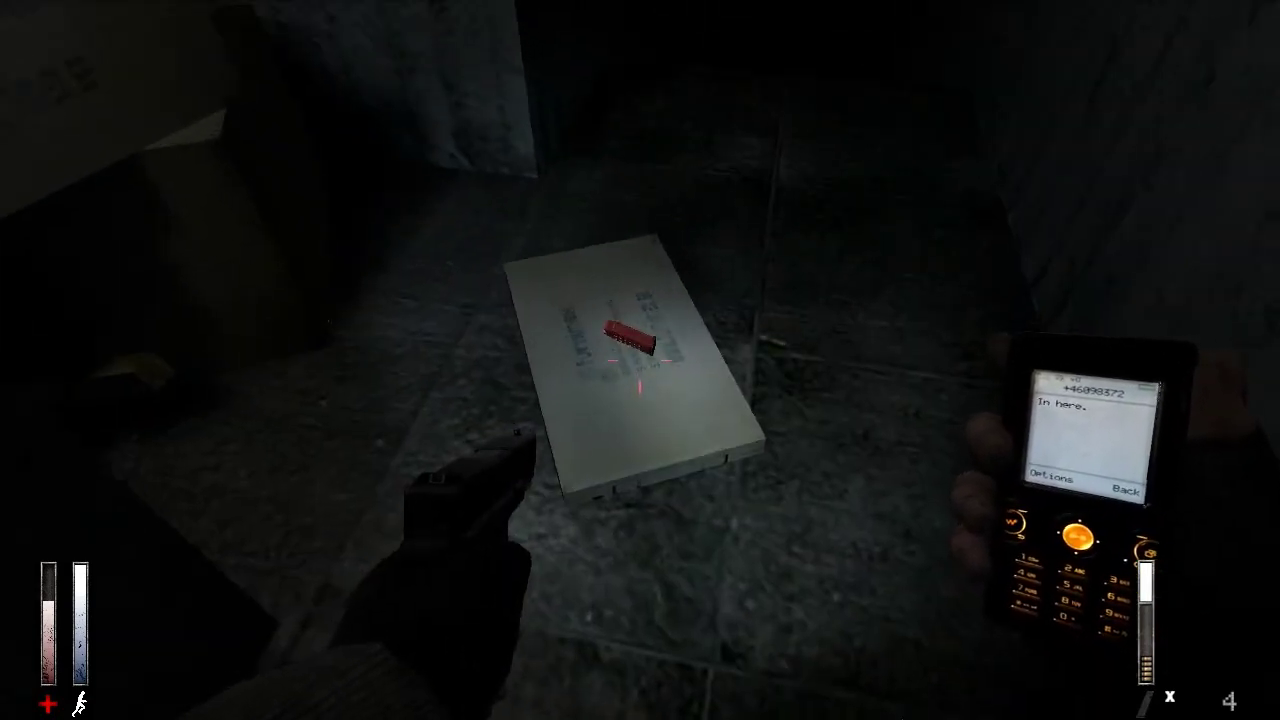
pyautogui.press('e')
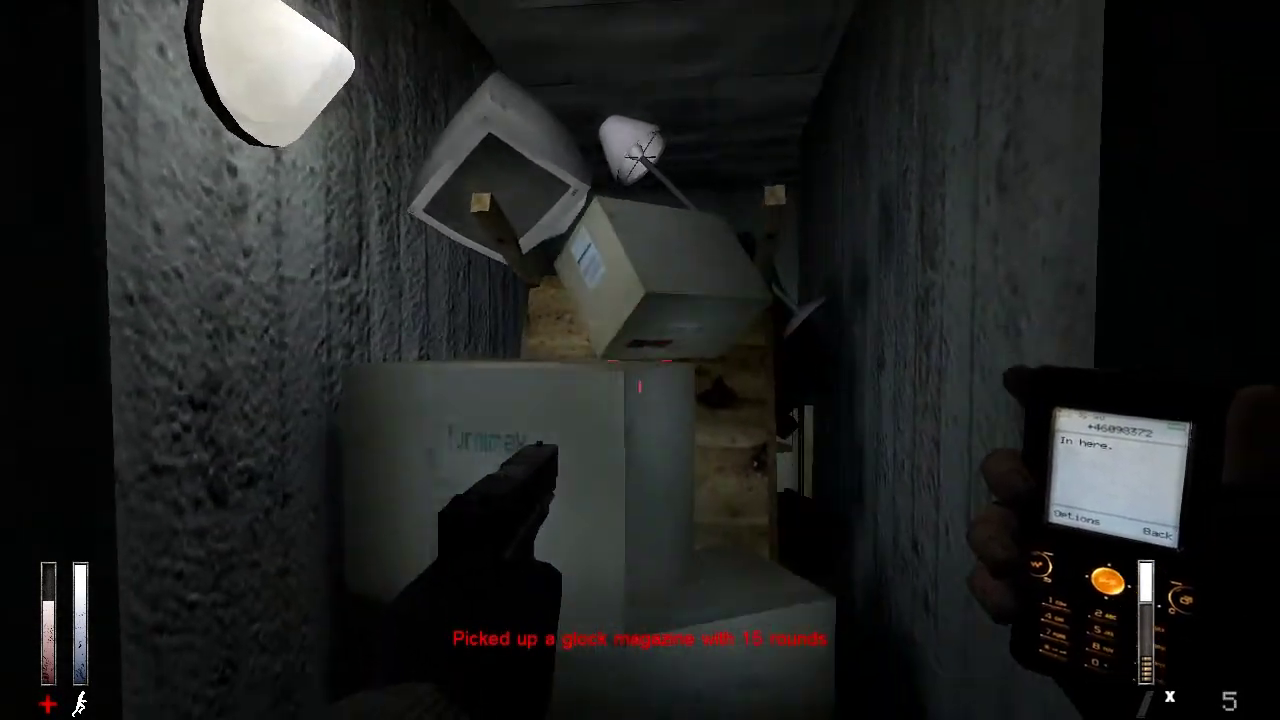
pyautogui.press('w')
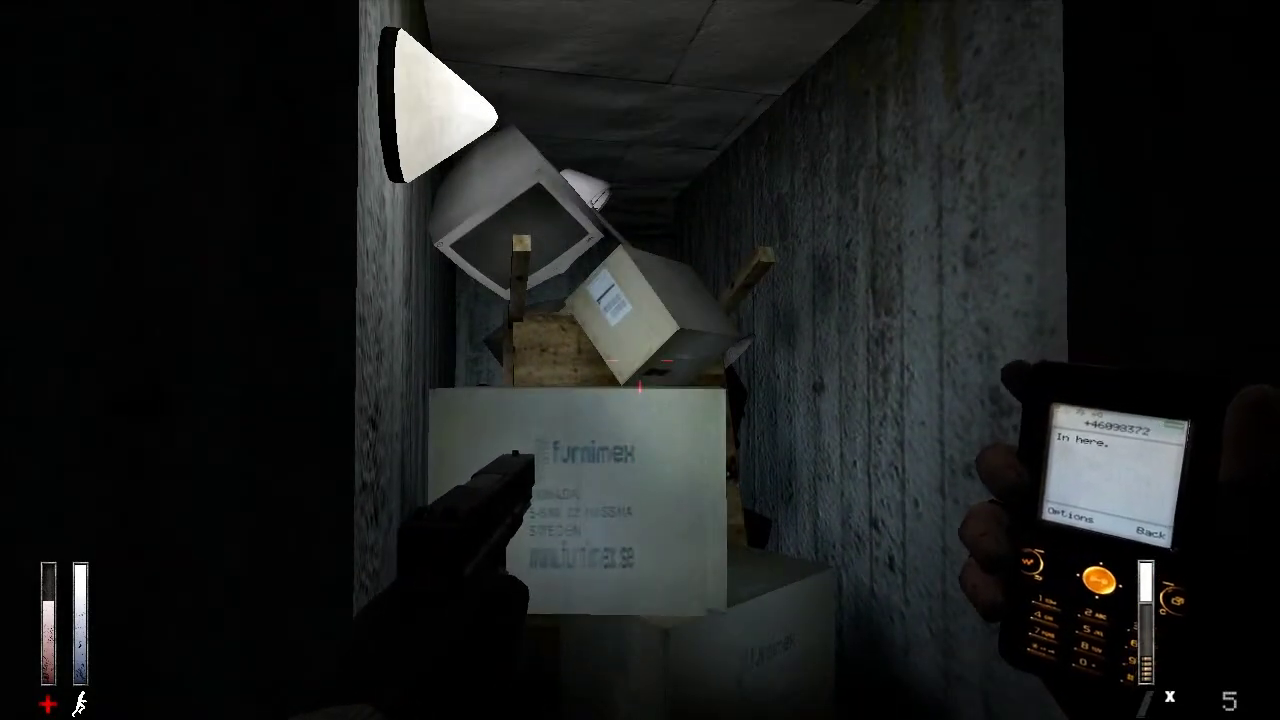
pyautogui.press('w')
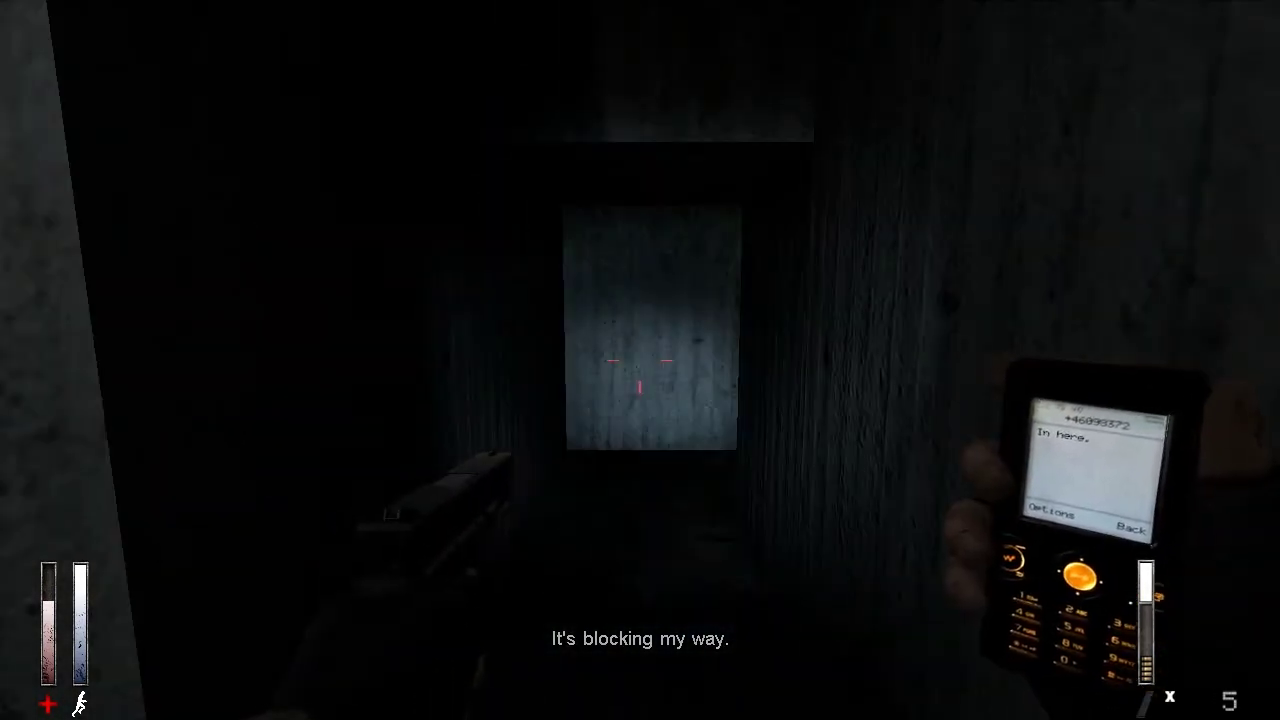
# - Follow the dark corridor and side passage, then climb the stairs to the metal keypad door
pyautogui.press('w')
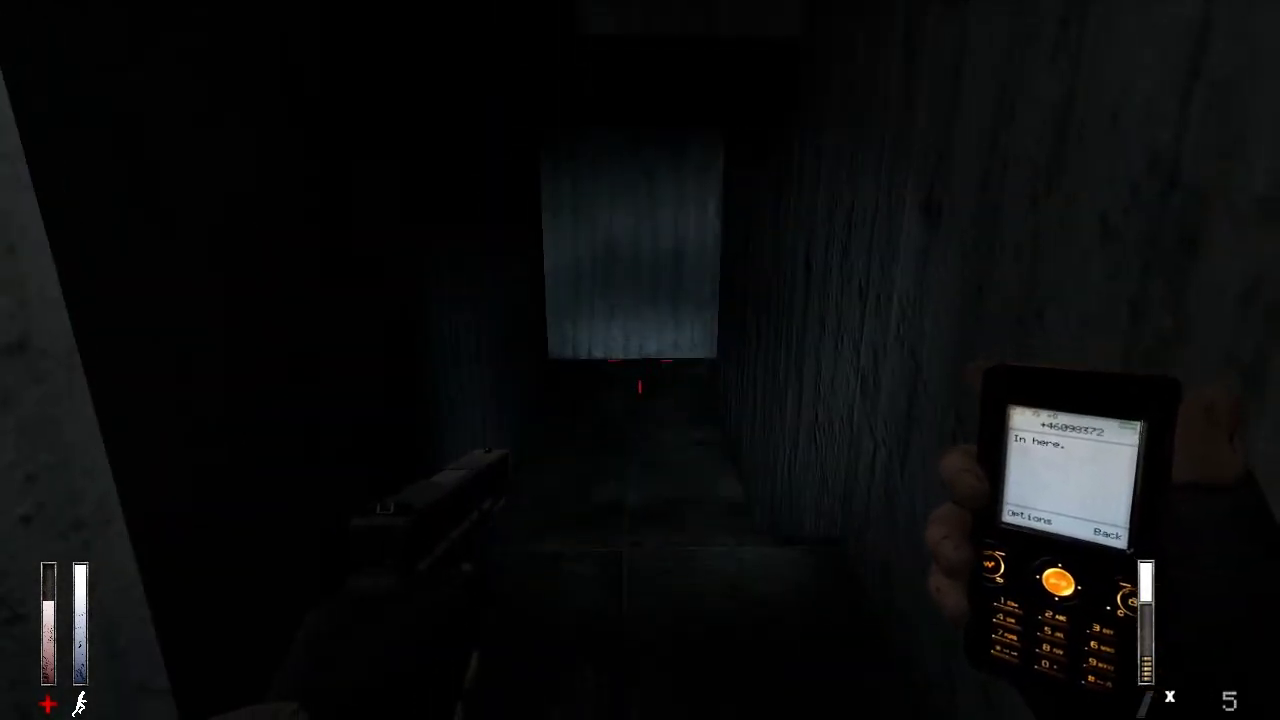
pyautogui.press('w')
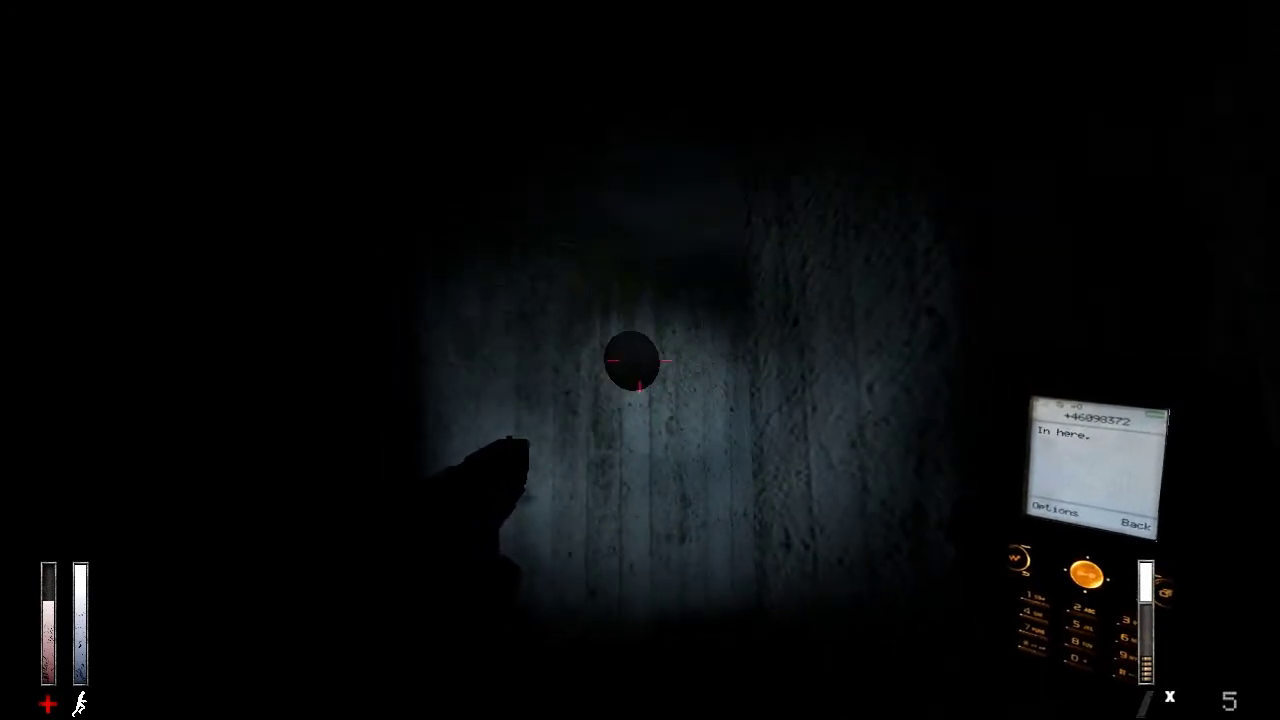
pyautogui.press('w')
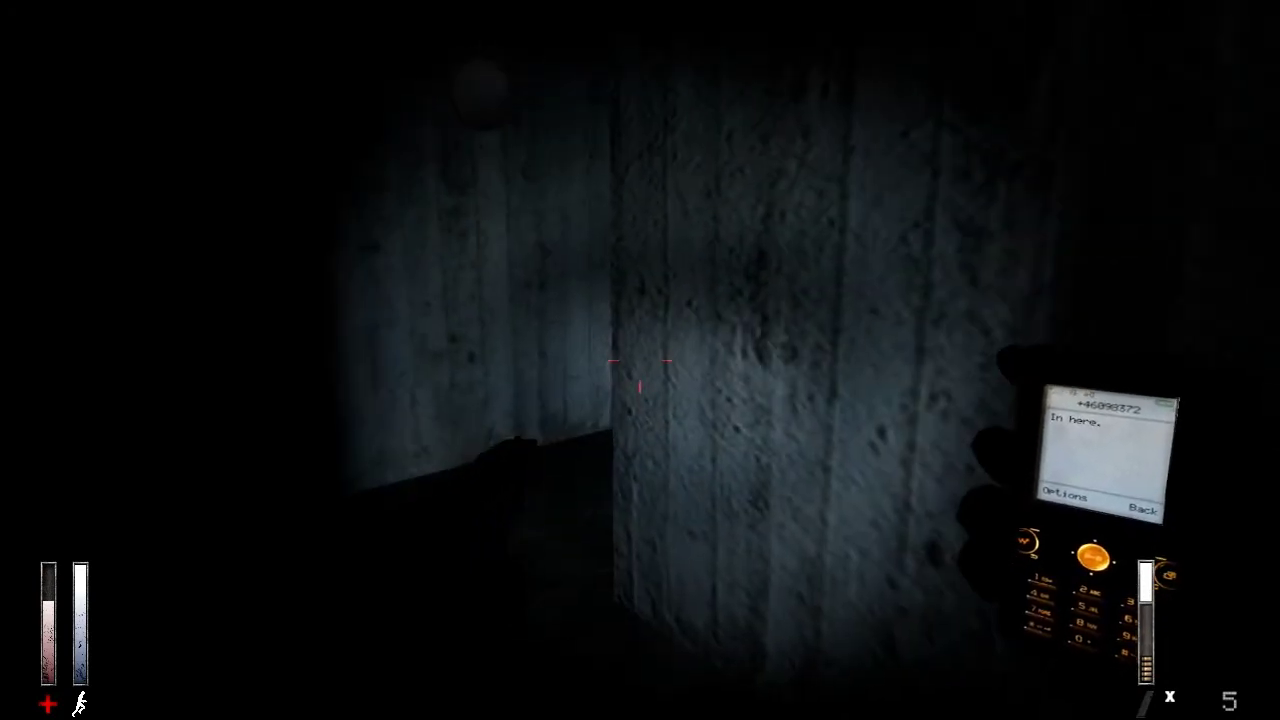
pyautogui.press('w')
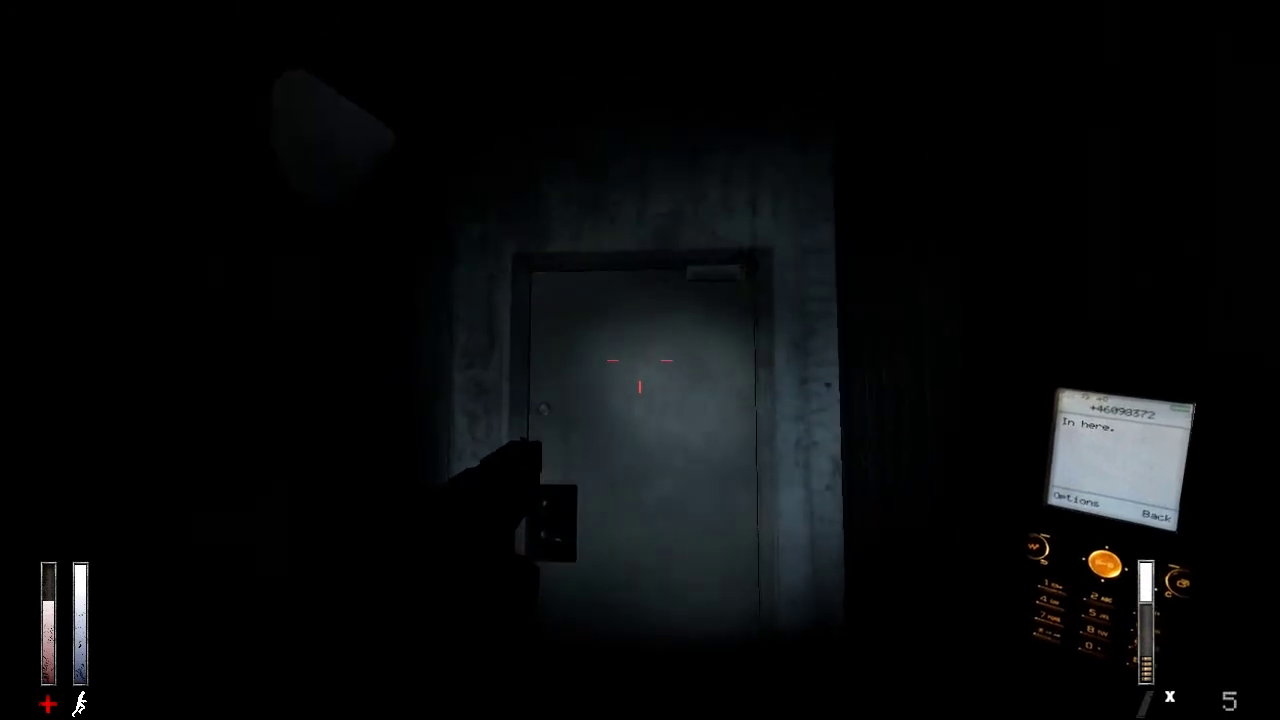
pyautogui.press('w')
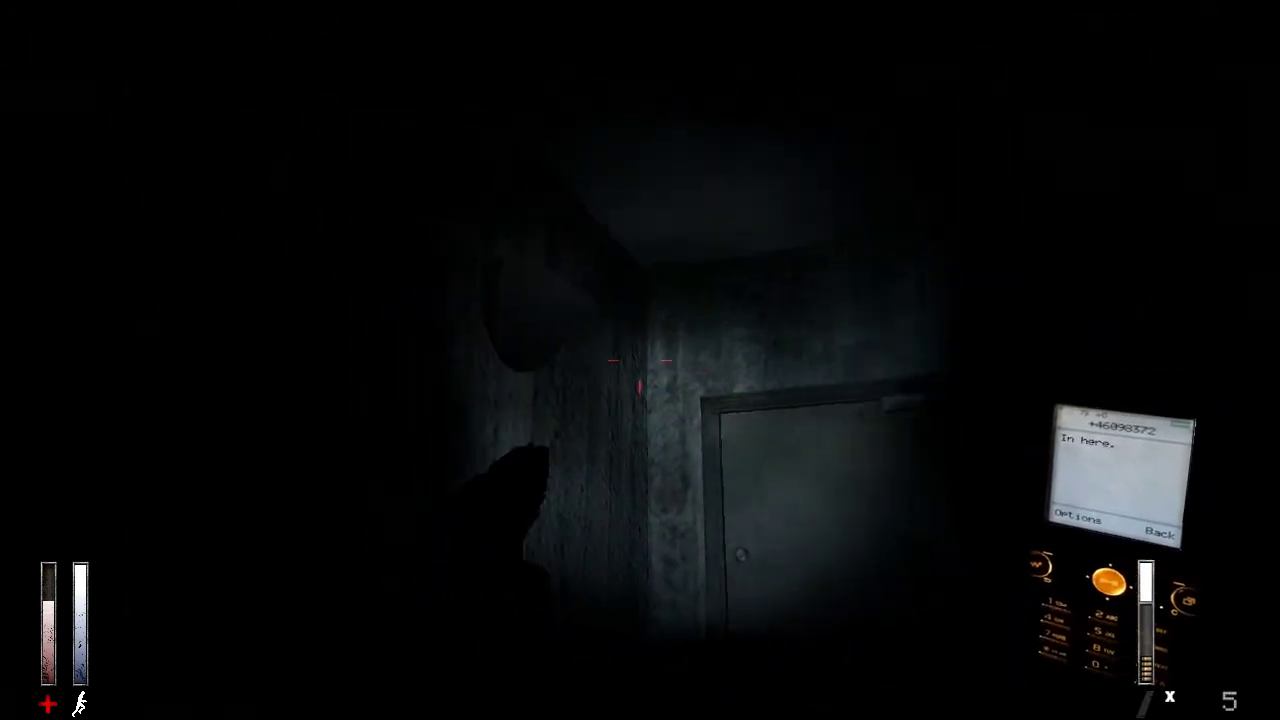
pyautogui.press('w')
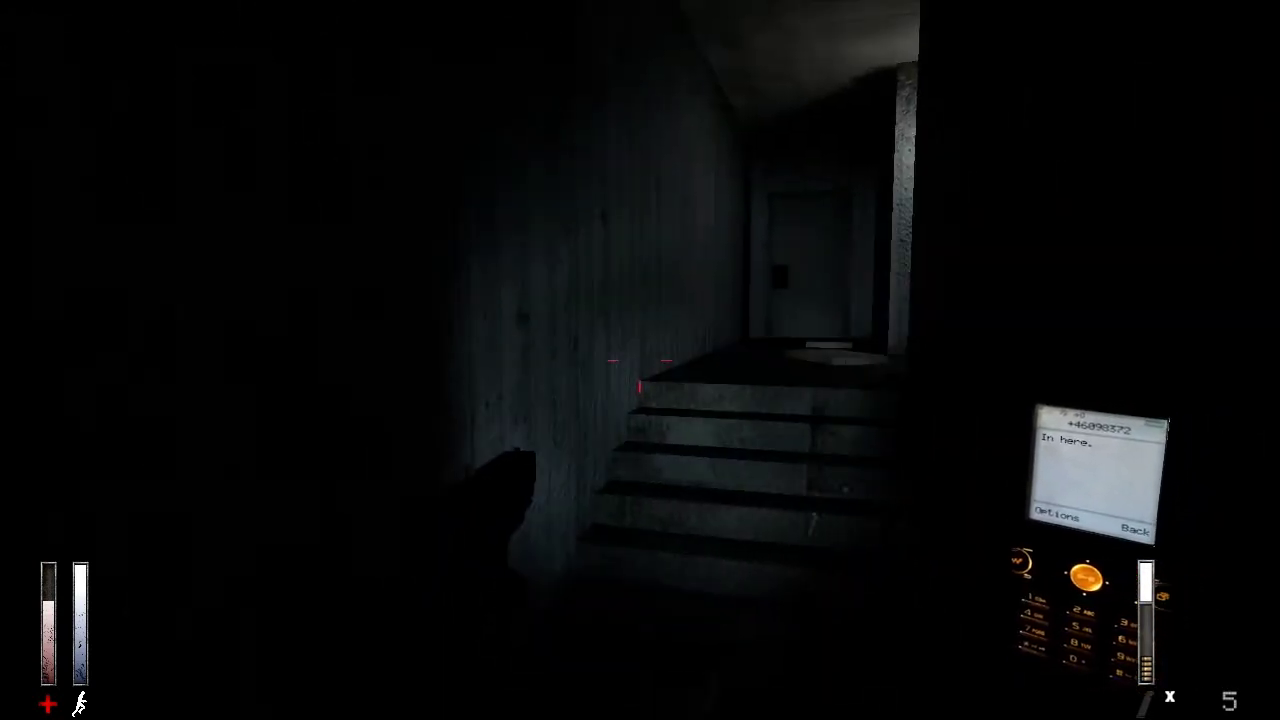
pyautogui.press('w')
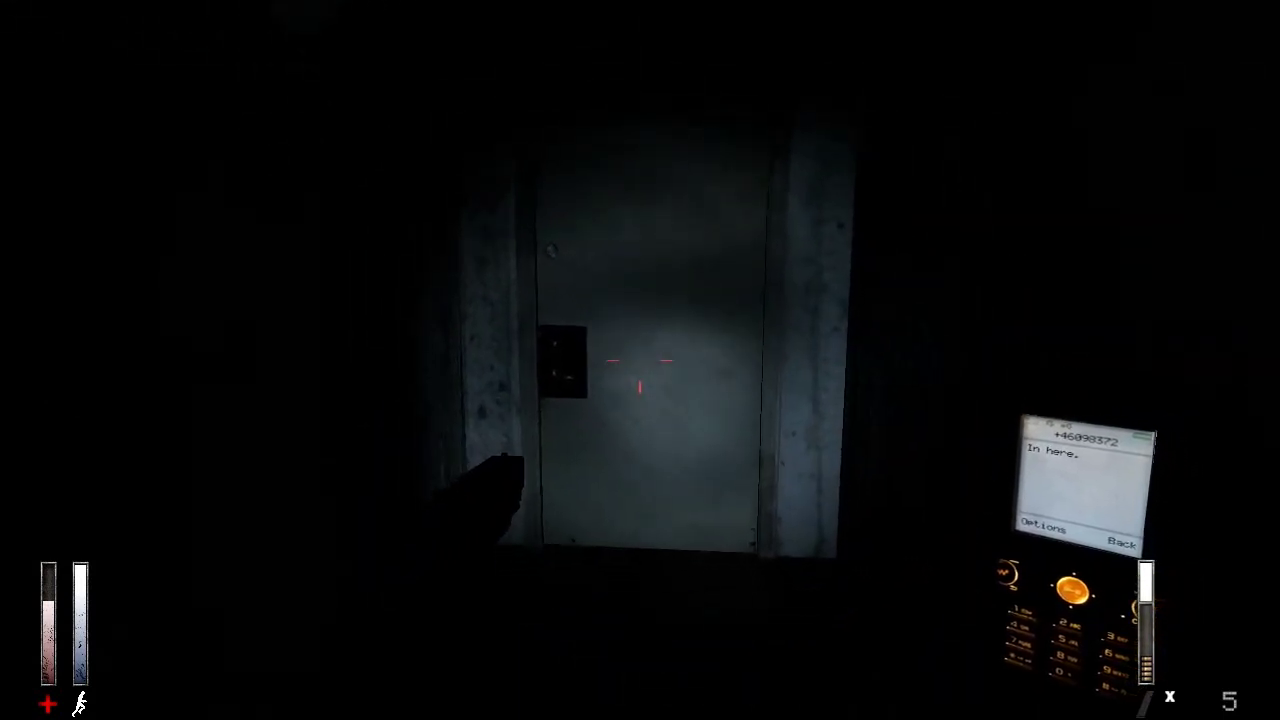
# - Walk from the keypad door past the sacks into the corridor leading to the exit sign
pyautogui.press('w')
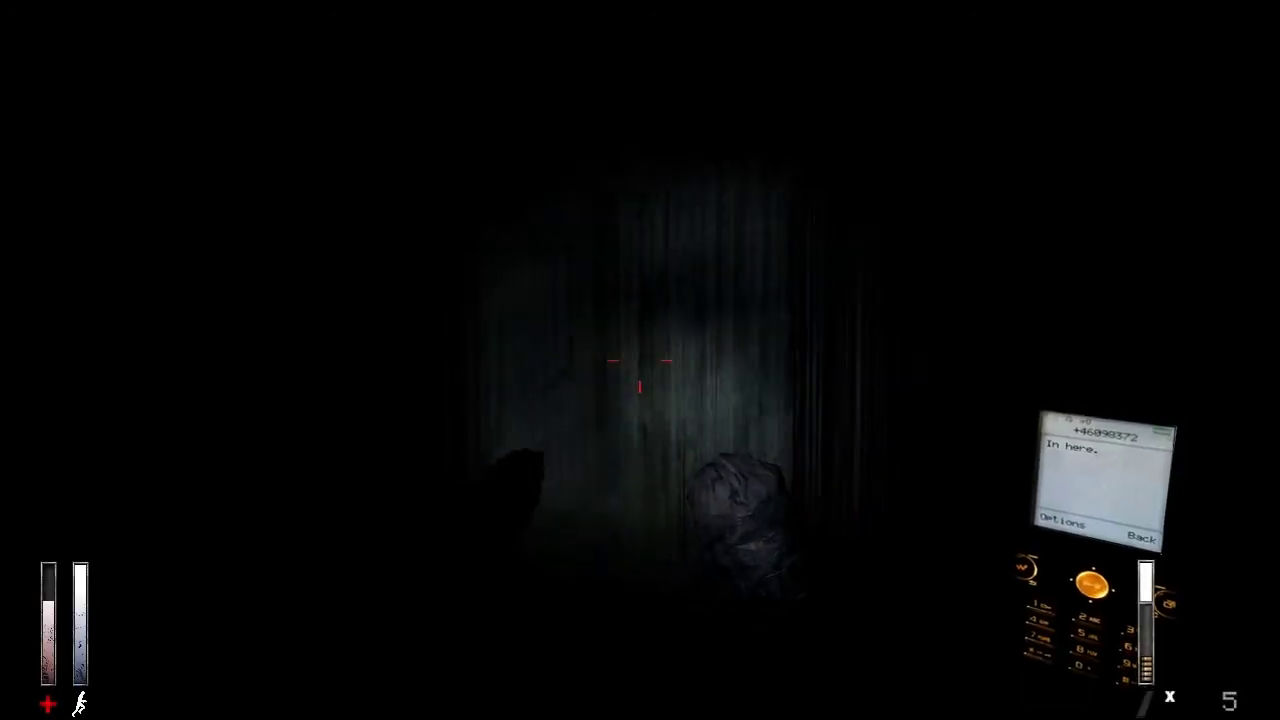
pyautogui.press('w')
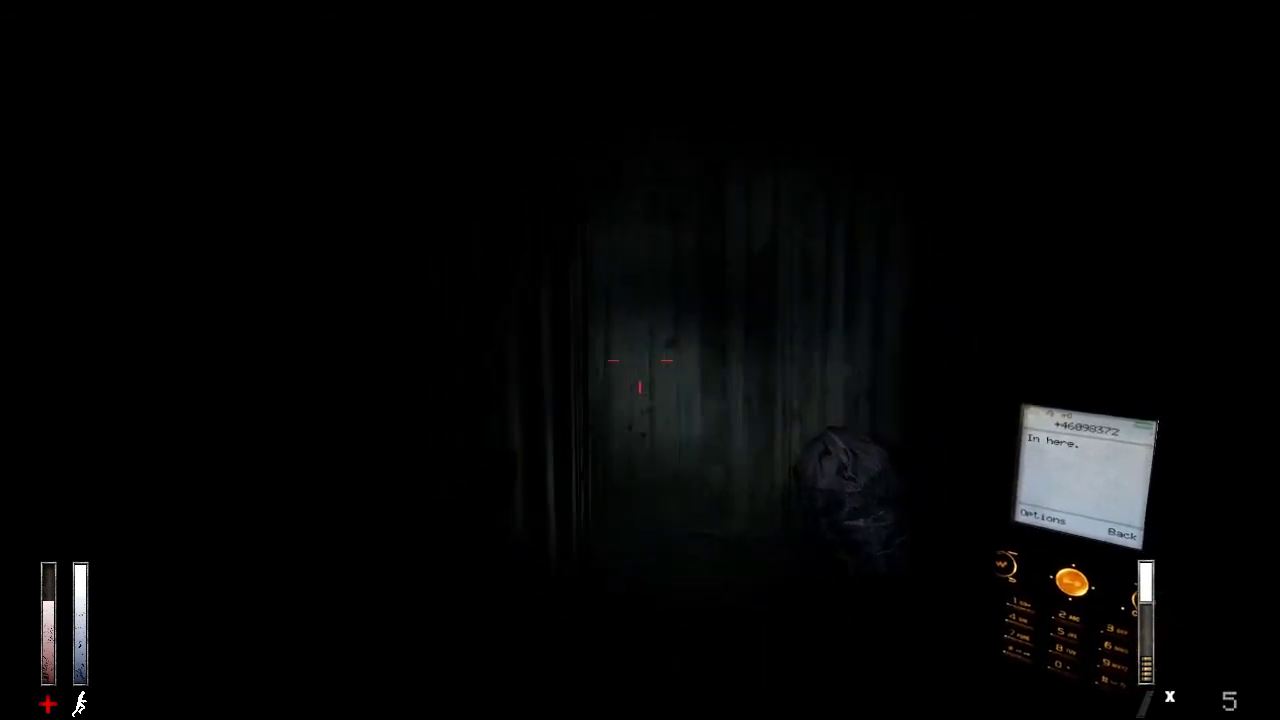
pyautogui.press('s')
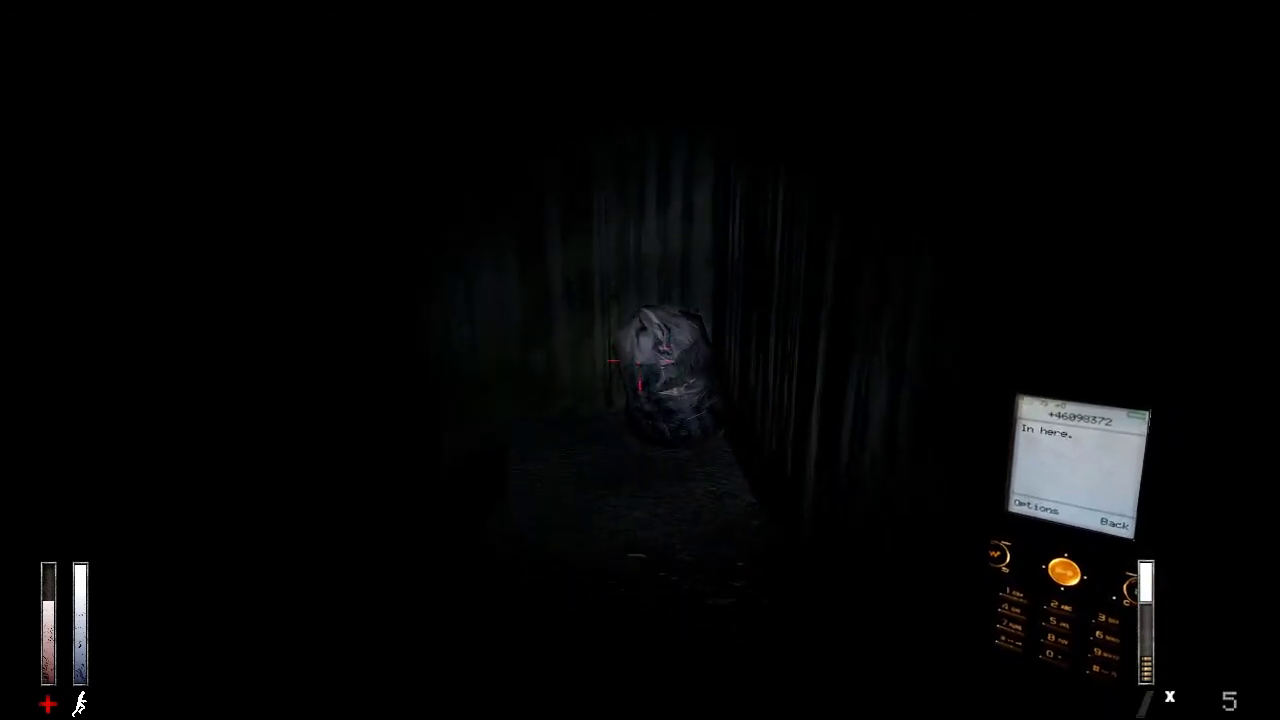
pyautogui.press('w')
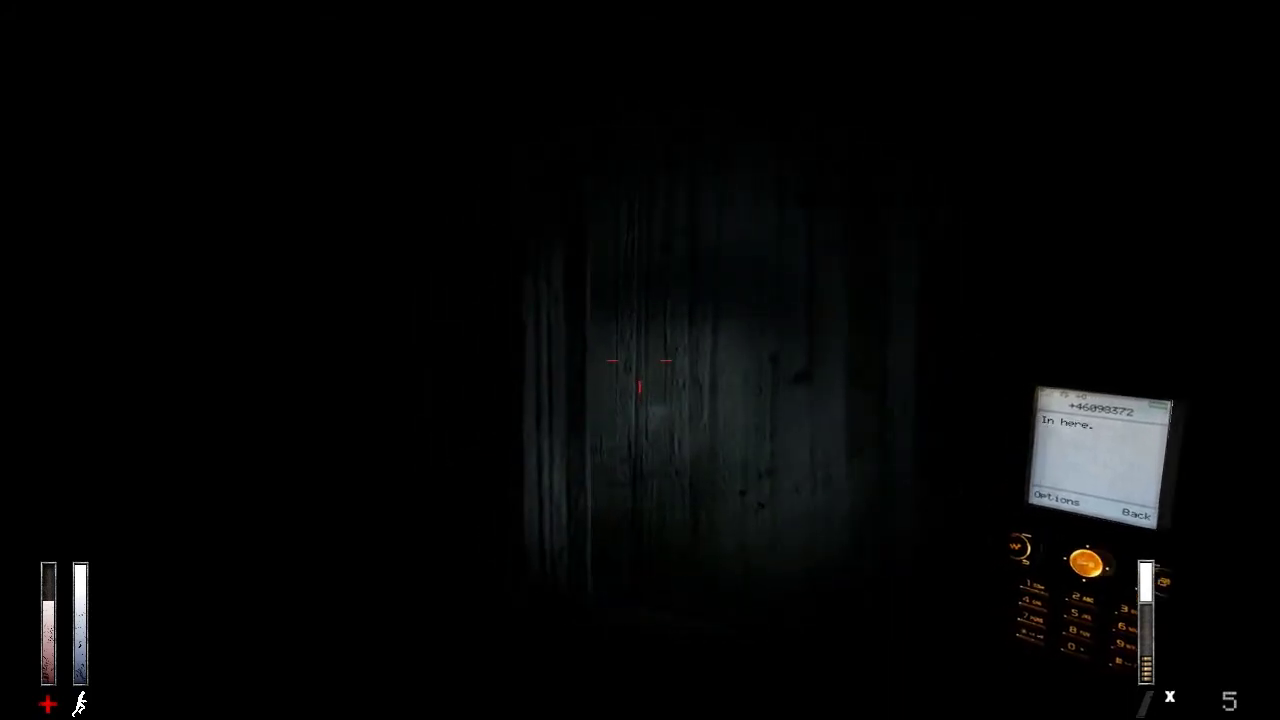
pyautogui.press('w')
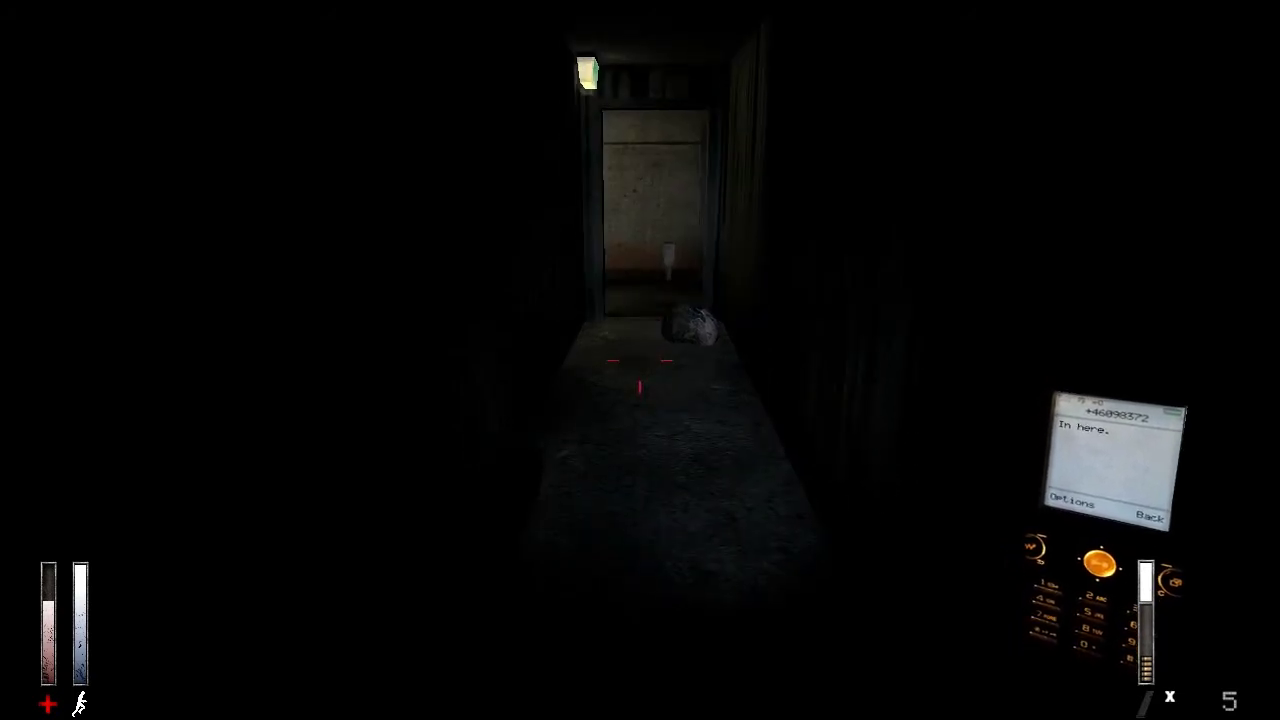
# - Approach the exit-sign doorway, retreat from the ghost figure, then advance to the pale body
pyautogui.press('w')
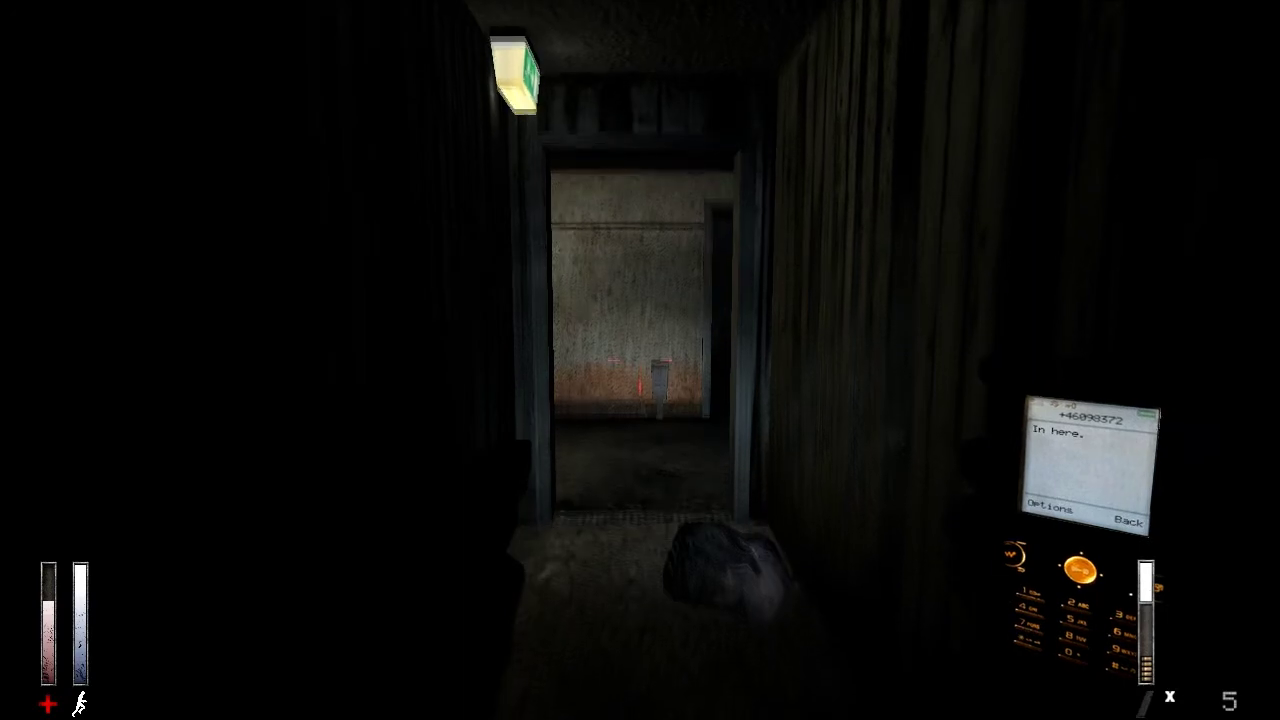
pyautogui.press('w')
pyautogui.press('w')
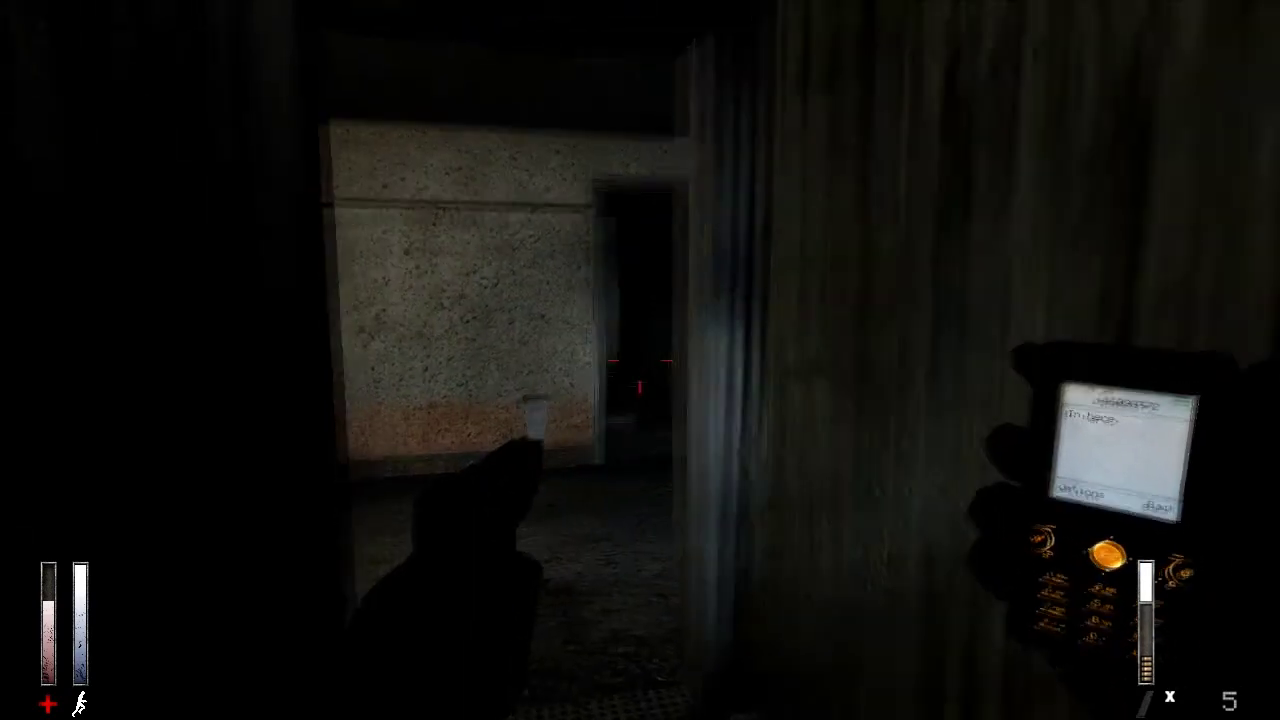
pyautogui.press('w')
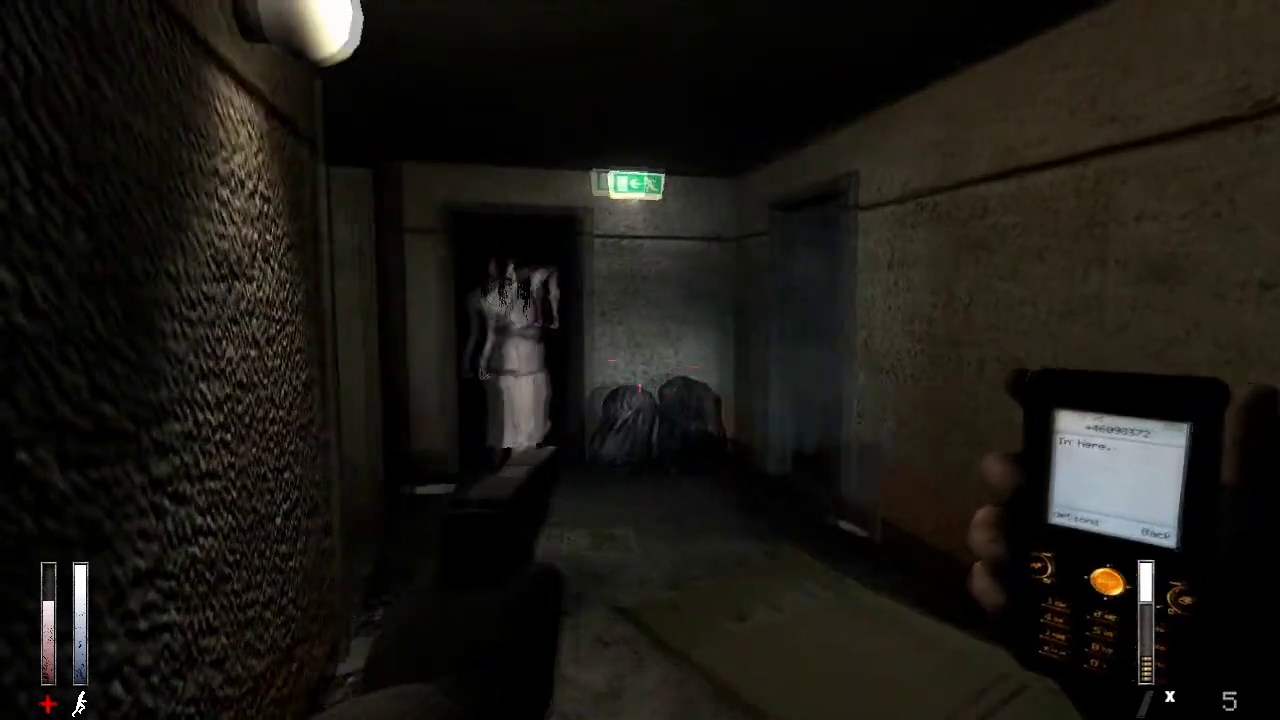
pyautogui.press('w')
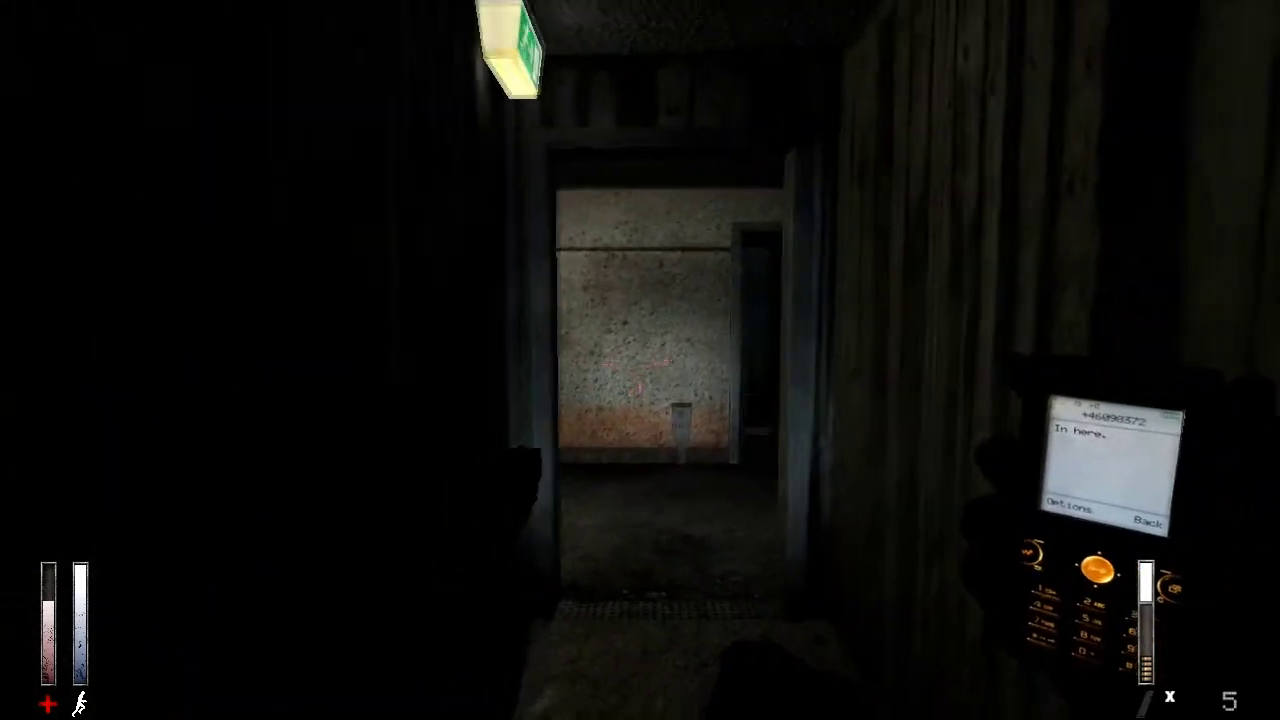
pyautogui.press('s')
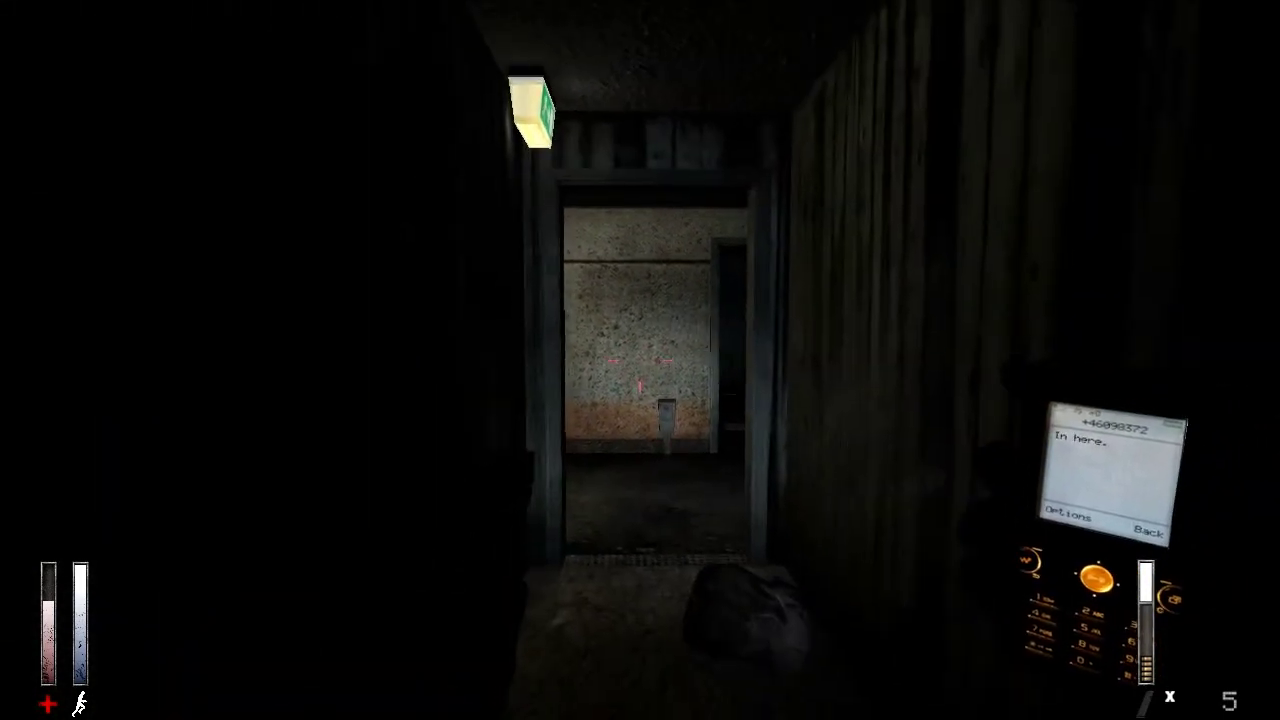
pyautogui.press('s')
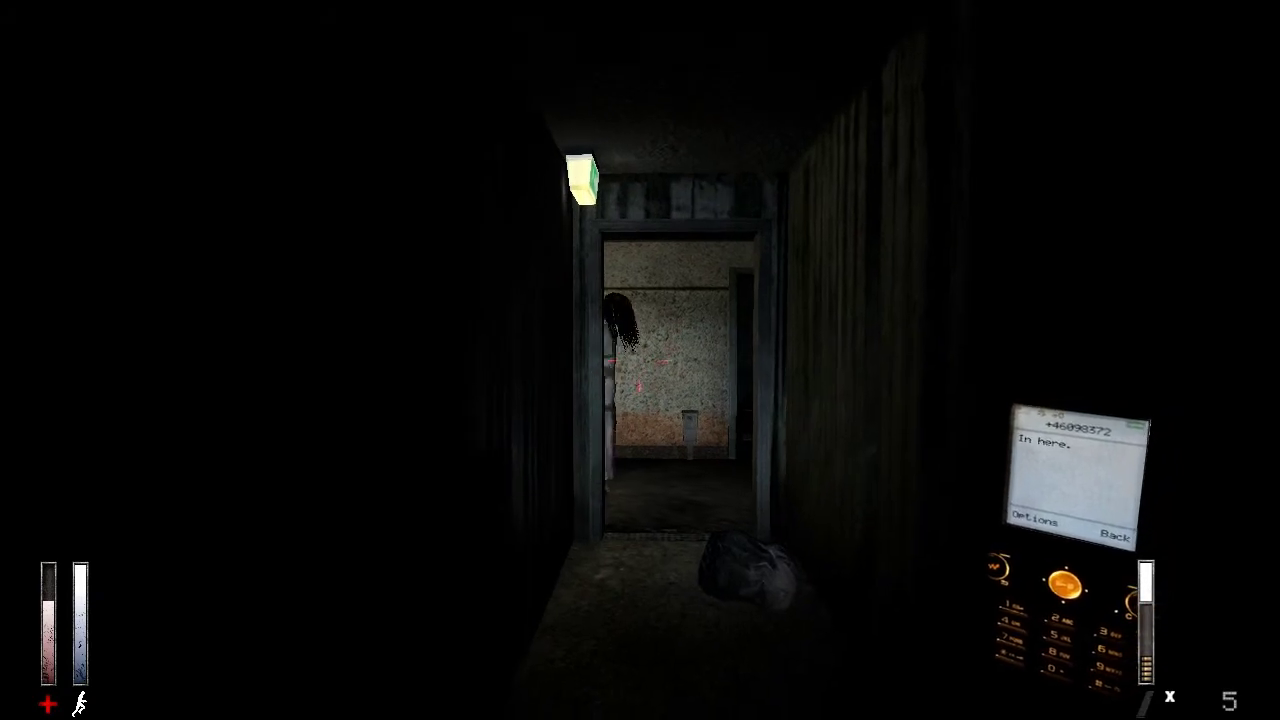
pyautogui.press('w')
pyautogui.press('w')
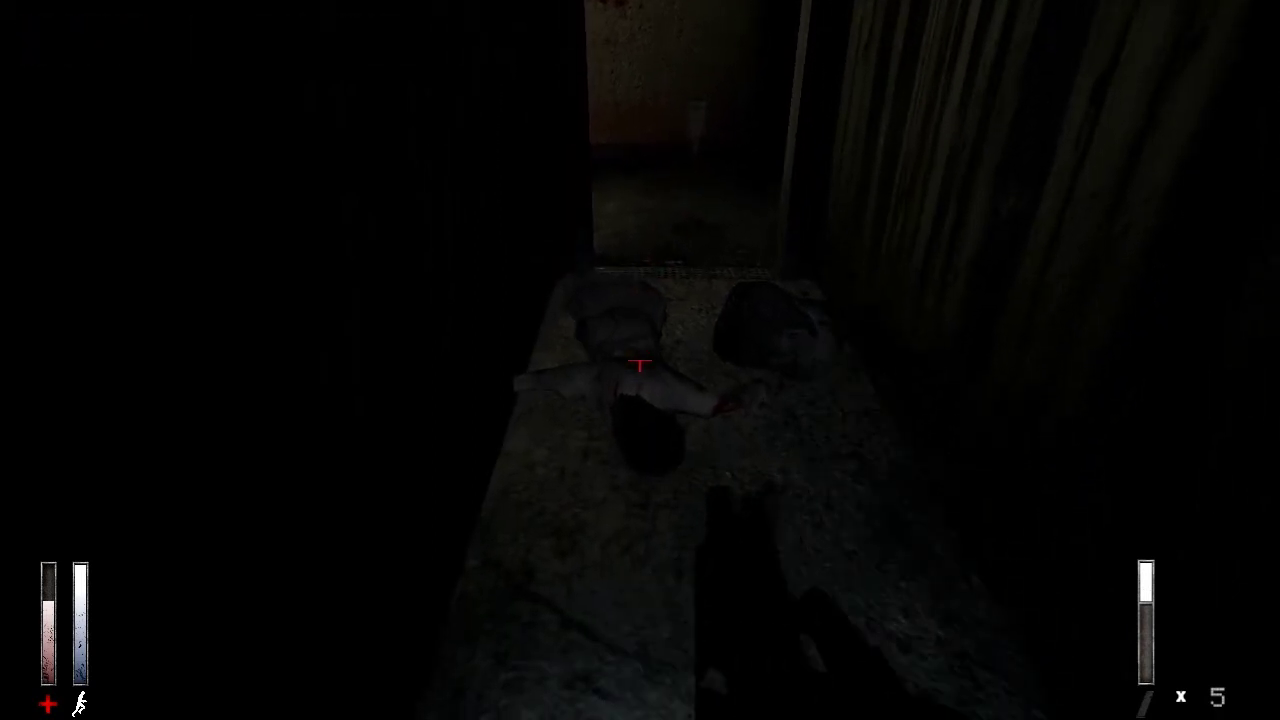
# - Reload the pistol and walk down the wooden passage through the blood-spattered doorway
pyautogui.press('r')
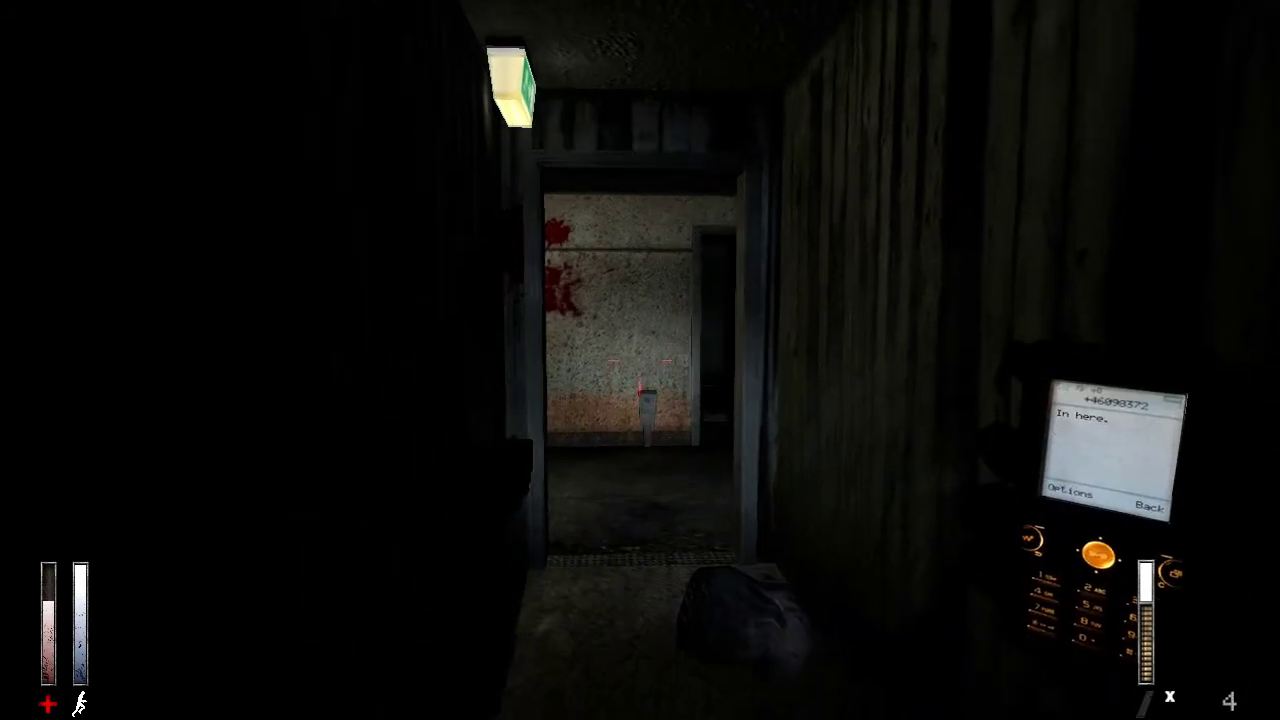
pyautogui.press('w')
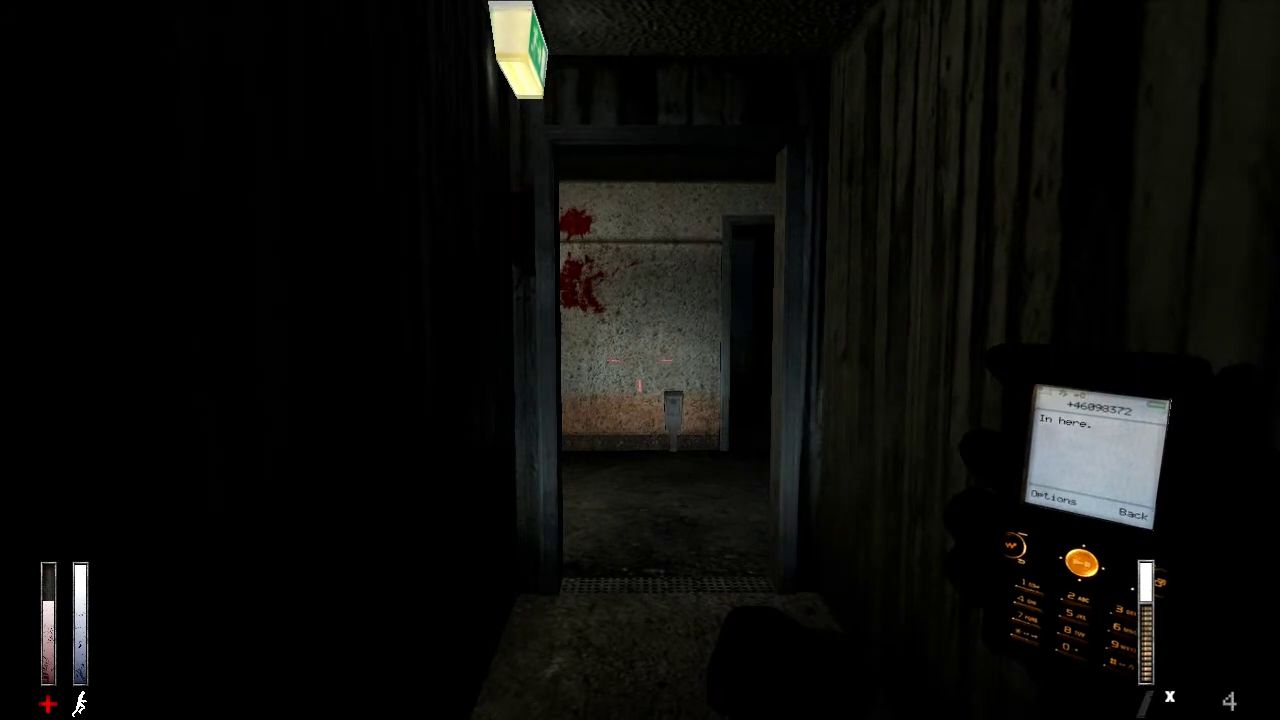
pyautogui.press('w')
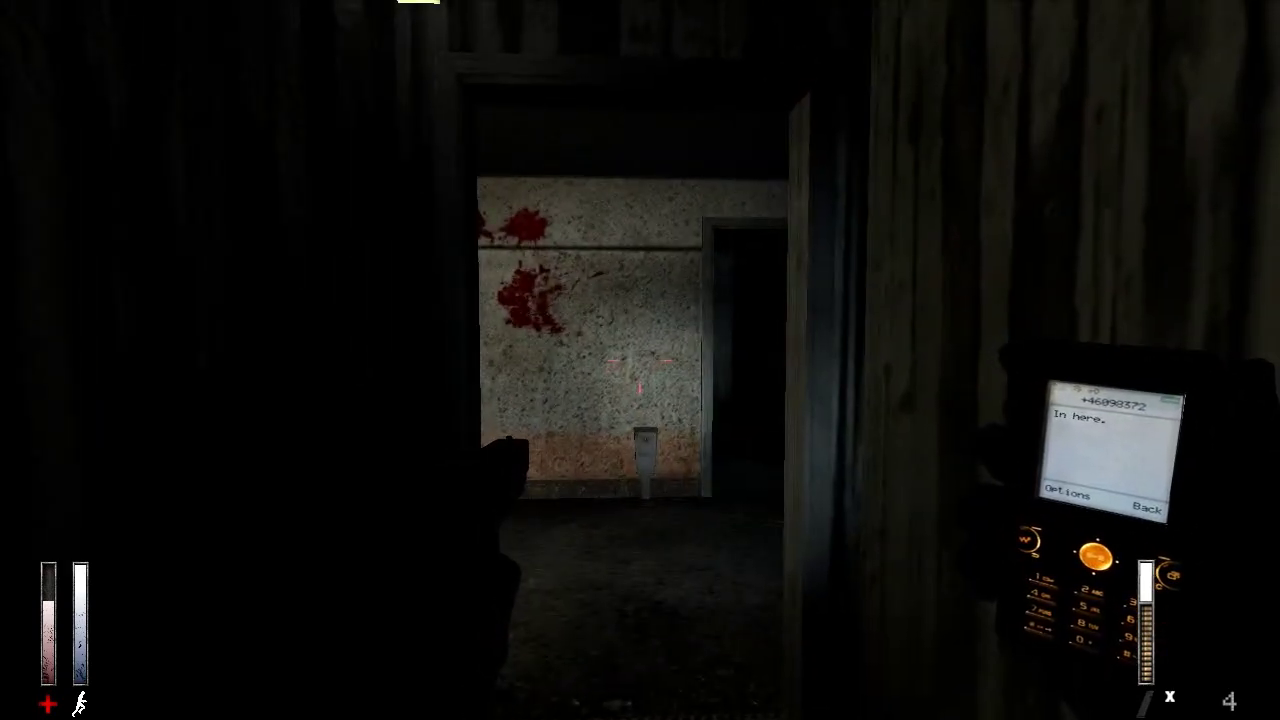
pyautogui.press('s')
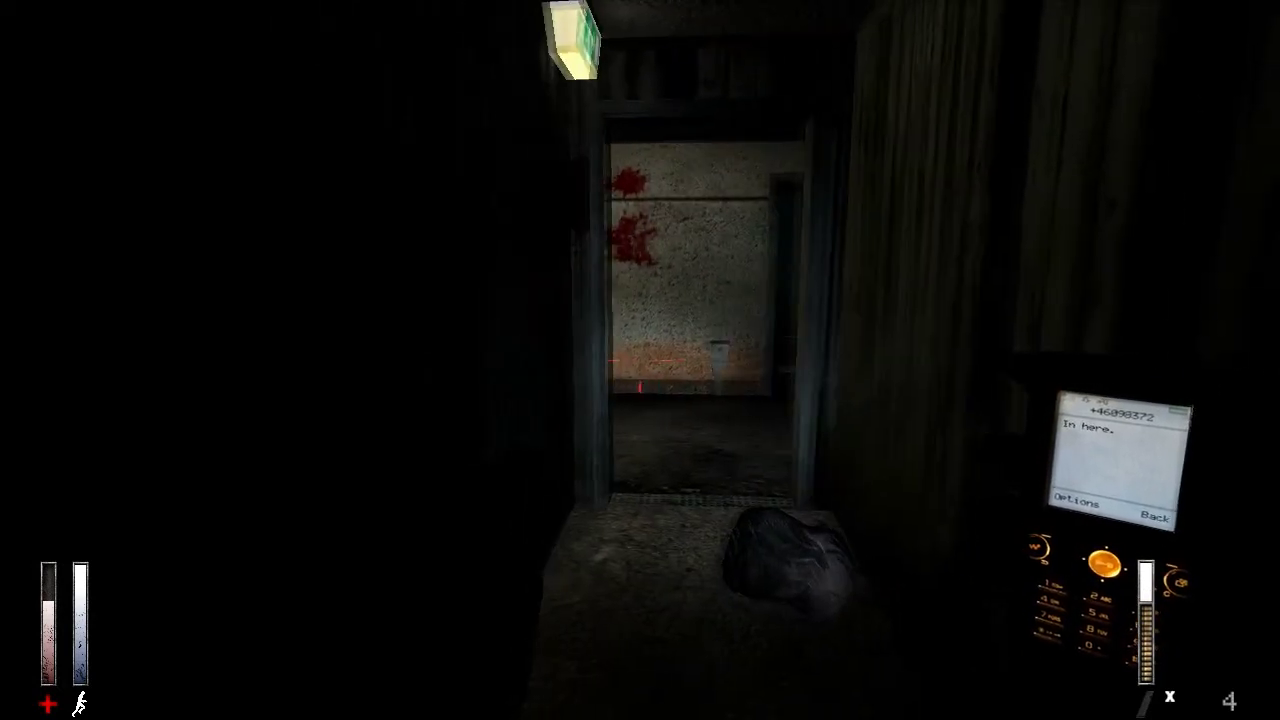
pyautogui.press('w')
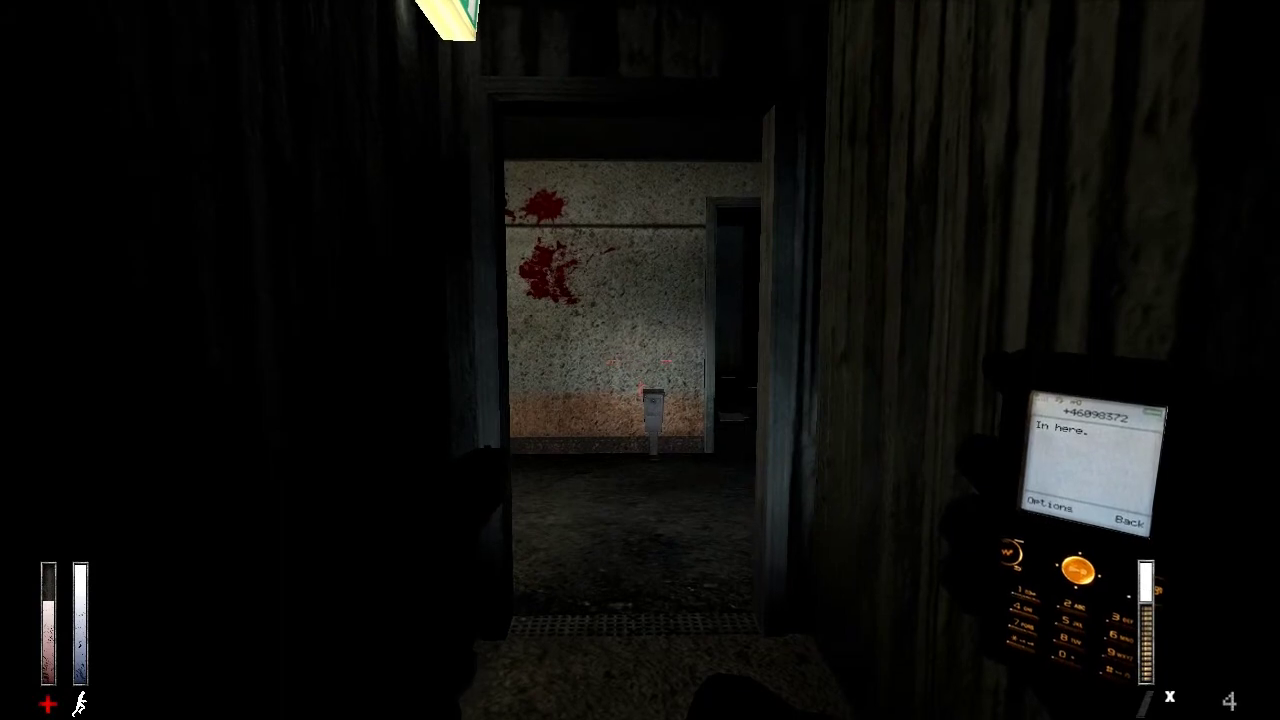
pyautogui.press('w')
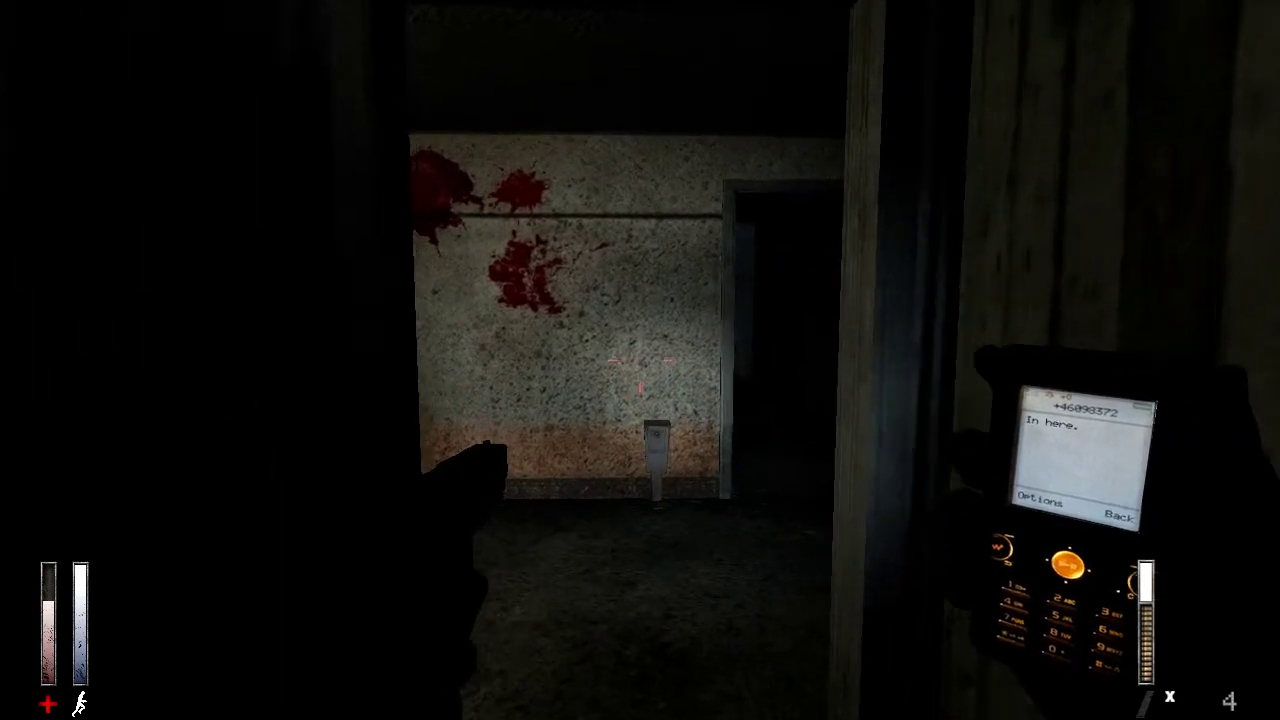
pyautogui.press('w')
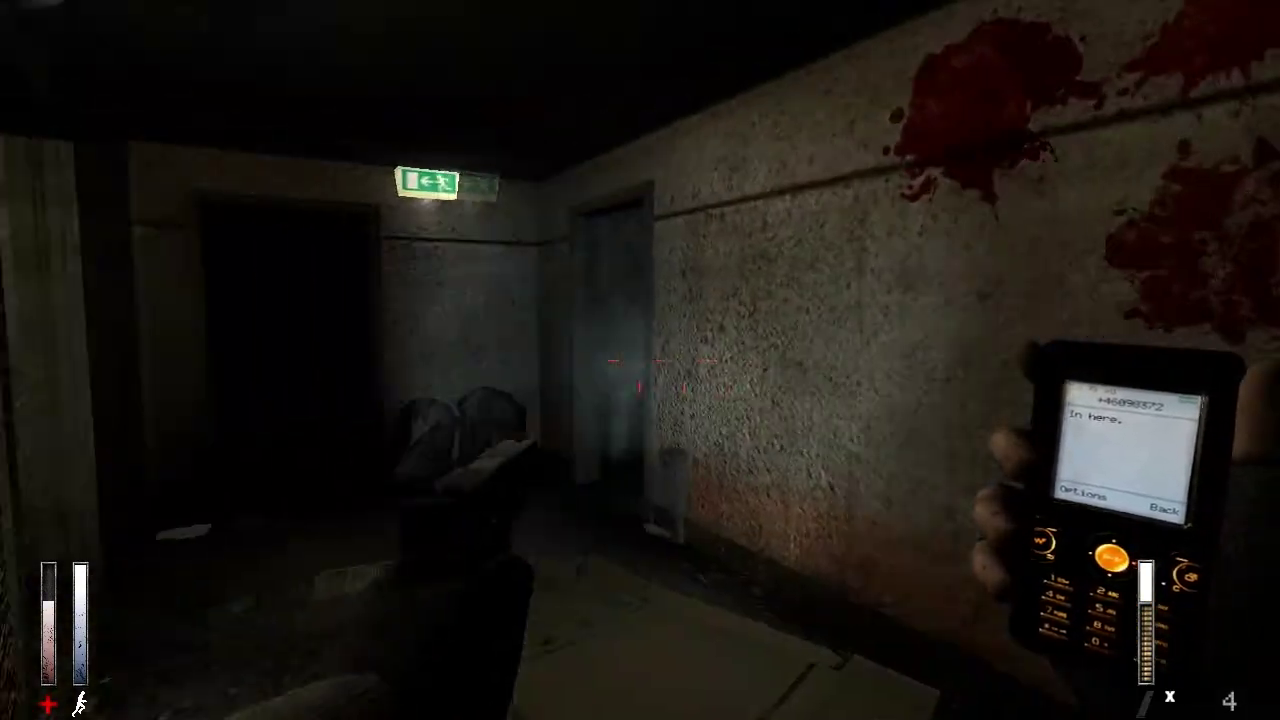
# - Walk into the dim corridor and head down the dark corridor to a side doorway
pyautogui.press('w')
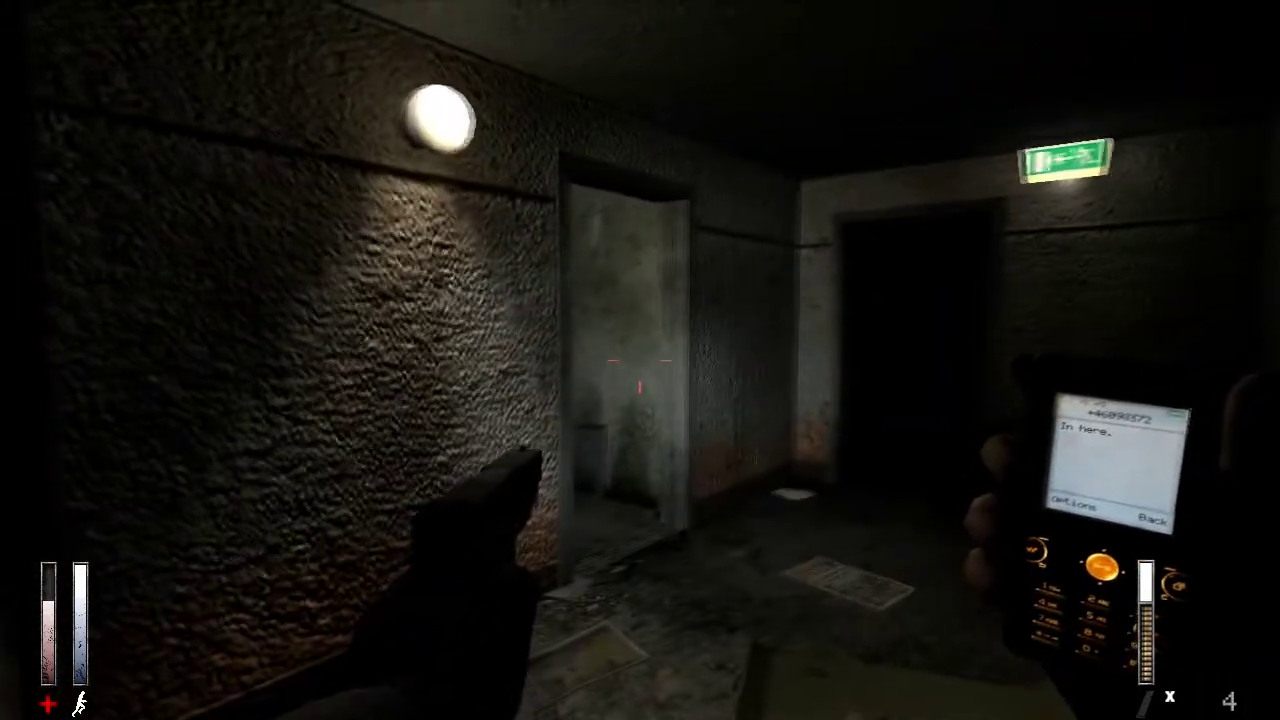
pyautogui.press('w')
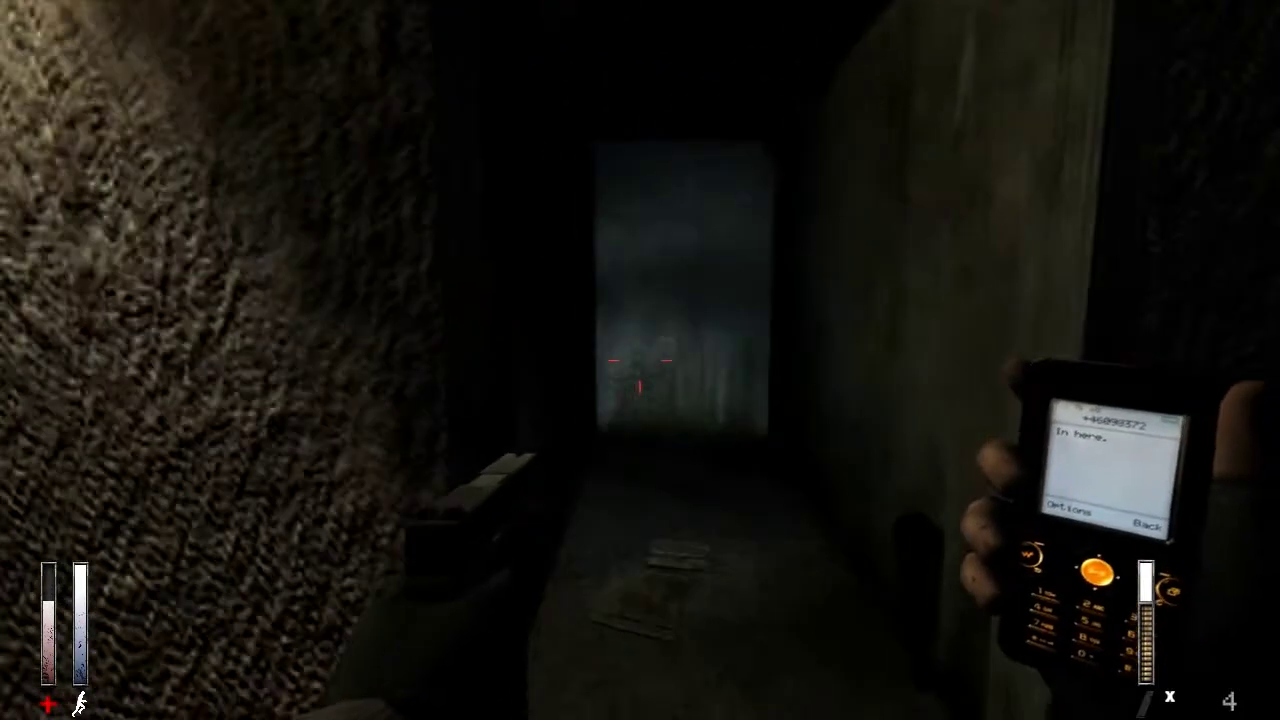
pyautogui.press('w')
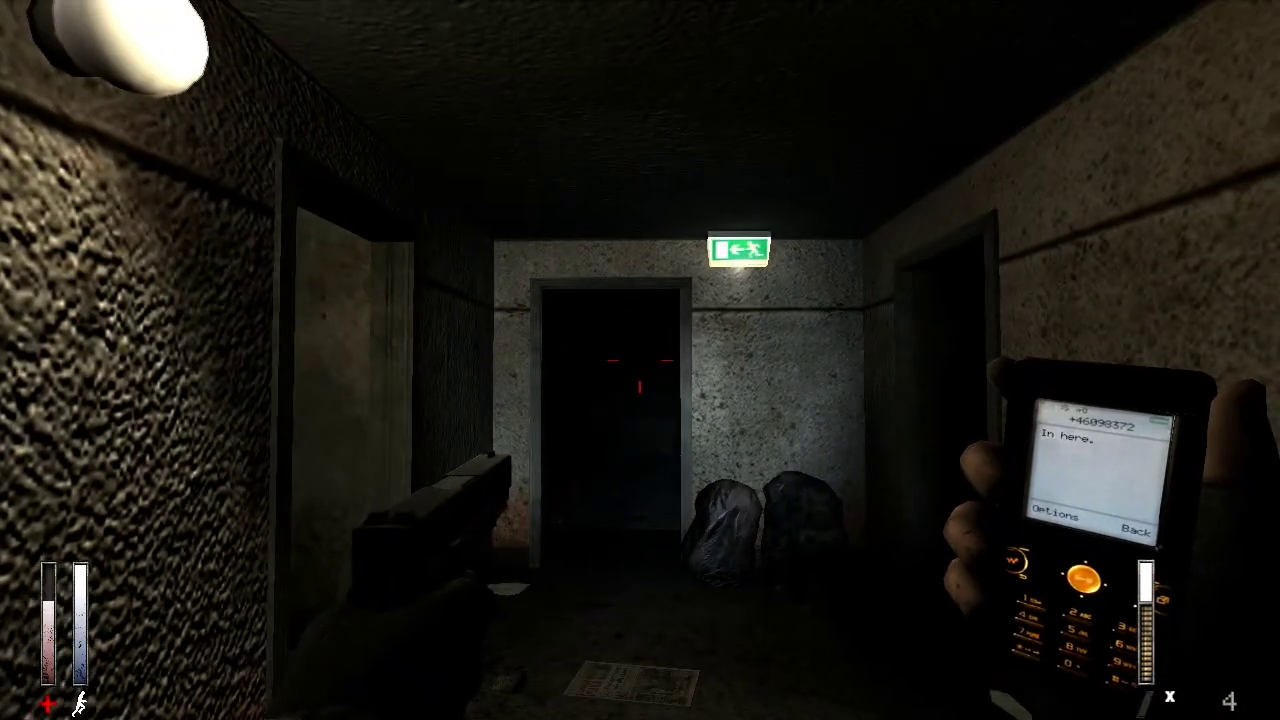
pyautogui.press('w')
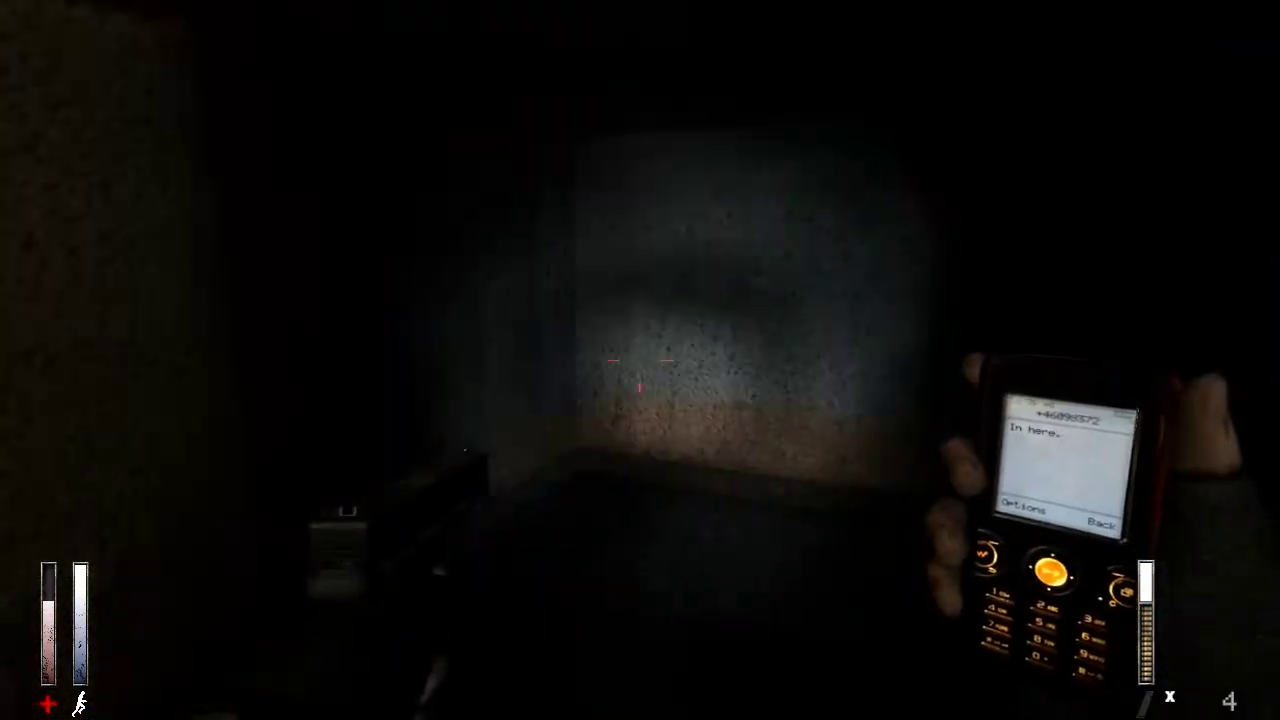
pyautogui.press('w')
pyautogui.press('w')
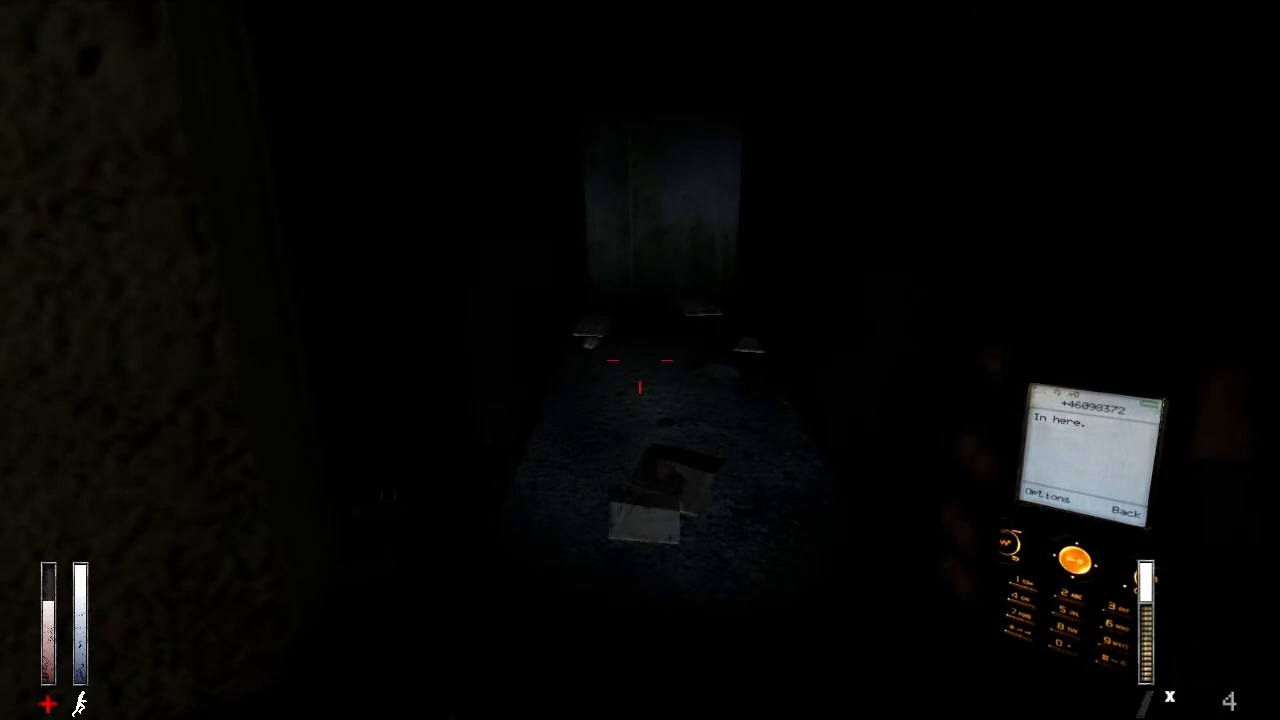
pyautogui.press('w')
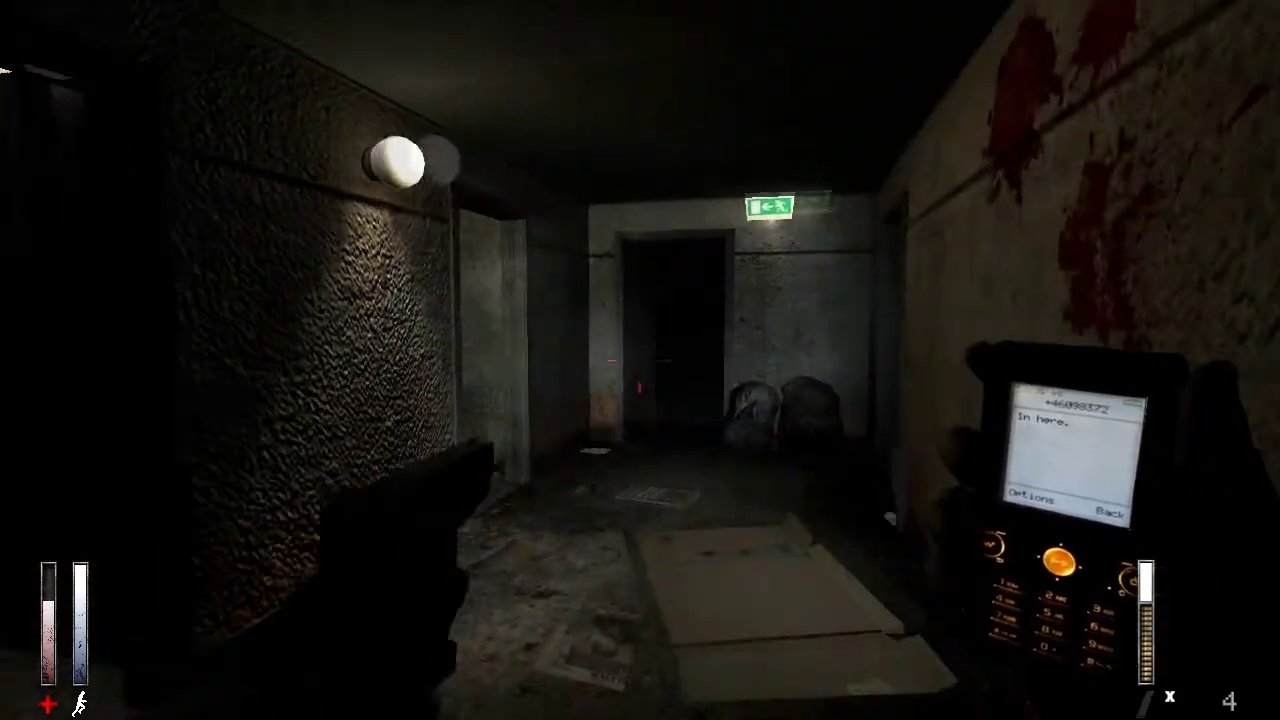
# - Cross the dark room, then check the dark side corridor and the lit room's doorway
pyautogui.press('w')
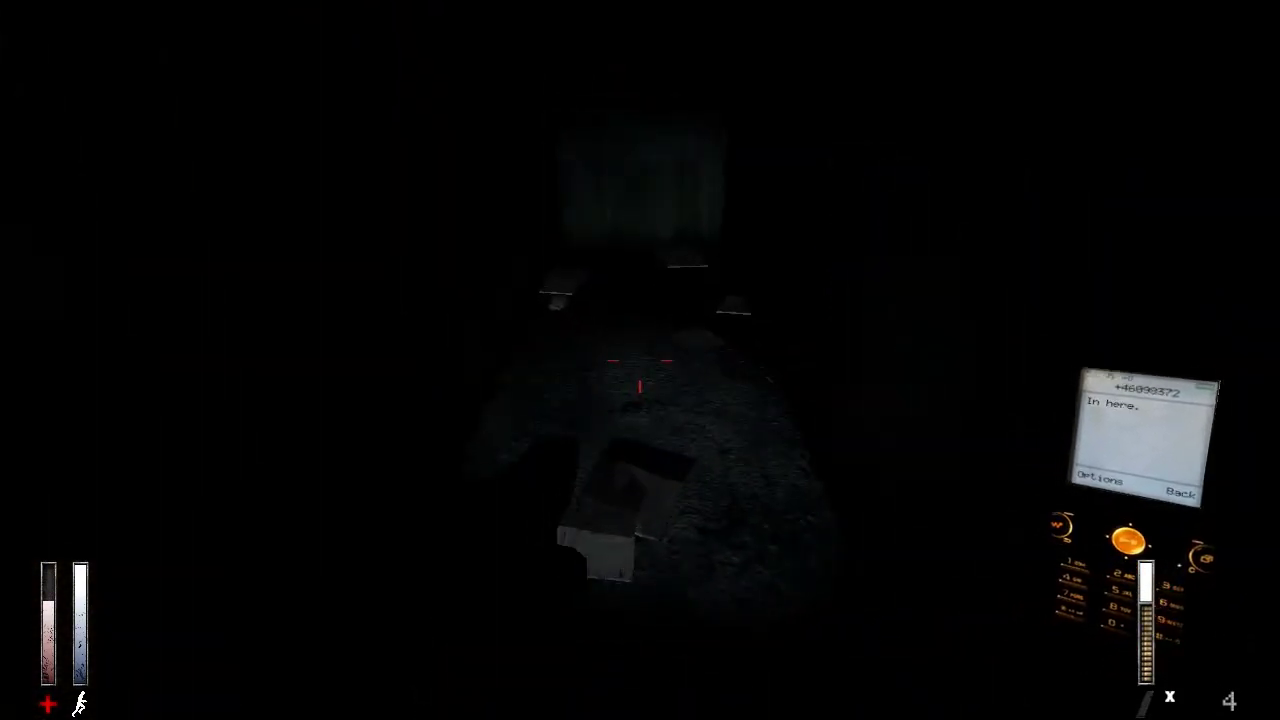
pyautogui.press('w')
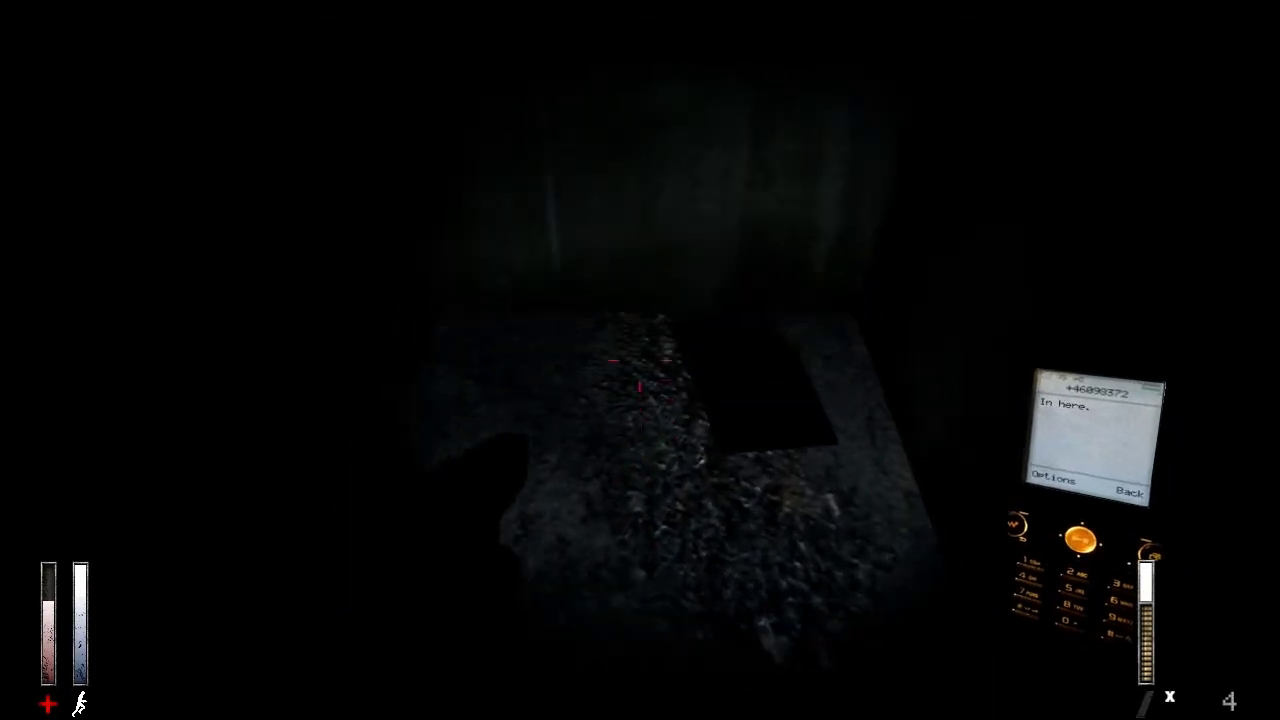
pyautogui.press('w')
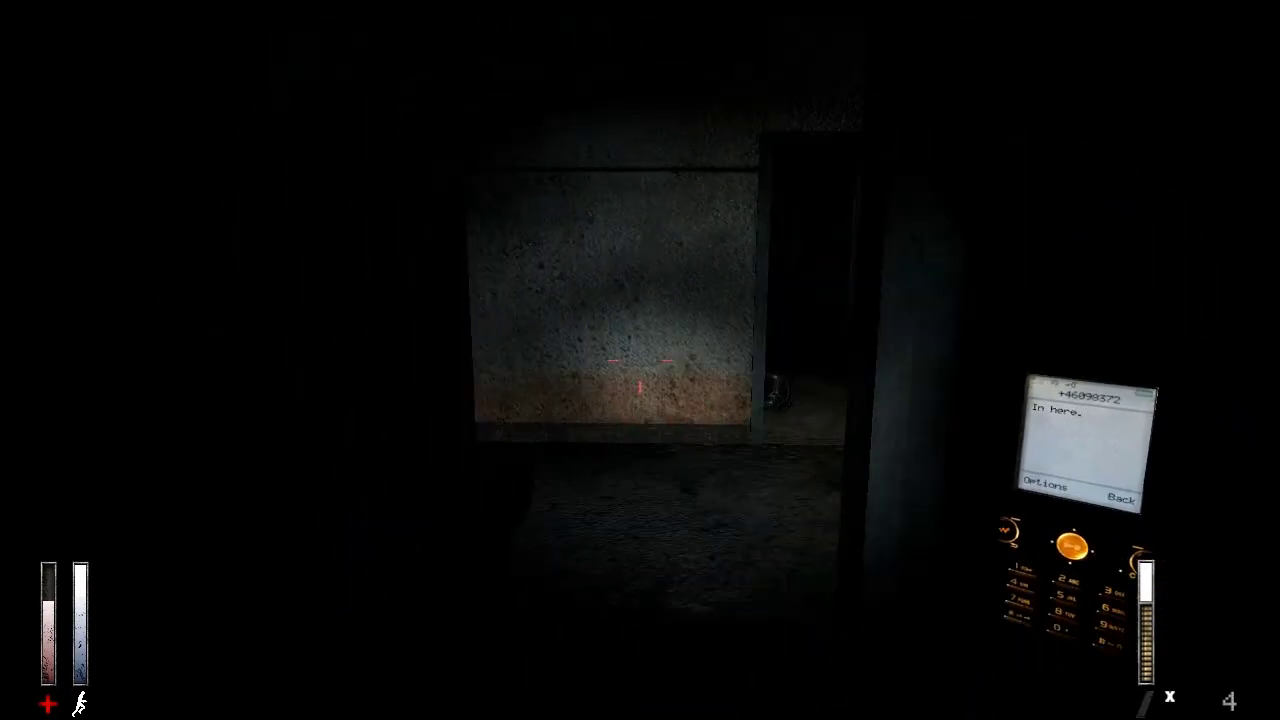
pyautogui.press('w')
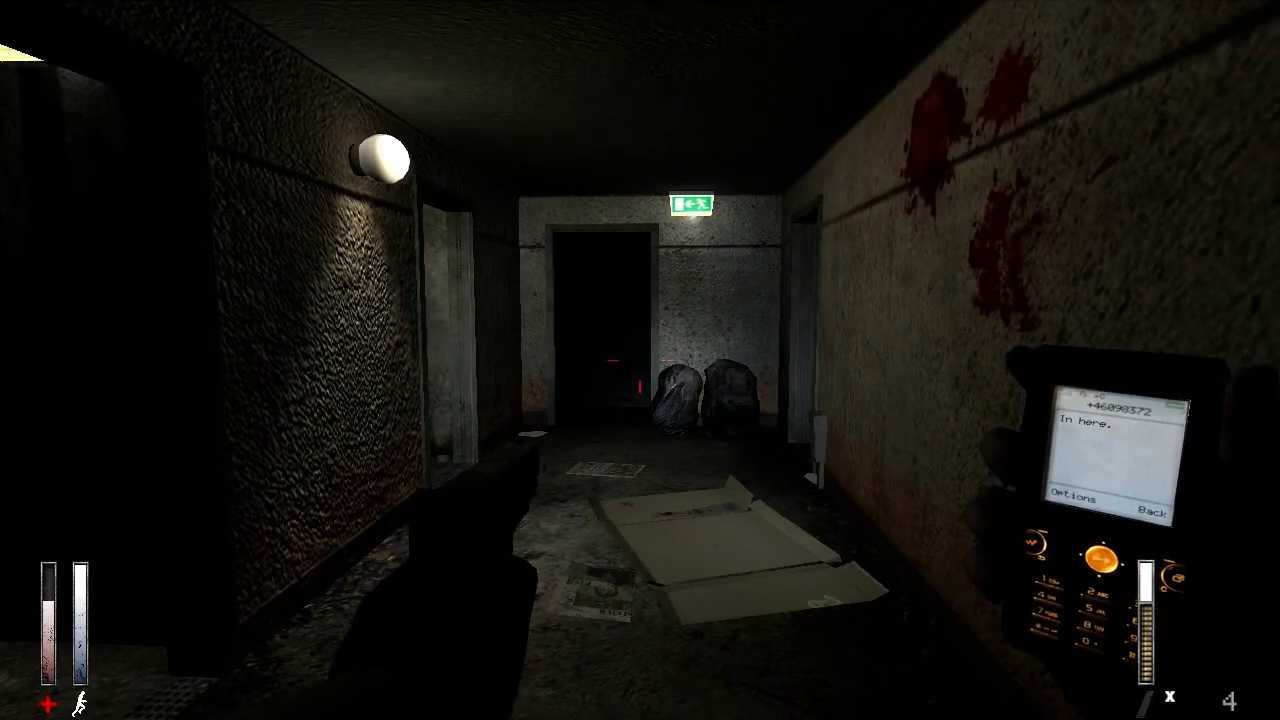
pyautogui.press('w')
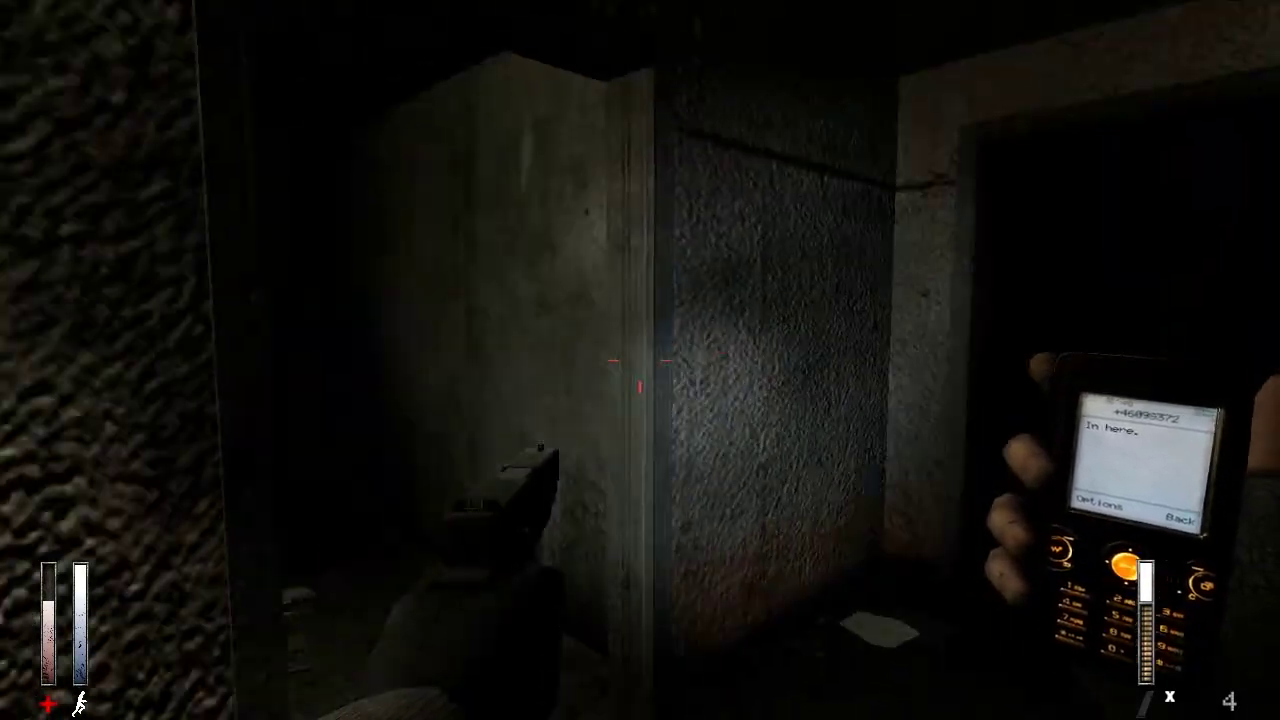
pyautogui.press('w')
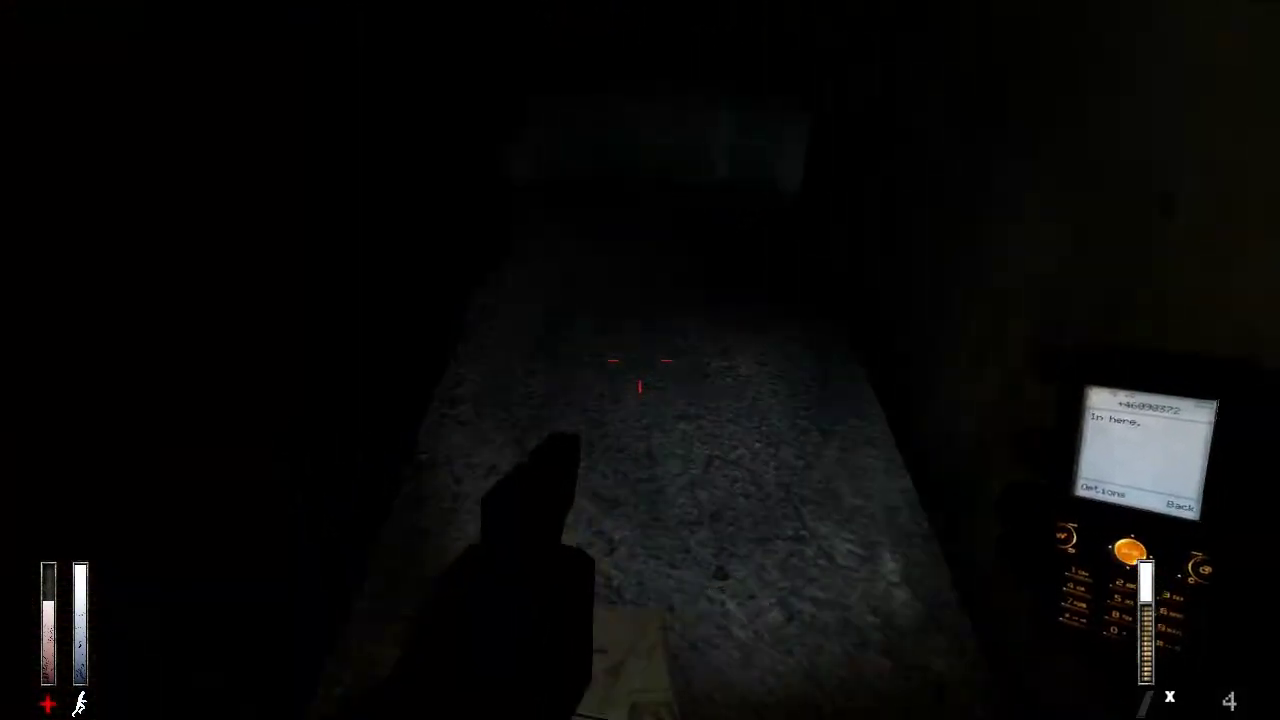
pyautogui.press('w')
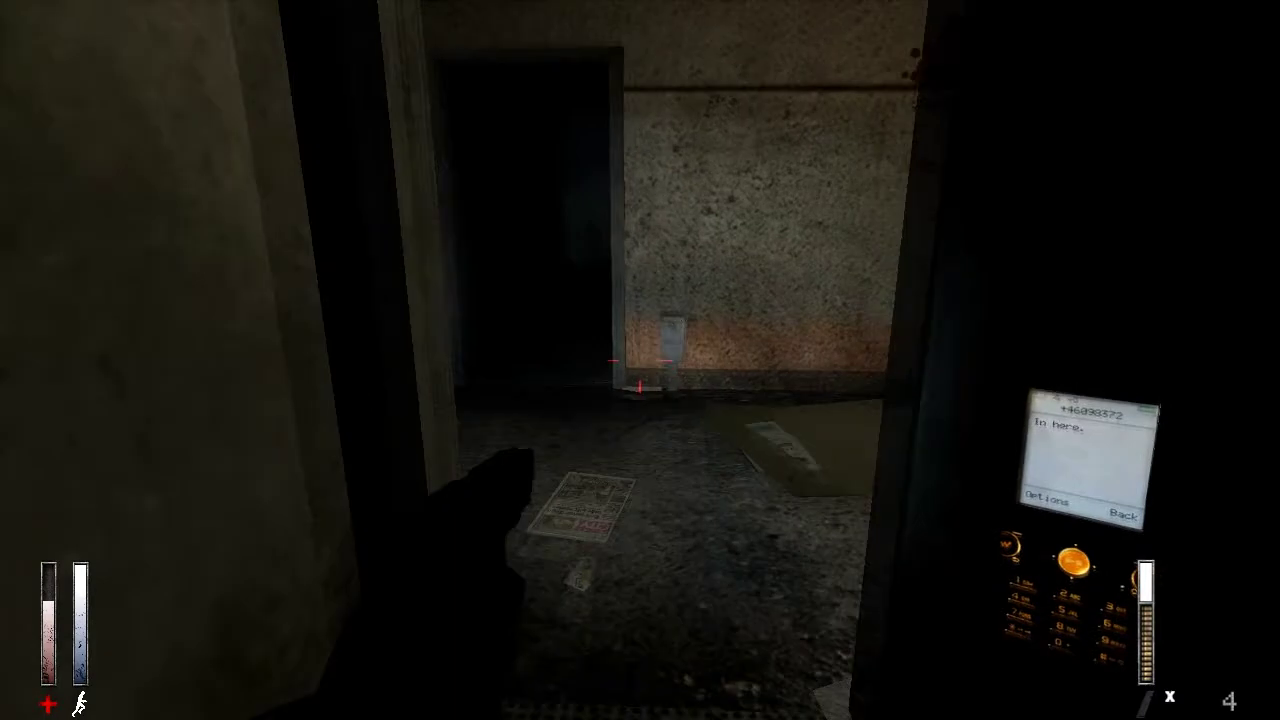
pyautogui.press('w')
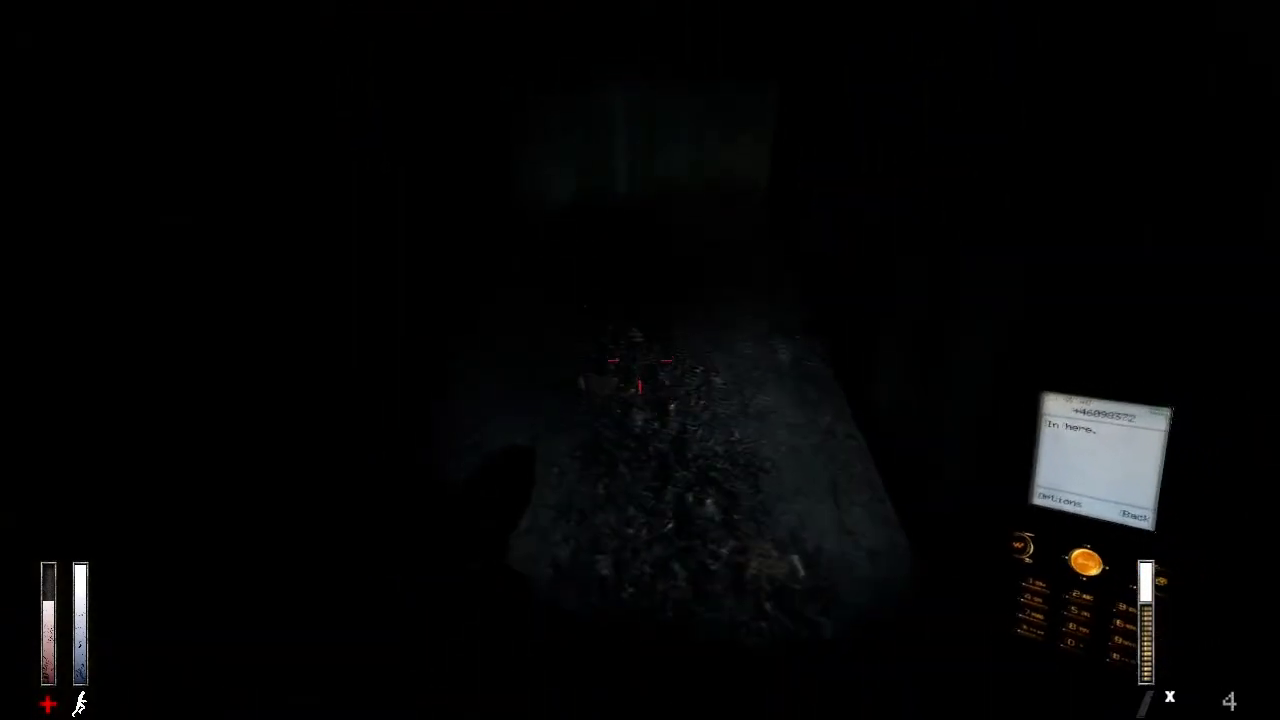
pyautogui.press('w')
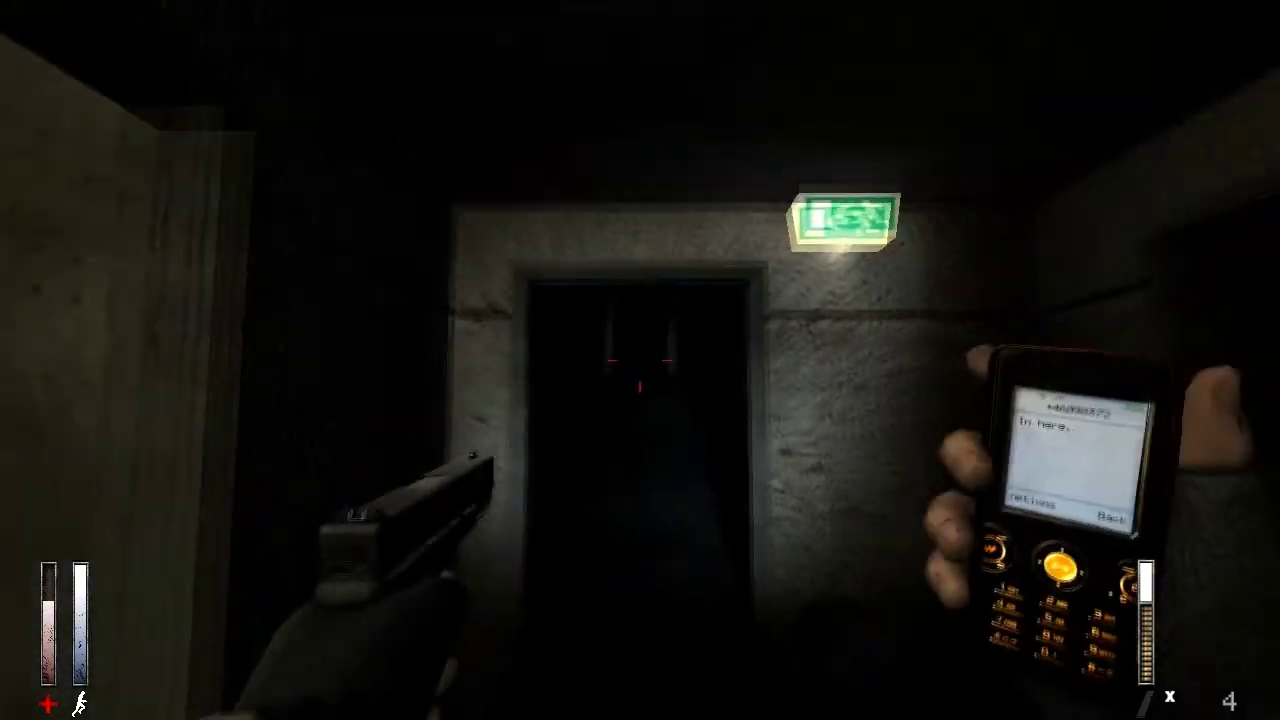
# - Edge up to the dark doorway under the exit sign, backing away several times
pyautogui.press('w')
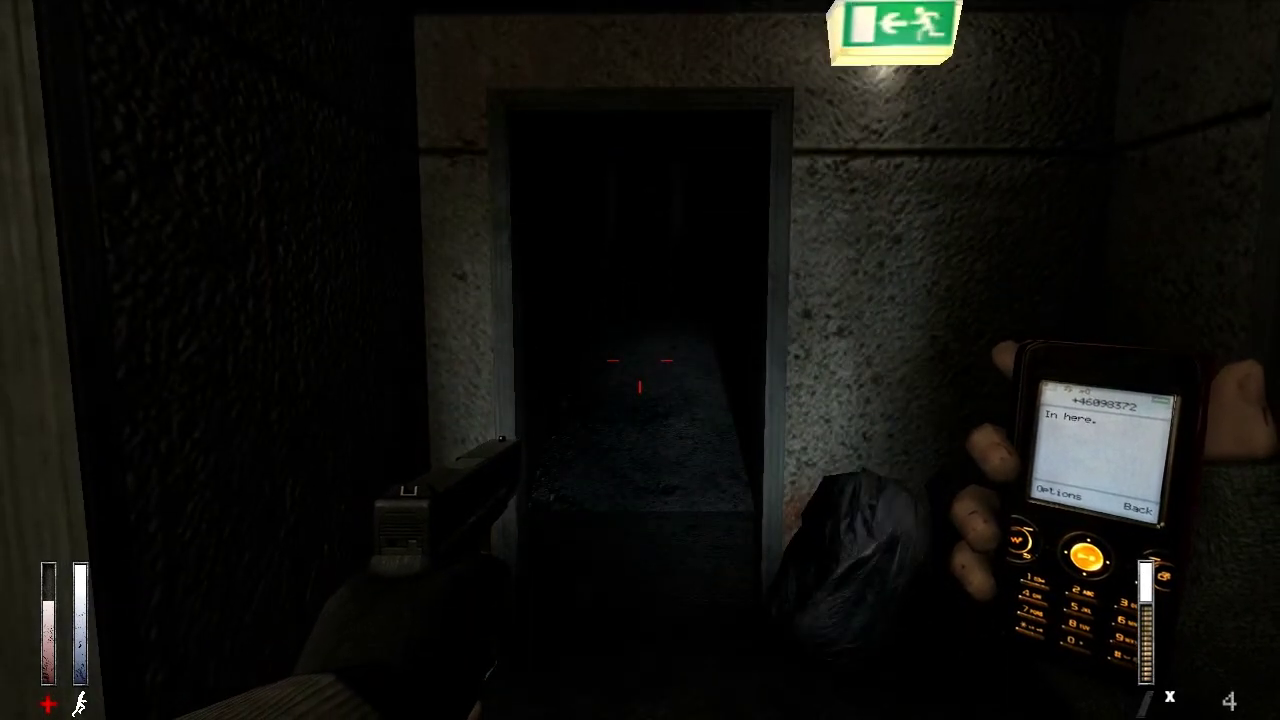
pyautogui.press('s')
pyautogui.press('s')
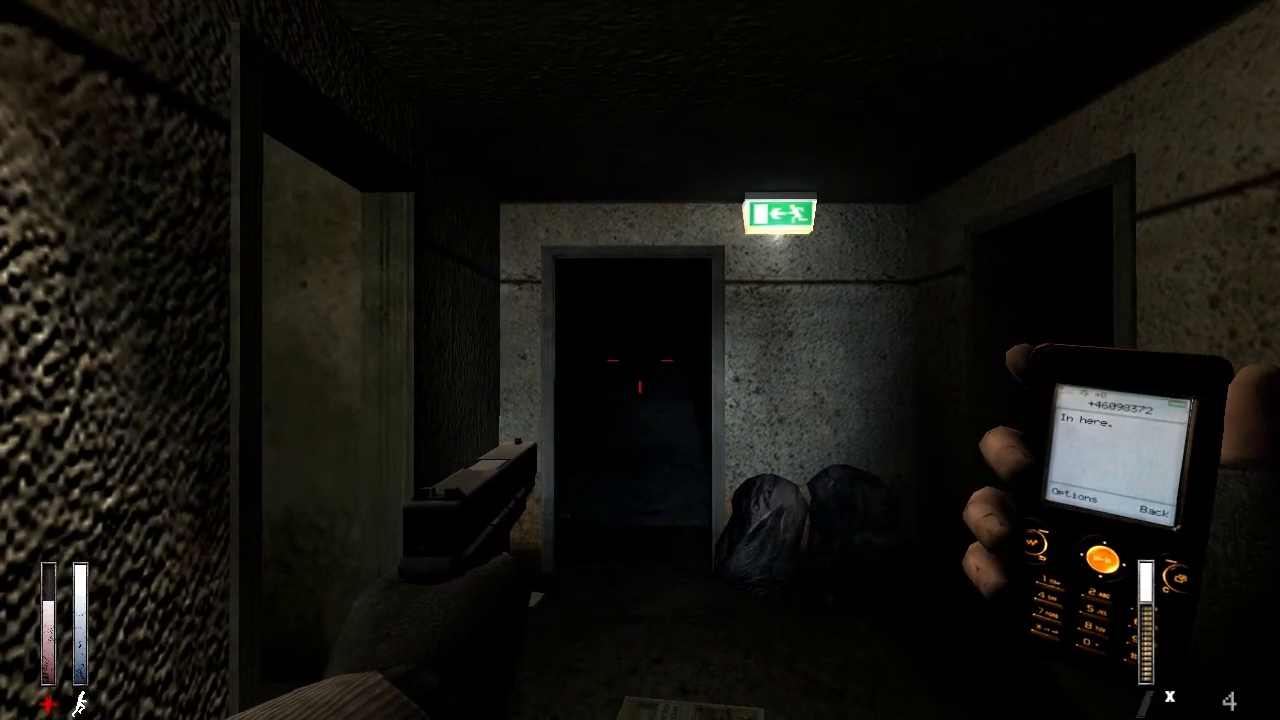
pyautogui.press('w')
pyautogui.press('s')
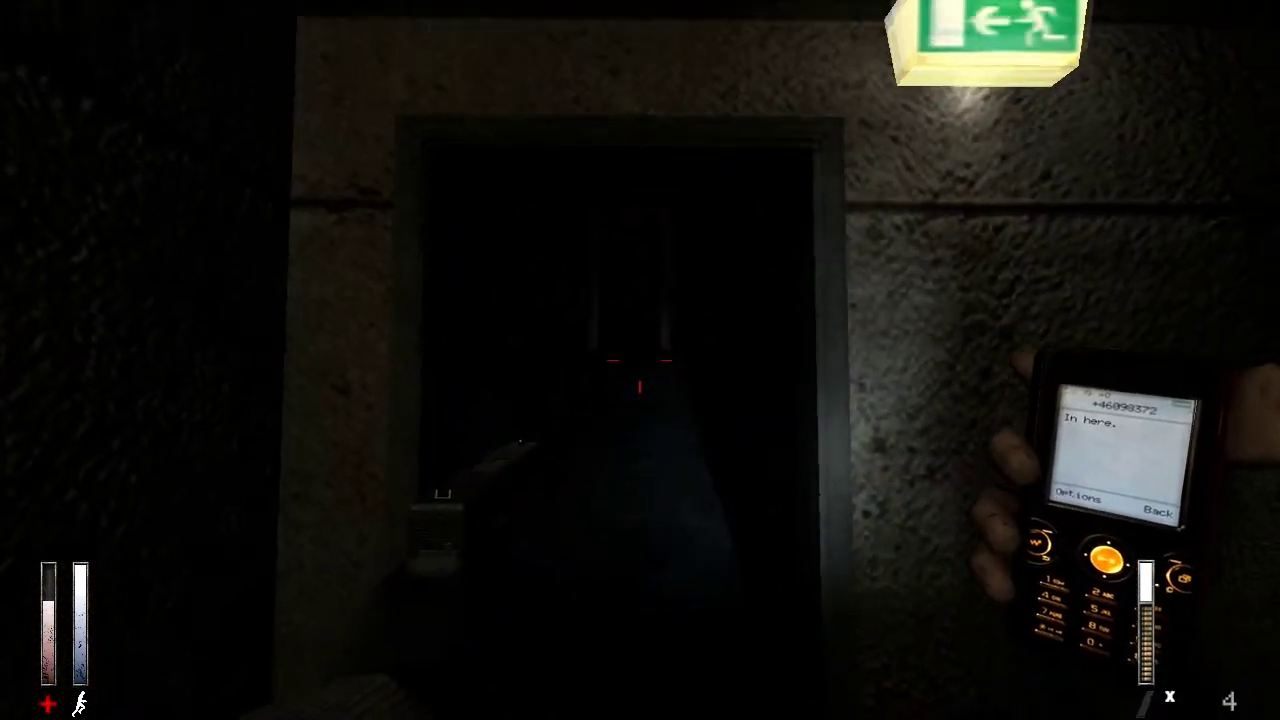
pyautogui.press('w')
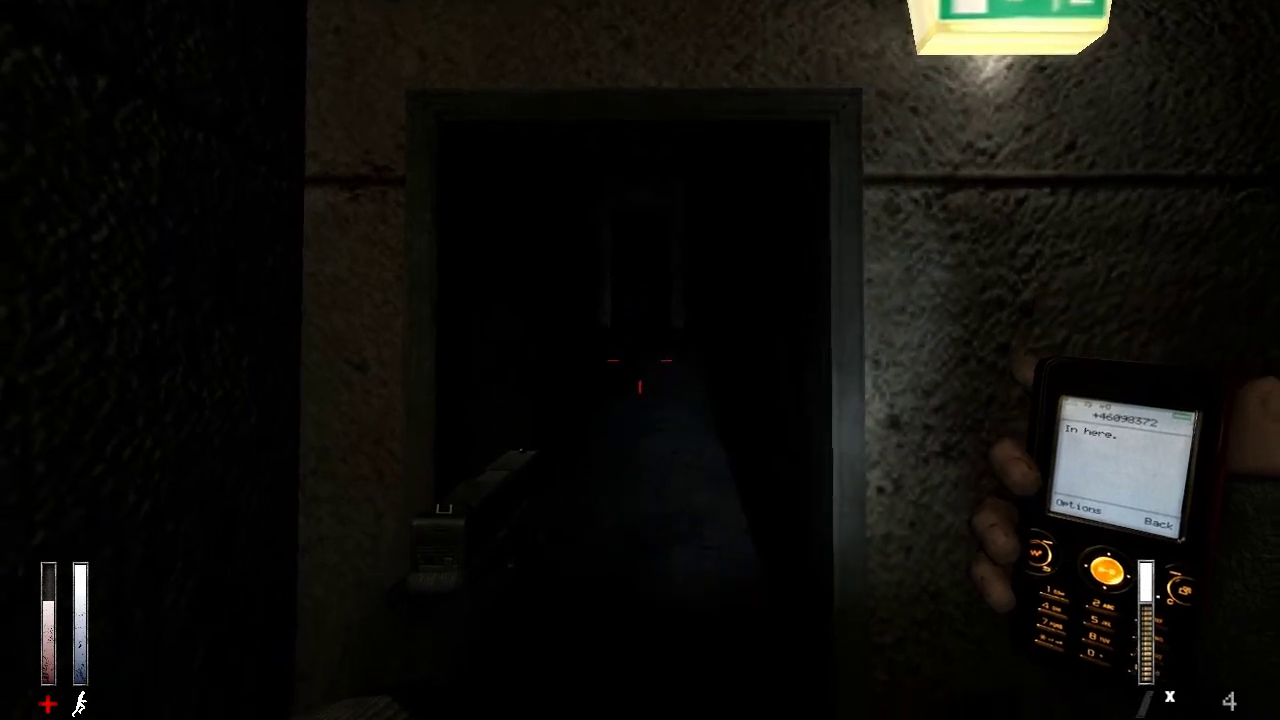
pyautogui.press('s')
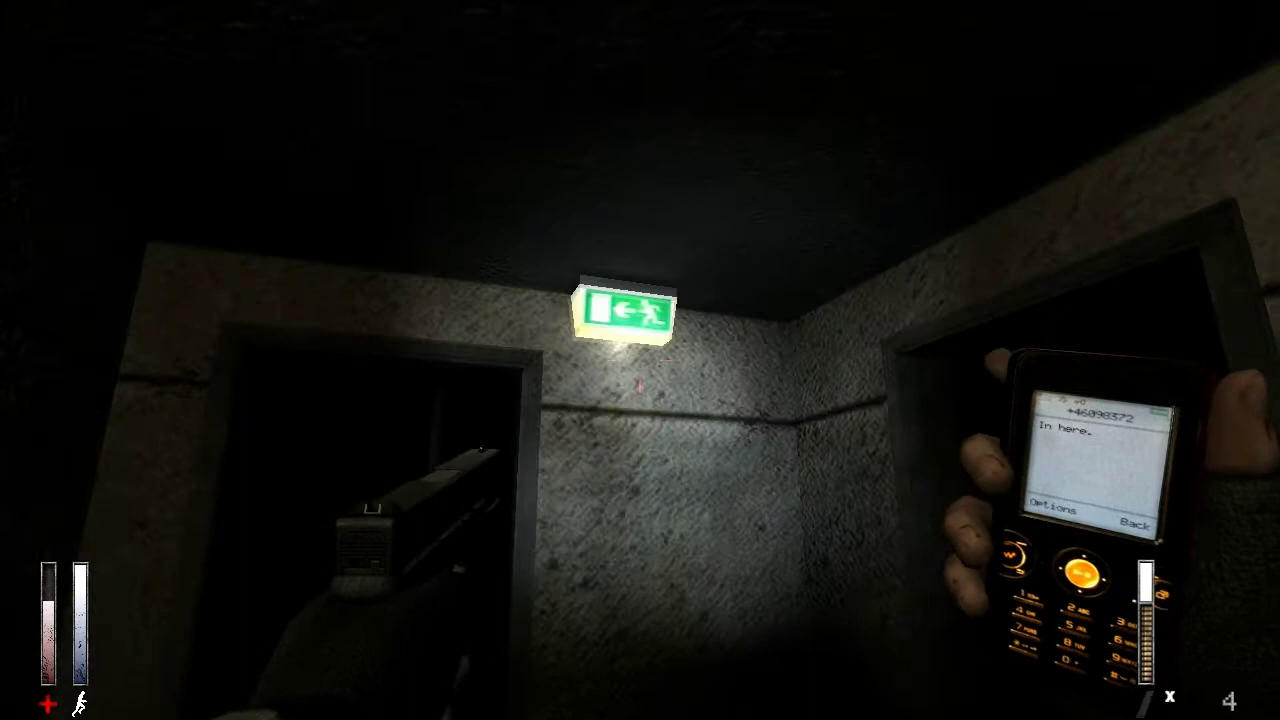
# - Put away the phone light and walk through the doorway into the lamp-lit corridor
pyautogui.press('w')
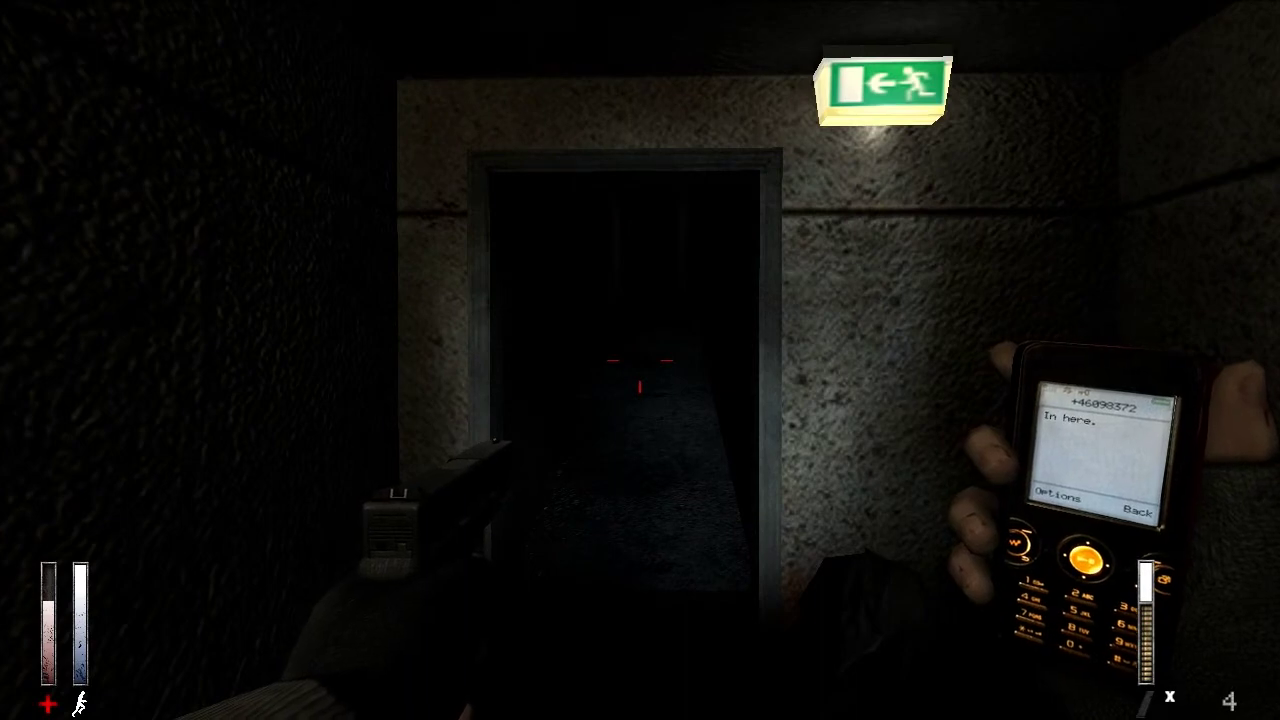
pyautogui.press('f')
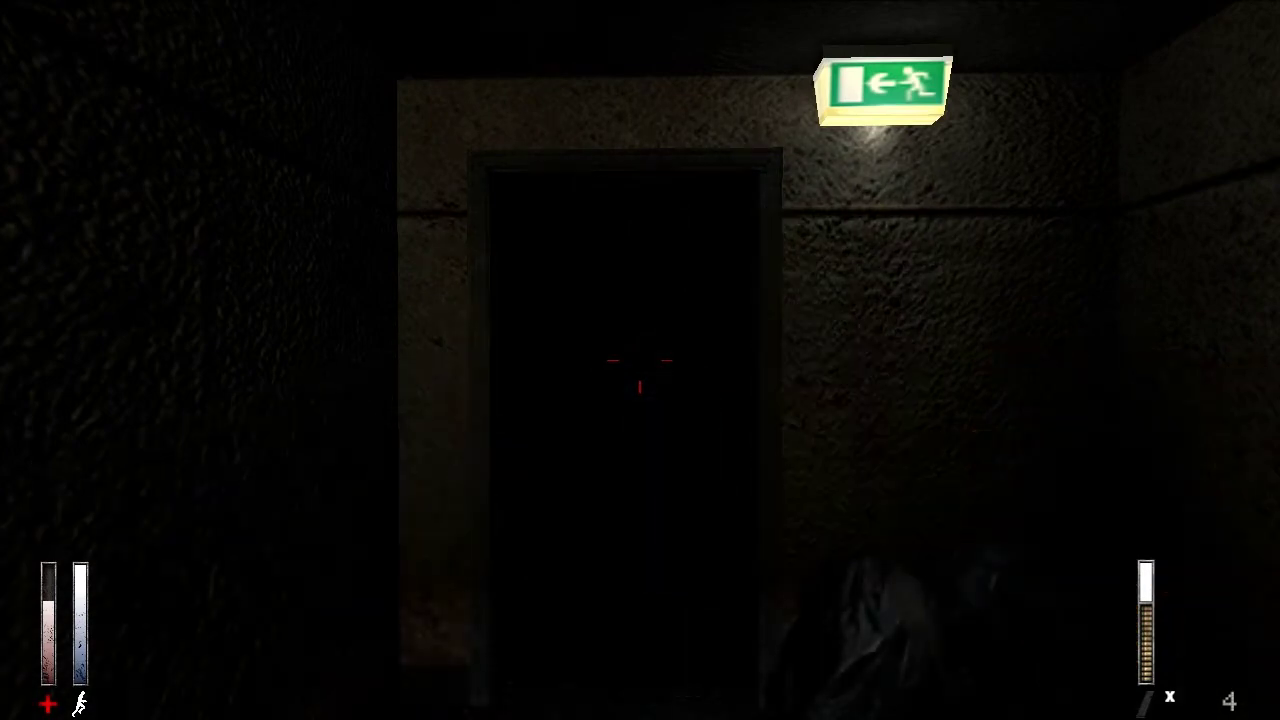
pyautogui.press('f')
pyautogui.press('s')
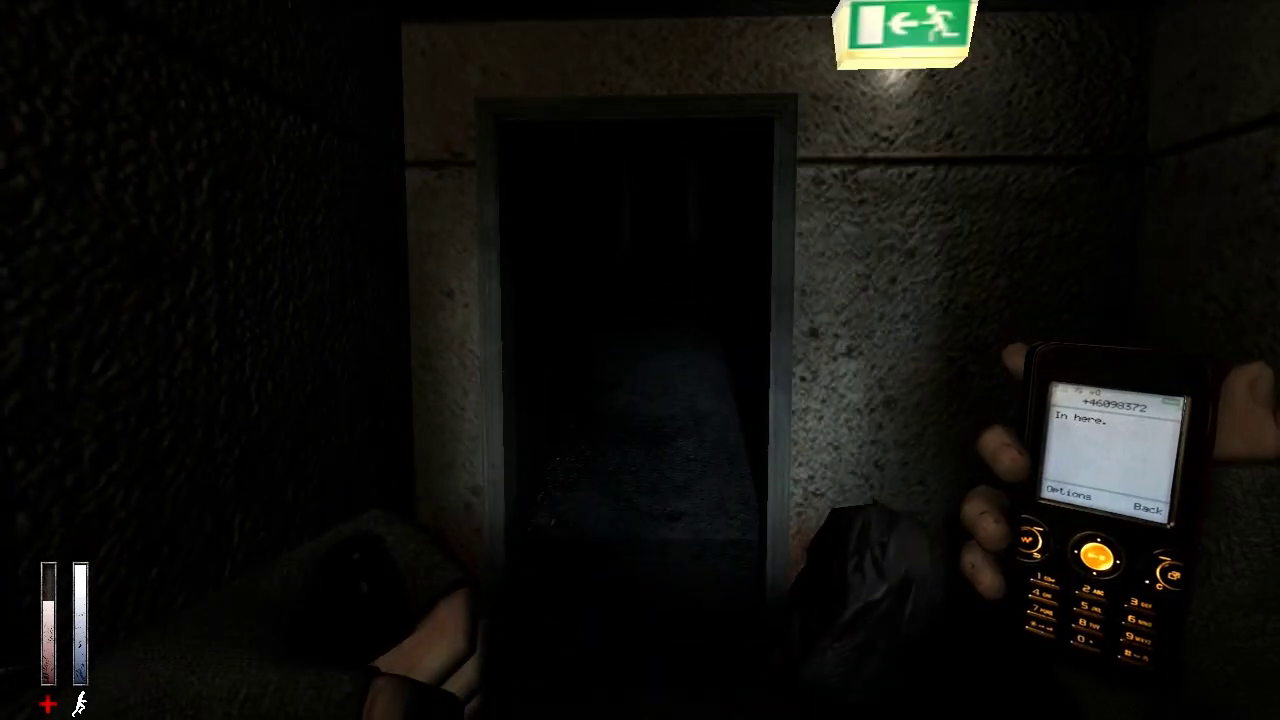
pyautogui.press('w')
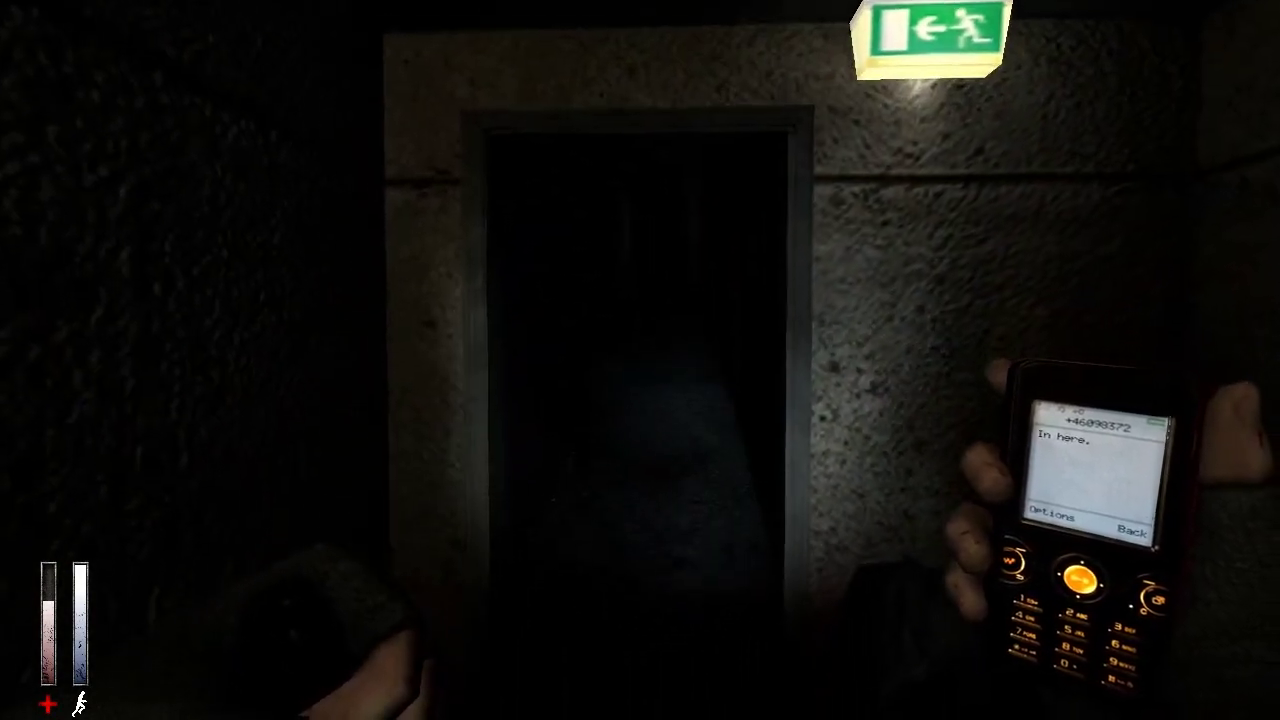
pyautogui.press('w')
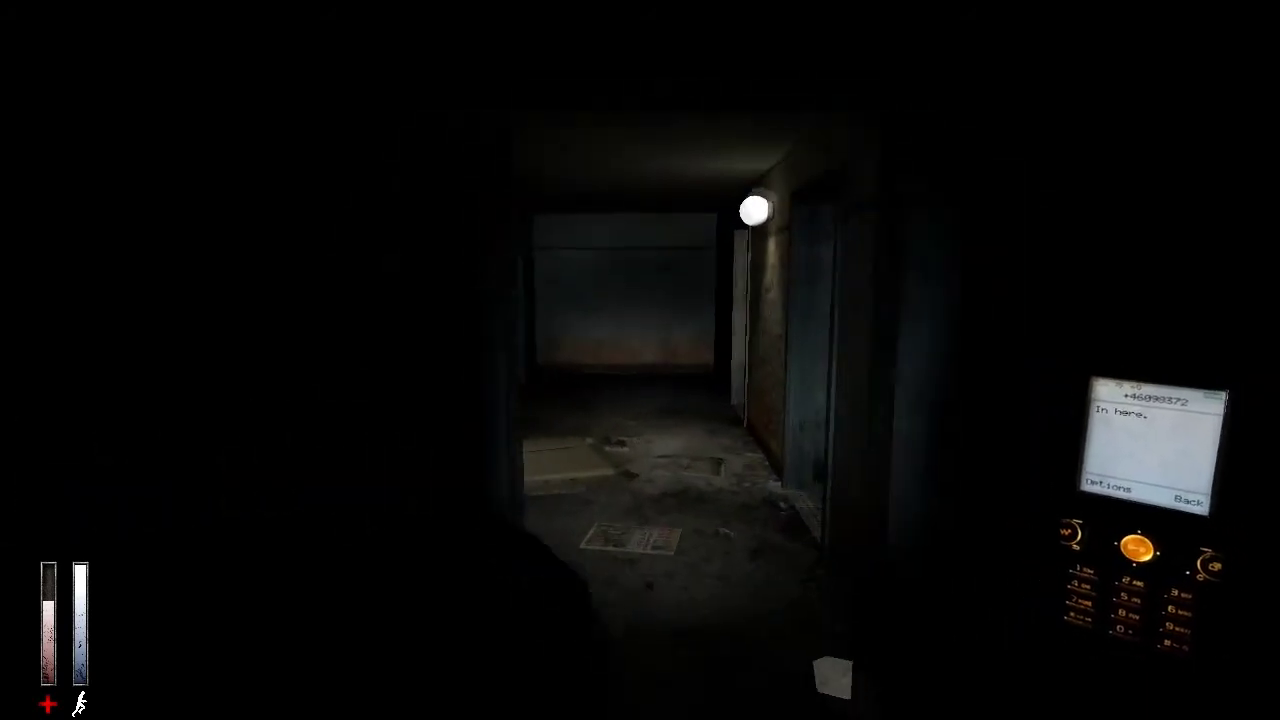
pyautogui.press('w')
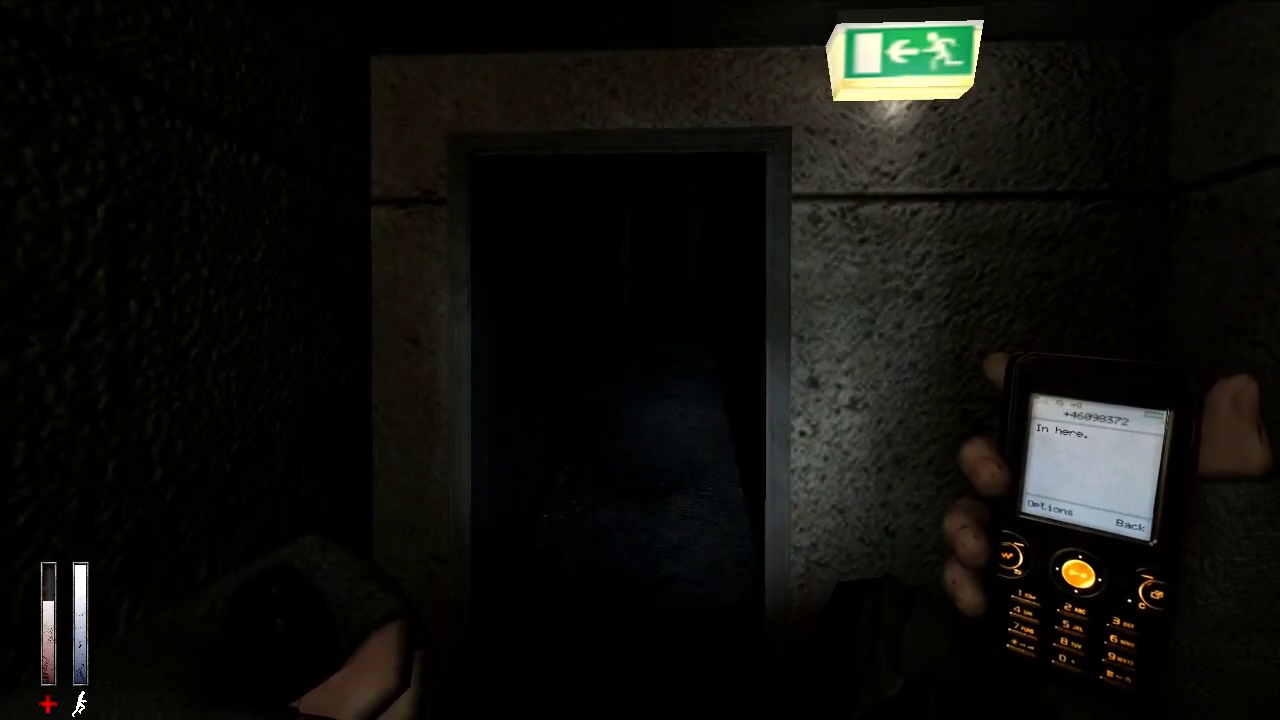
pyautogui.press('w')
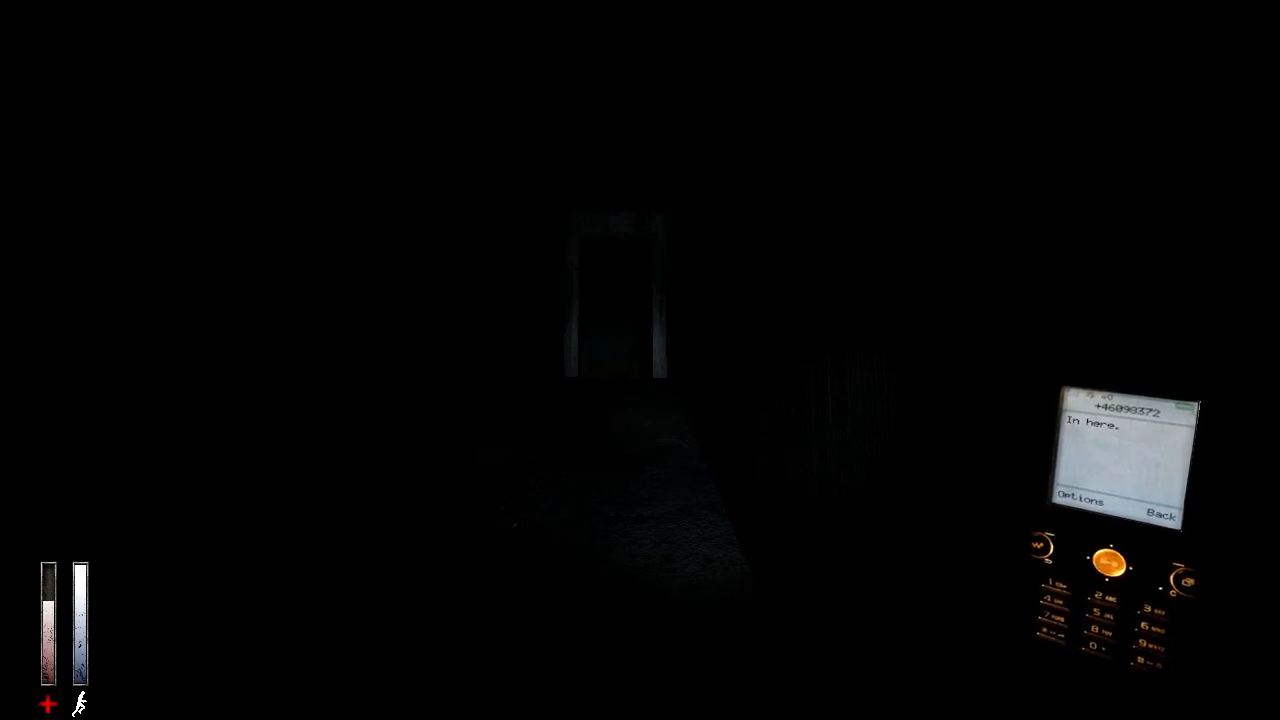
# - Scout the lamp-lit corridor, return, and back away as the ghostly girl approaches
pyautogui.press('w')
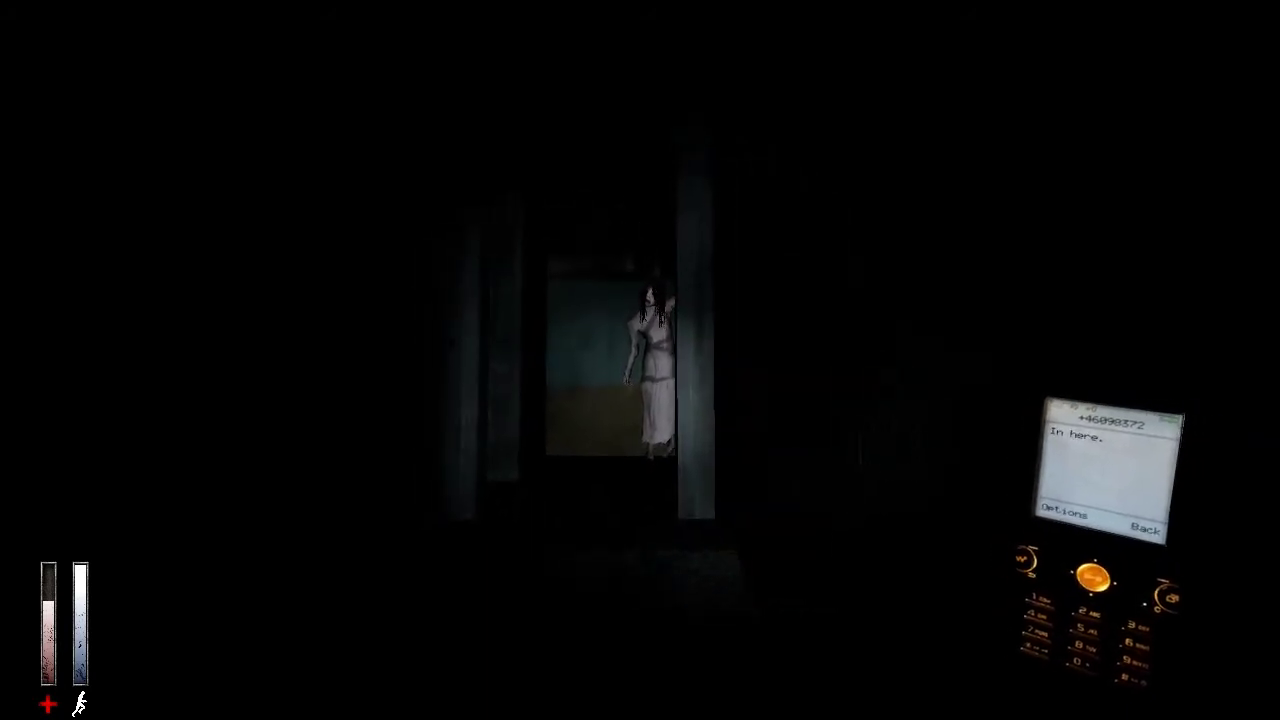
pyautogui.press('s')
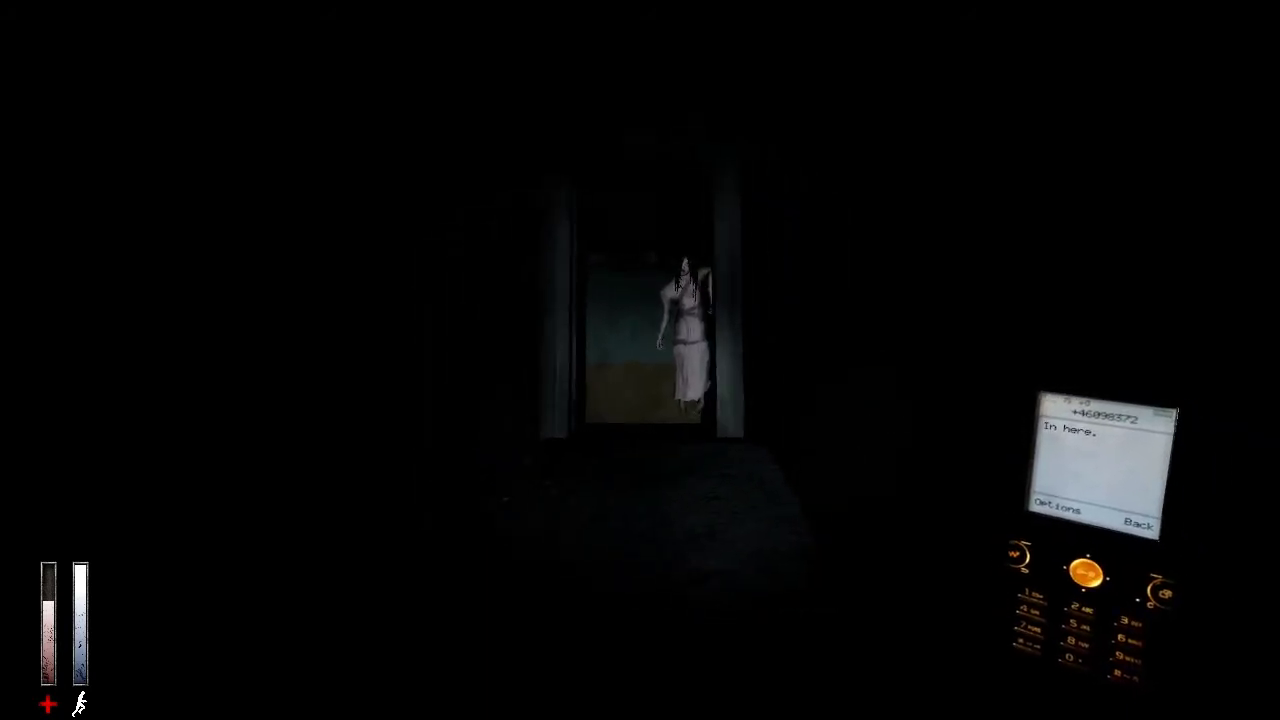
pyautogui.press('s')
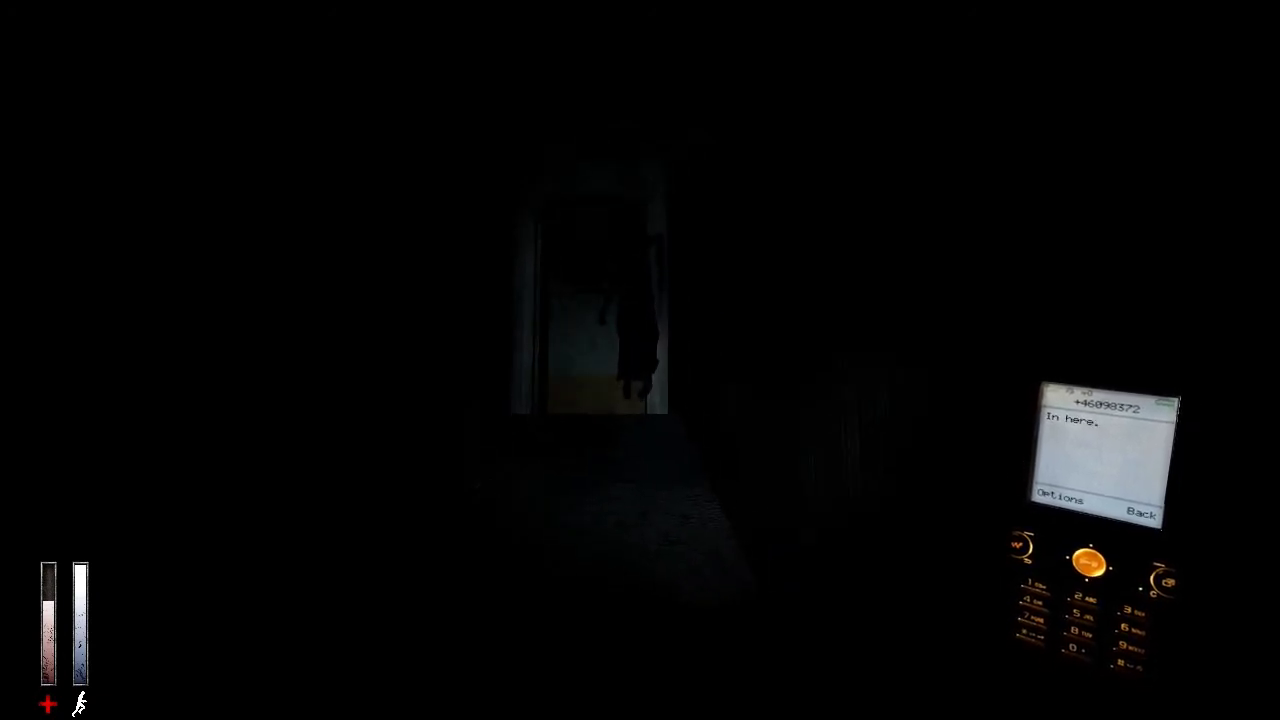
pyautogui.press('s')
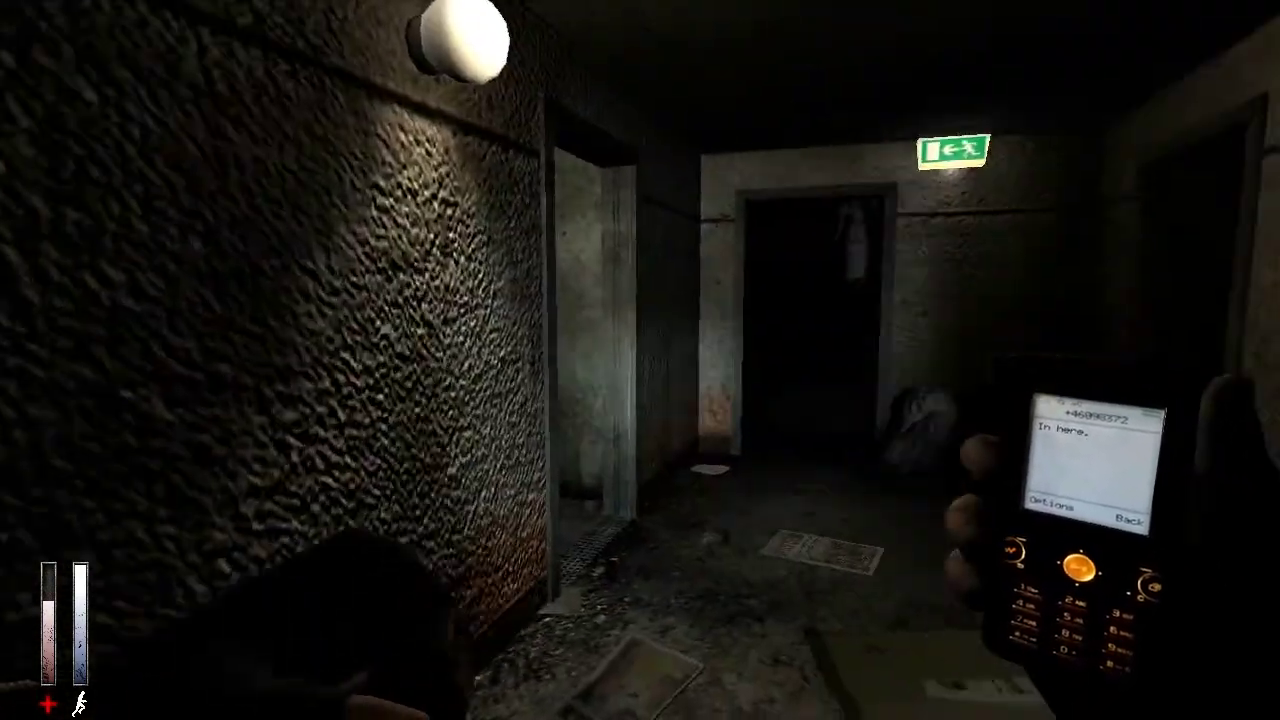
pyautogui.press('w')
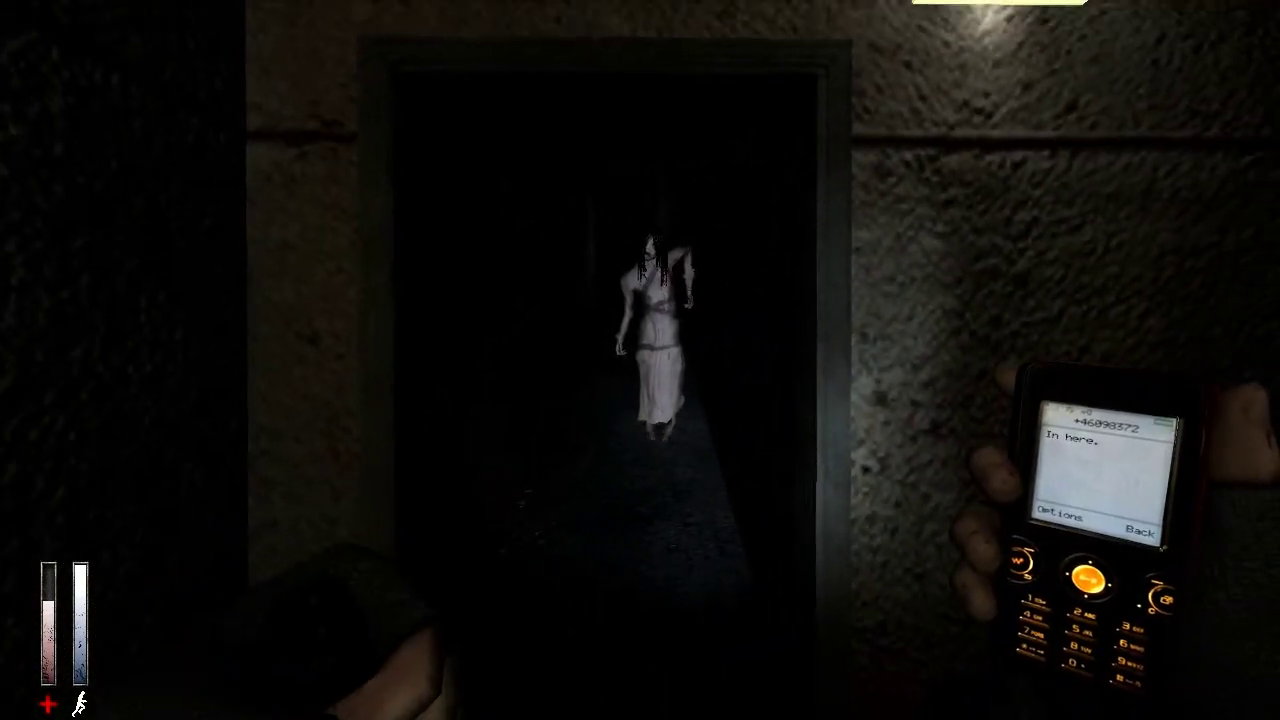
# - Fight the long-haired ghost woman at the doorway, stepping in and out until she collapses
pyautogui.press('s')
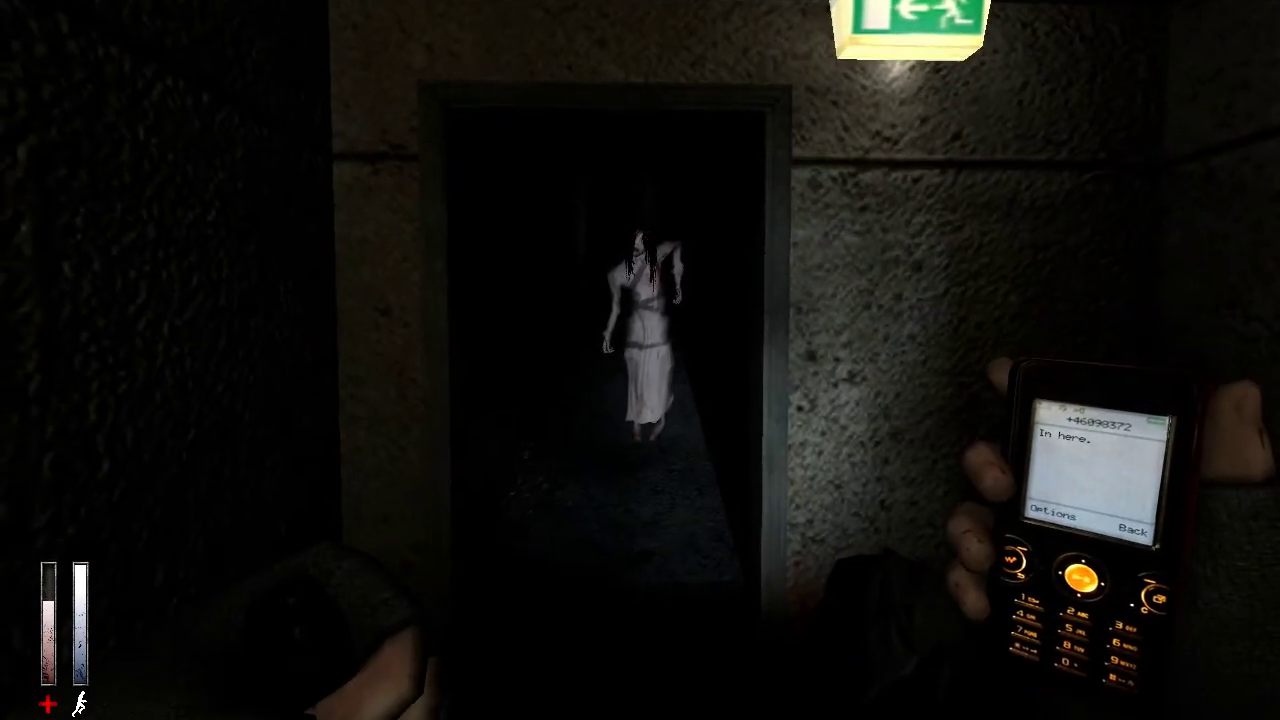
pyautogui.press('w')
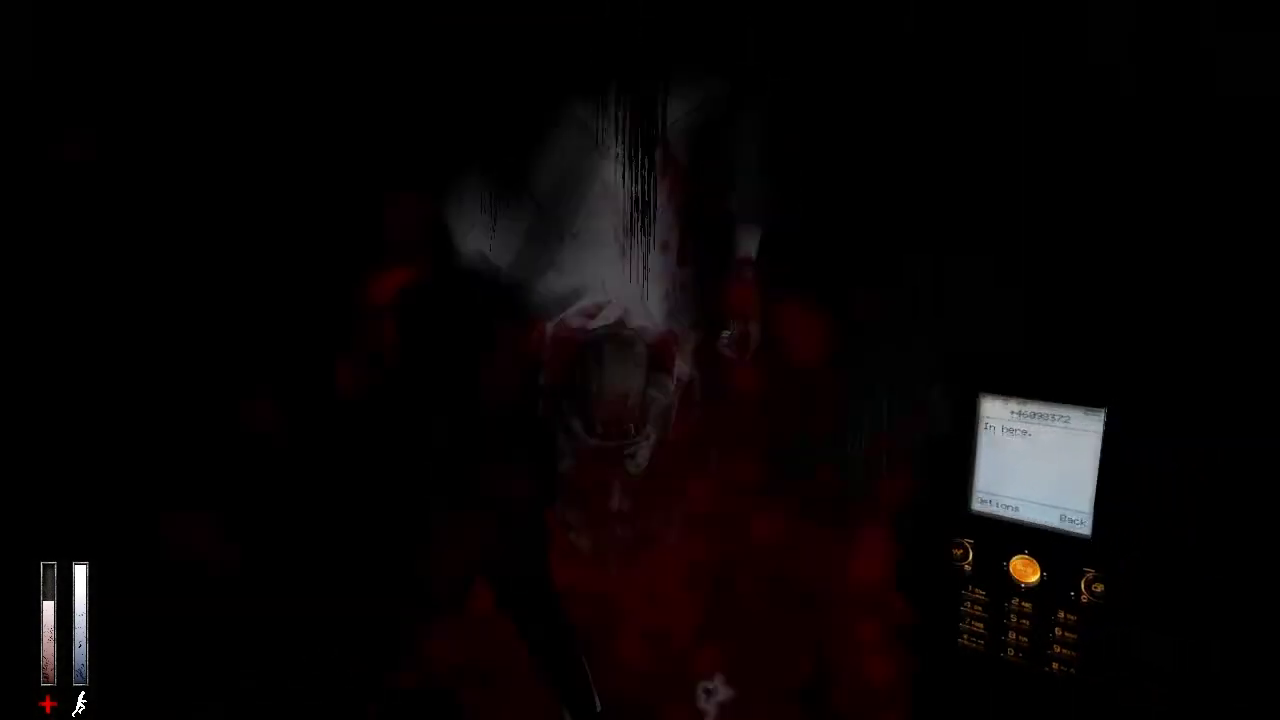
pyautogui.press('w')
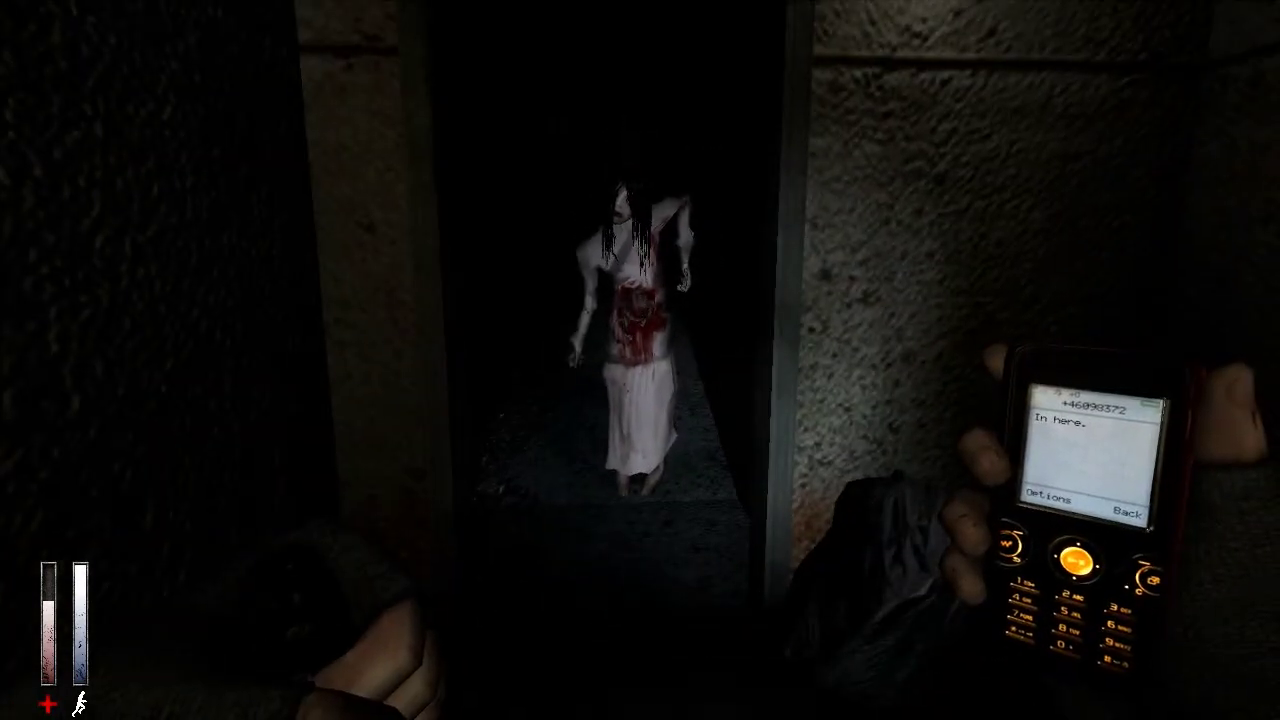
pyautogui.press('s')
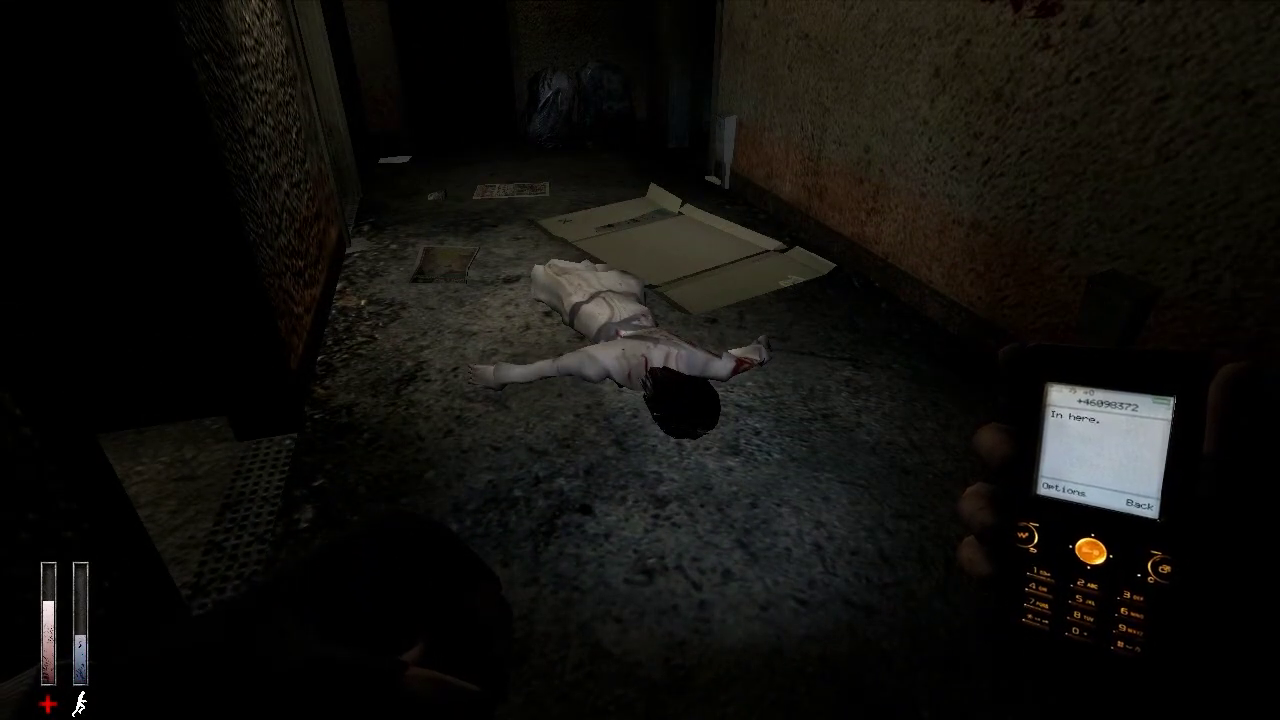
# - Walk past the fallen woman, through the doorway and down the dark corridor to the far doorway
pyautogui.press('w')
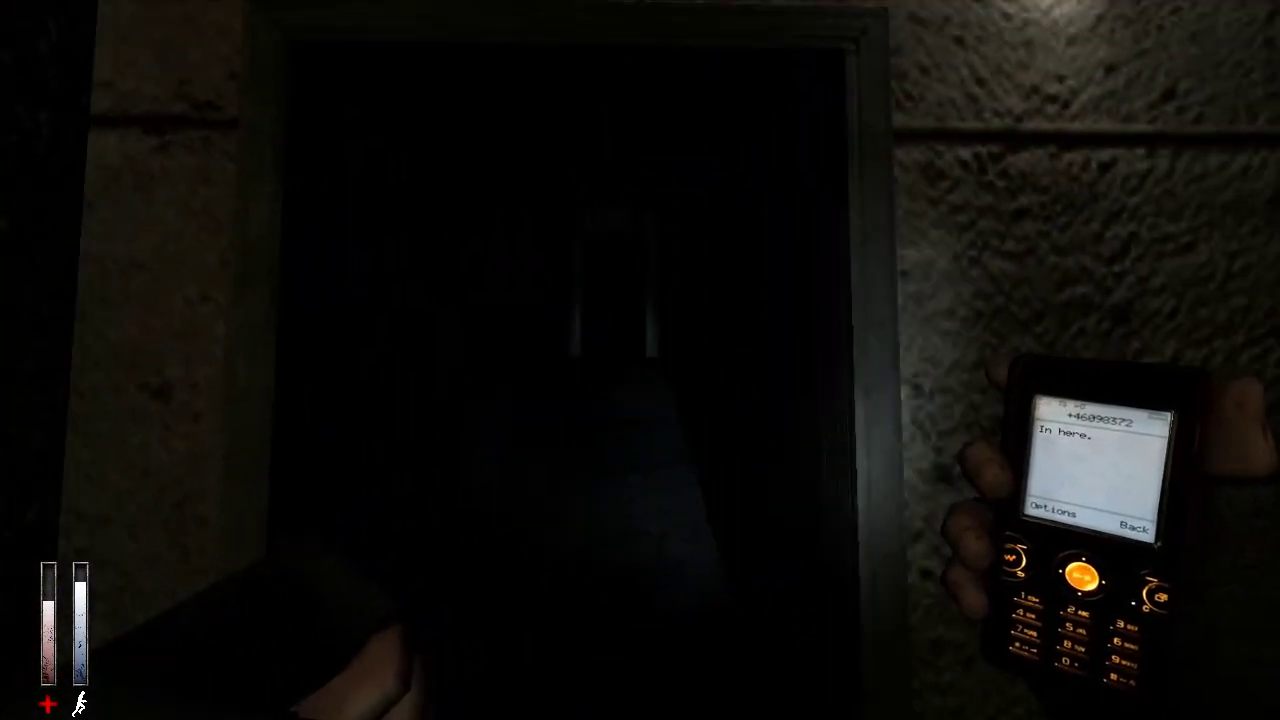
pyautogui.press('w')
pyautogui.press('w')
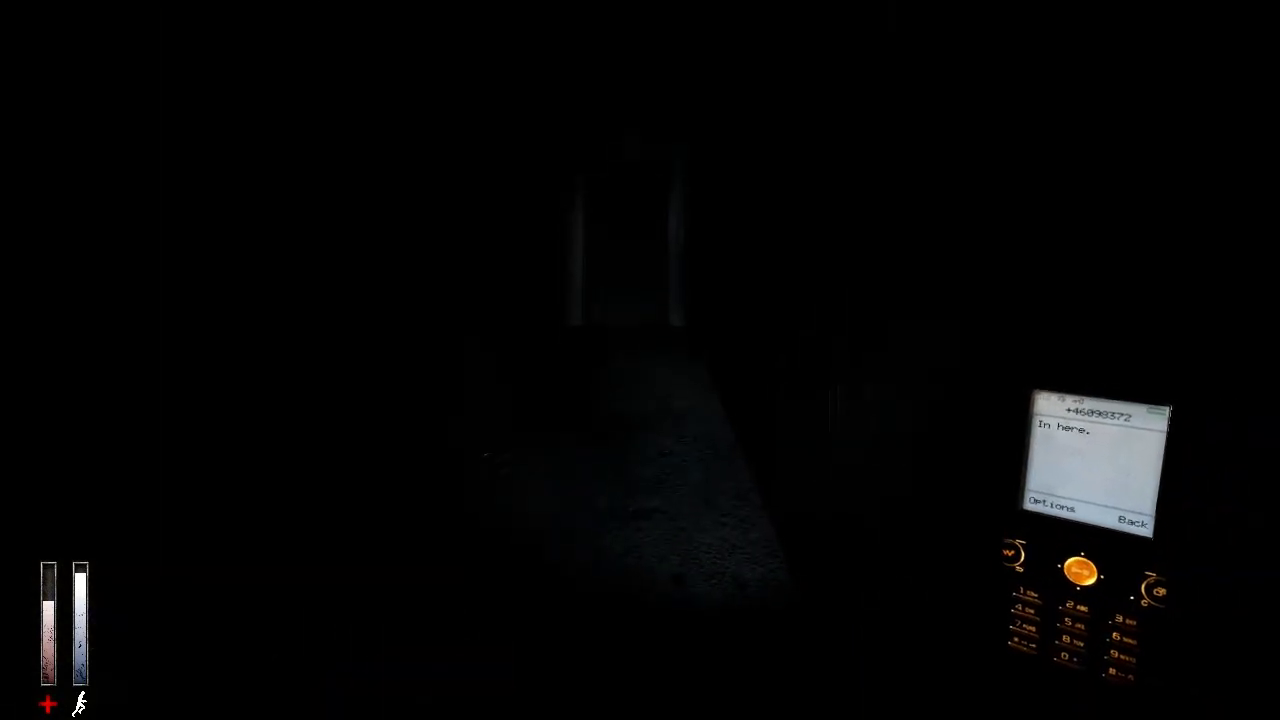
pyautogui.press('w')
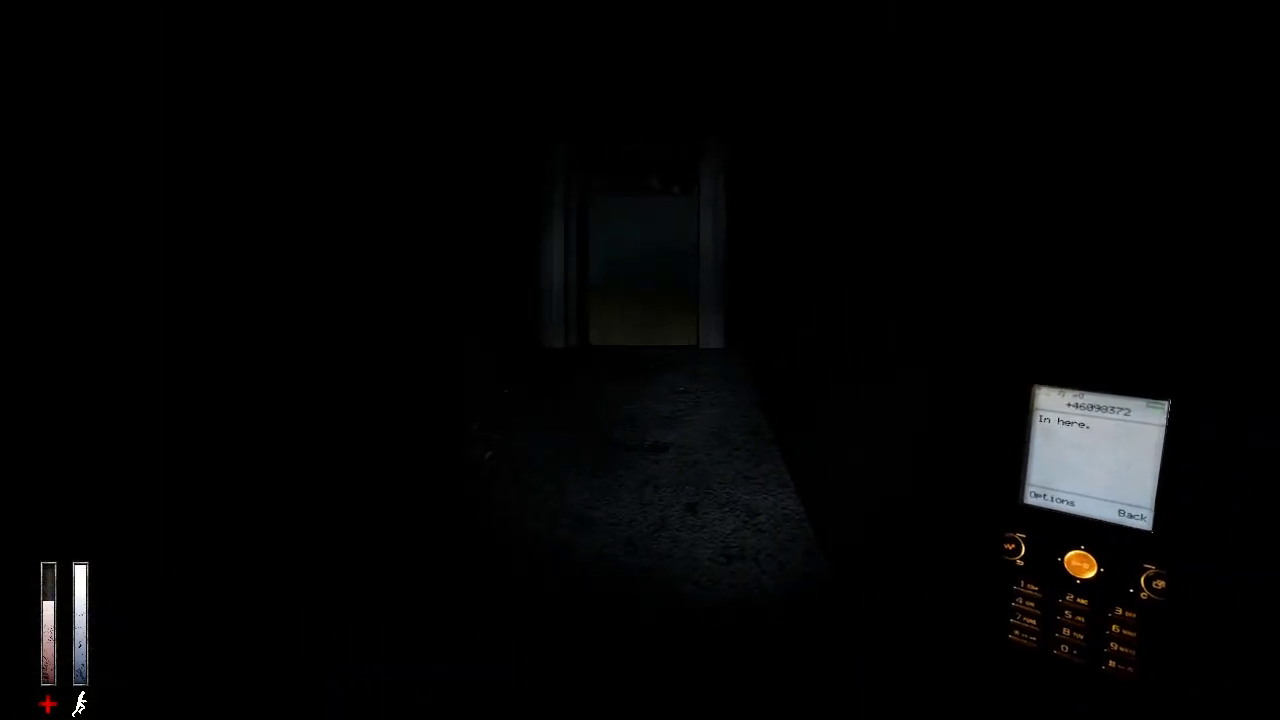
pyautogui.press('w')
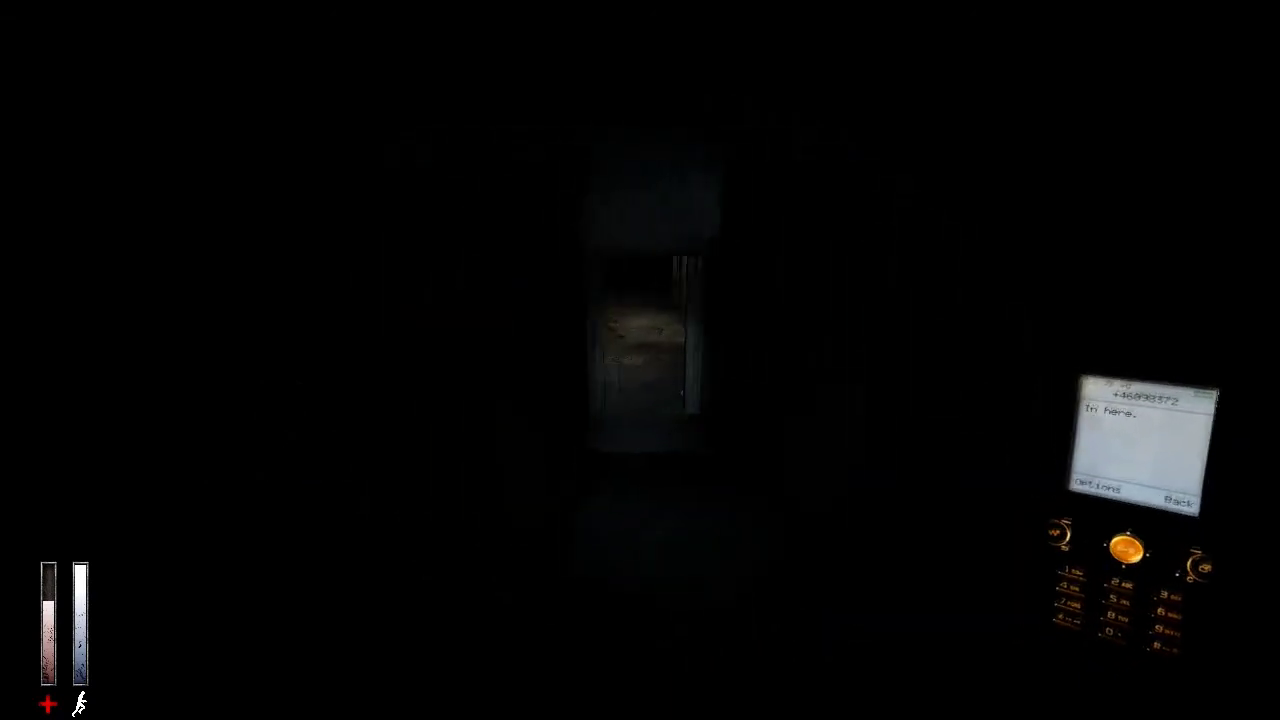
# - Walk into the lit hallway and approach the dark doorway
pyautogui.press('w')
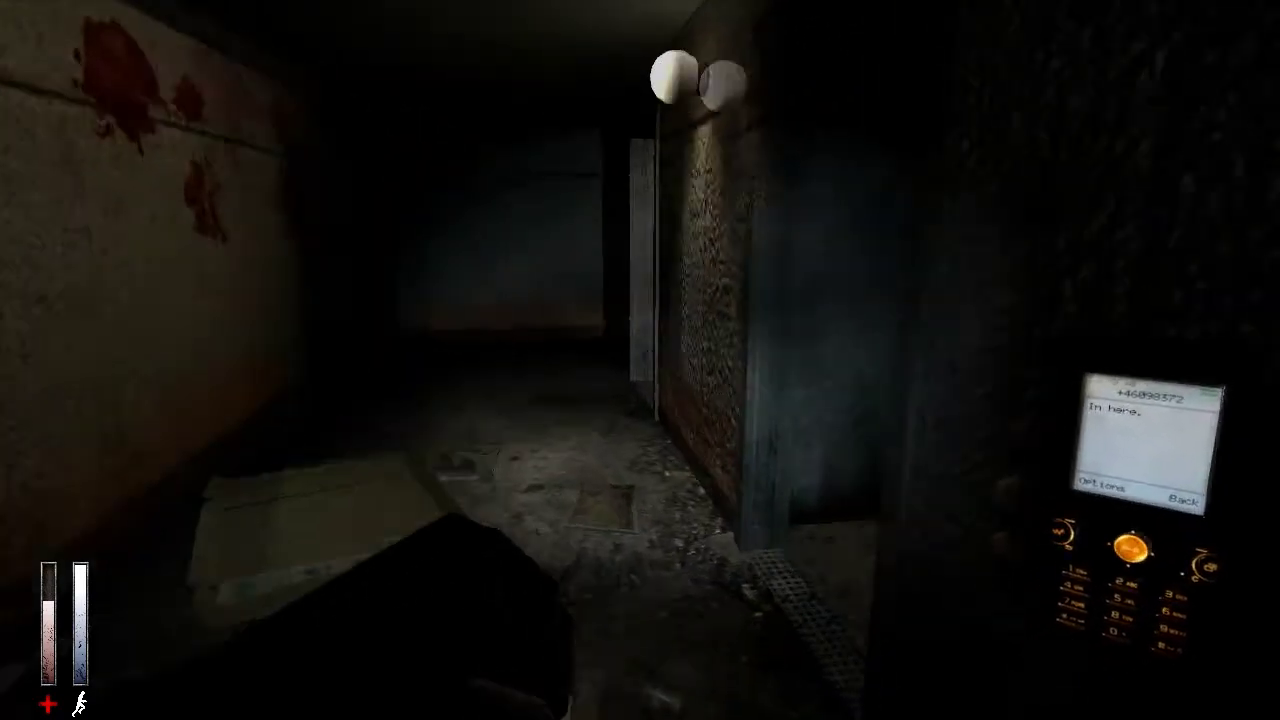
pyautogui.press('w')
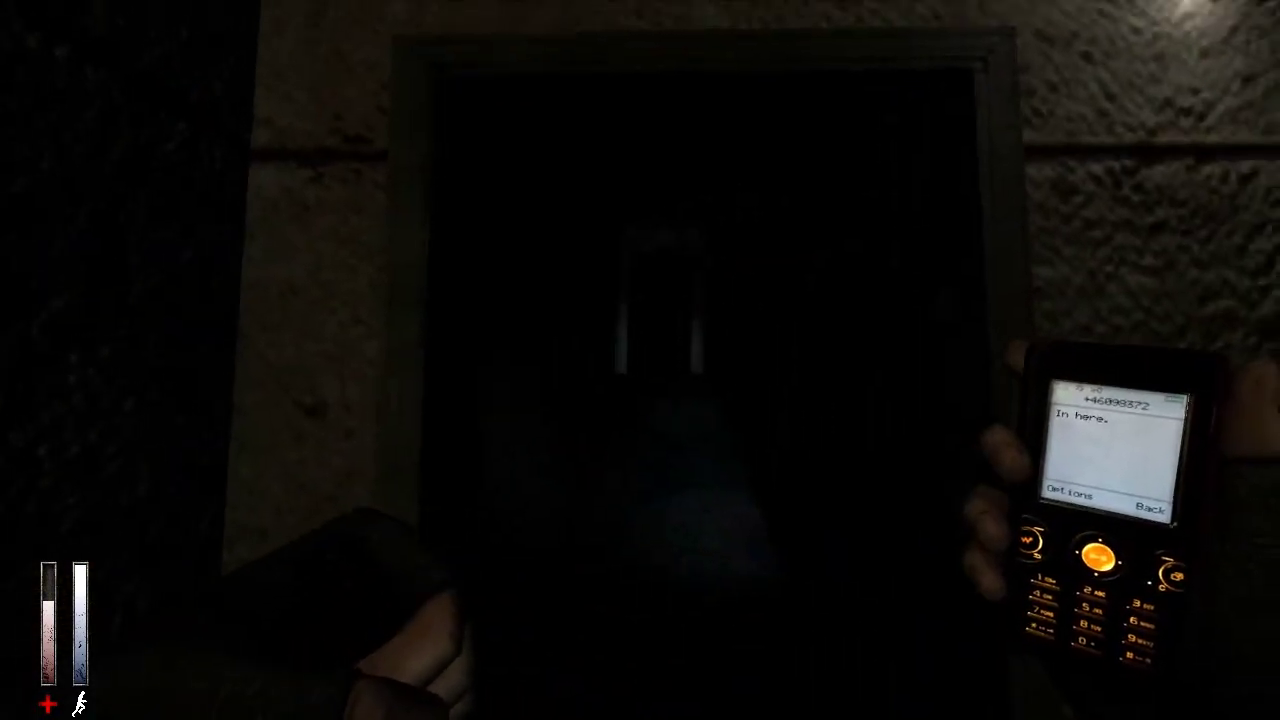
pyautogui.press('w')
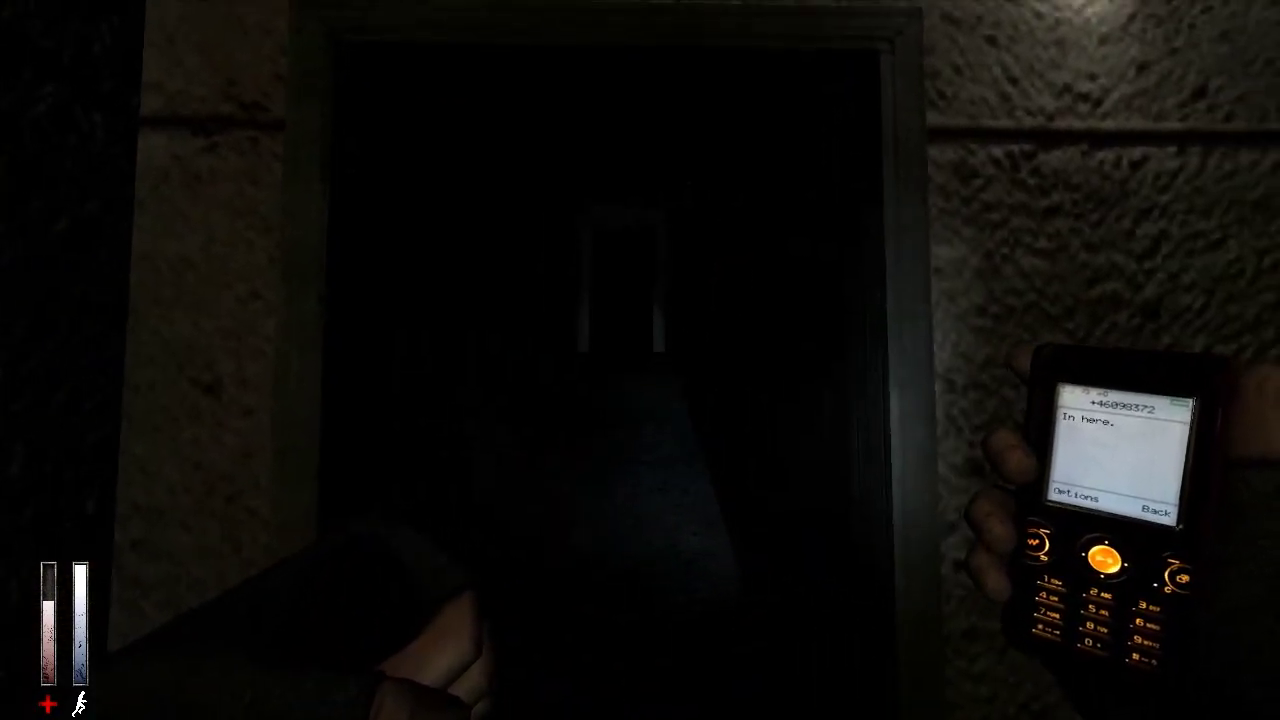
pyautogui.press('w')
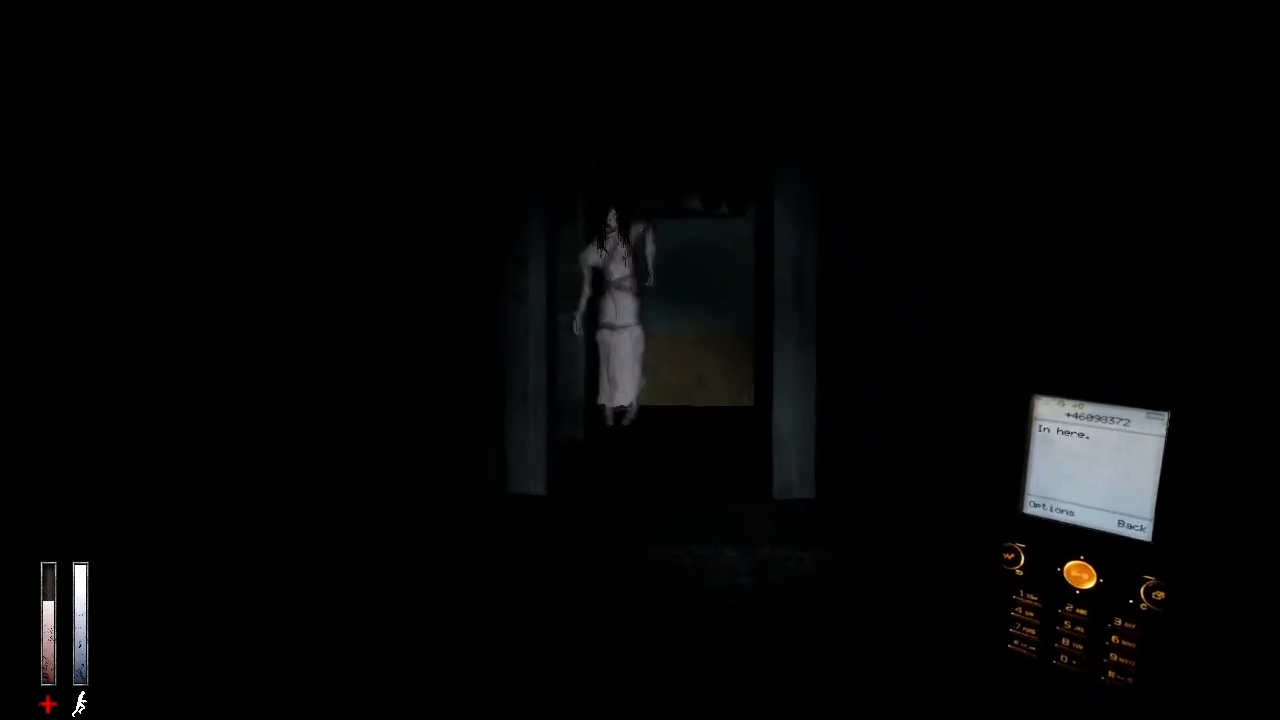
# - Back off and sidestep from the ghost, then push through the doorway into the corridor
pyautogui.press('a')
pyautogui.press('s')
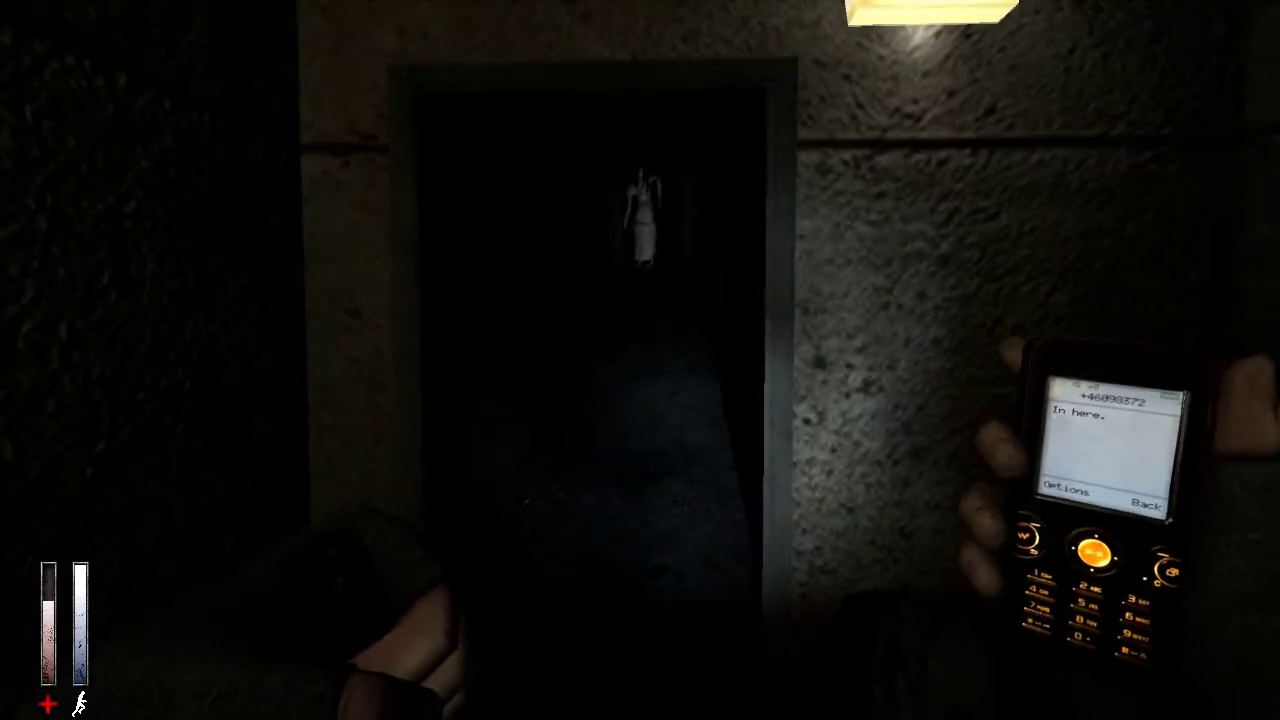
pyautogui.press('w')
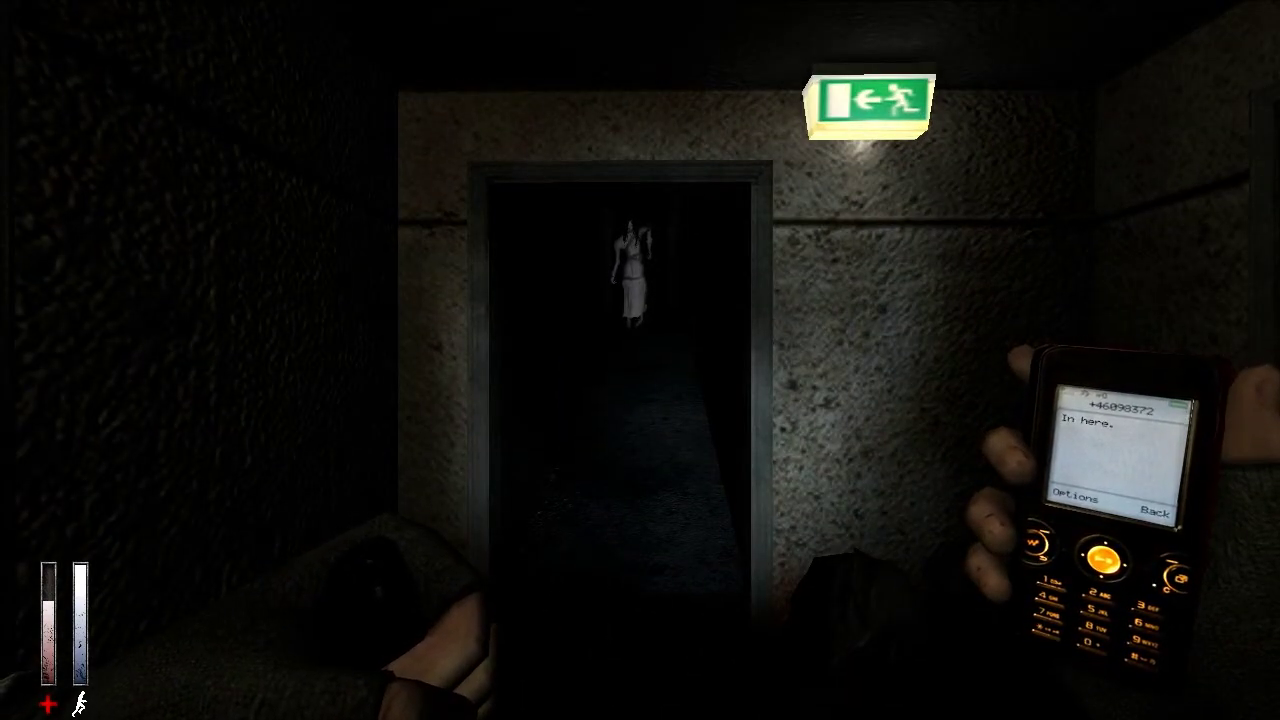
pyautogui.press('w')
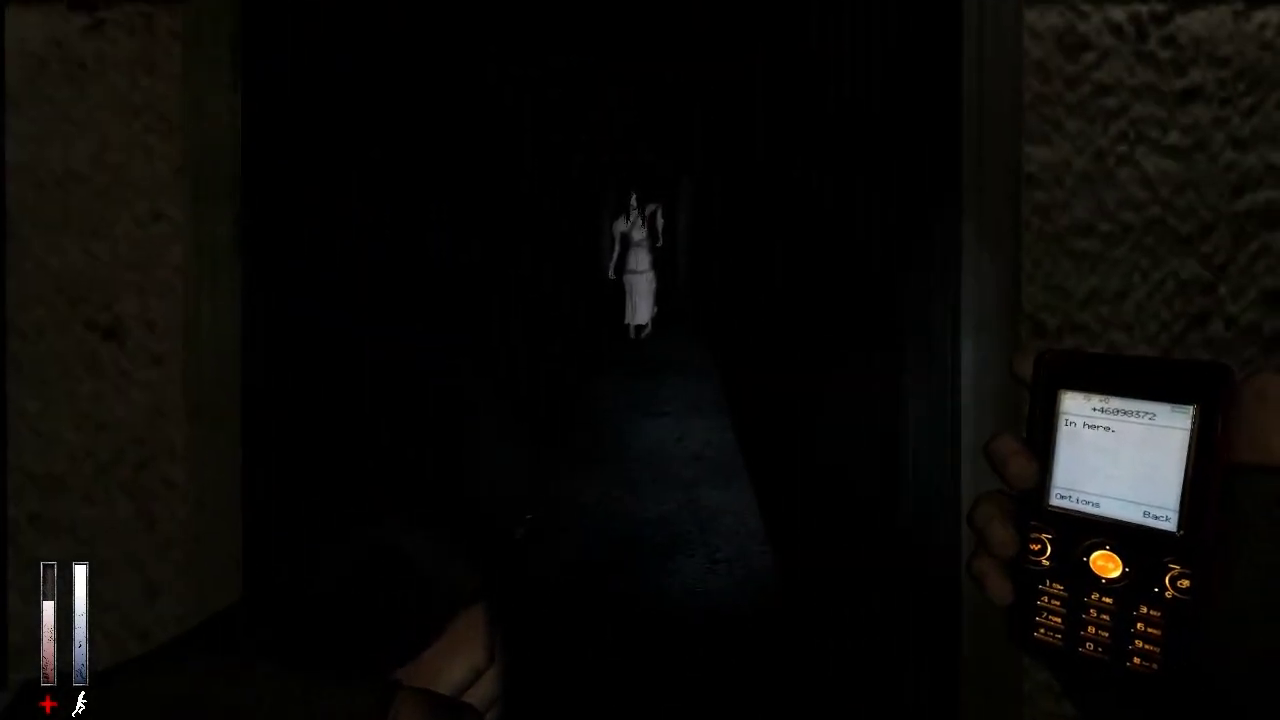
pyautogui.press('w')
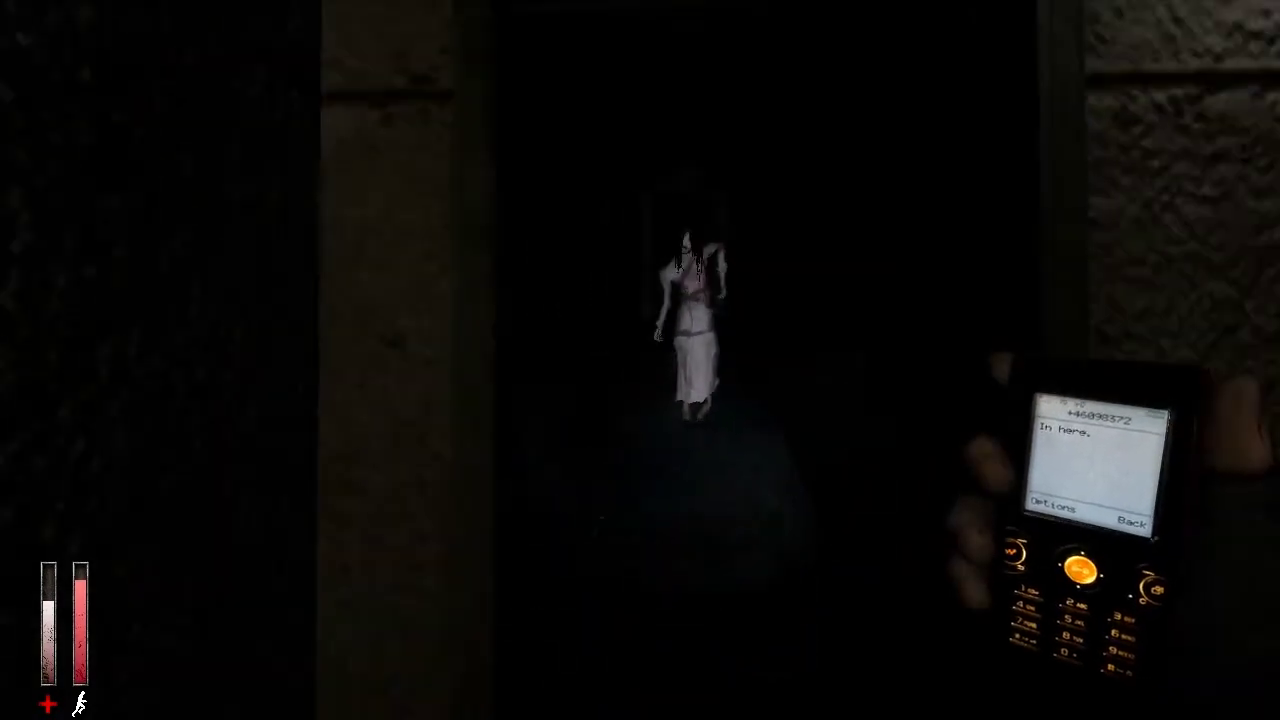
# - Edge toward the doorway and repeatedly back away as the bloodied ghost lunges
pyautogui.press('w')
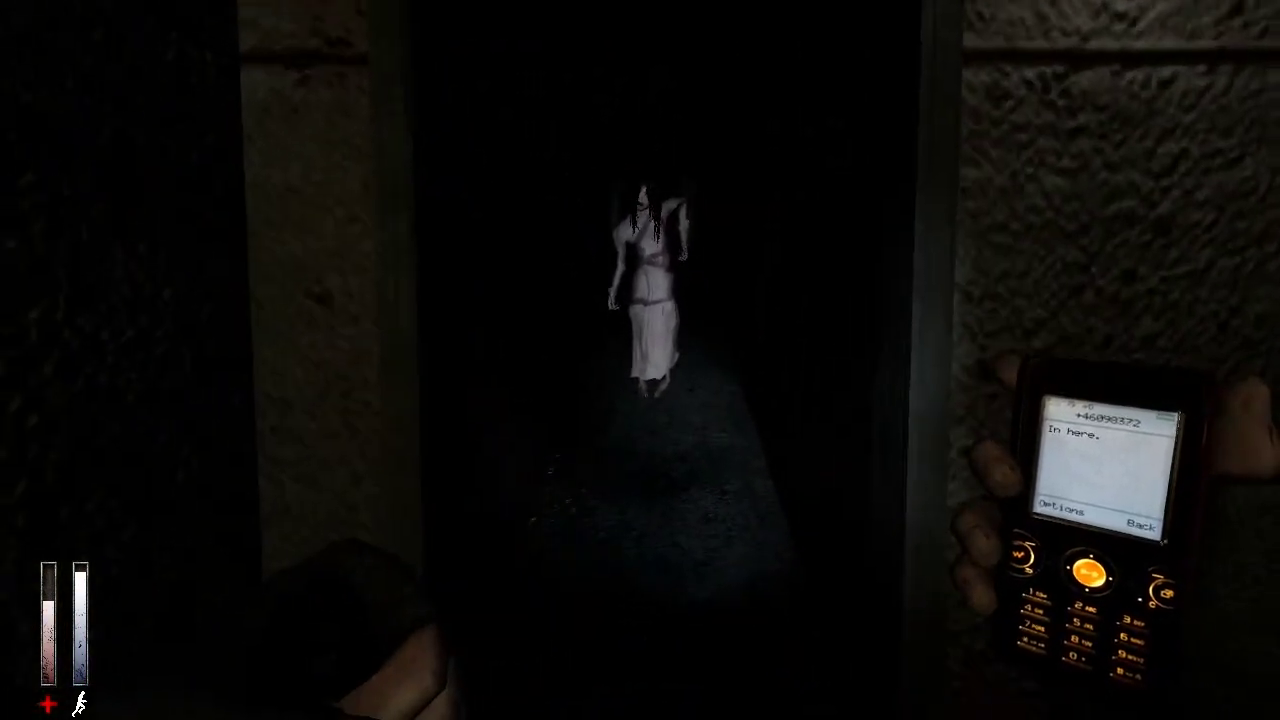
pyautogui.press('w')
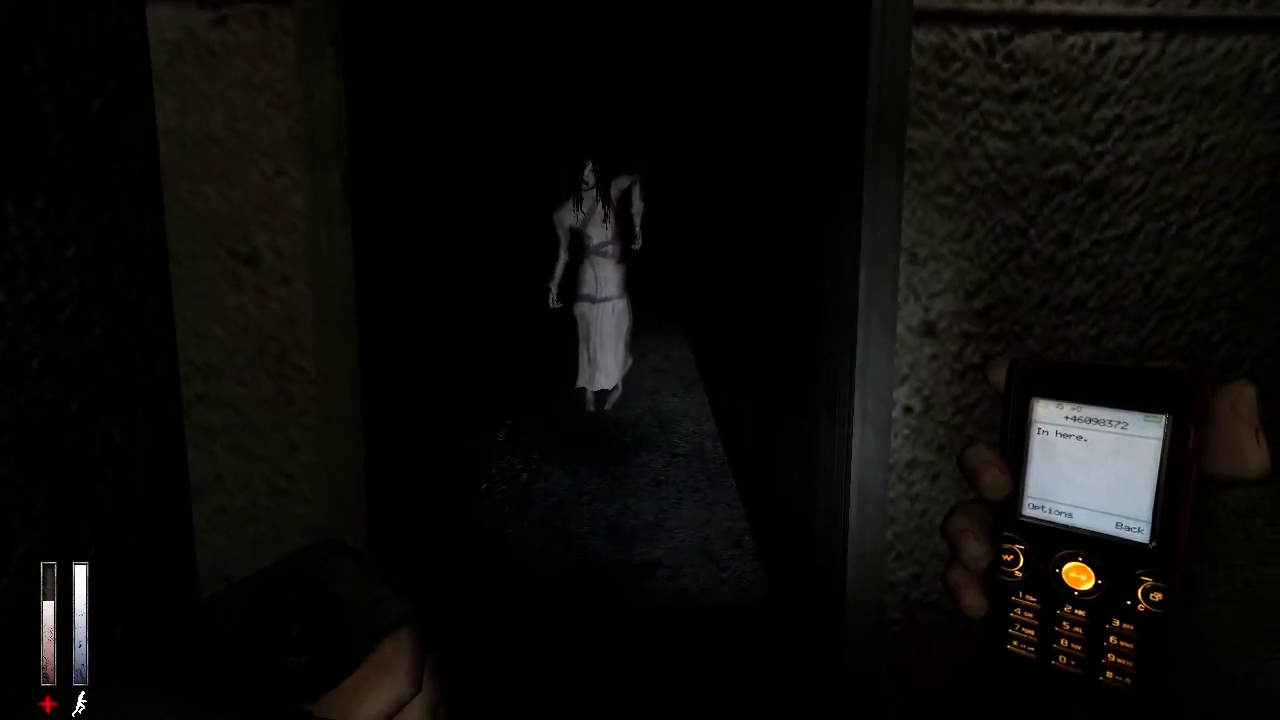
pyautogui.press('s')
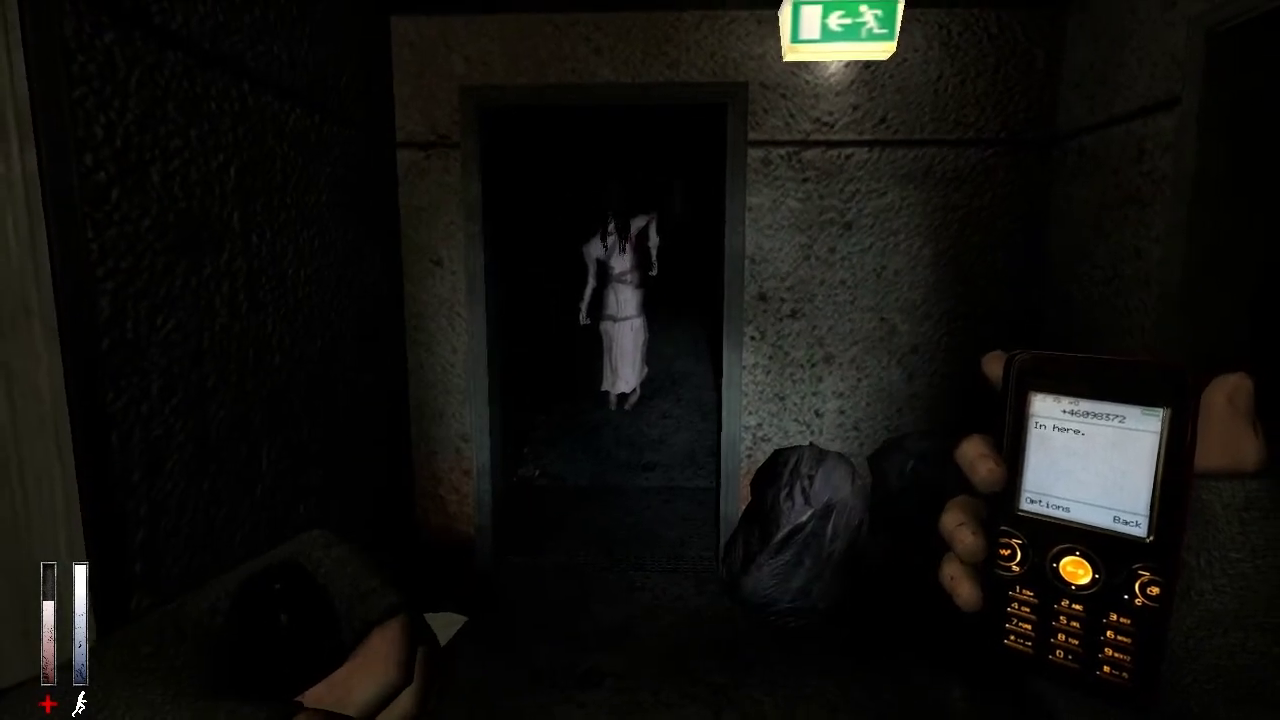
pyautogui.press('w')
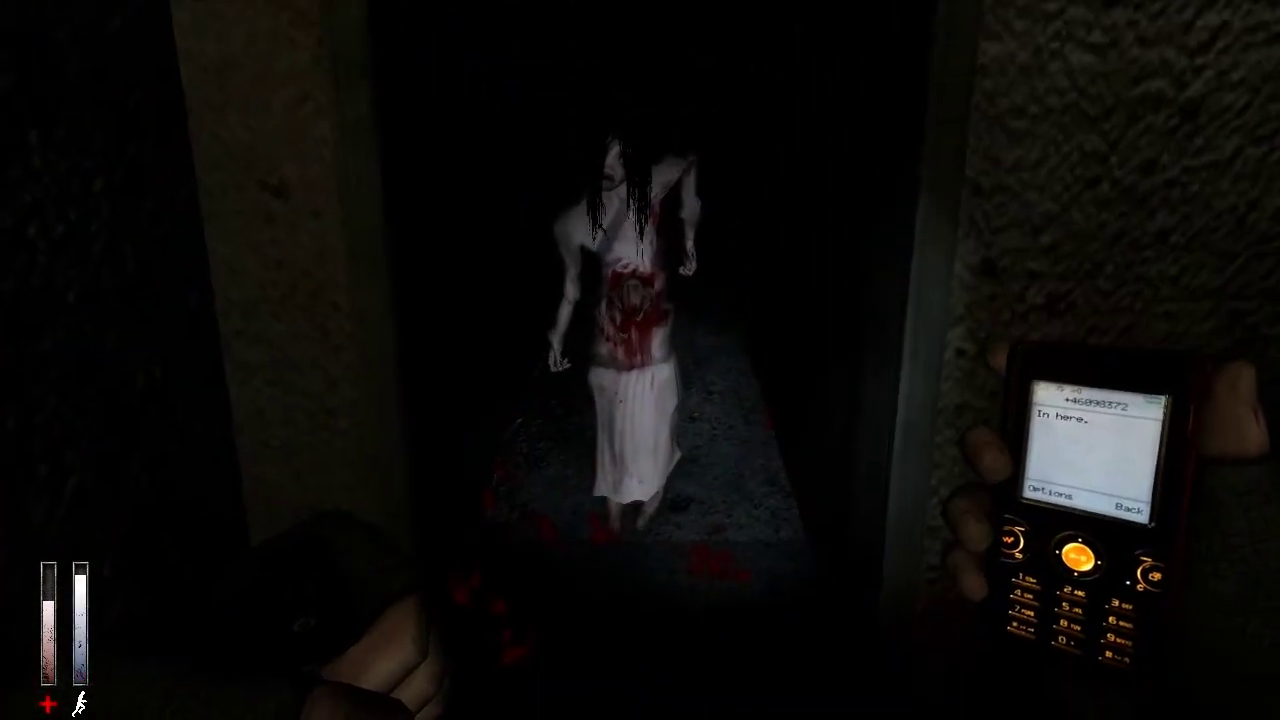
pyautogui.press('s')
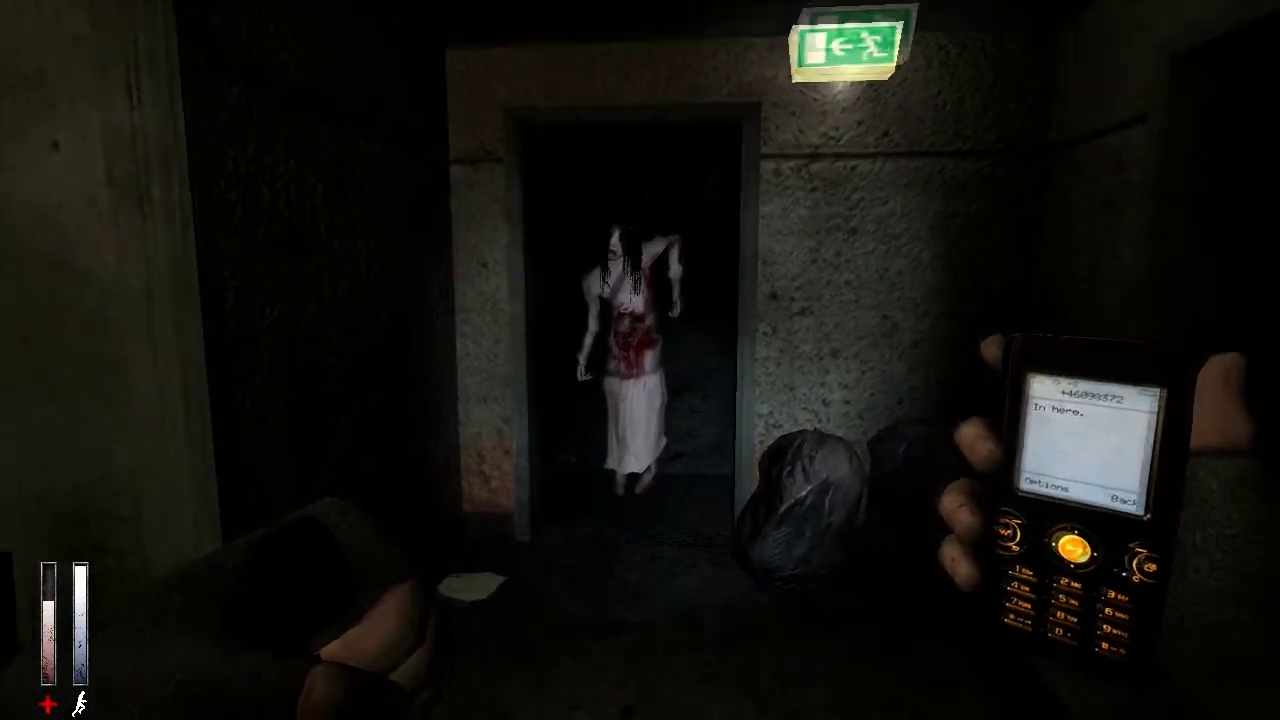
pyautogui.press('s')
pyautogui.press('w')
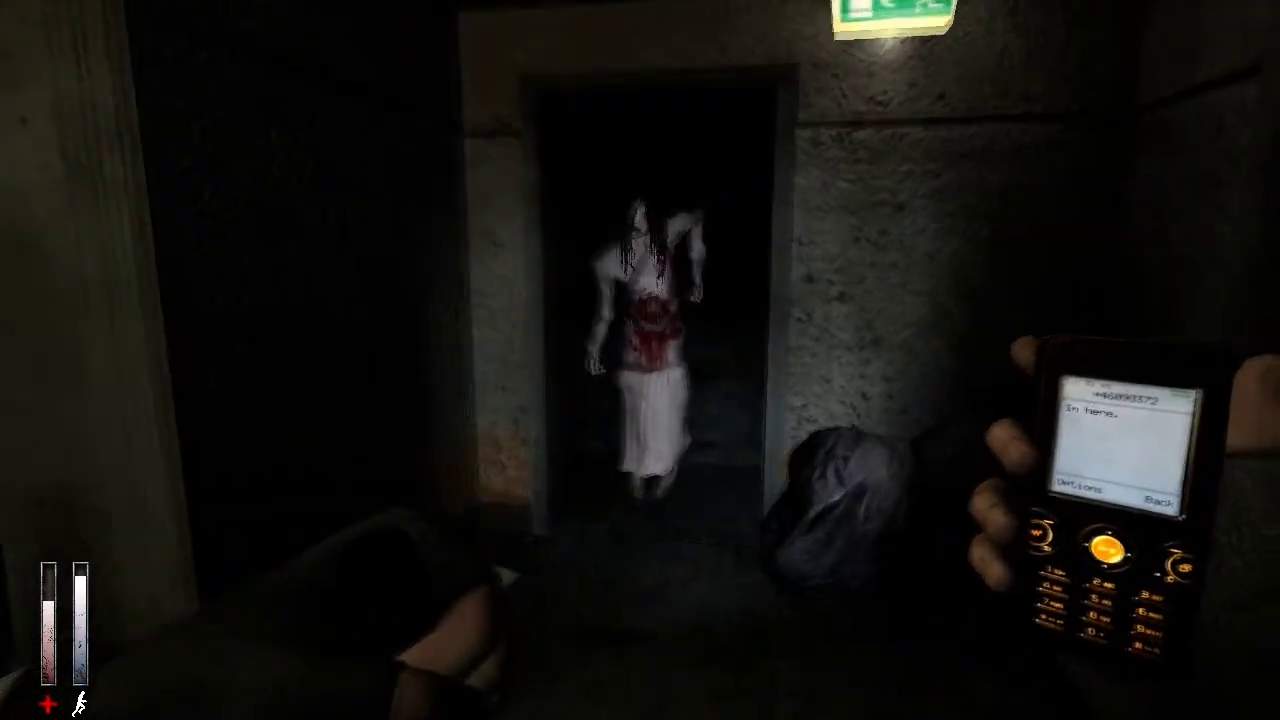
pyautogui.press('s')
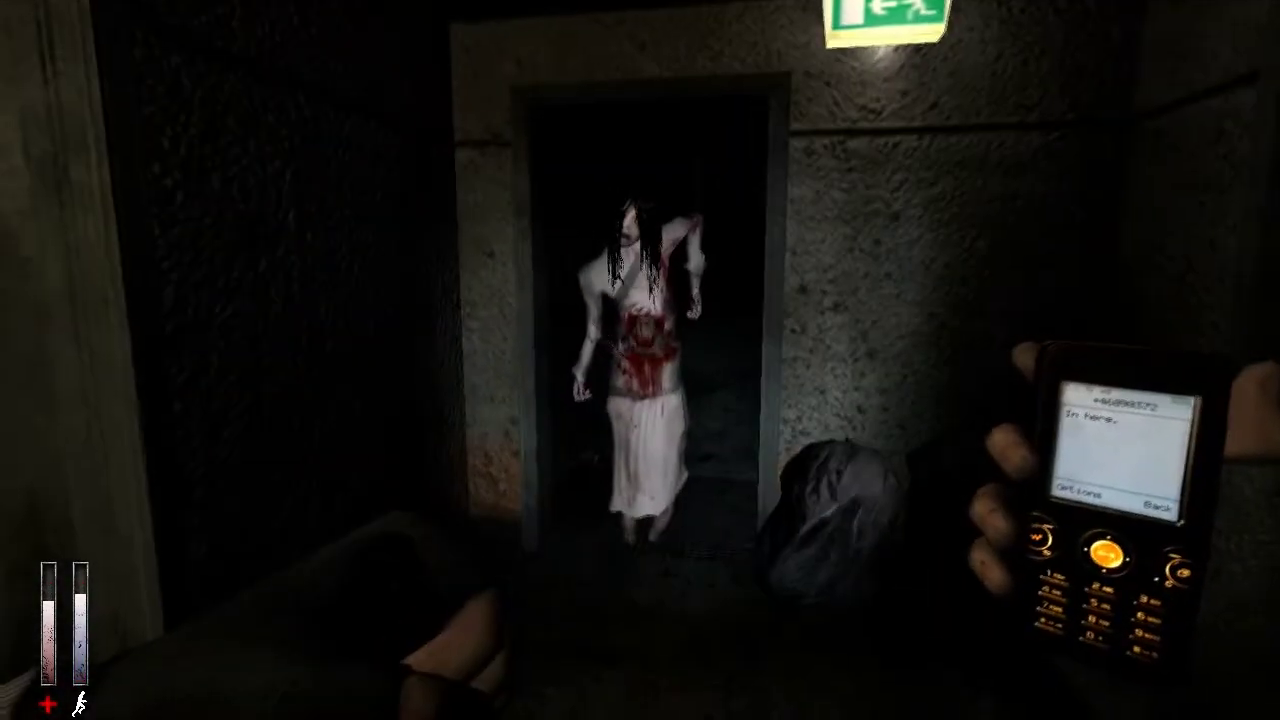
# - Keep dodging her lunges, sprint back down the corridor, then walk up to her body
pyautogui.press('s')
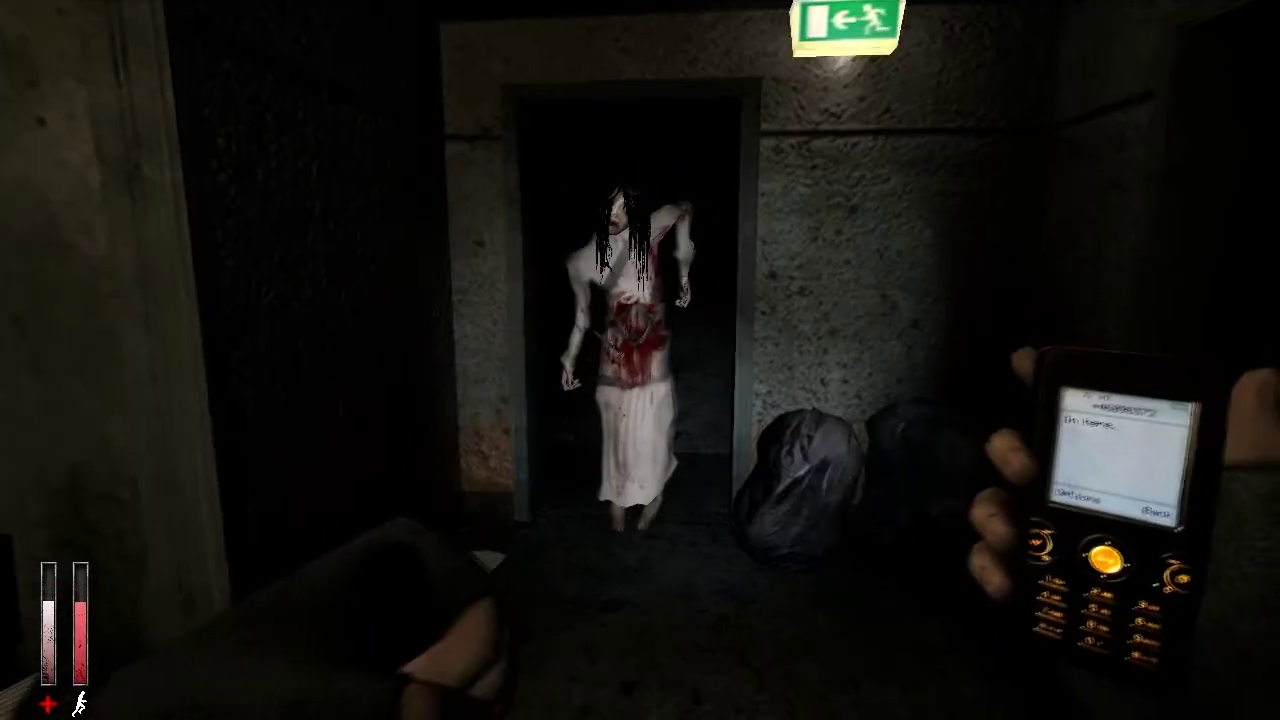
pyautogui.press('s')
pyautogui.press('w')
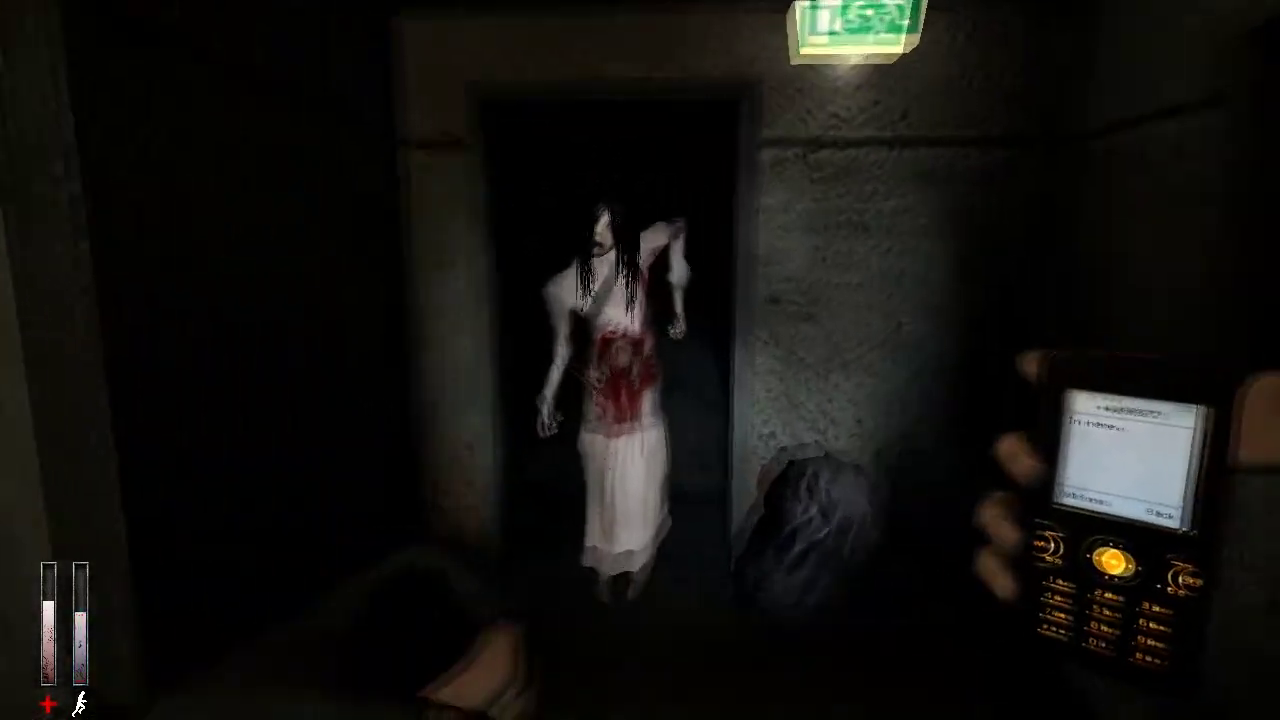
pyautogui.press('s')
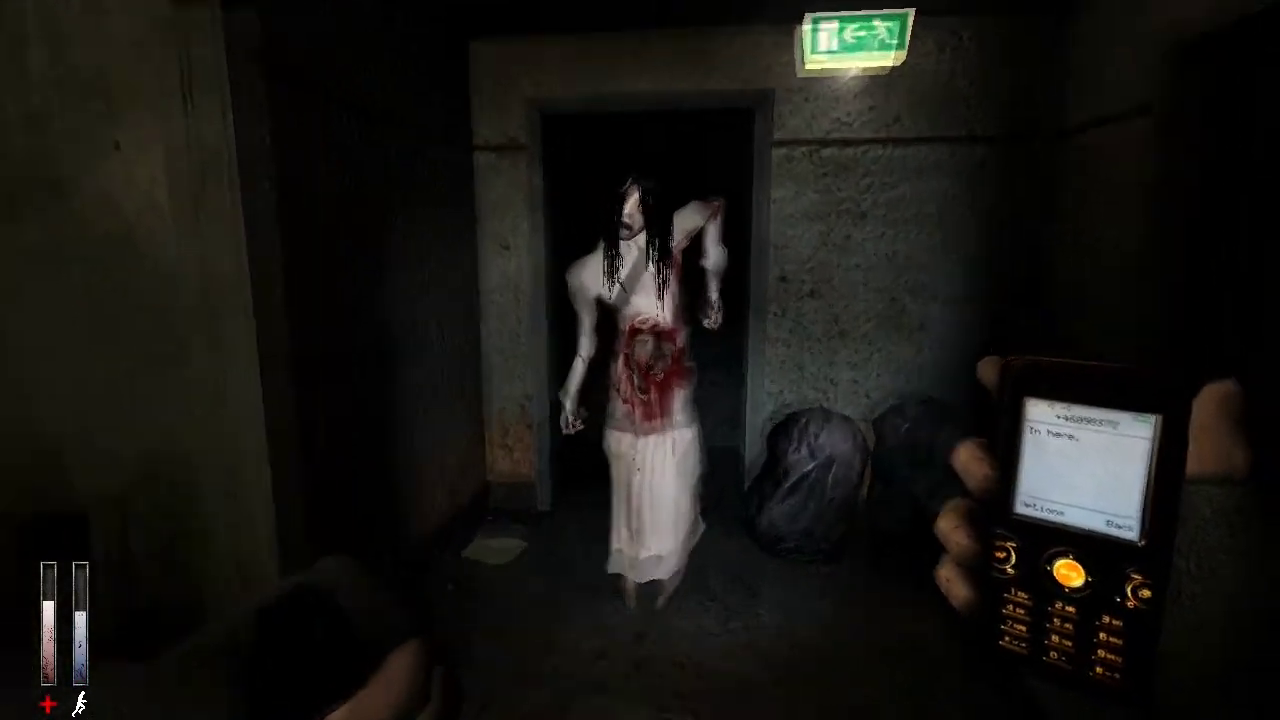
pyautogui.press('s')
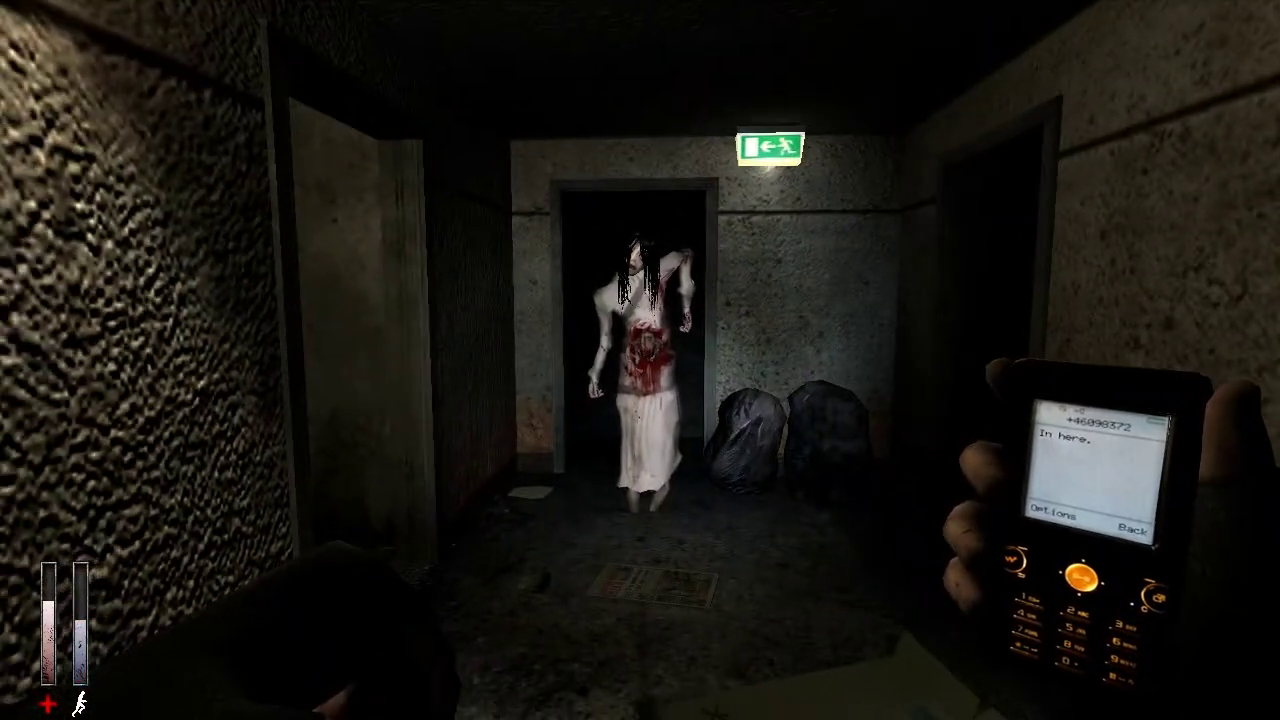
pyautogui.hotkey('shift', 's')
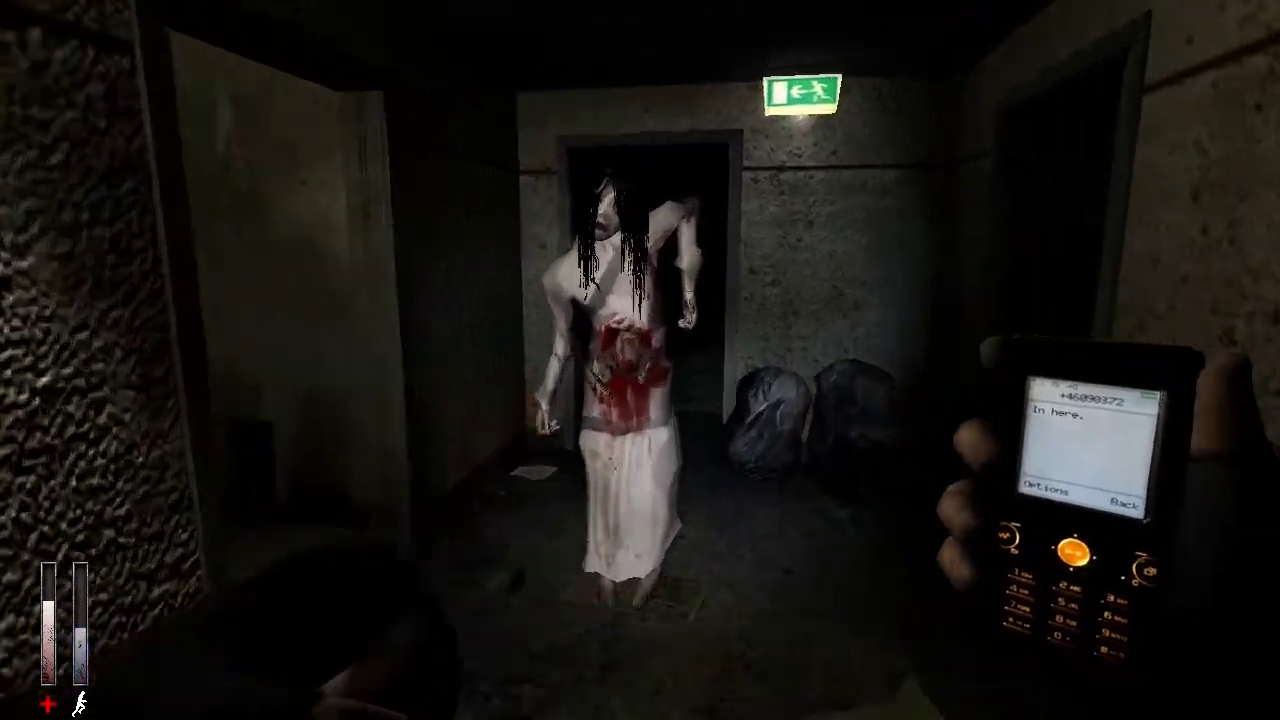
pyautogui.hotkey('shift', 's')
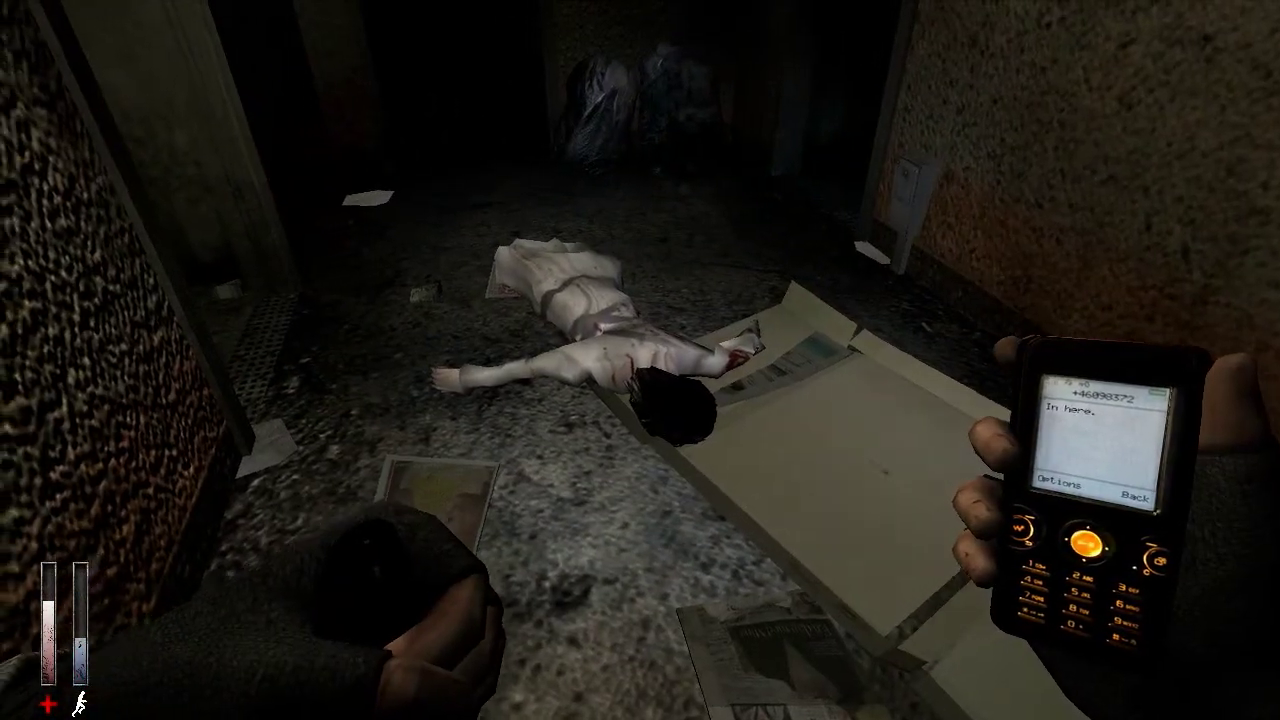
pyautogui.press('w')
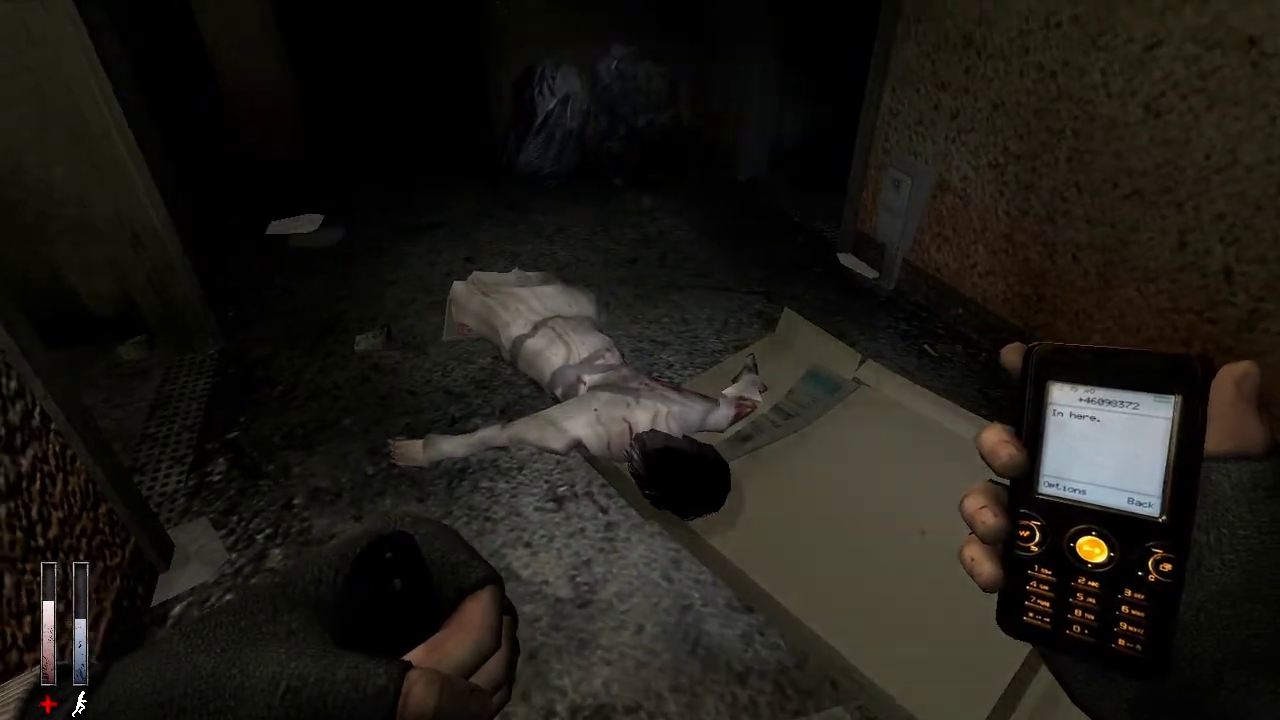
# - Walk past the corpse, through the exit-sign doorway and across the dark curtained room
pyautogui.press('w')
pyautogui.press('w')
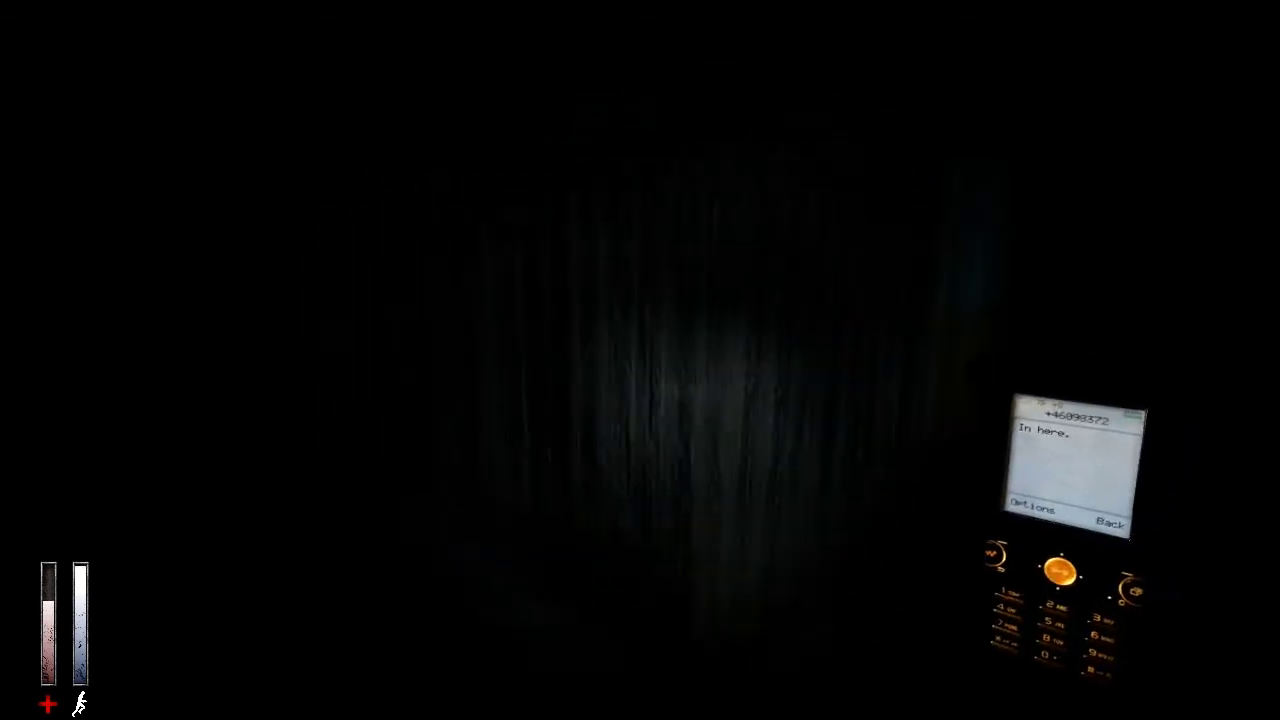
pyautogui.press('w')
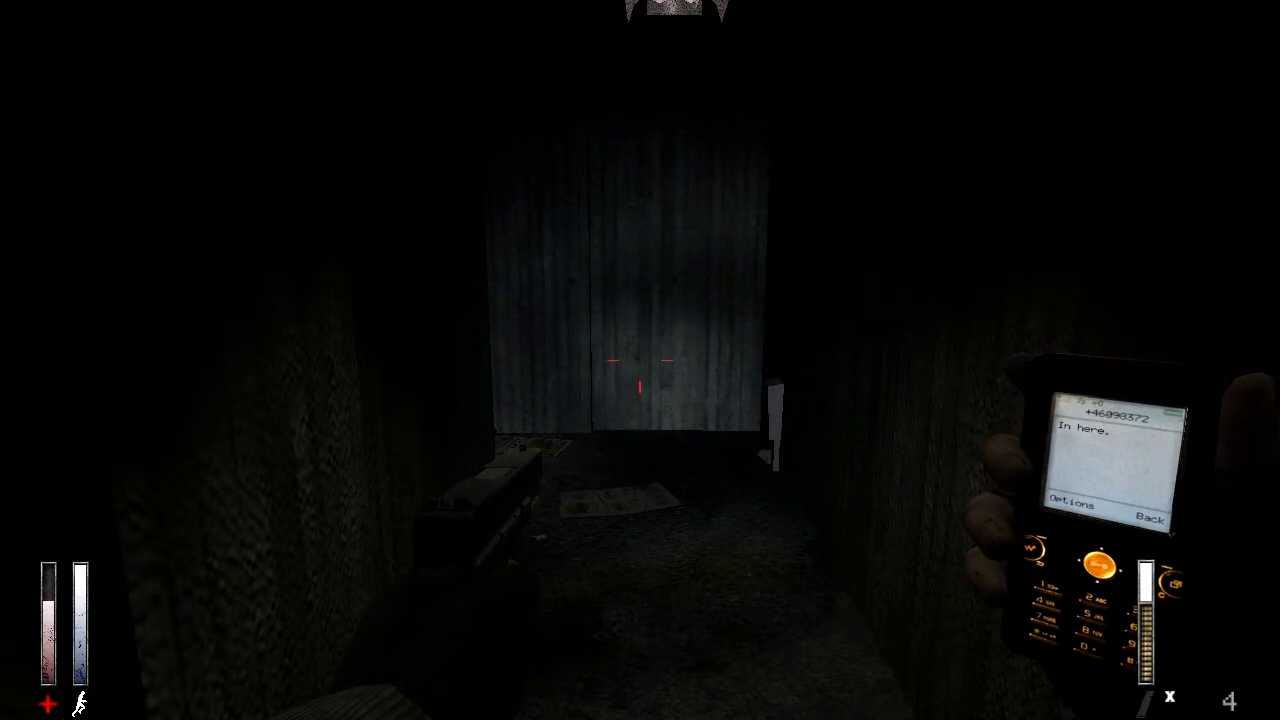
pyautogui.press('w')
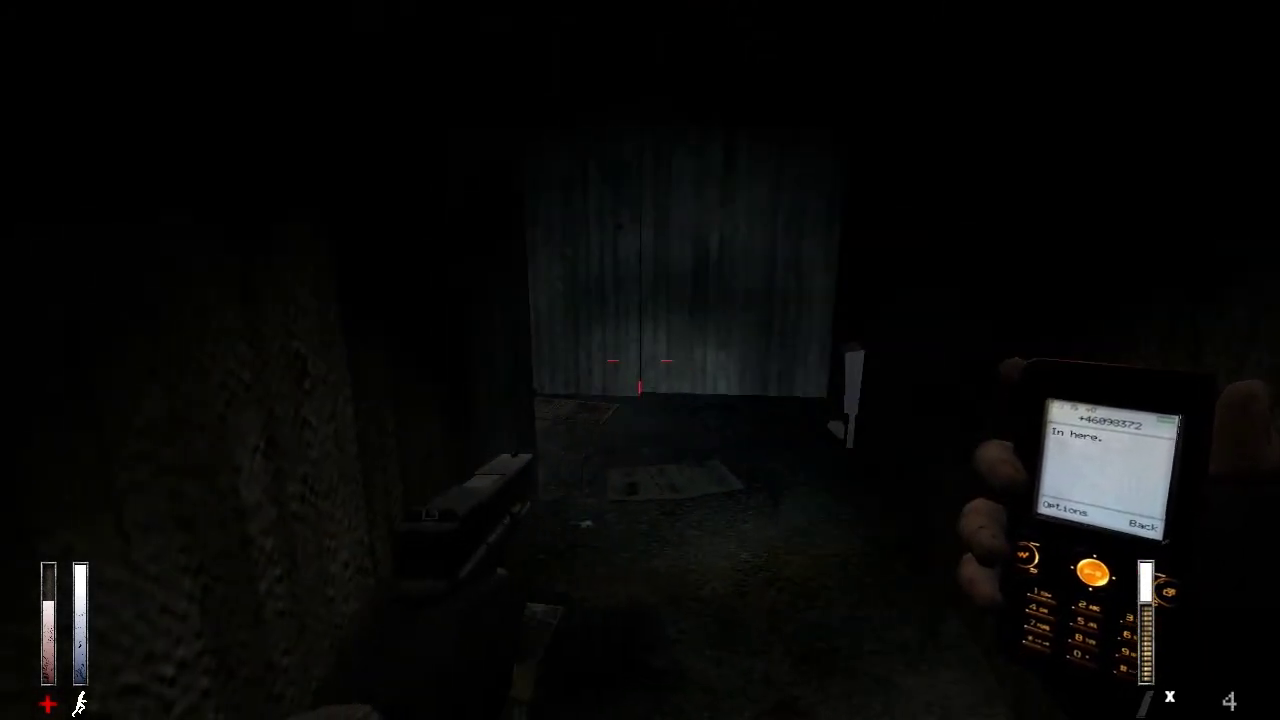
# - Reach the doorway, turn into the side corridor and walk under the ceiling light
pyautogui.press('w')
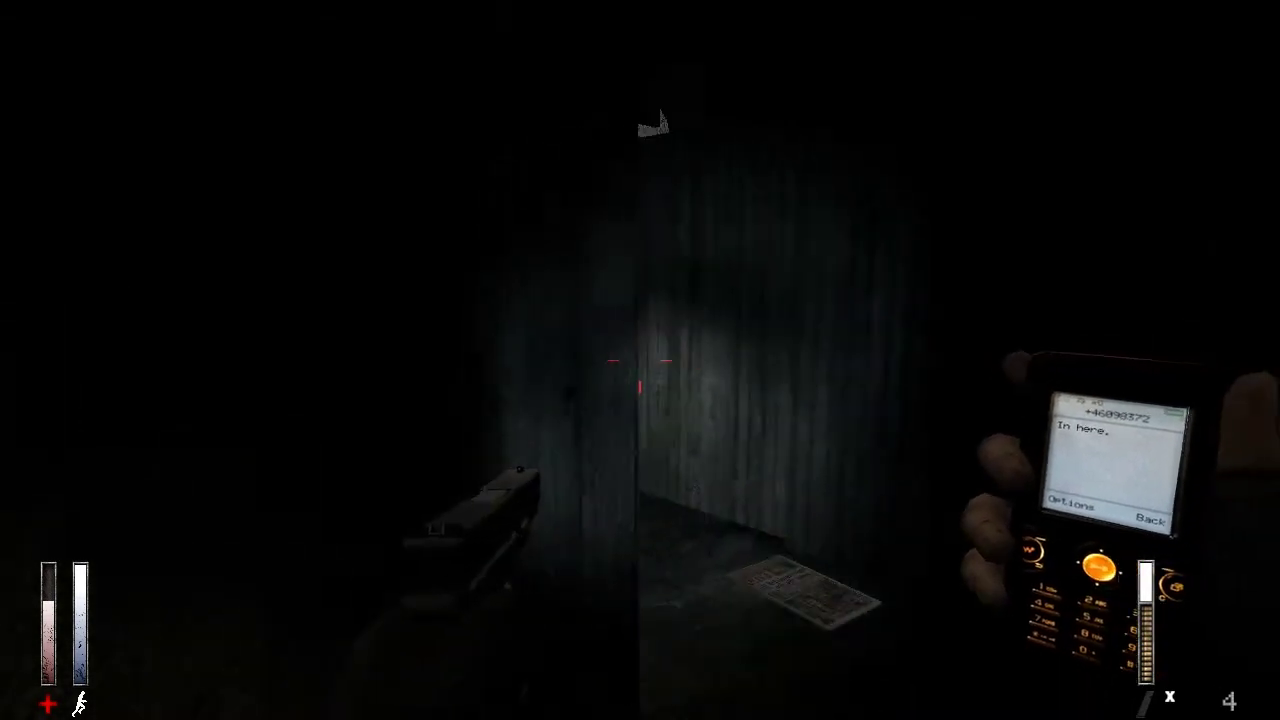
pyautogui.press('w')
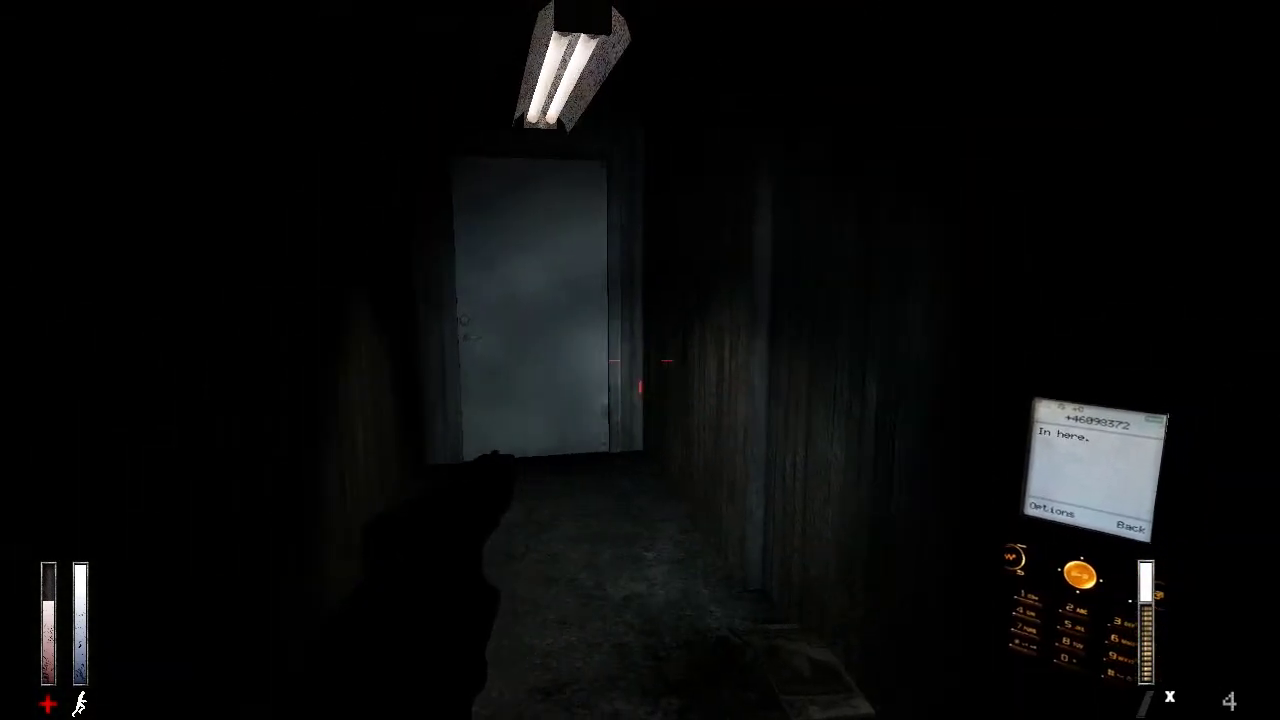
pyautogui.press('w')
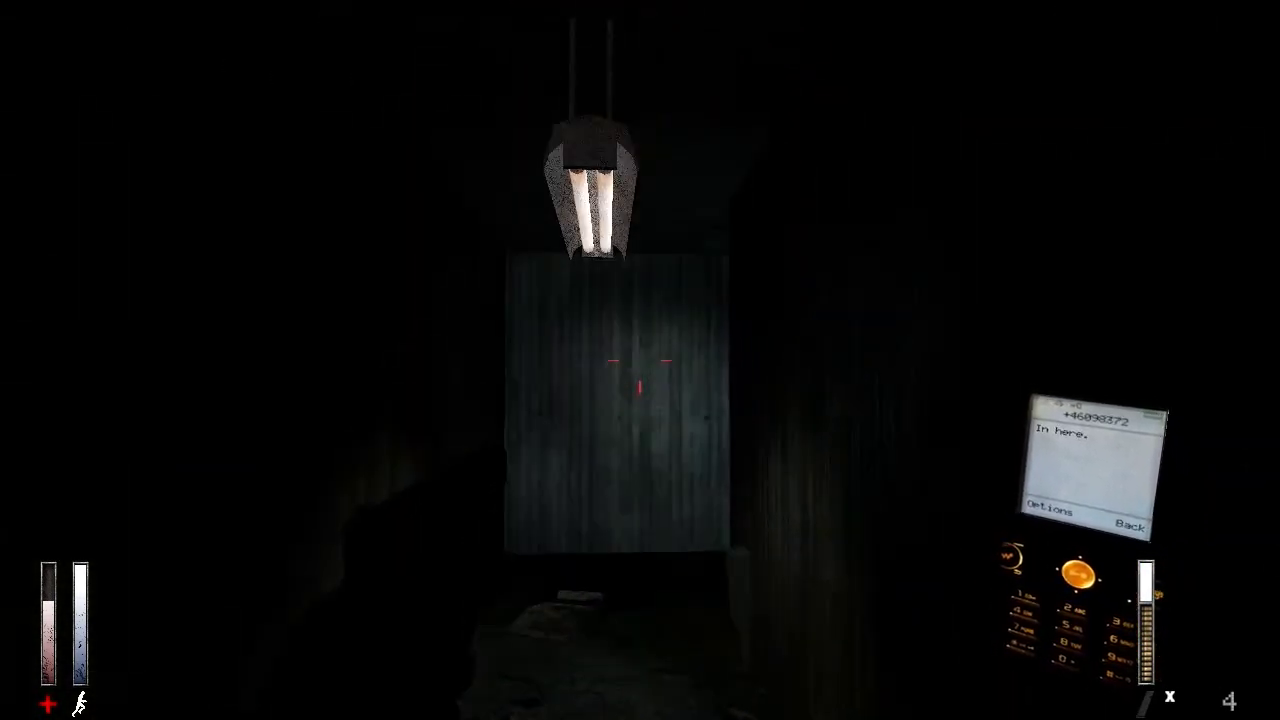
pyautogui.press('w')
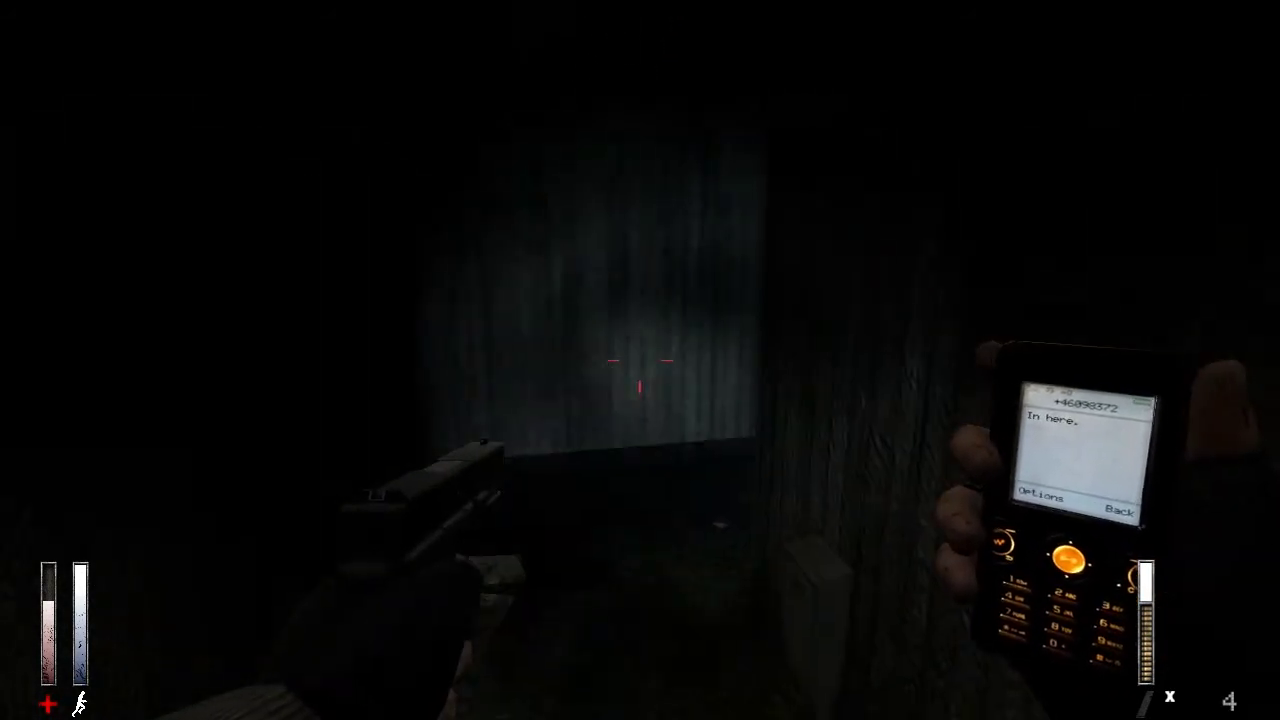
# - Follow the next corridor past the light and through the doorway to the grated entrance
pyautogui.press('w')
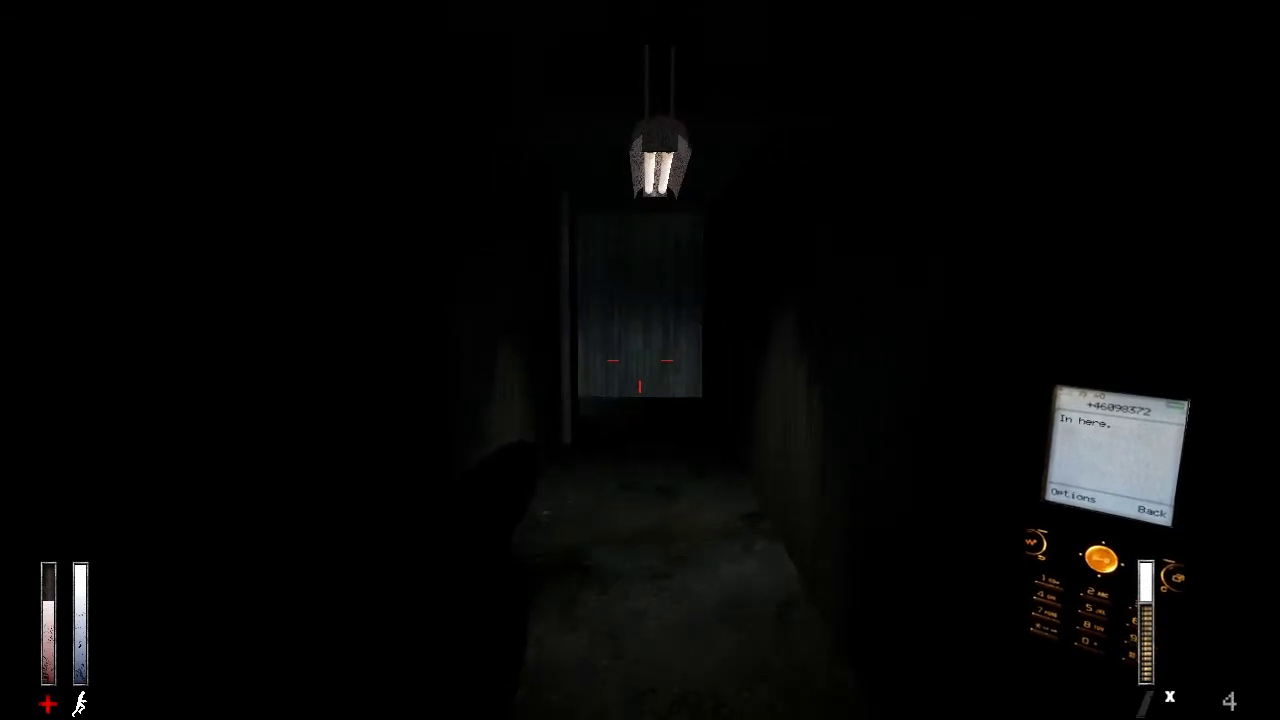
pyautogui.press('w')
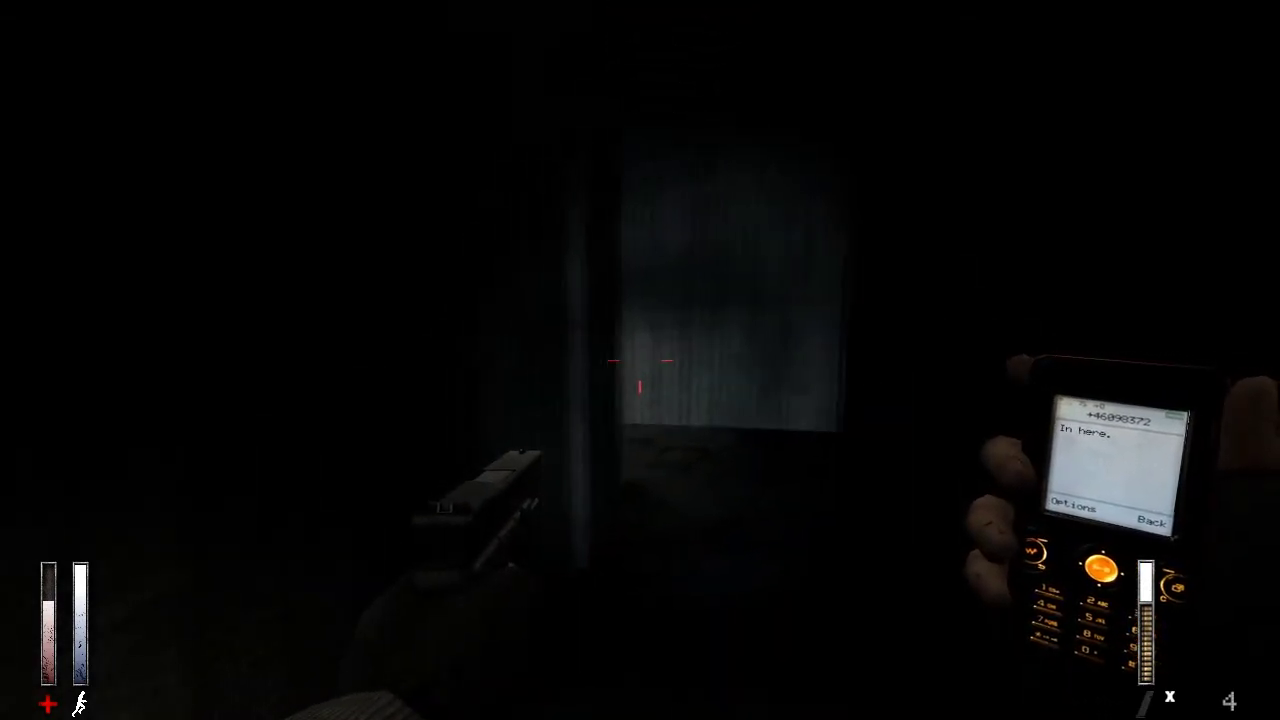
pyautogui.press('w')
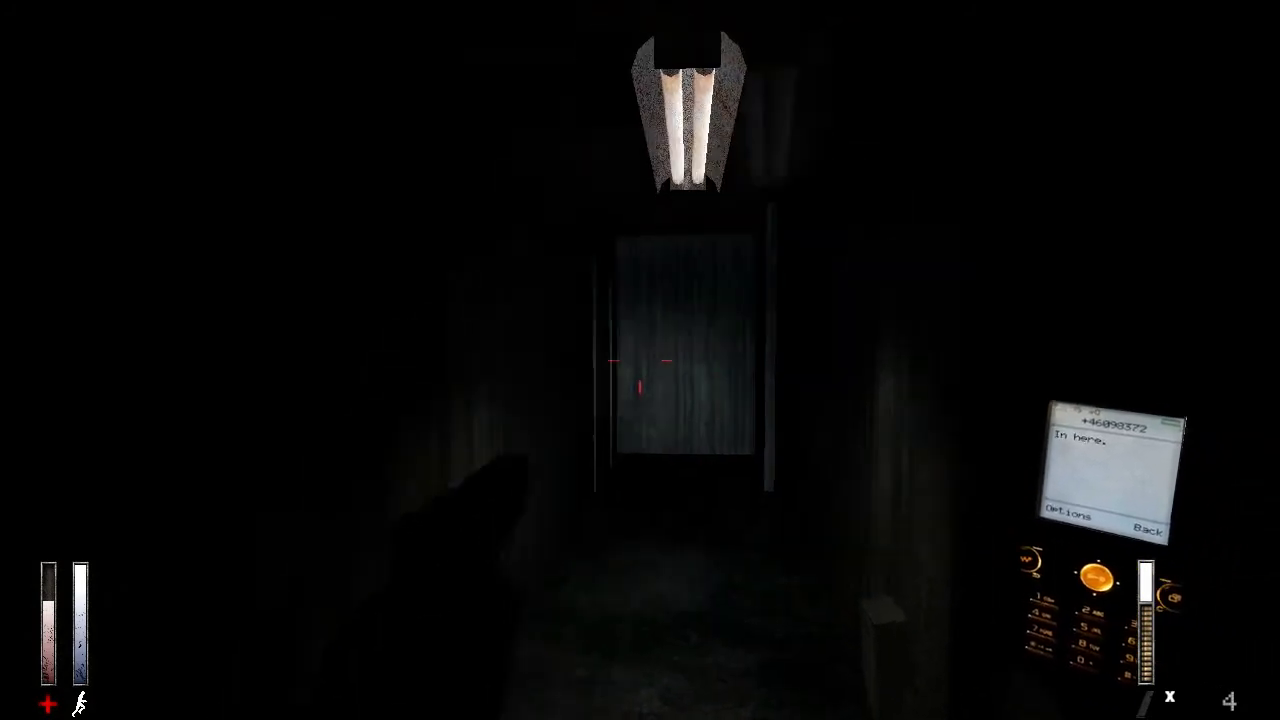
pyautogui.press('w')
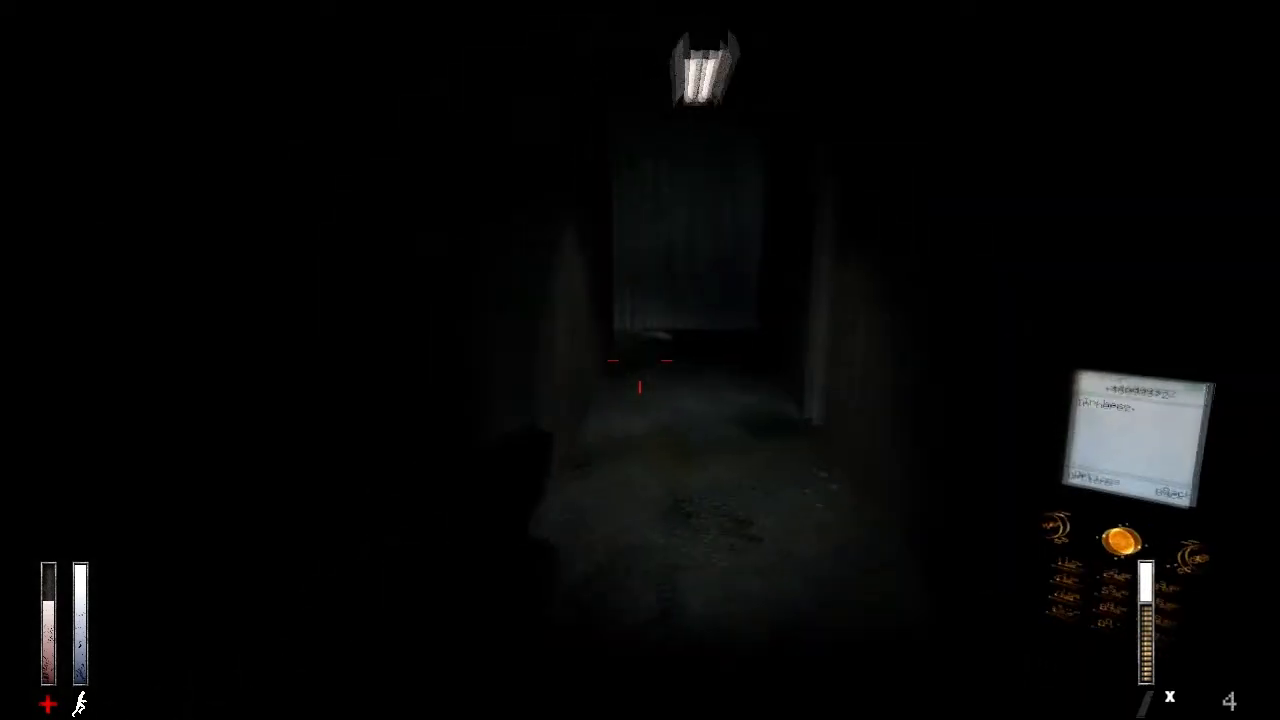
pyautogui.press('w')
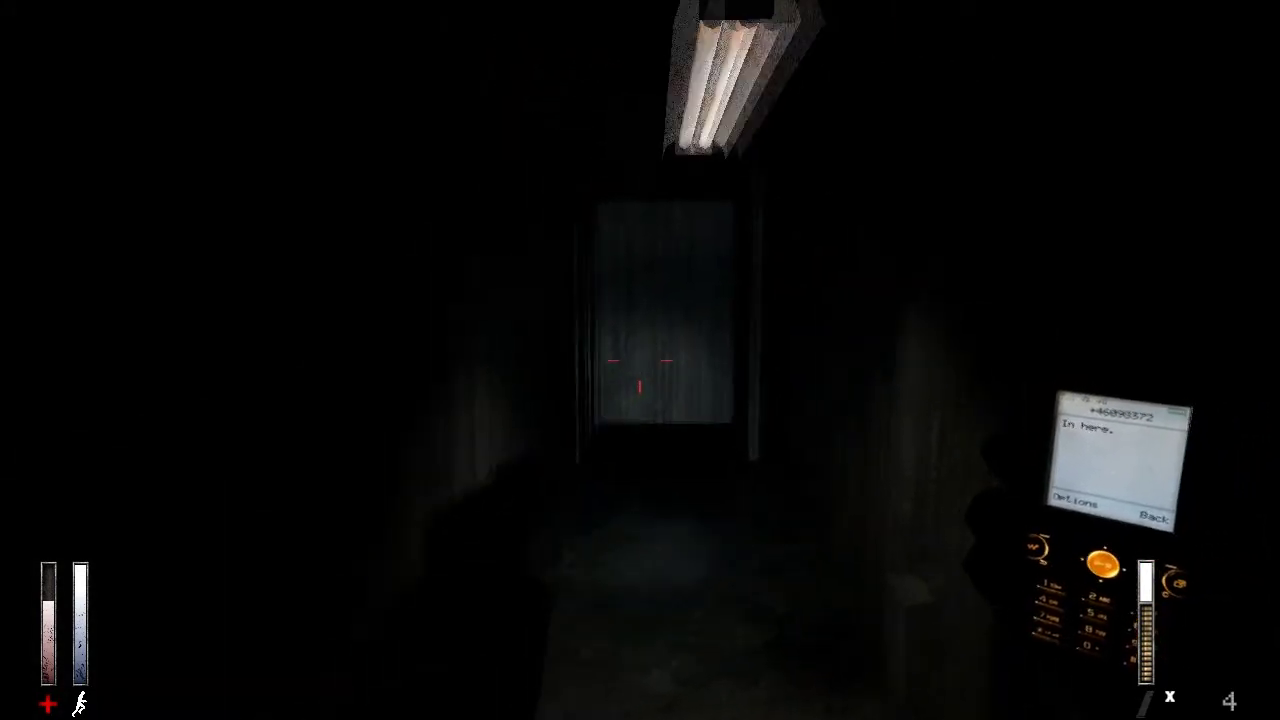
pyautogui.press('w')
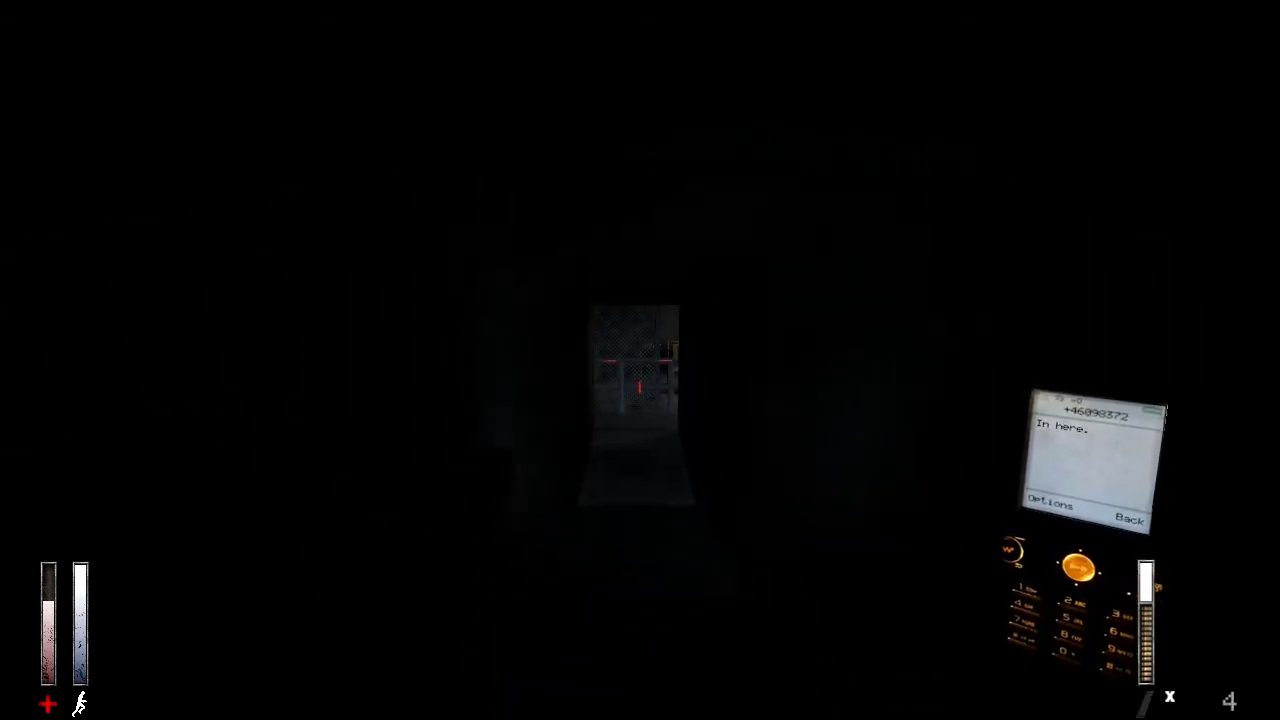
pyautogui.press('w')
# - Step through the grated doorway, line up with the cage gate and walk to the bloody chair
pyautogui.press('w')
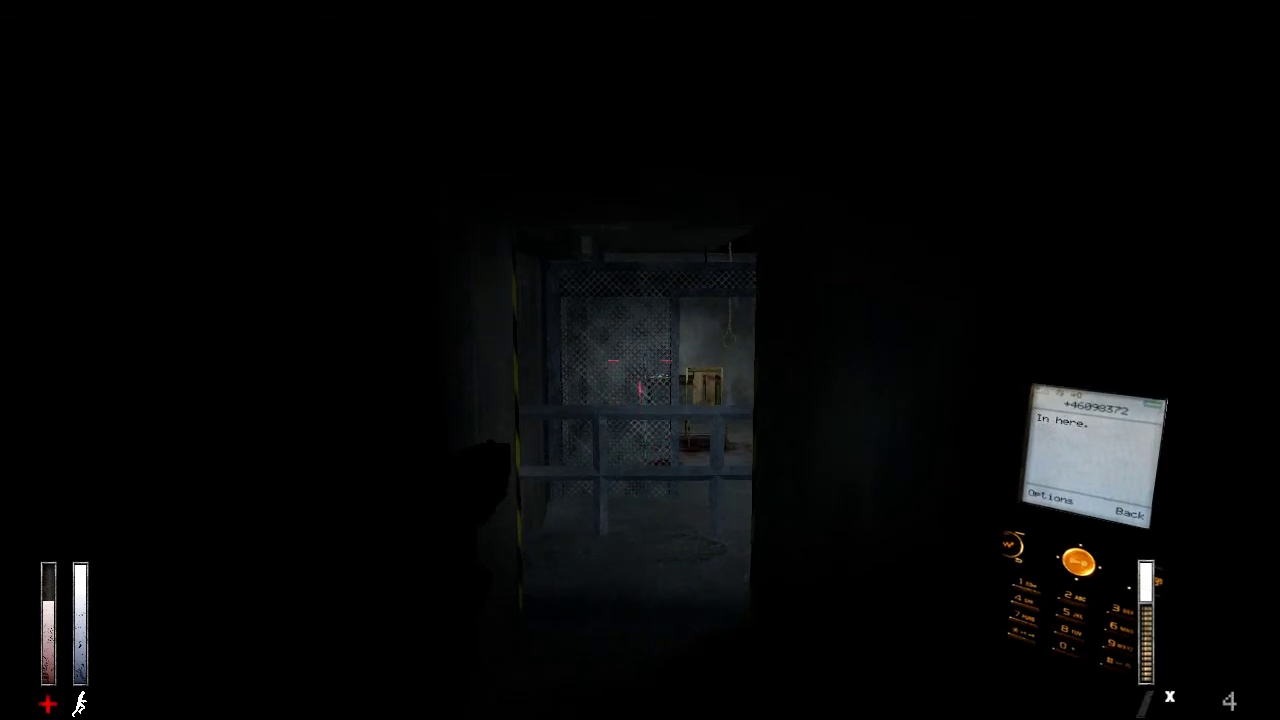
pyautogui.press('w')
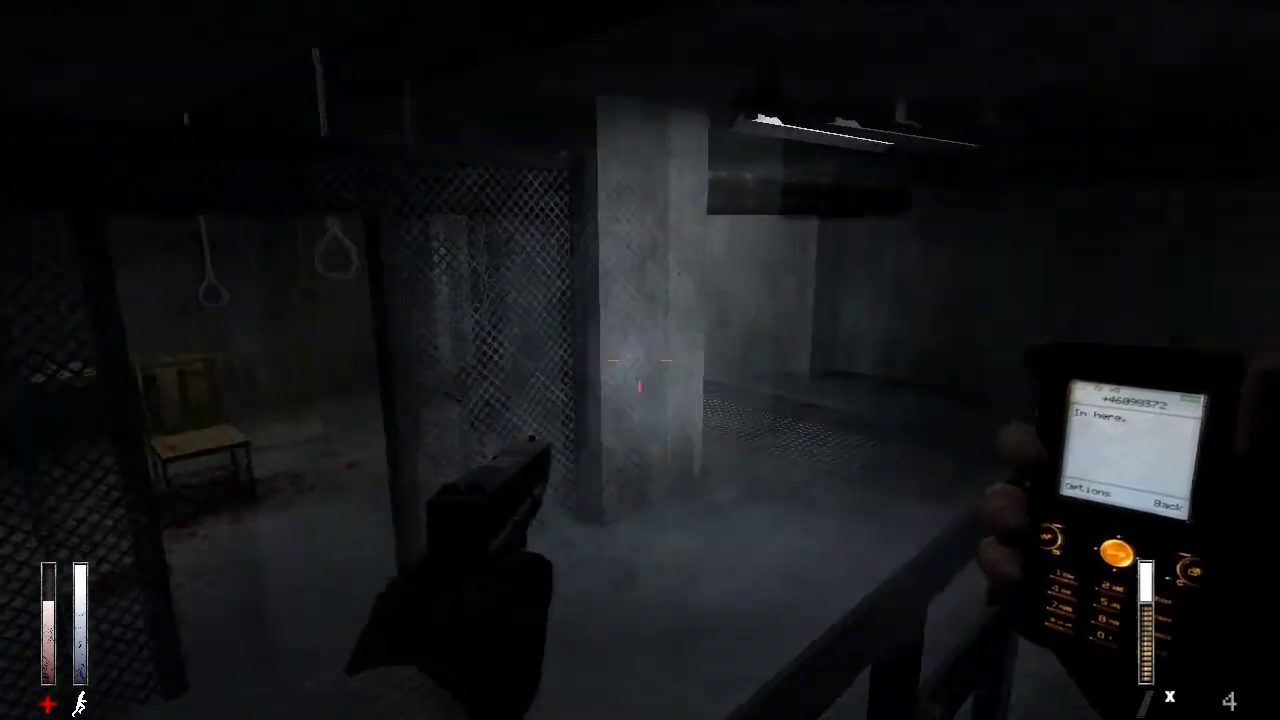
pyautogui.press('w')
pyautogui.press('w')
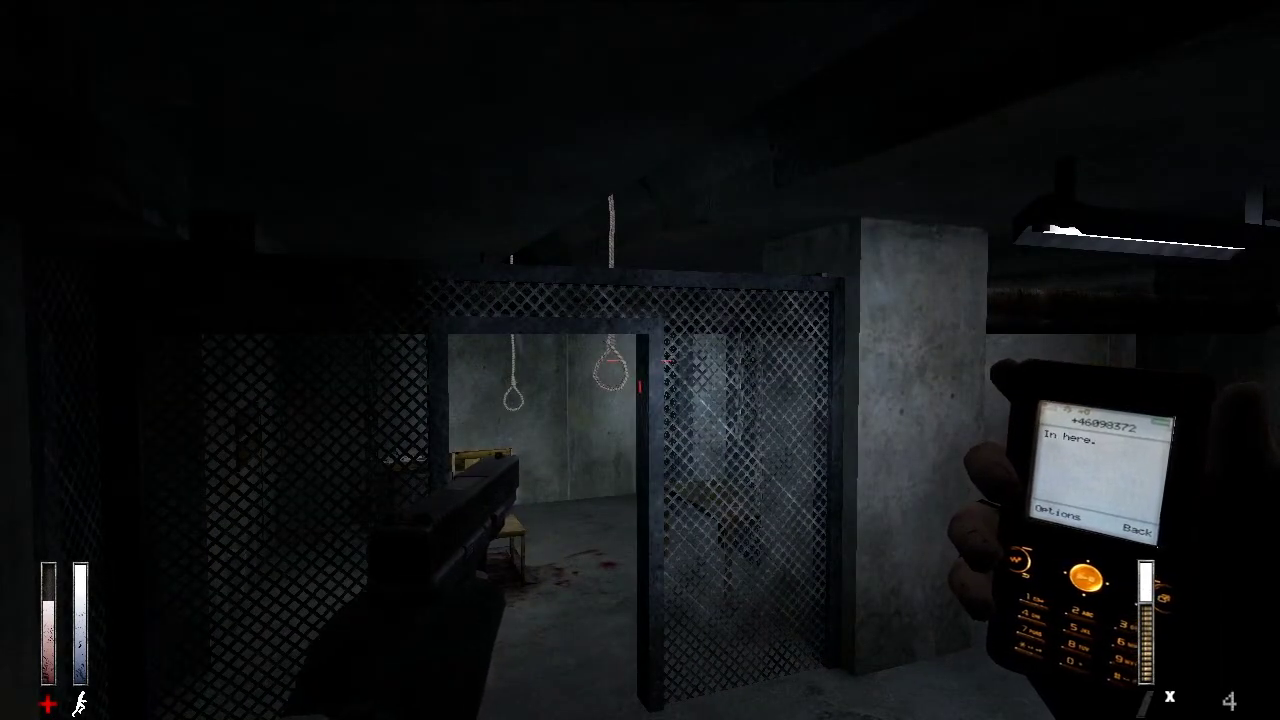
pyautogui.press('w')
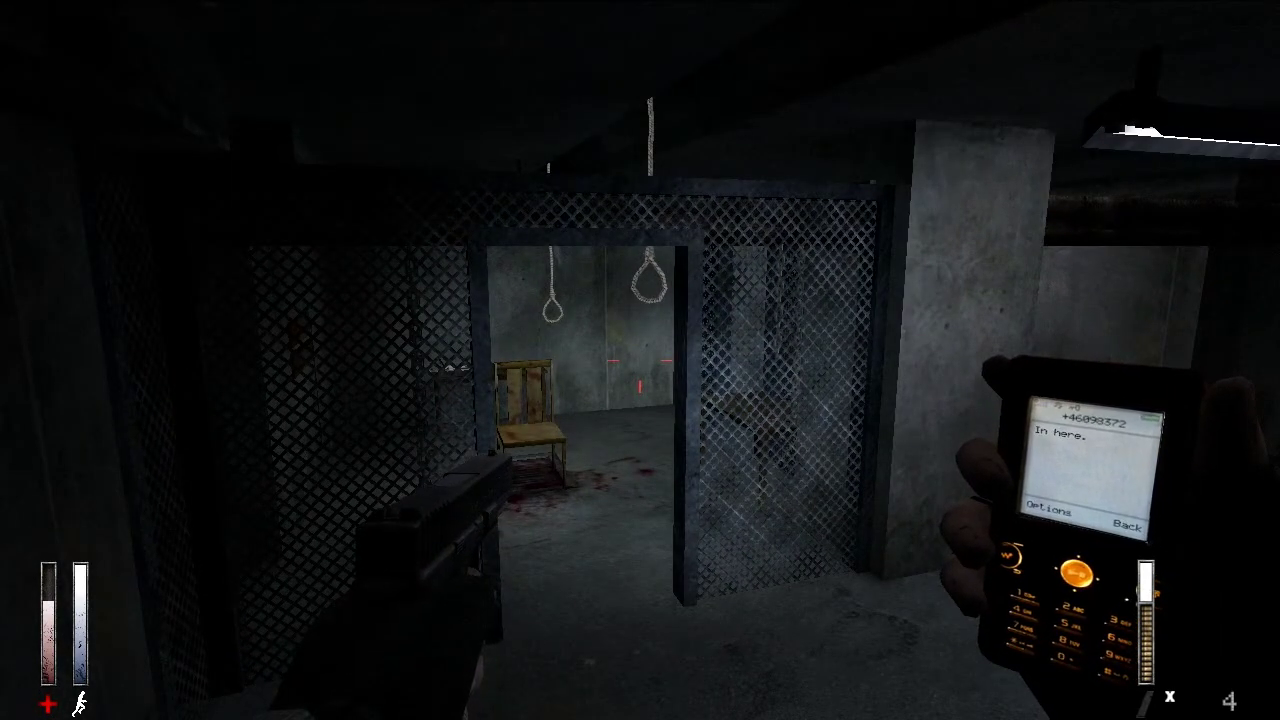
pyautogui.press('a')
pyautogui.press('a')
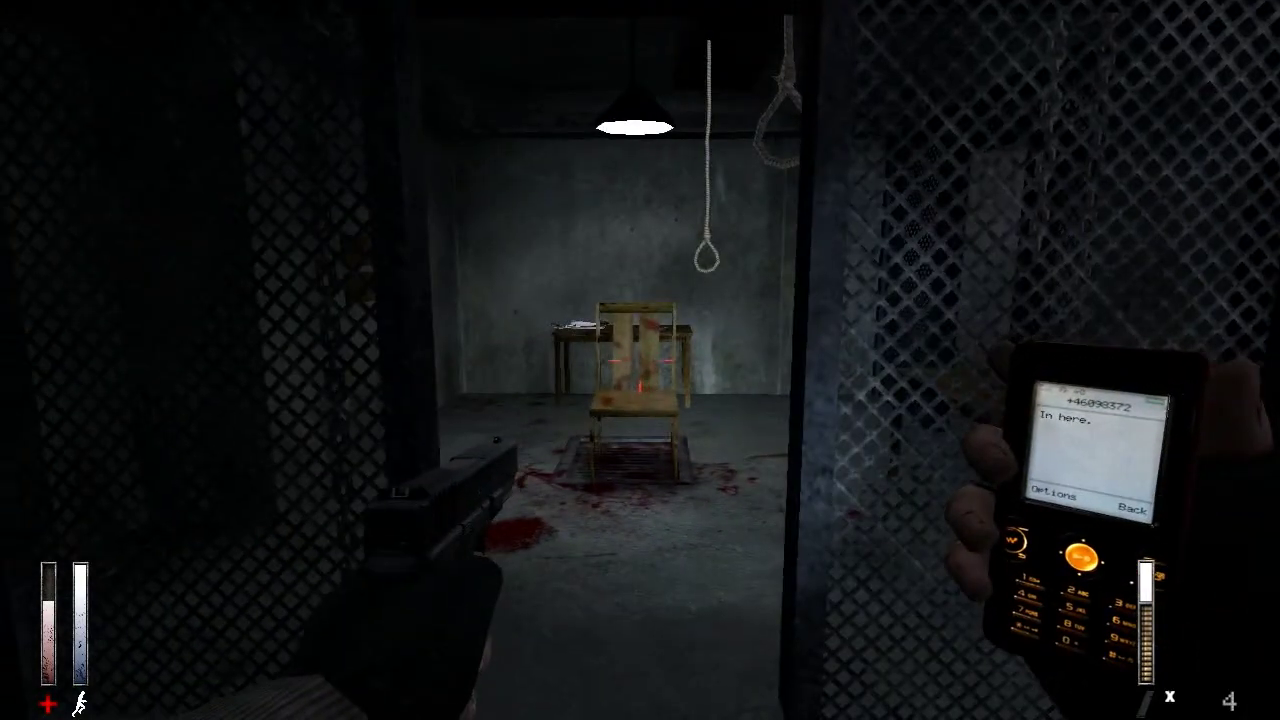
pyautogui.press('w')
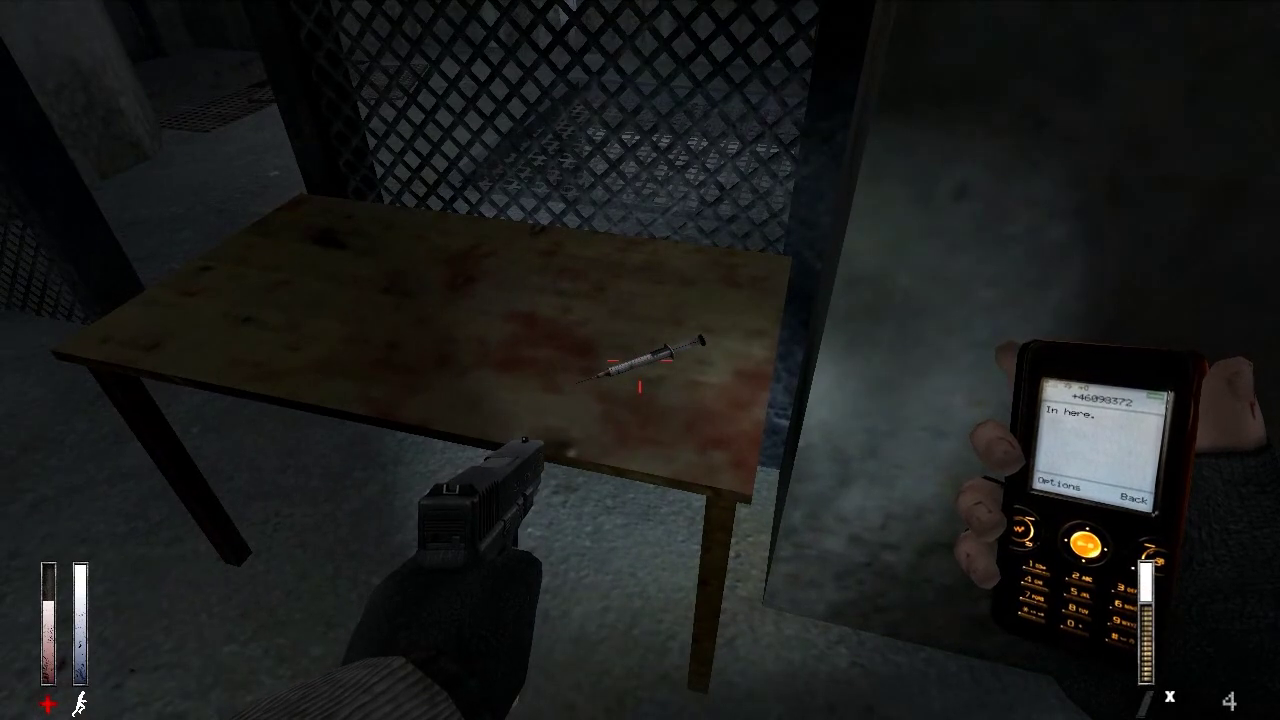
# - Take the syringe lying on the bloodied table
pyautogui.press('e')
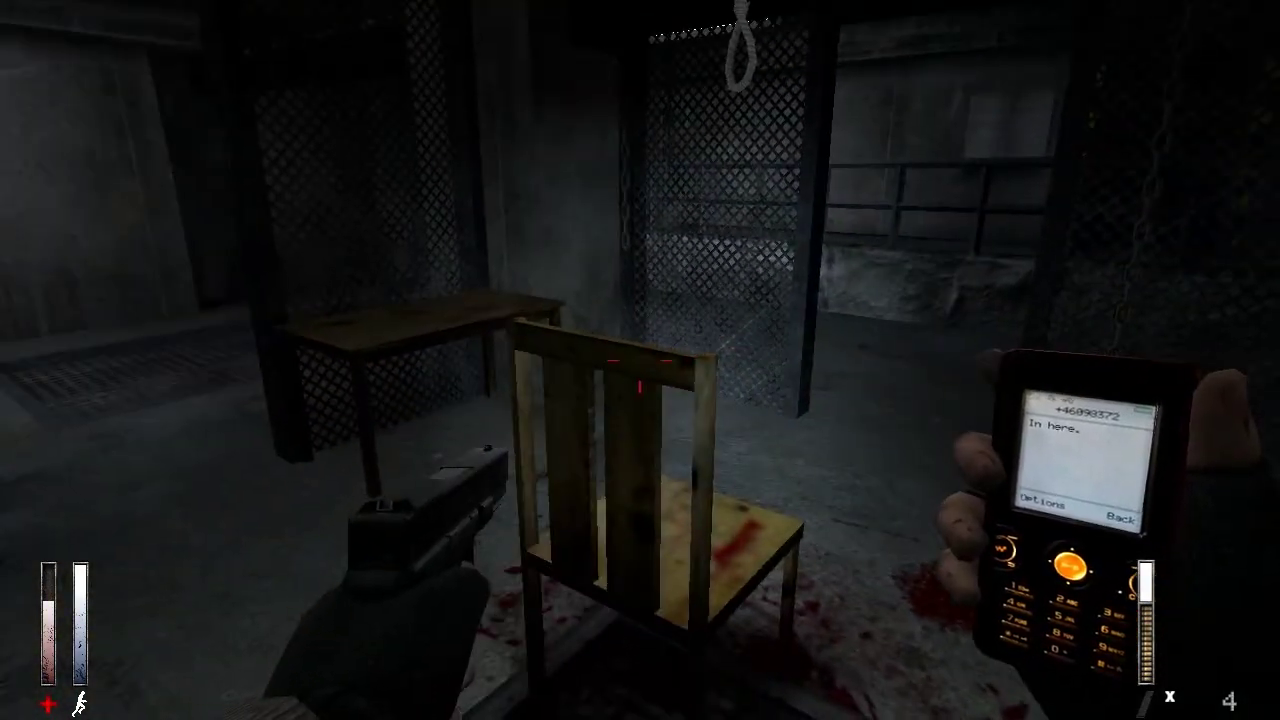
# - Walk to the bloodstained chair, circle it, and step back to view it whole
pyautogui.press('w')
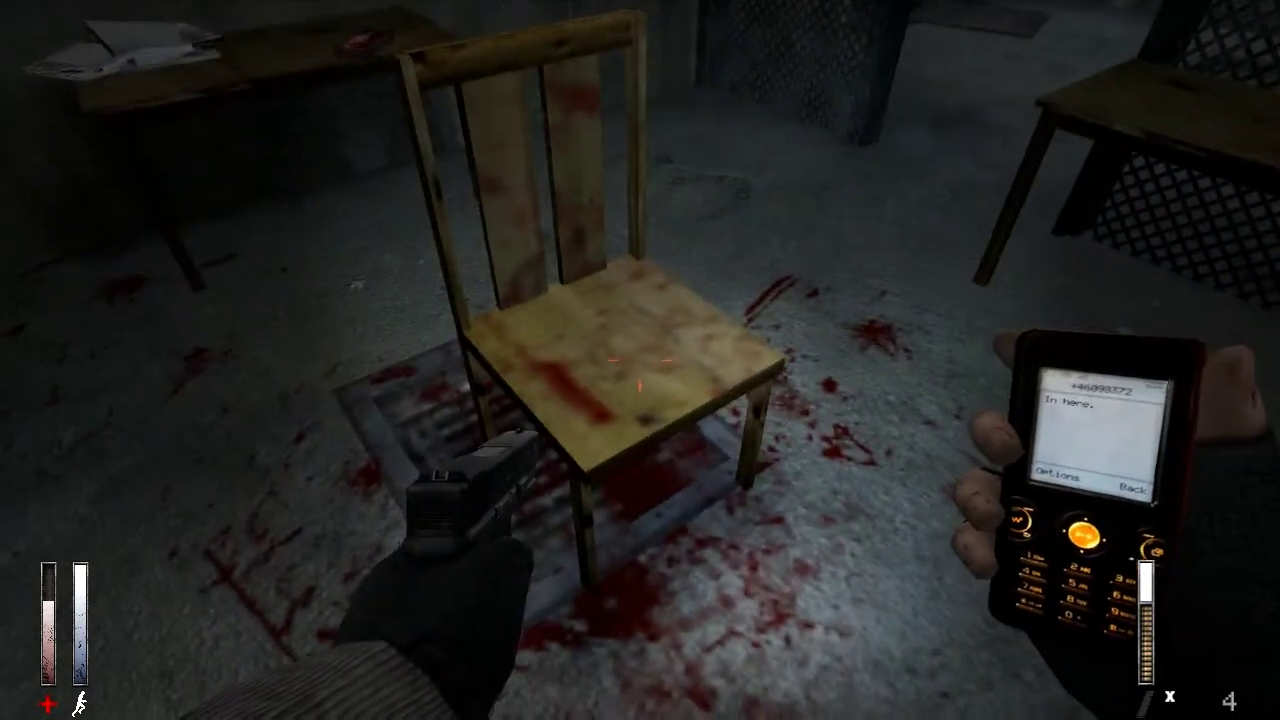
pyautogui.press('w')
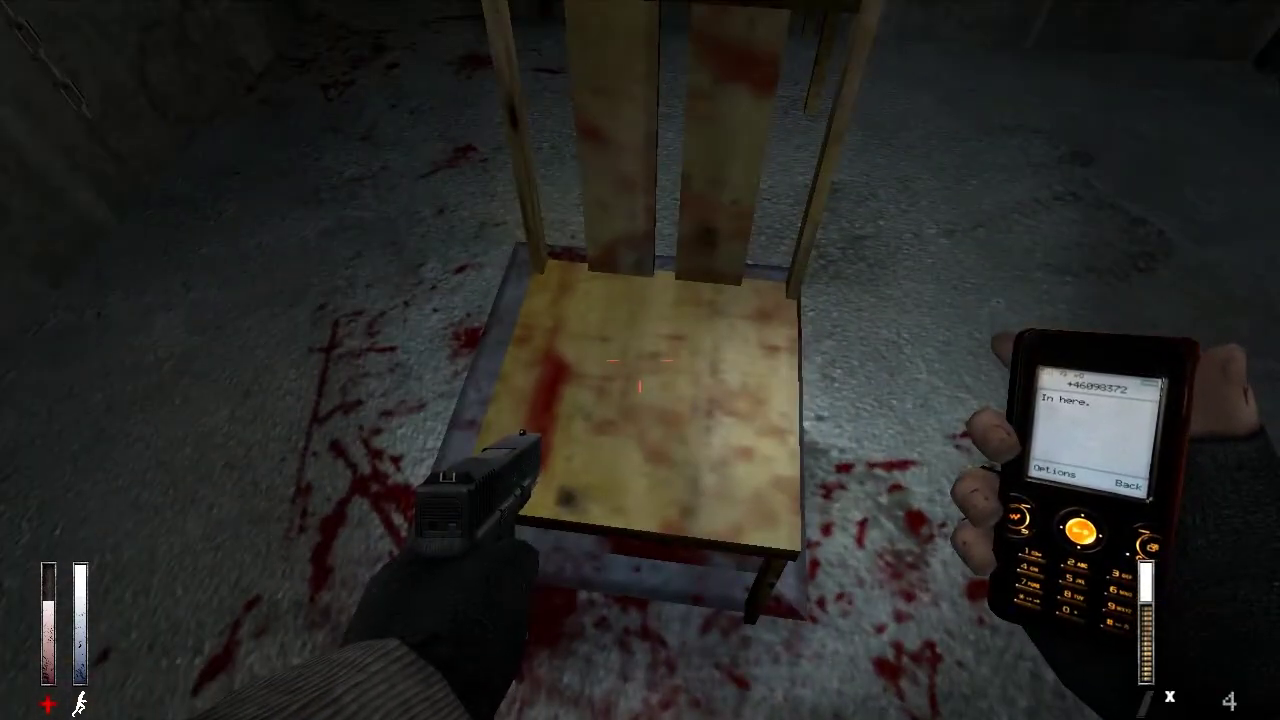
pyautogui.press('s')
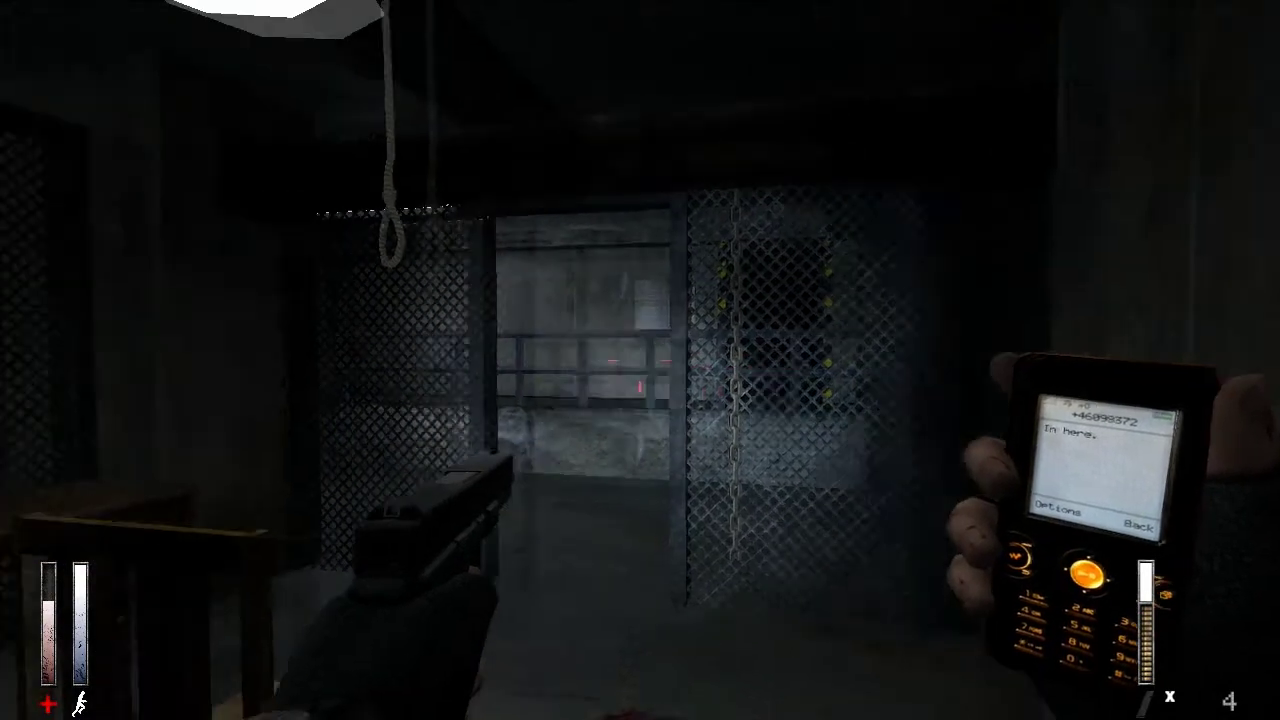
# - Cross through the mesh doorway past the railing and pillar, then bring up the inventory
pyautogui.press('2')
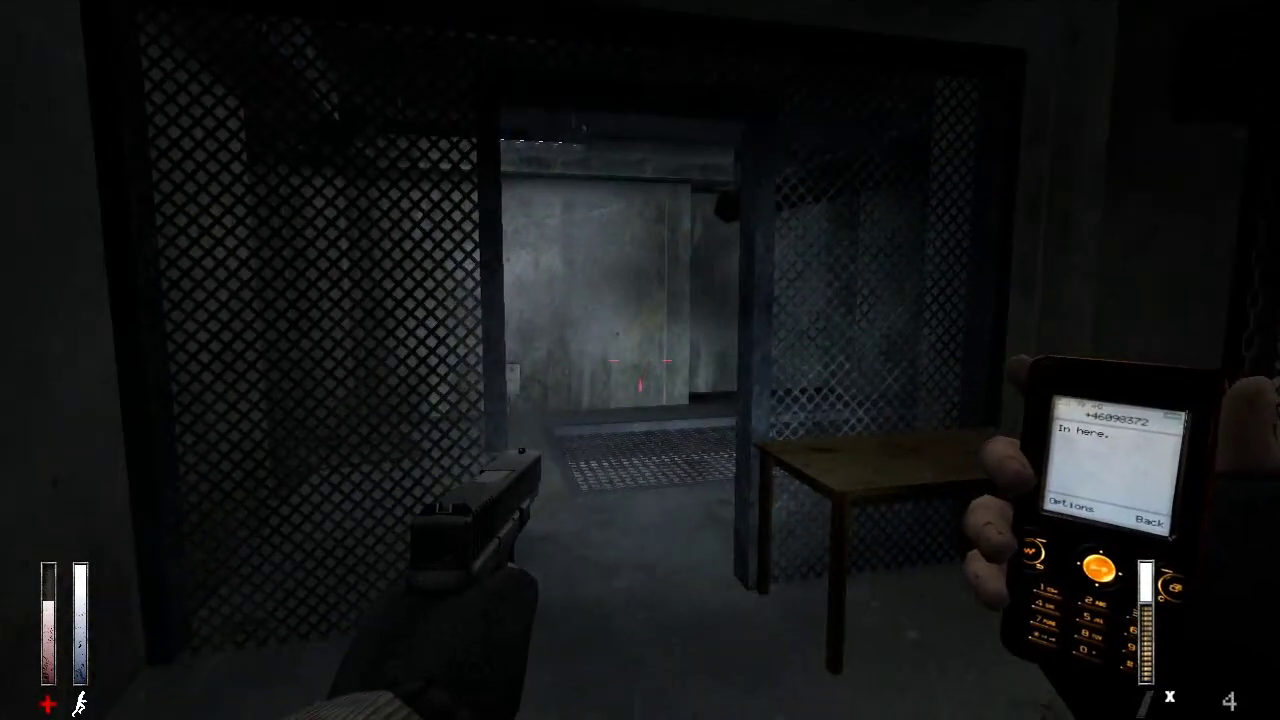
pyautogui.press('w')
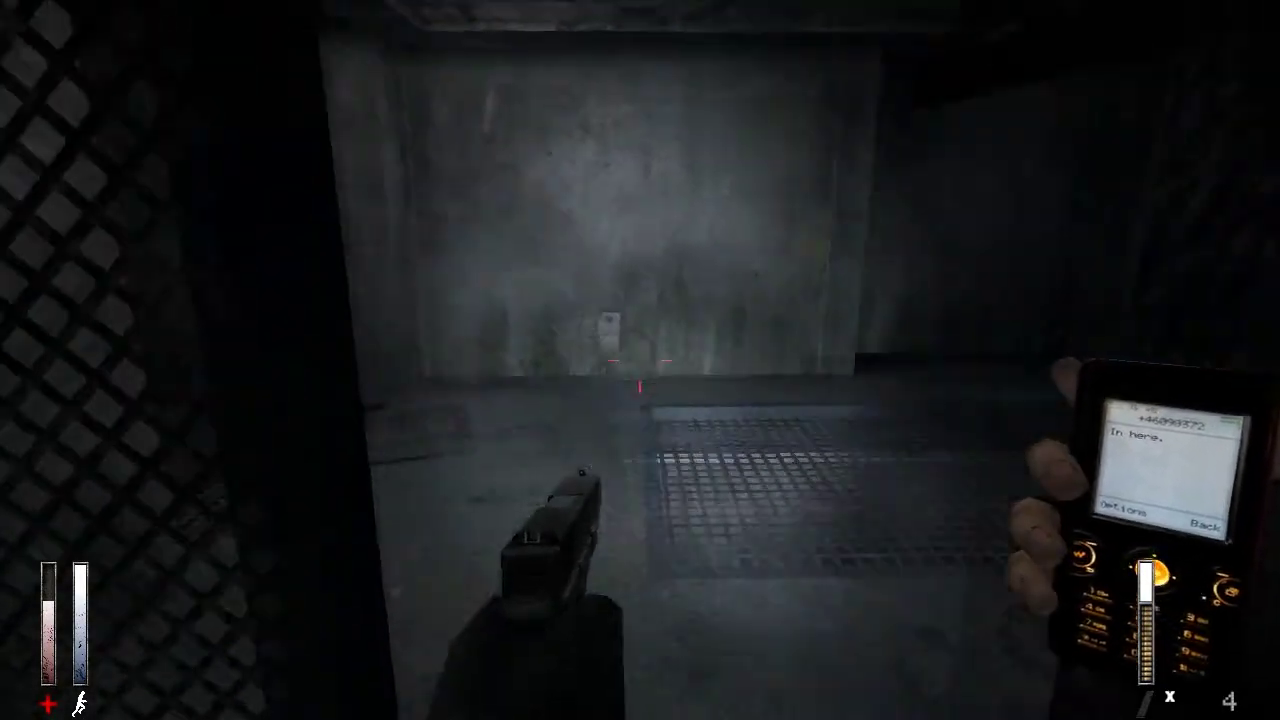
pyautogui.press('w')
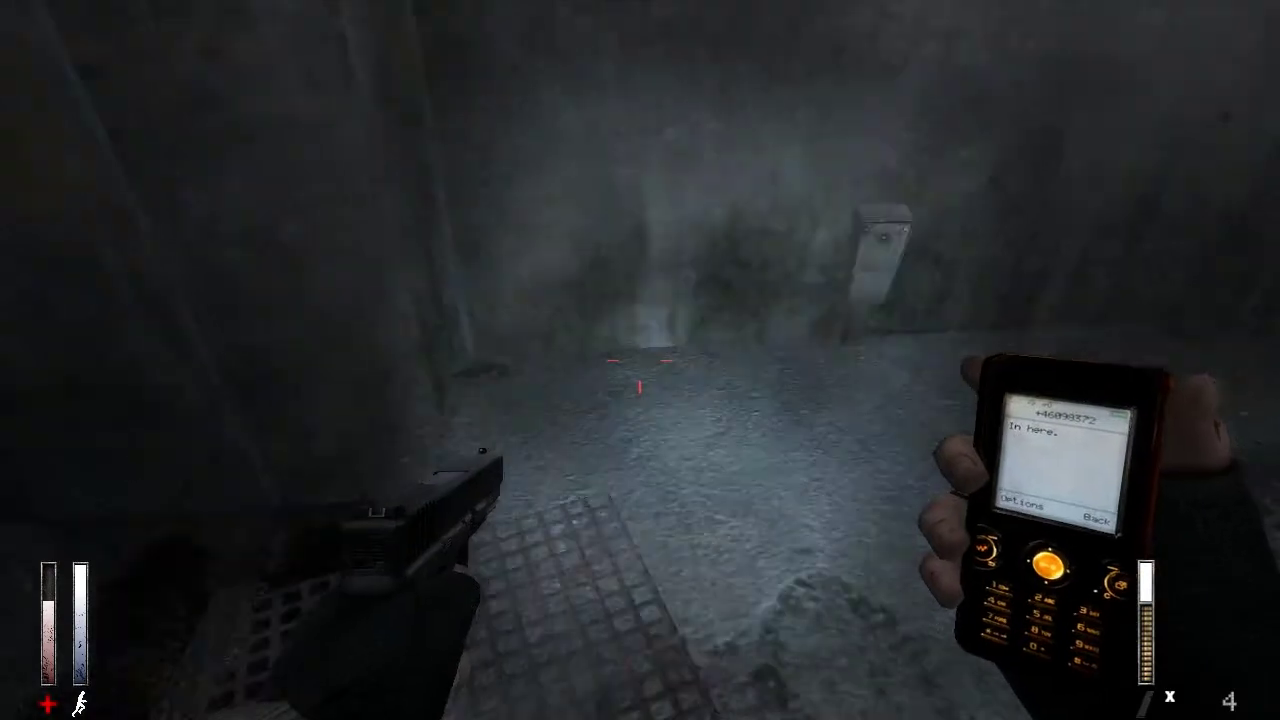
pyautogui.press('w')
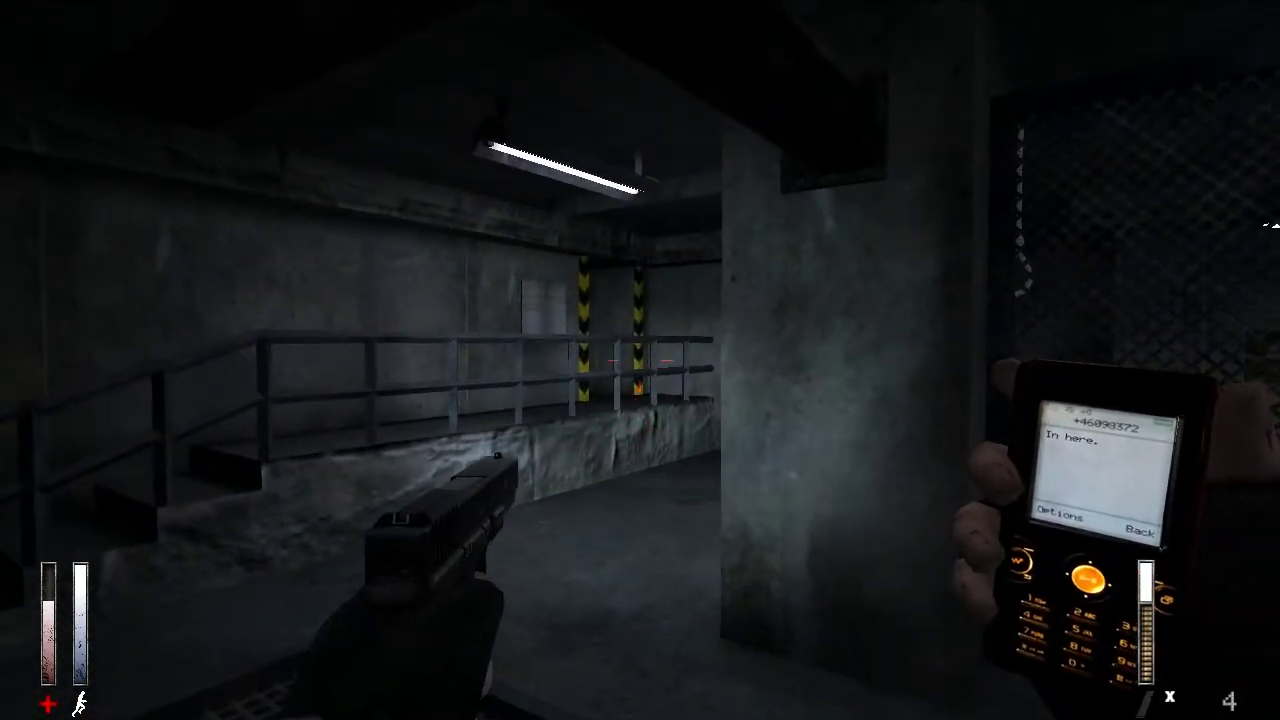
pyautogui.press('w')
pyautogui.press('w')
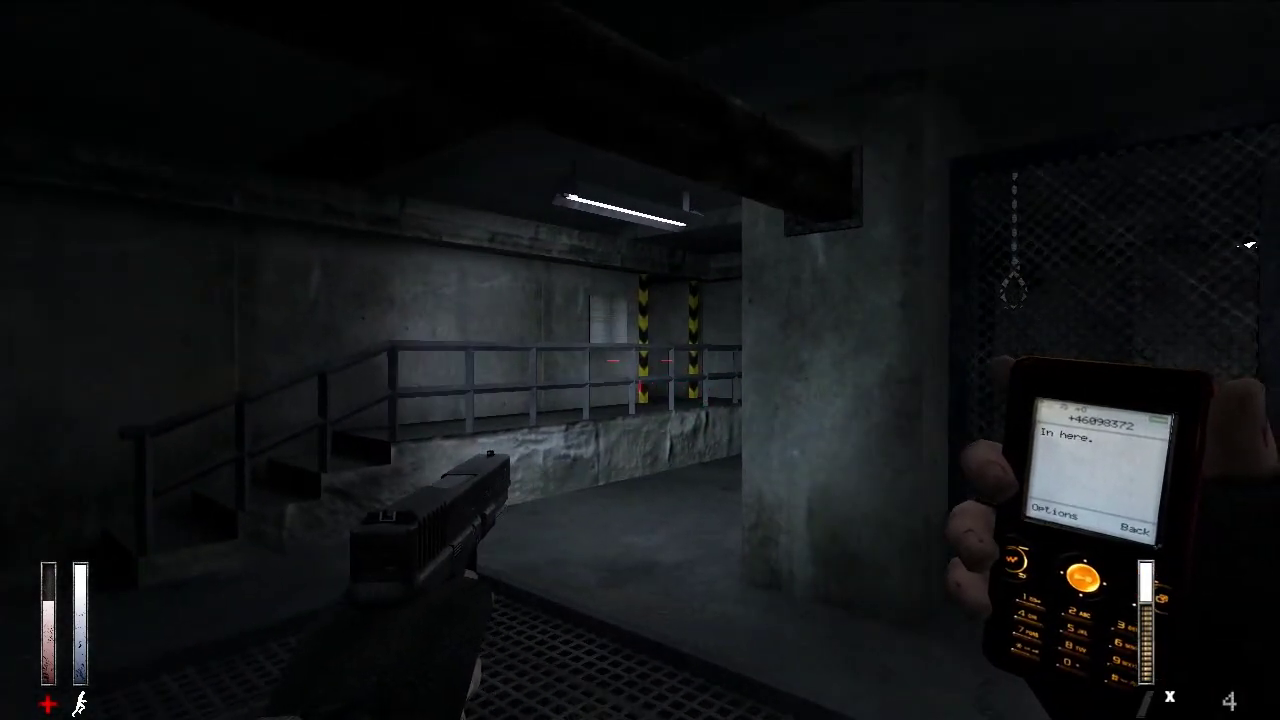
pyautogui.press('Tab')
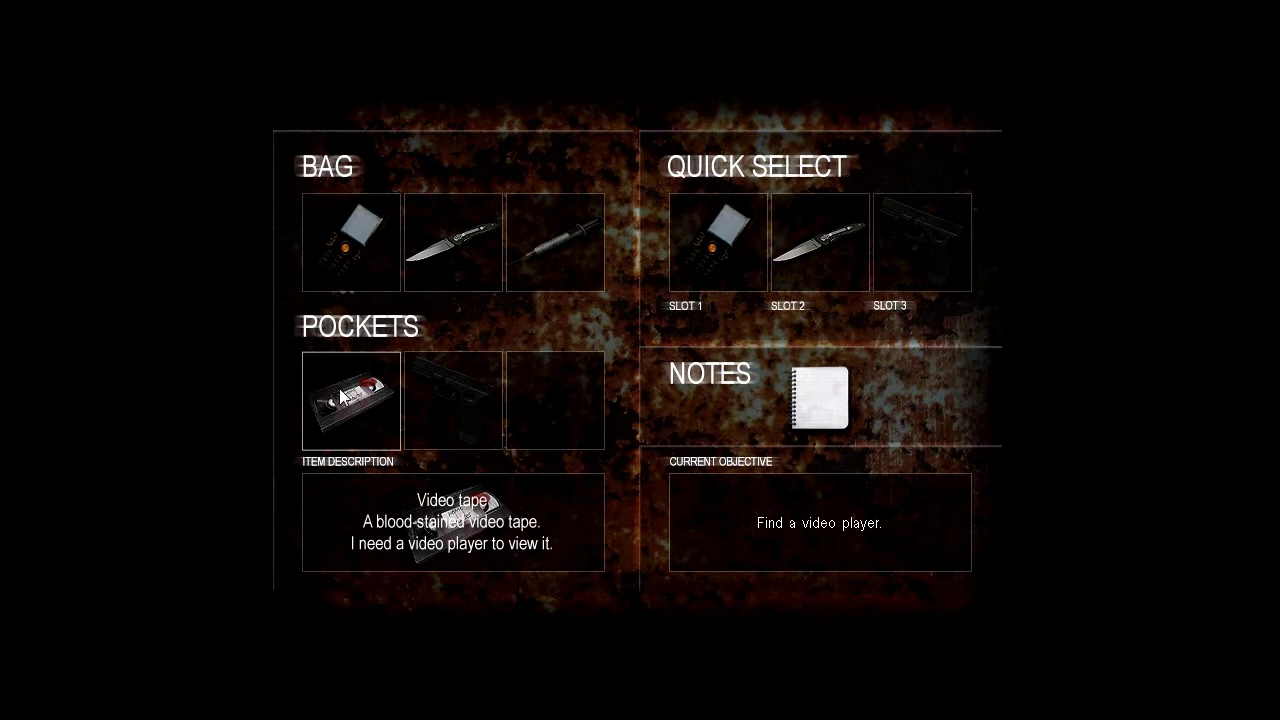
# - Close the inventory and resume play
pyautogui.press('Tab')
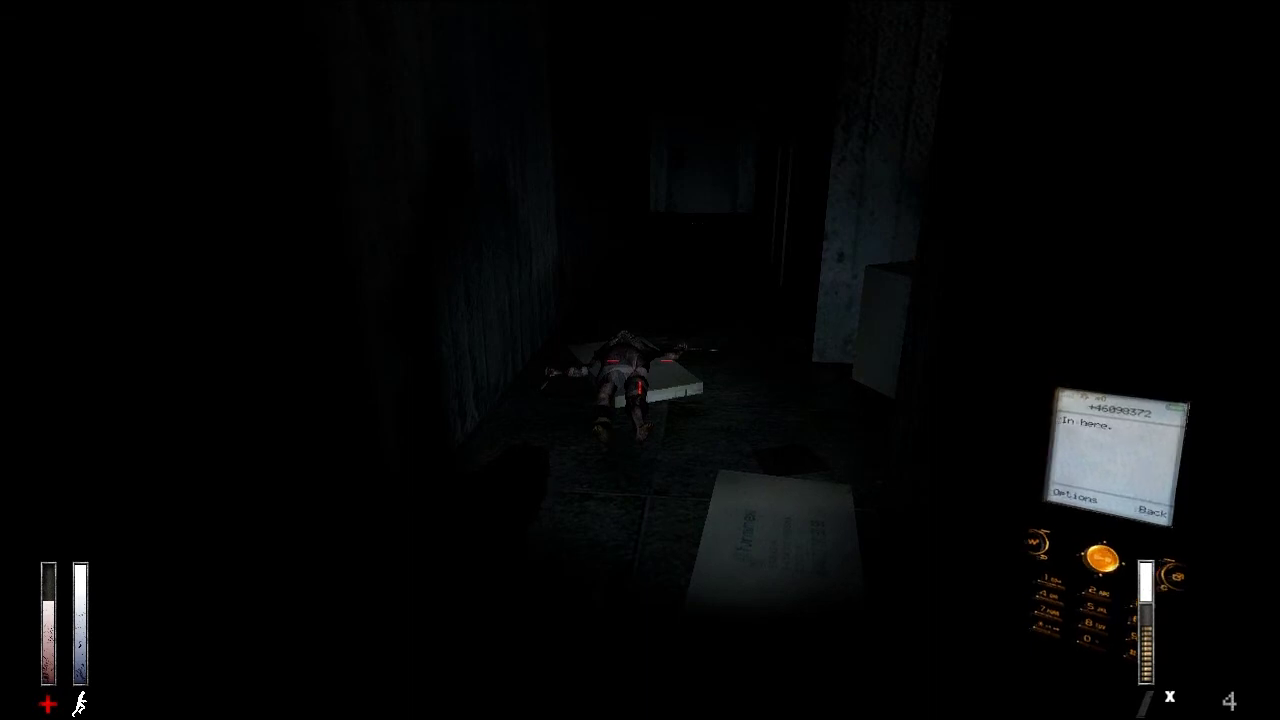
# - Walk down the corridor past the collapsed monster to the grey door and save the game
pyautogui.press('w')
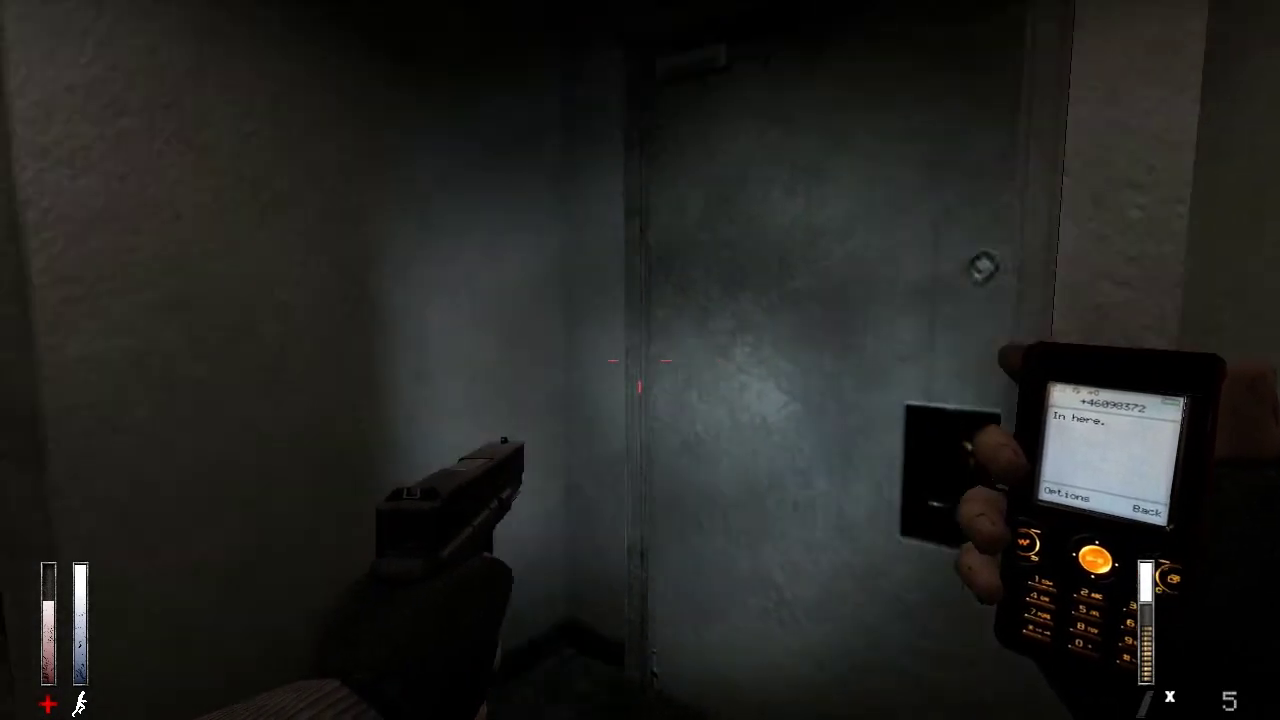
pyautogui.press('e')
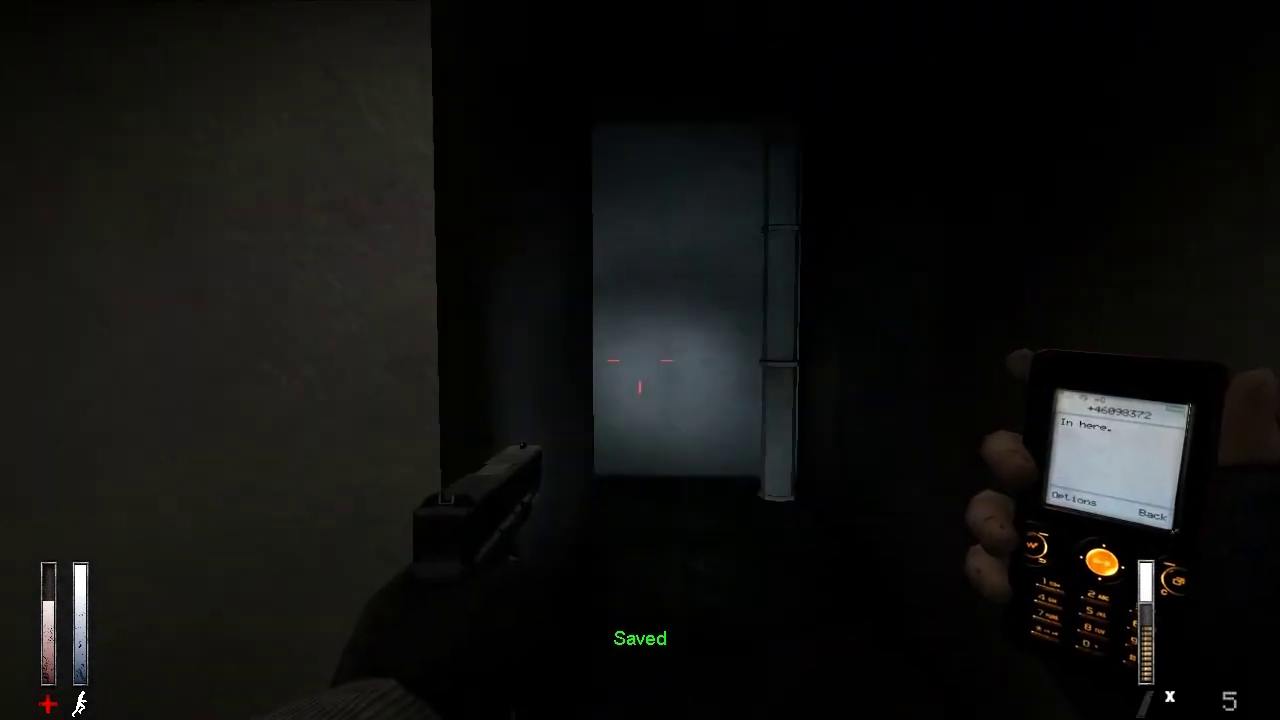
# - Walk past the floor cassette recorder and the lit stairwell to the corner with pipes
pyautogui.press('w')
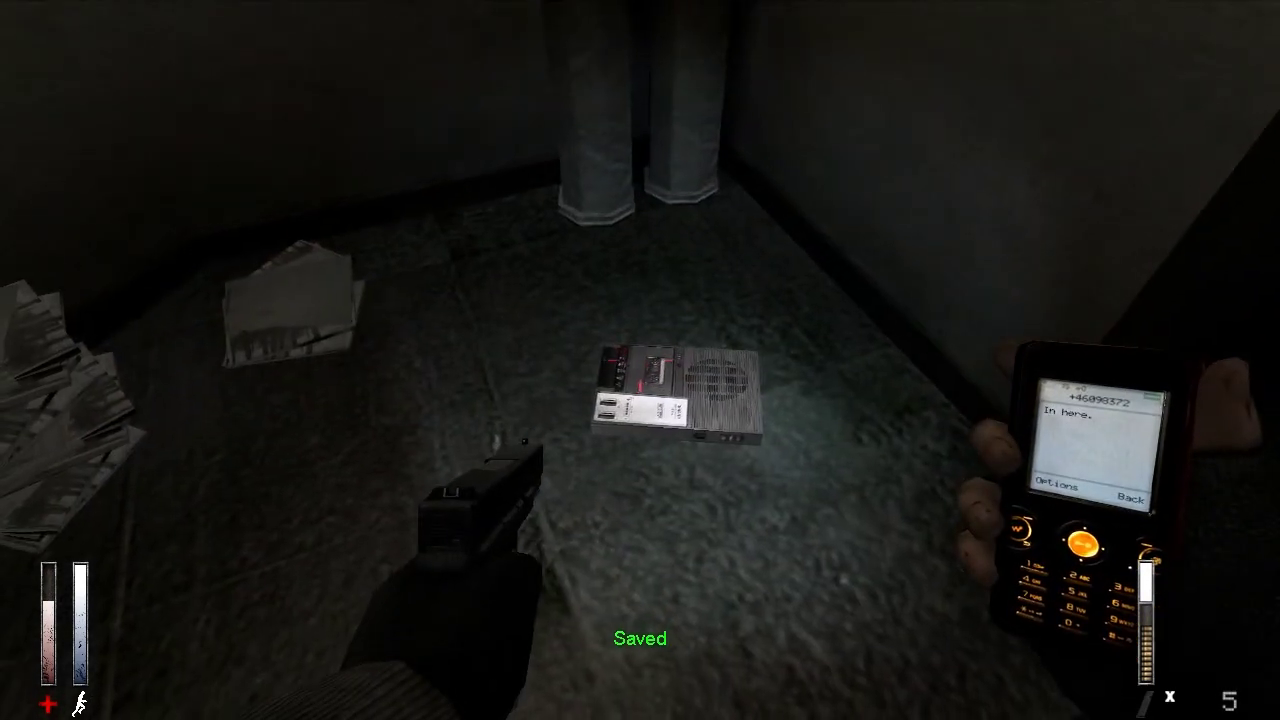
pyautogui.press('w')
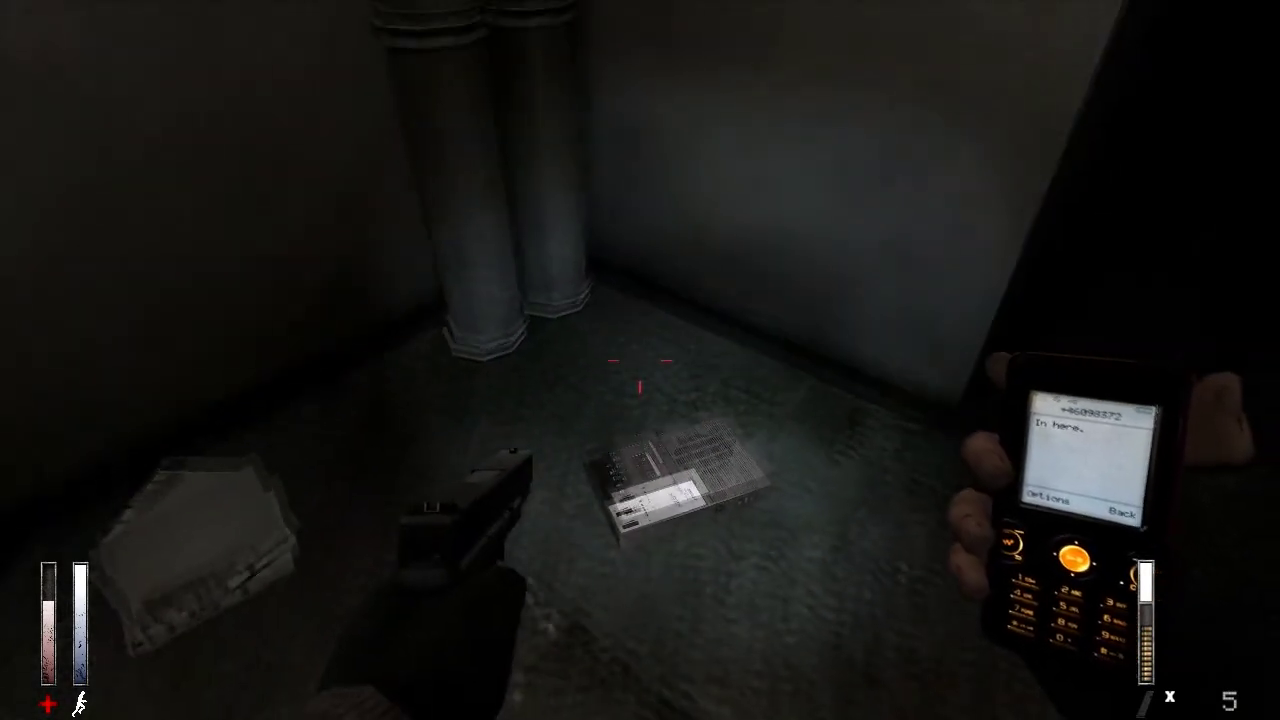
pyautogui.press('w')
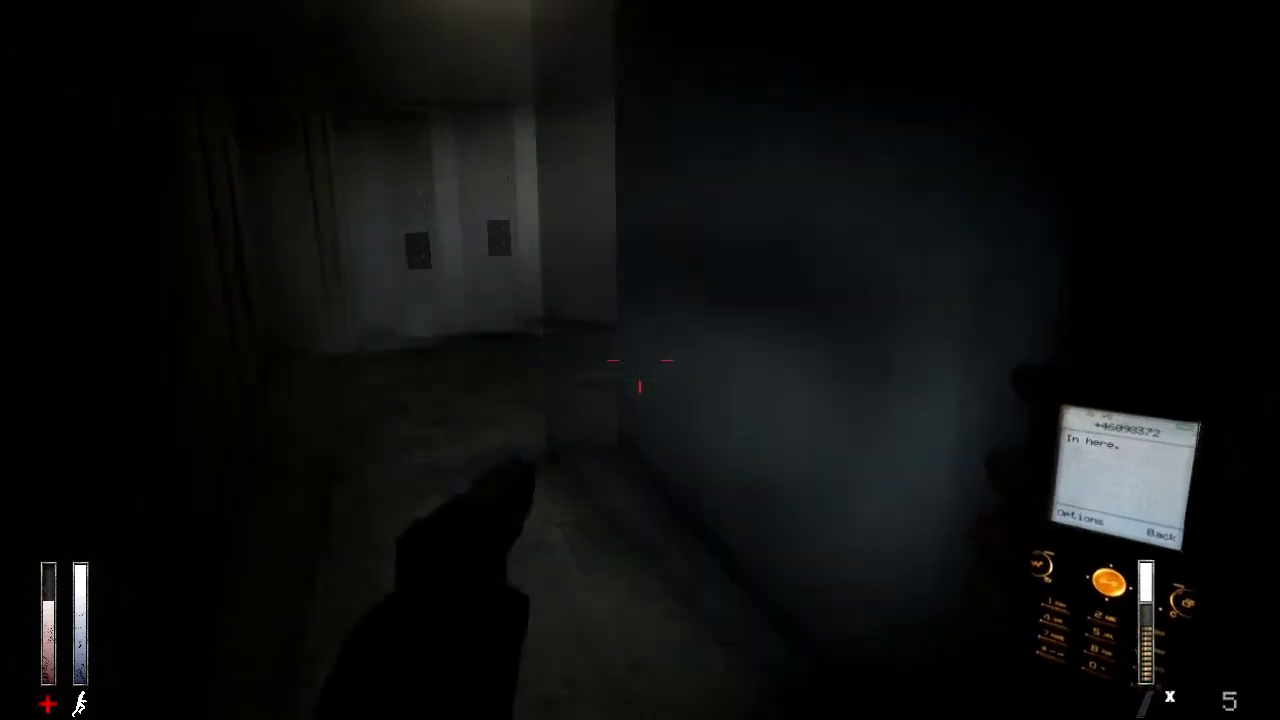
pyautogui.press('w')
# - Walk past the pipe-lined corners until facing the narrow dark passage to the lit doorway
pyautogui.press('w')
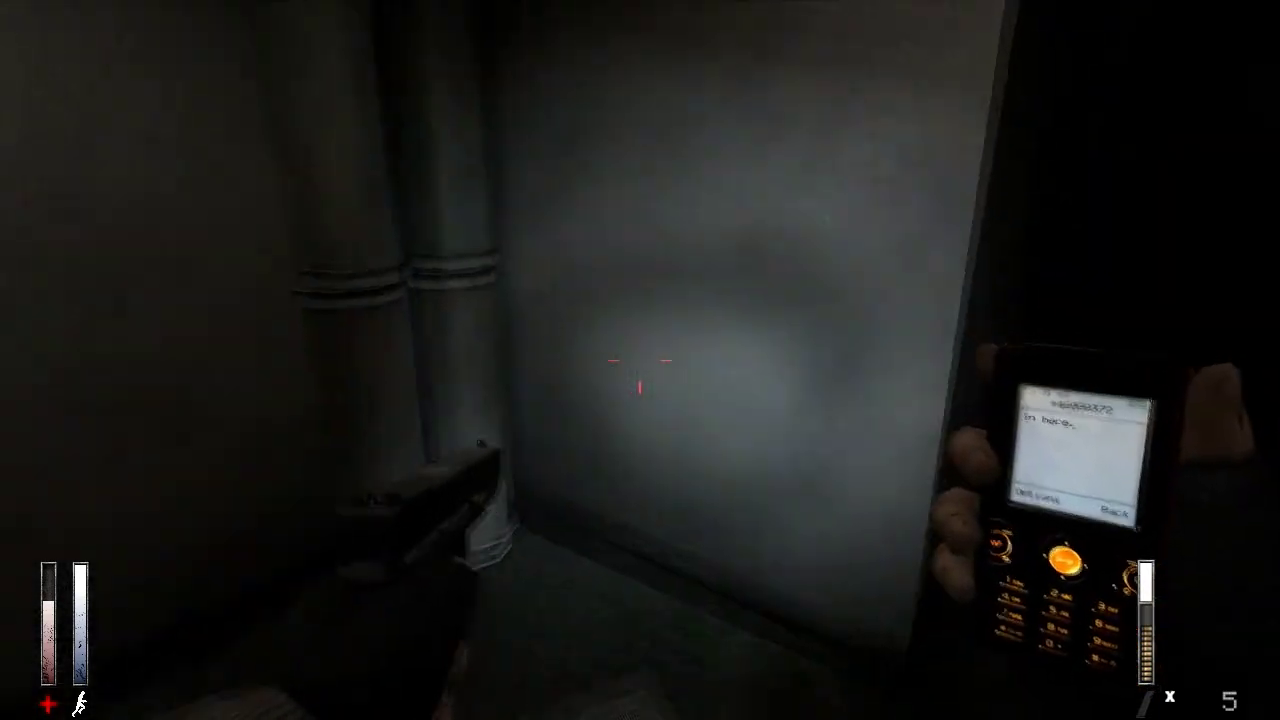
pyautogui.press('w')
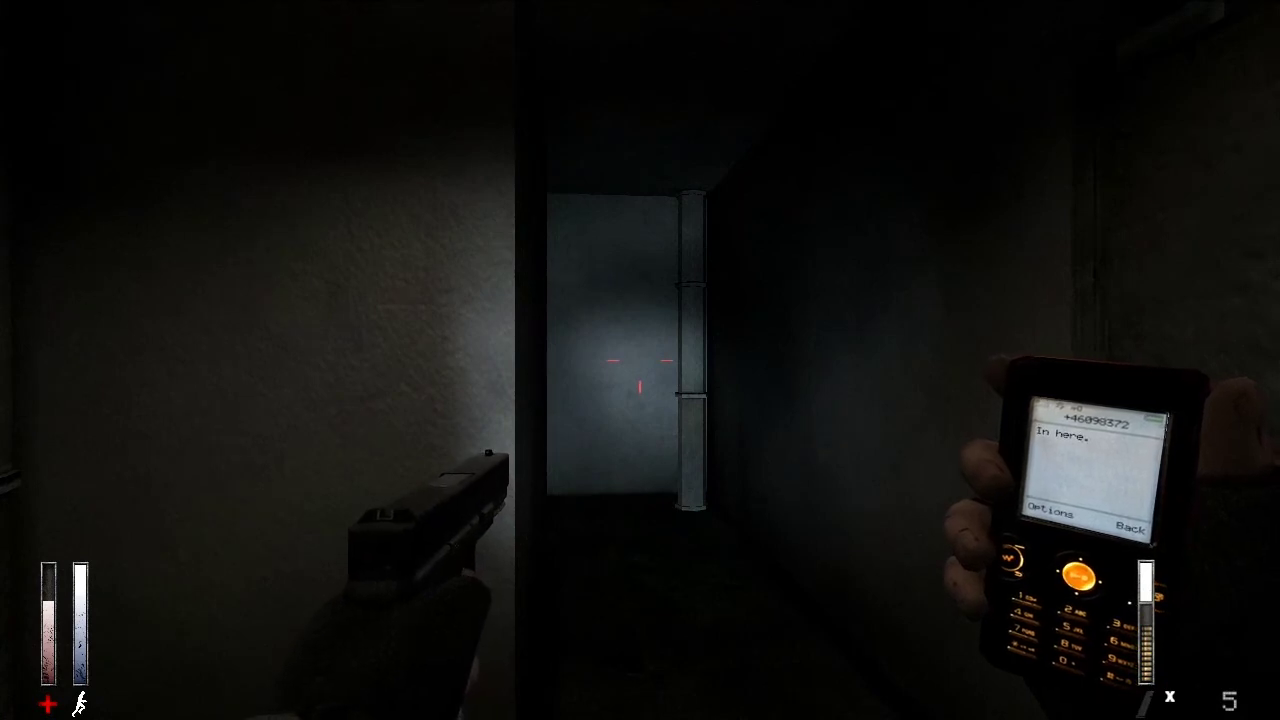
# - Walk down the dark corridor through the lit doorway toward the pipe wall
pyautogui.press('w')
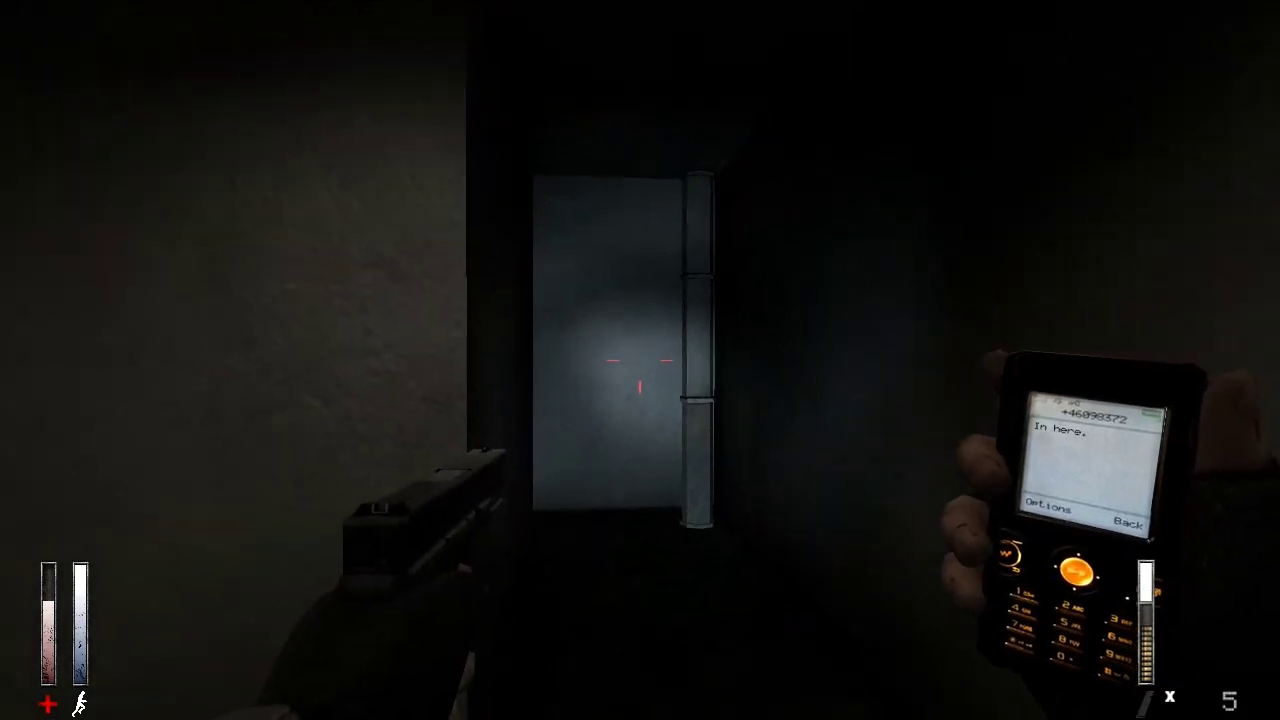
pyautogui.press('w')
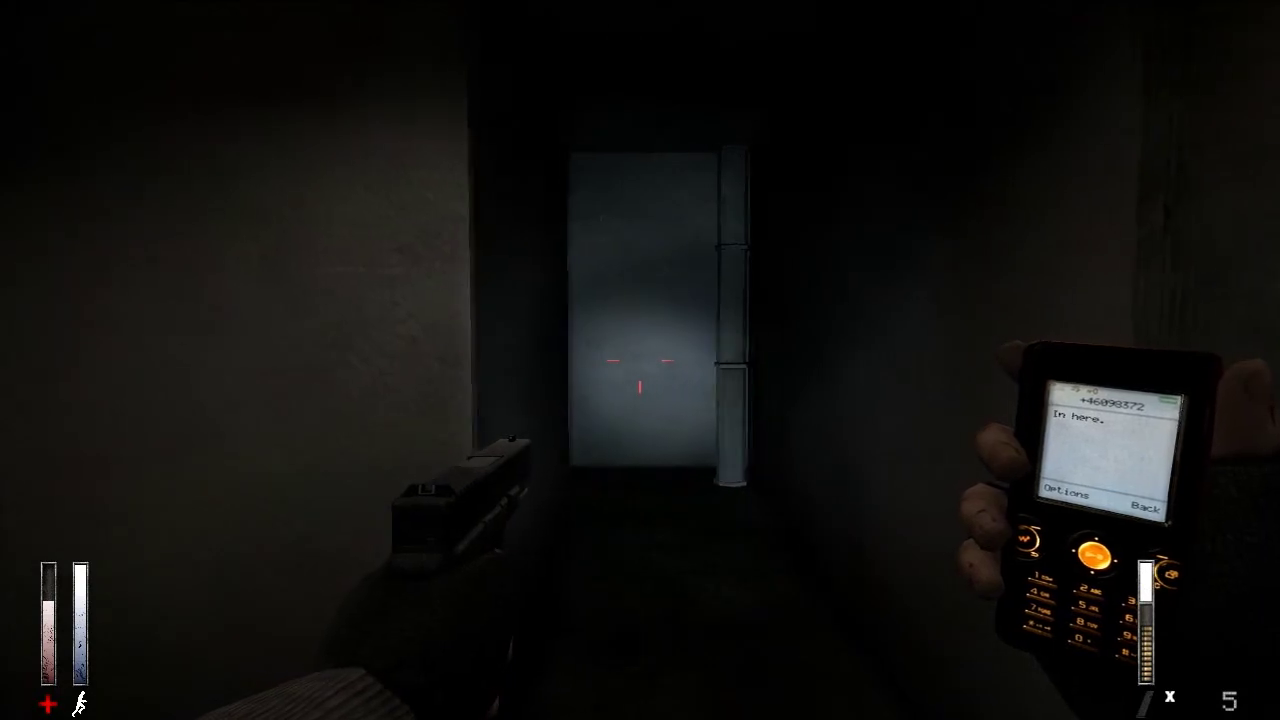
pyautogui.press('w')
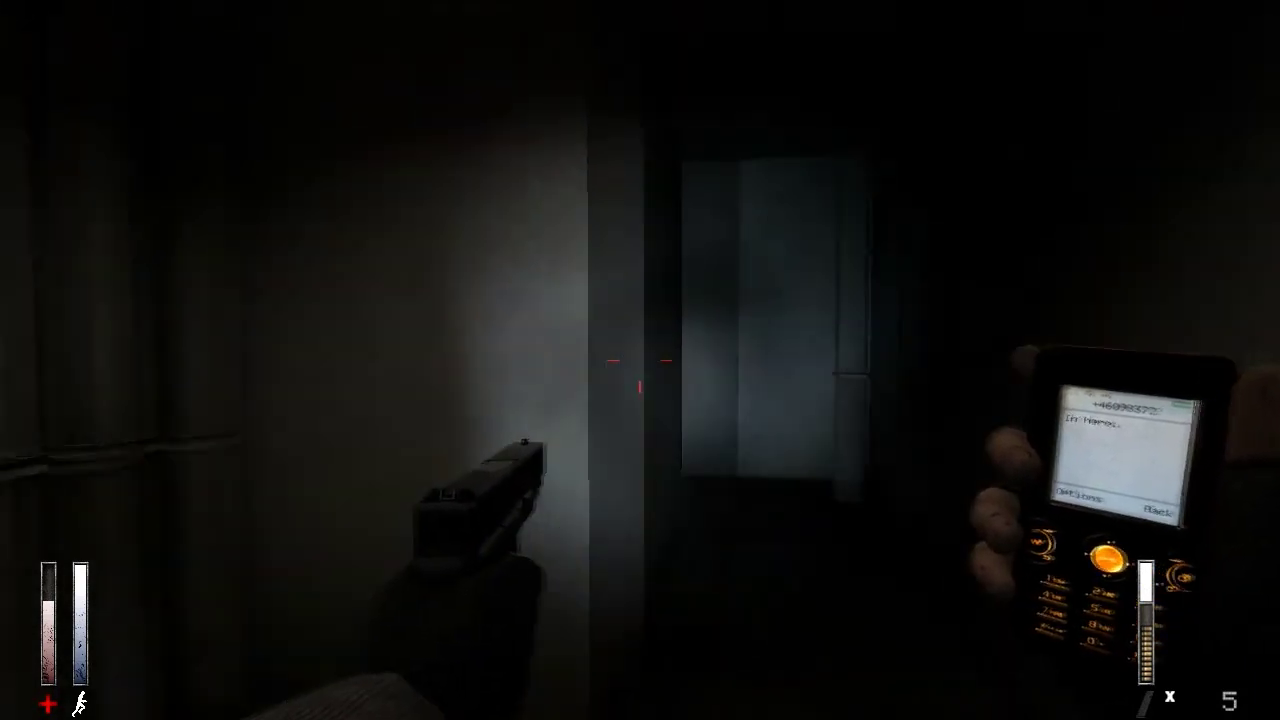